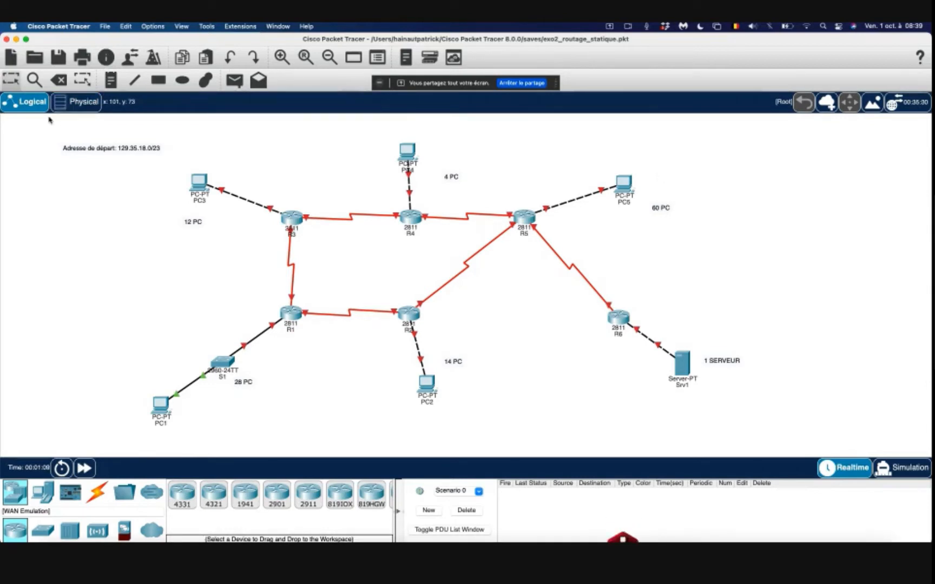
Step: Add the network notes 129.35.18.0/26 beside PC5 and 129.35.18.64/27 below PC1
left_click(660, 169)
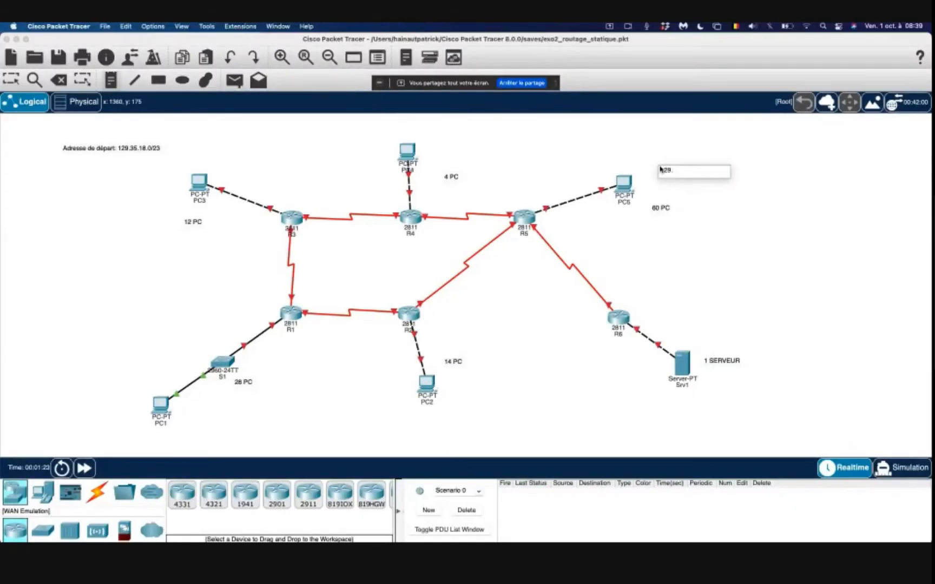
type("35.18.0")
type("/")
type("26")
left_click(150, 435)
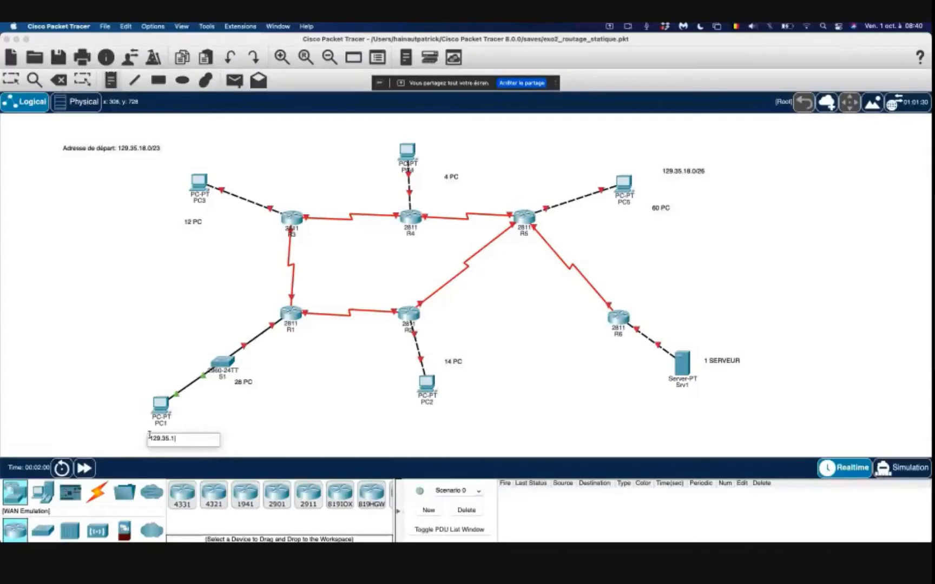
type("8.64/27")
Step: Add a note reading 129.35.18.96/28 below PC2 for the 14-PC network
left_click(409, 424)
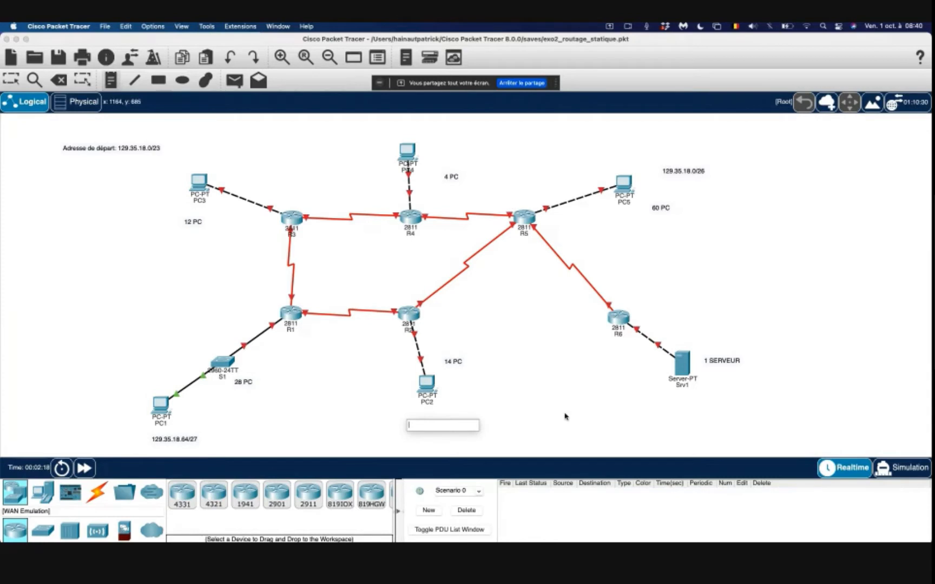
type("129")
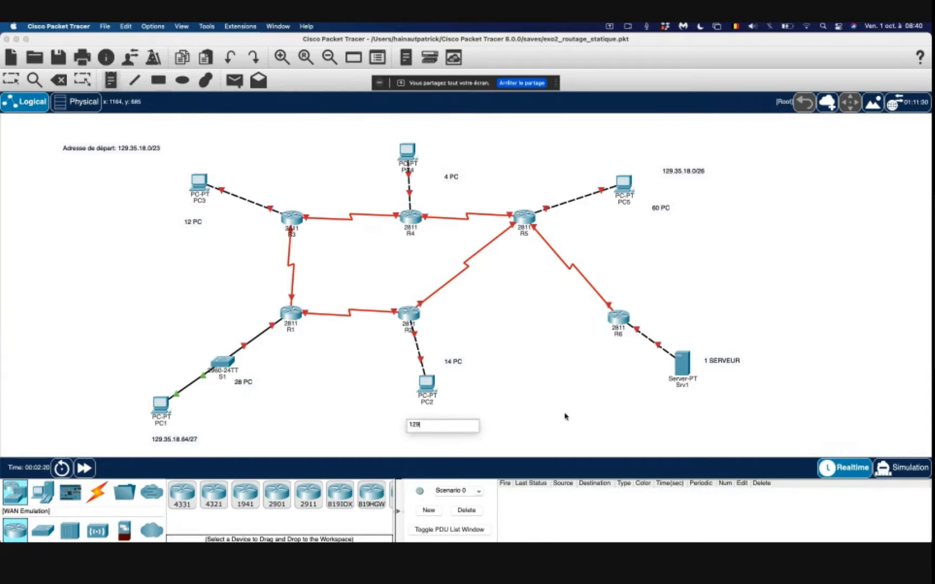
type(".35.")
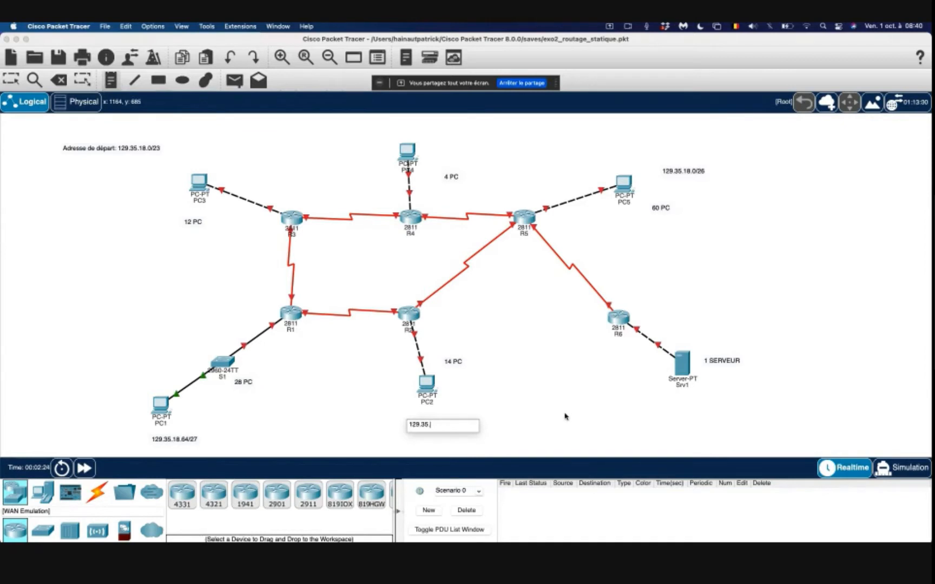
type("18.96/")
key("BackSpace")
type("28")
Step: Add a note reading 129.35.18.112/28 beside PC3 for the 12-PC network
left_click(96, 200)
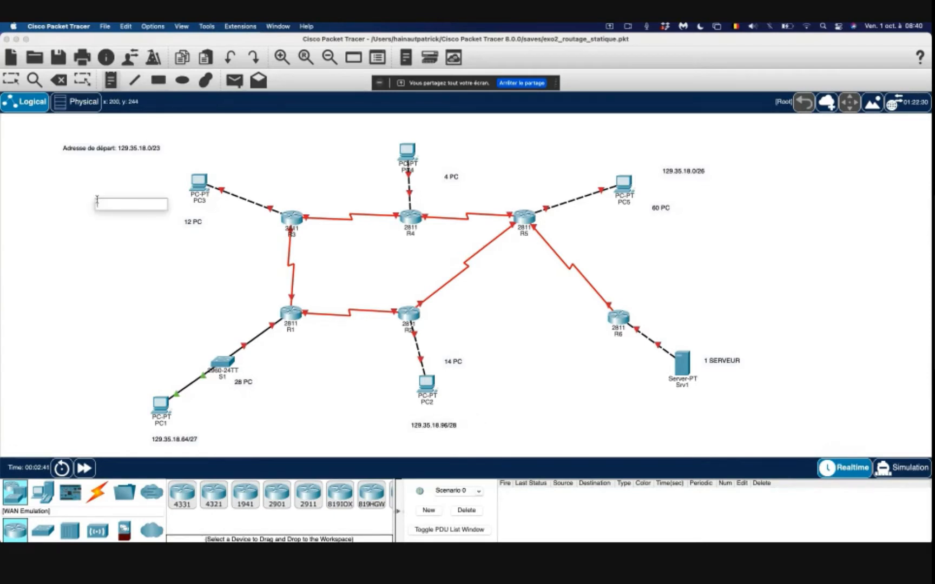
type("129.35.18.128/28")
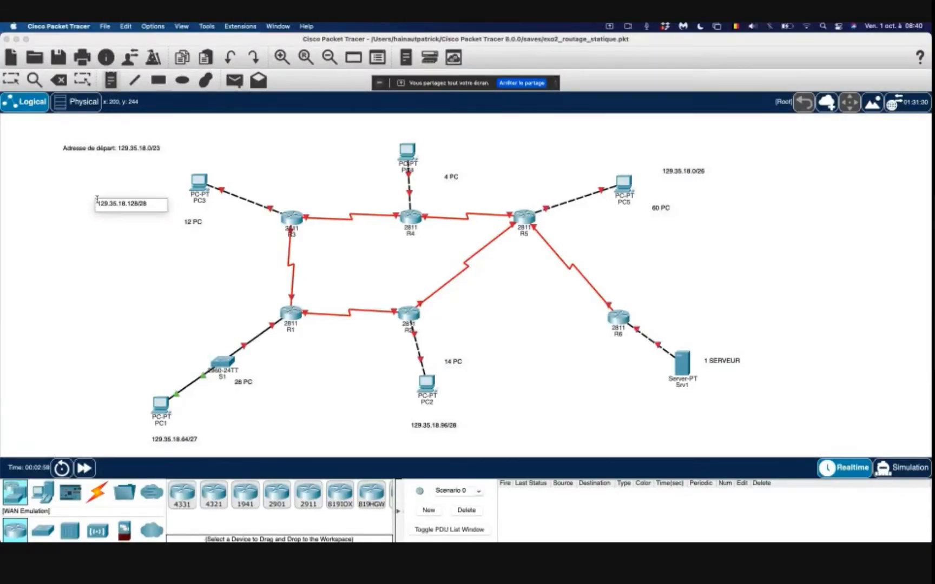
key("BackSpace")
key("BackSpace")
key("BackSpace")
type("12")
Step: Add a note reading 129.35.18.128/29 beside PC4 for the 4-PC network
left_click(428, 135)
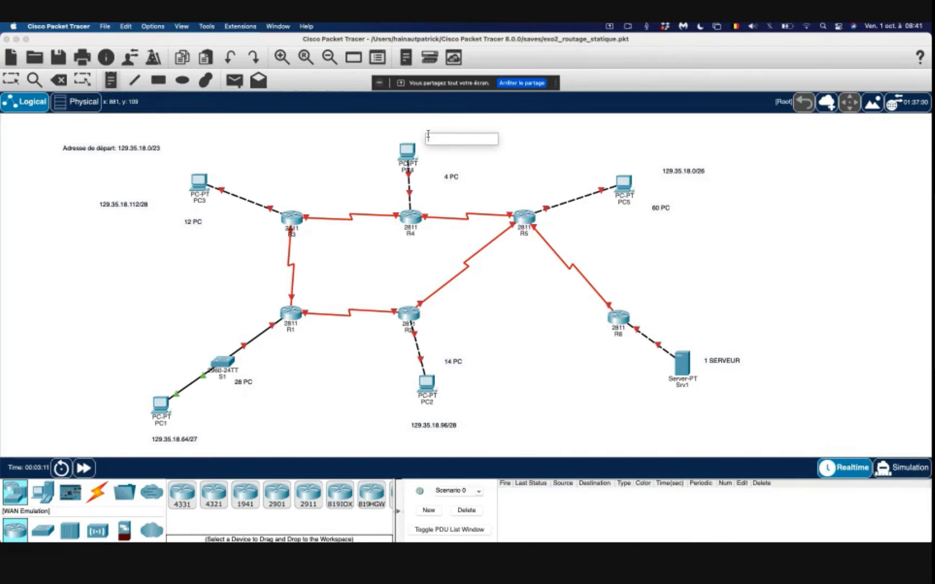
type("129.")
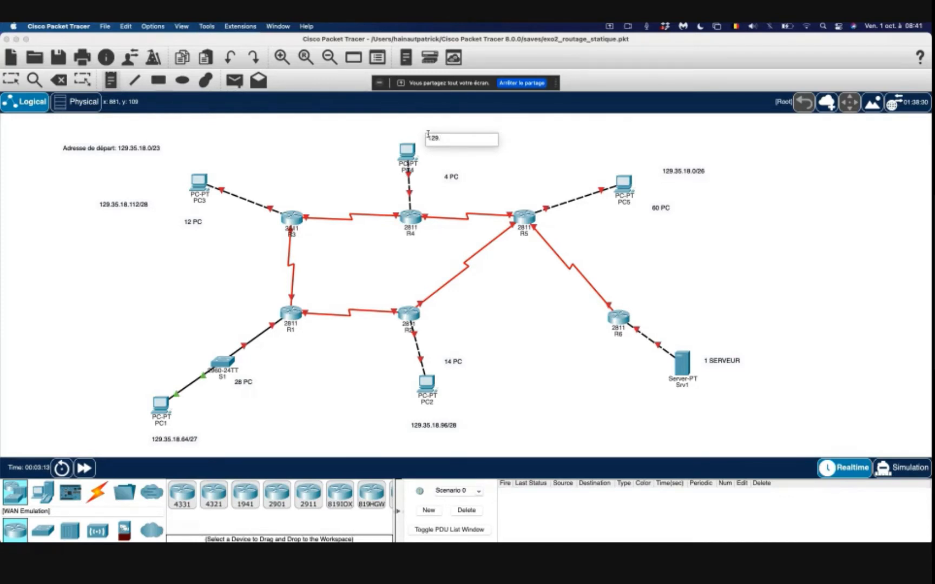
type("35")
type(".18")
type(".")
type("128")
type("/")
type("28")
Step: Add a note reading 129.35.18.136/30 beside Srv1 for the server network
left_click(746, 388)
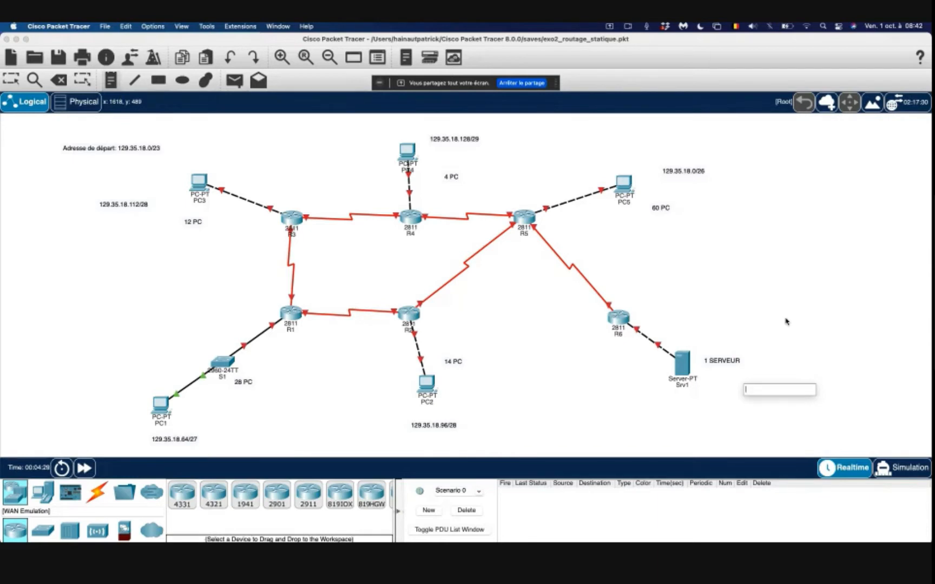
type("129.35.")
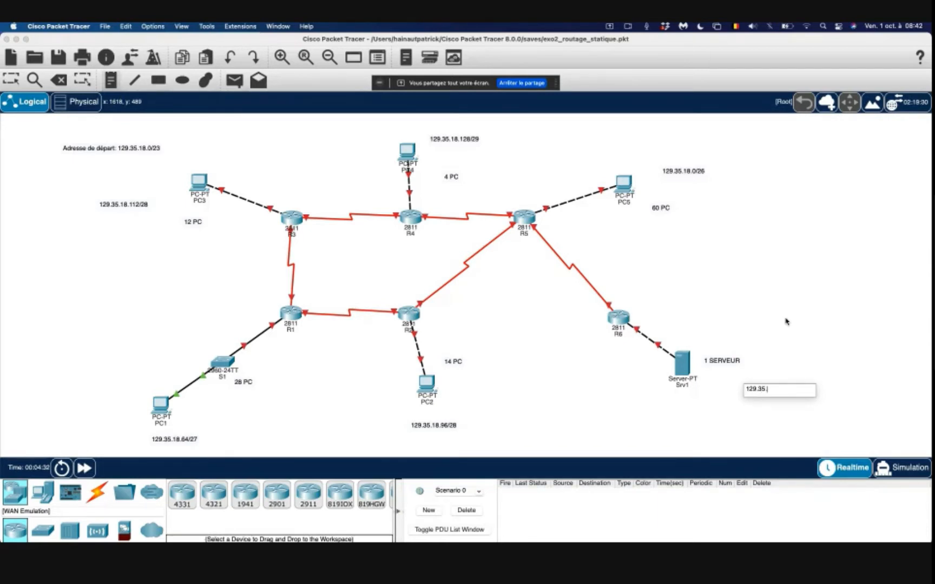
type("18.")
type("136/30")
Step: Label the R1–R3 serial link 129.35.18.140/30 and the R3–R4 link 129.35.18.144/30 with notes
left_click(200, 270)
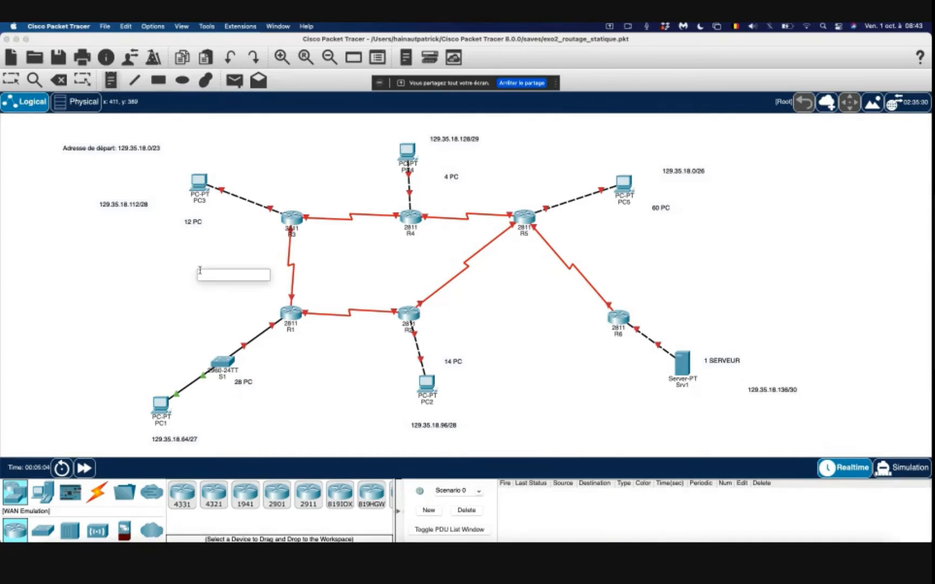
type("12")
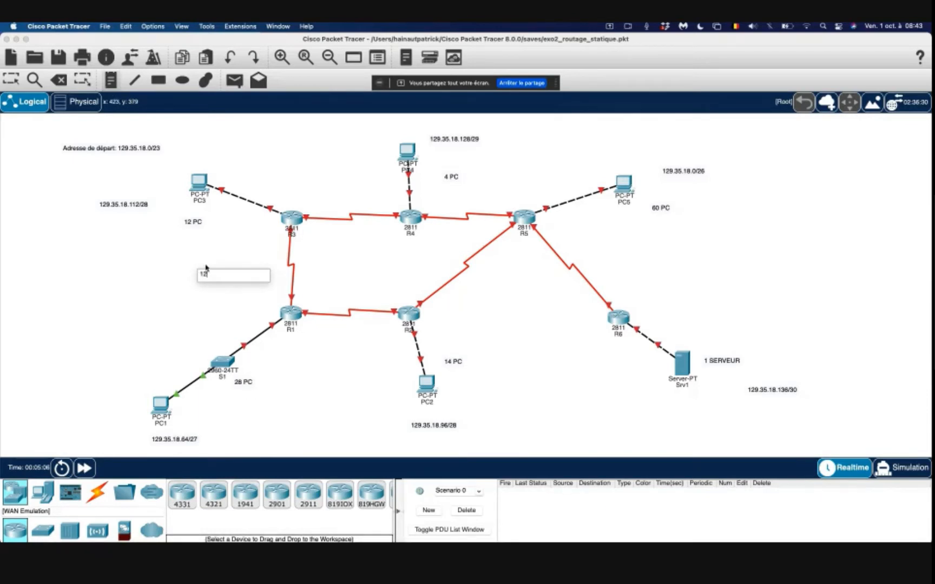
type("9.35.18.140/30")
left_click(322, 197)
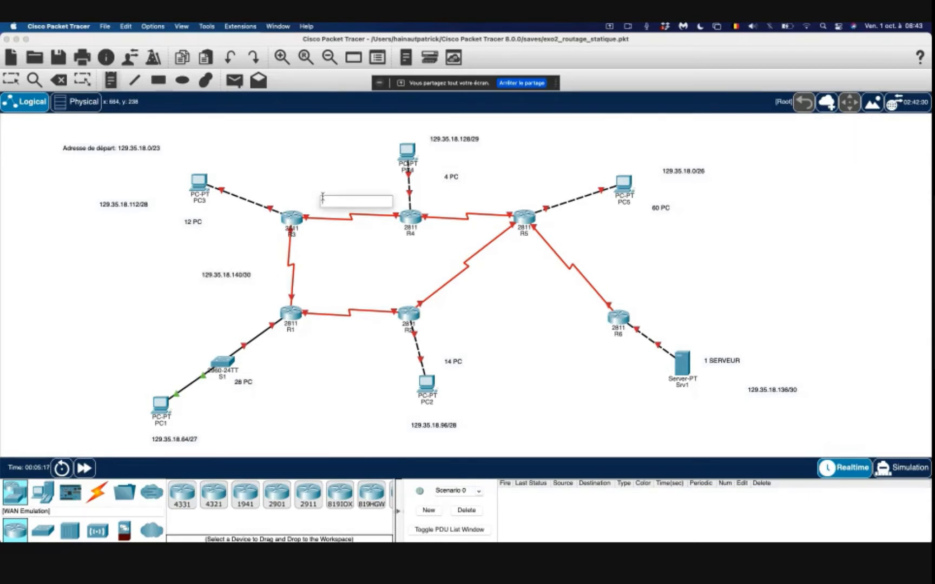
type("129.35.18")
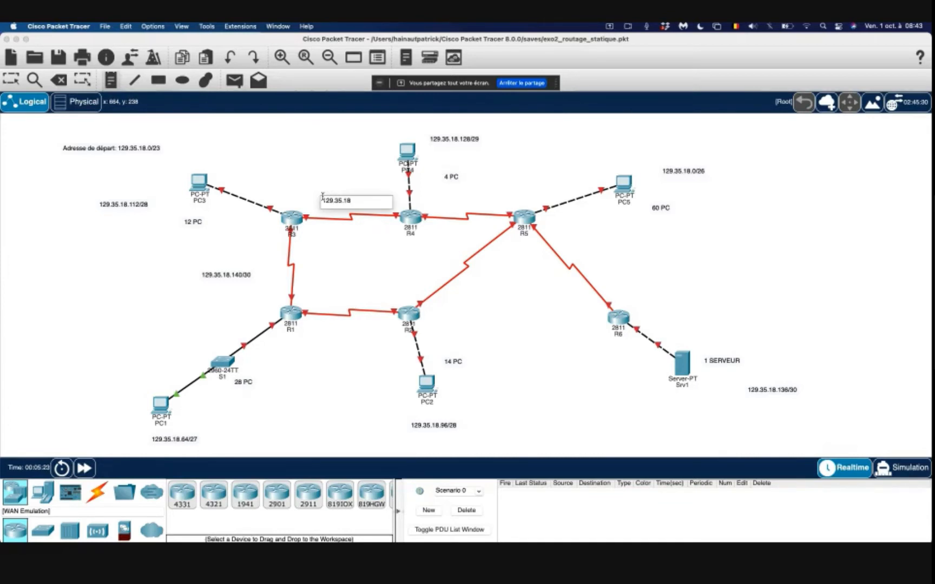
type(".144/30")
Step: Label the R4–R5 serial link 129.35.18.148/30 and the R1–R2 link 129.35.18.152/30 with notes
left_click(441, 198)
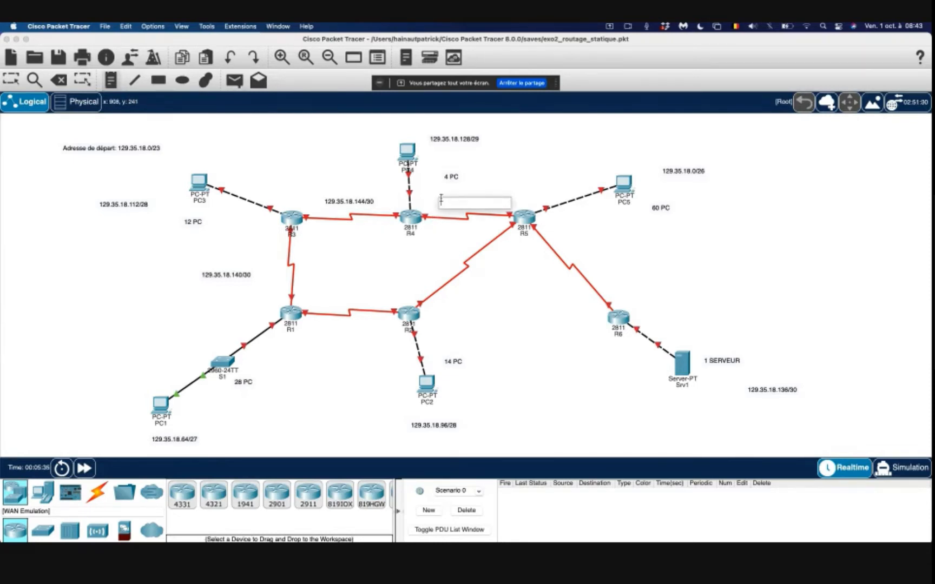
type("129.35.18")
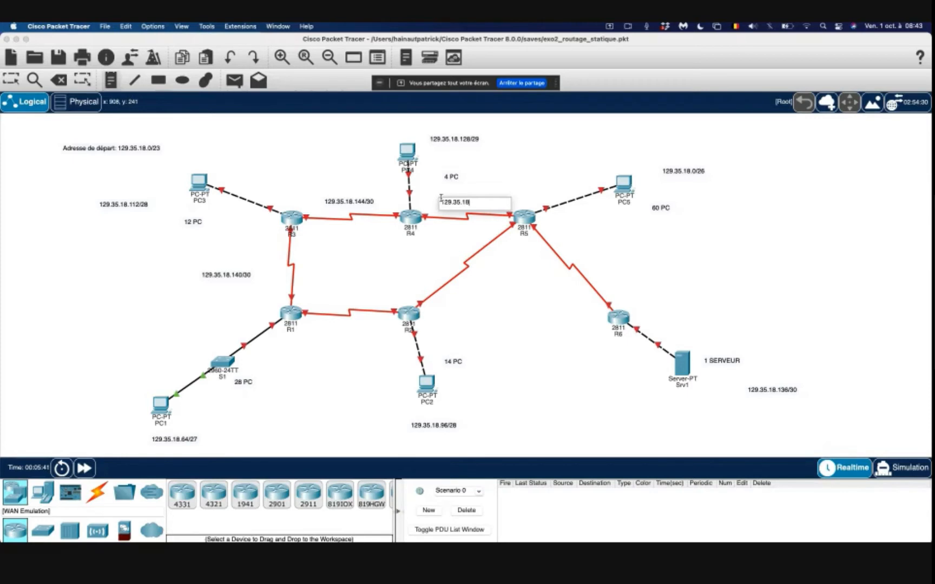
type(".148/30")
left_click(320, 331)
type("12")
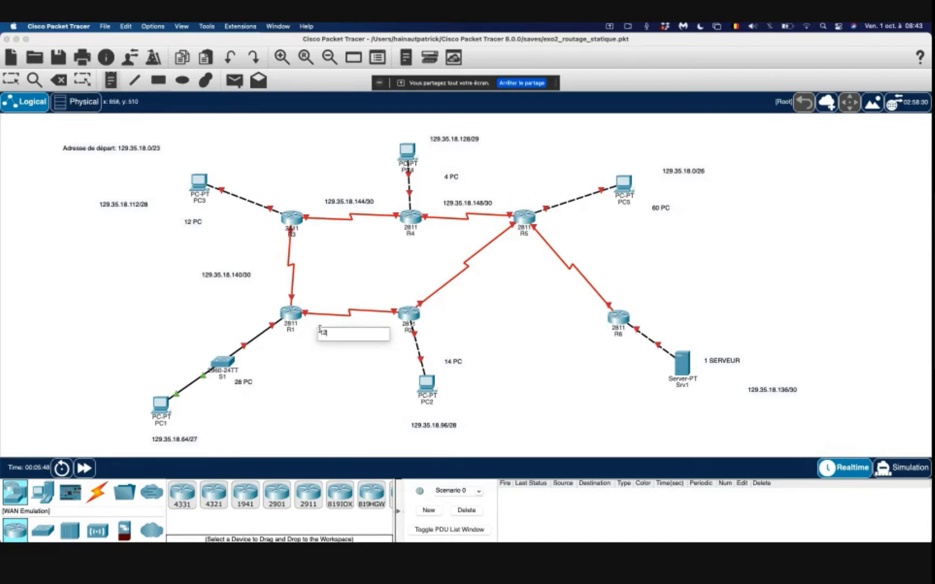
type("9.35.18.152/30")
Step: Add a note reading 129.35.18.156/30 beside the serial link between R2 and R5
left_click(460, 293)
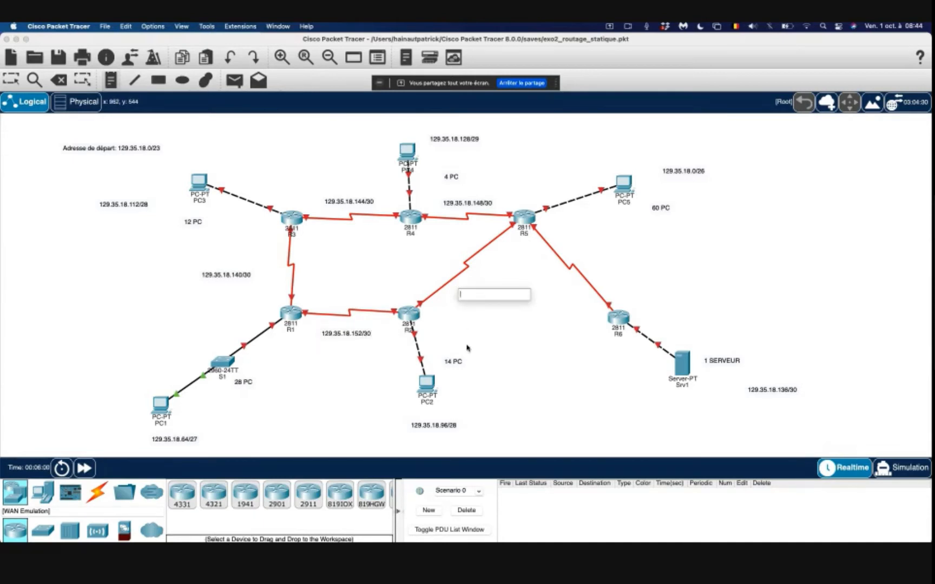
type("129")
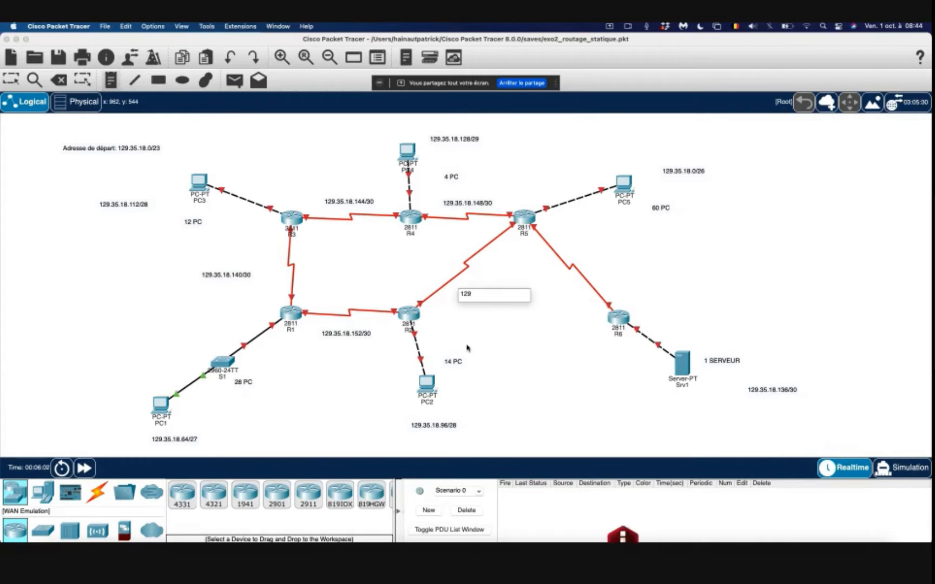
type(".35.18")
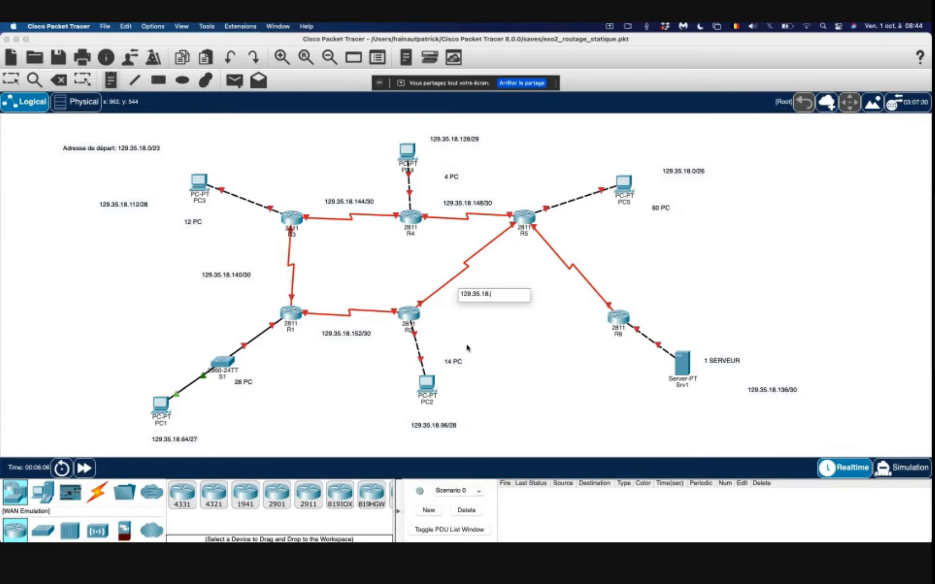
type(".156/30")
Step: Label the R5–R6 serial link 129.35.18.160/30 with a note, and leave note placement
left_click(589, 255)
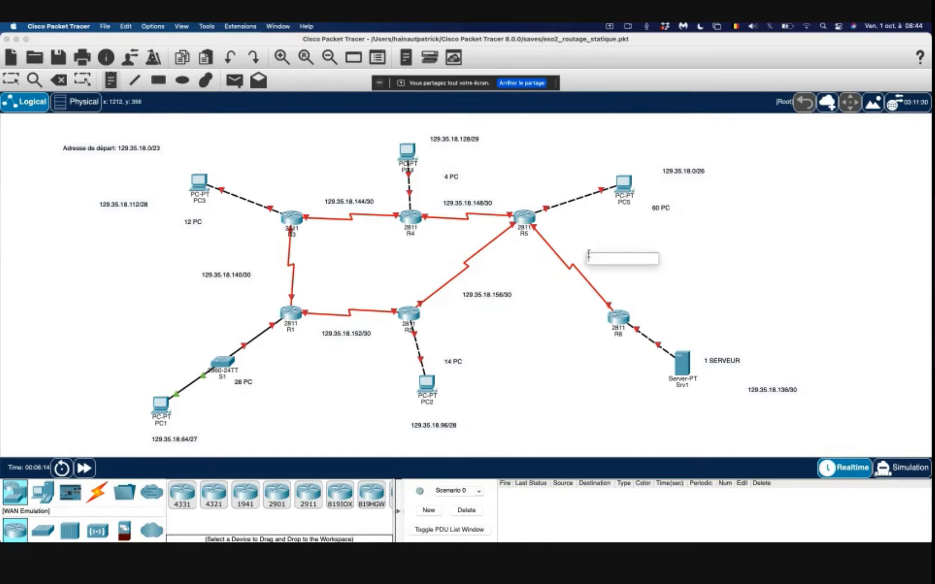
type("129.")
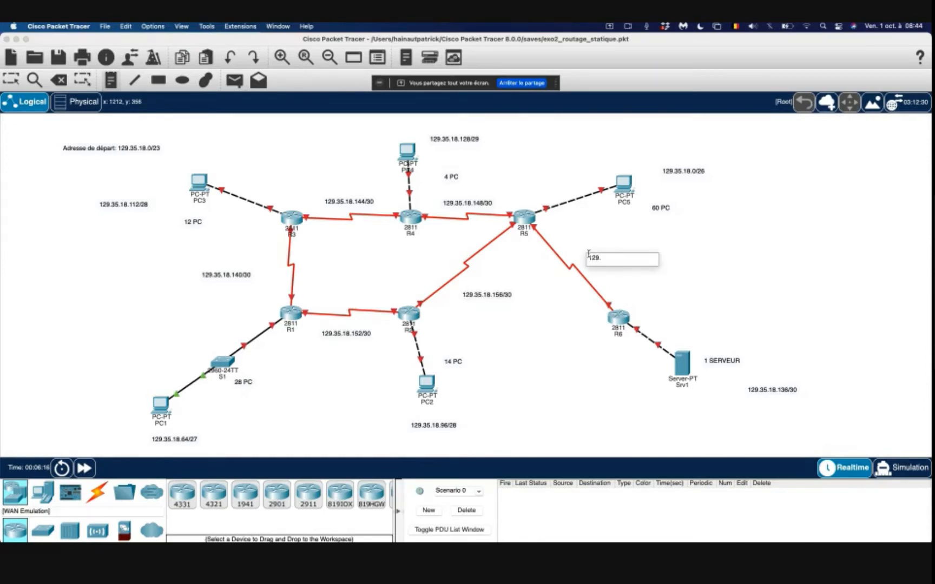
type("35.18.160/30")
left_click(756, 264)
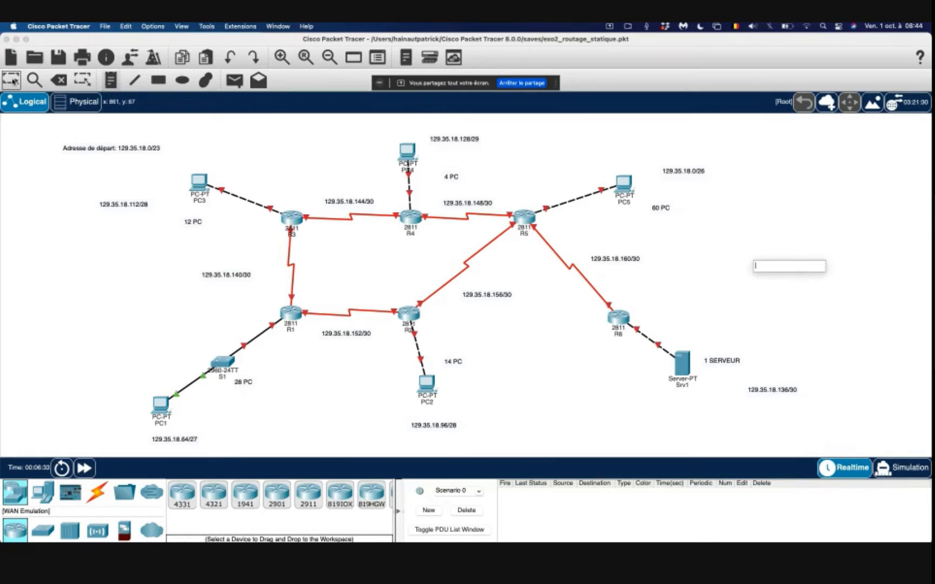
left_click(12, 80)
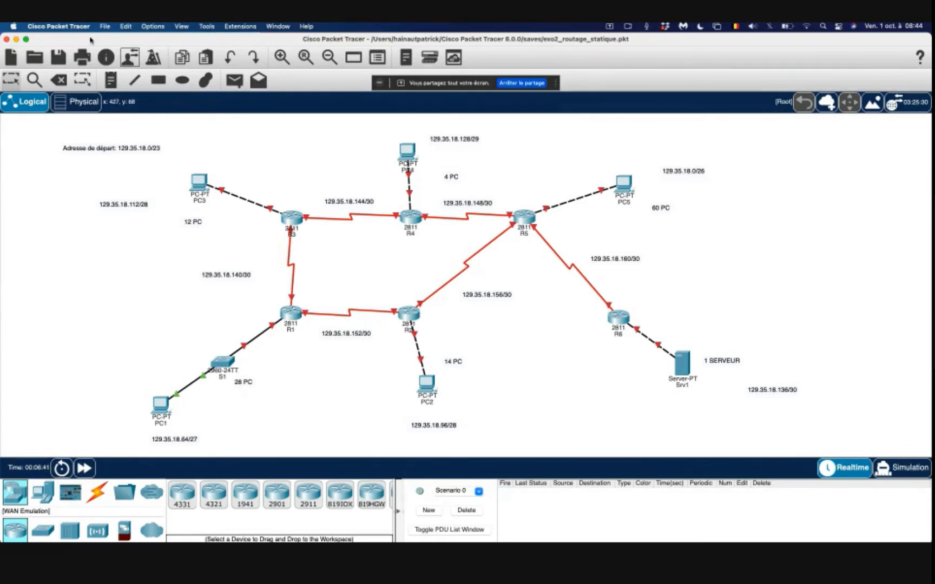
Step: Save a copy of the topology as exo2_routage_statique_et1.pkt in the saves folder
left_click(105, 30)
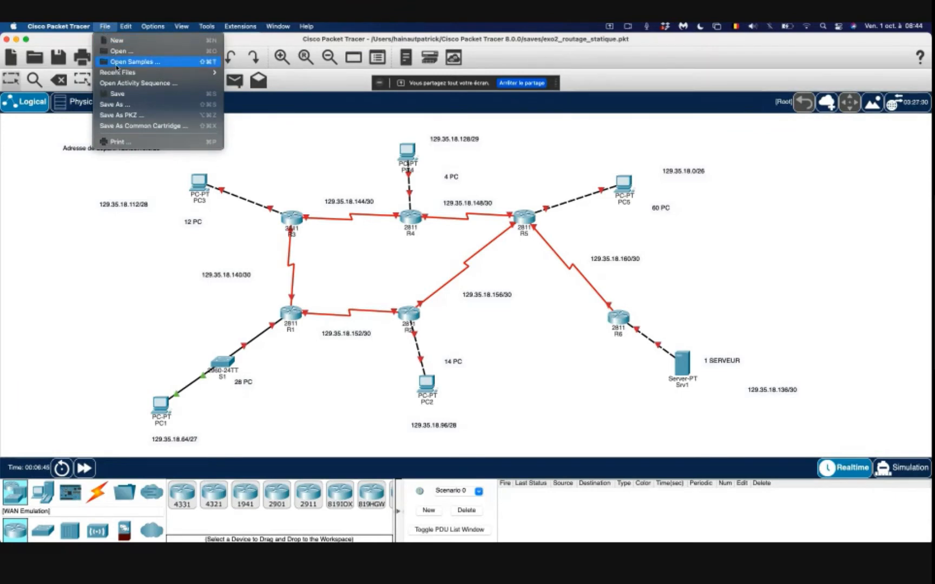
left_click(129, 105)
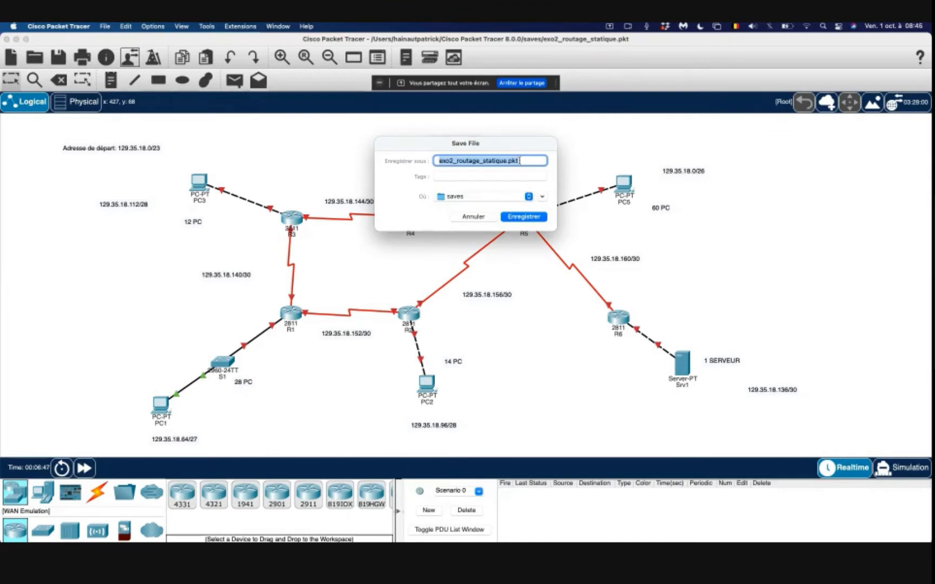
left_click(507, 161)
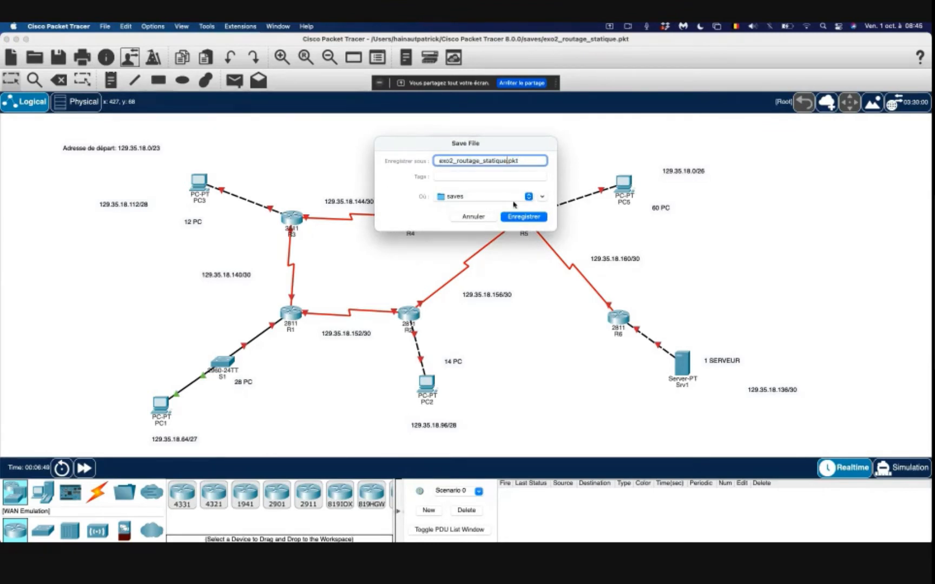
type("_et1")
left_click(523, 219)
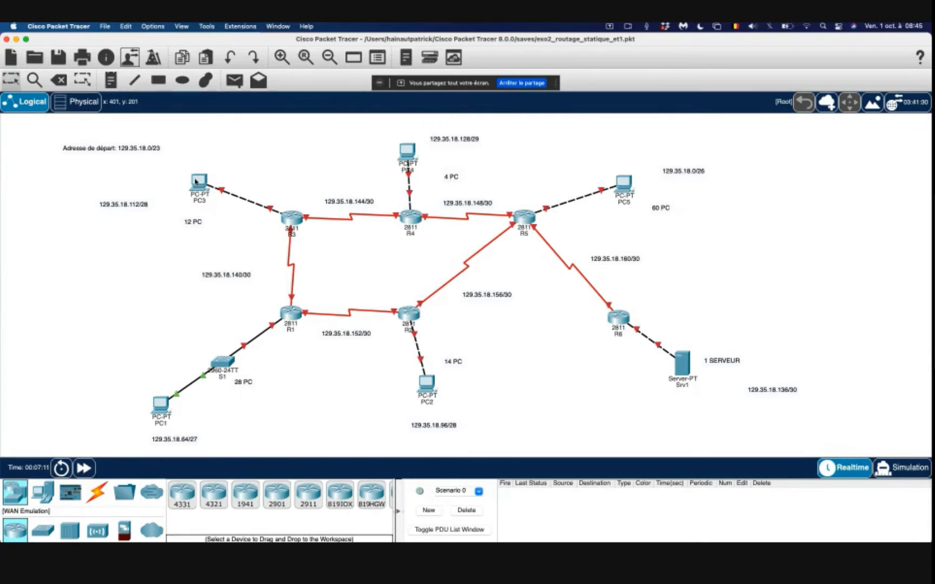
Step: Set PC3's static IPv4 default gateway to 129.35.18.126
mouse_move(194, 183)
left_click(201, 181)
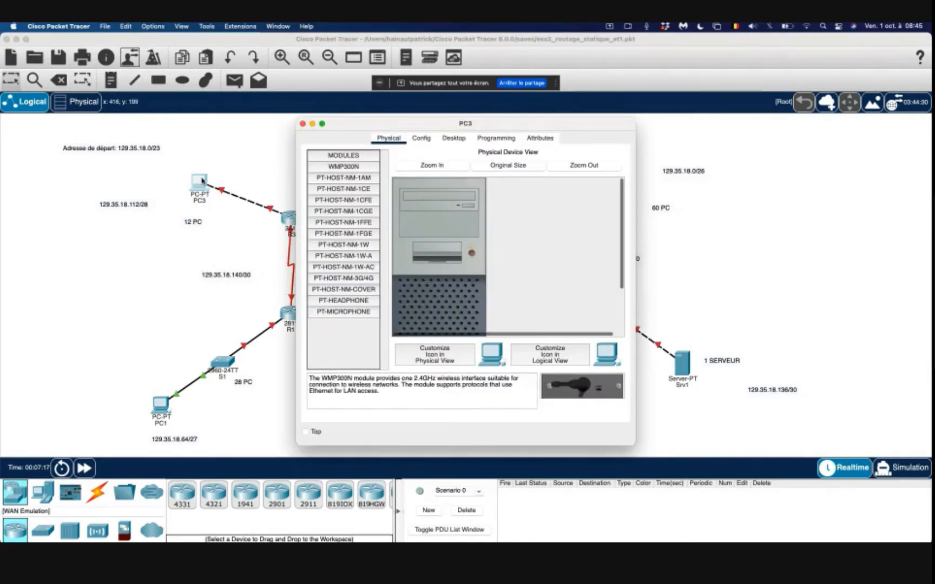
left_click(422, 139)
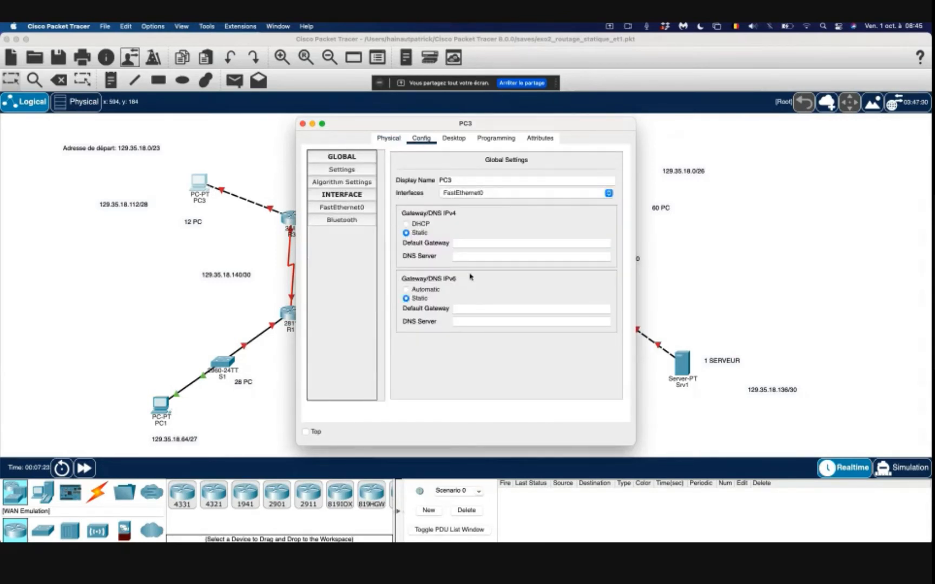
left_click_drag(495, 128, 714, 126)
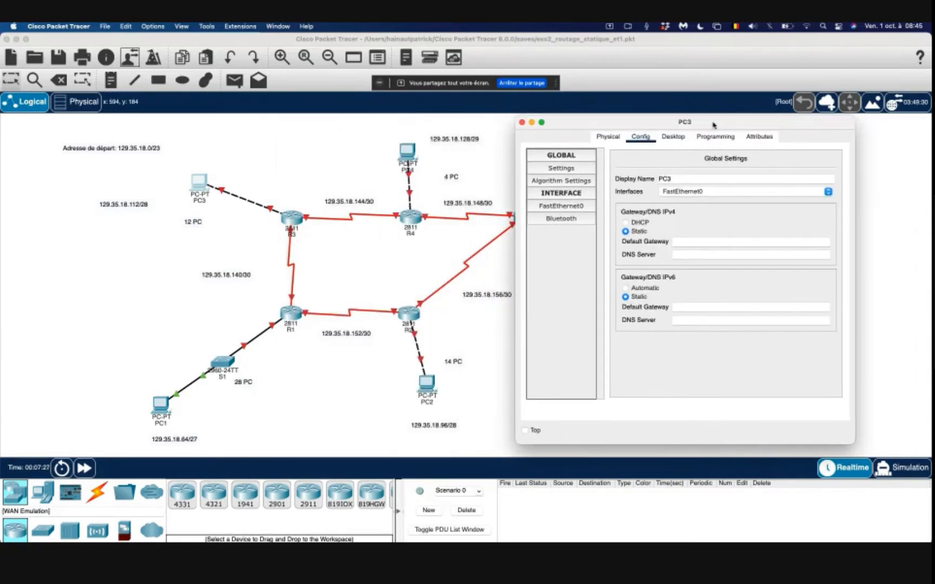
left_click(690, 242)
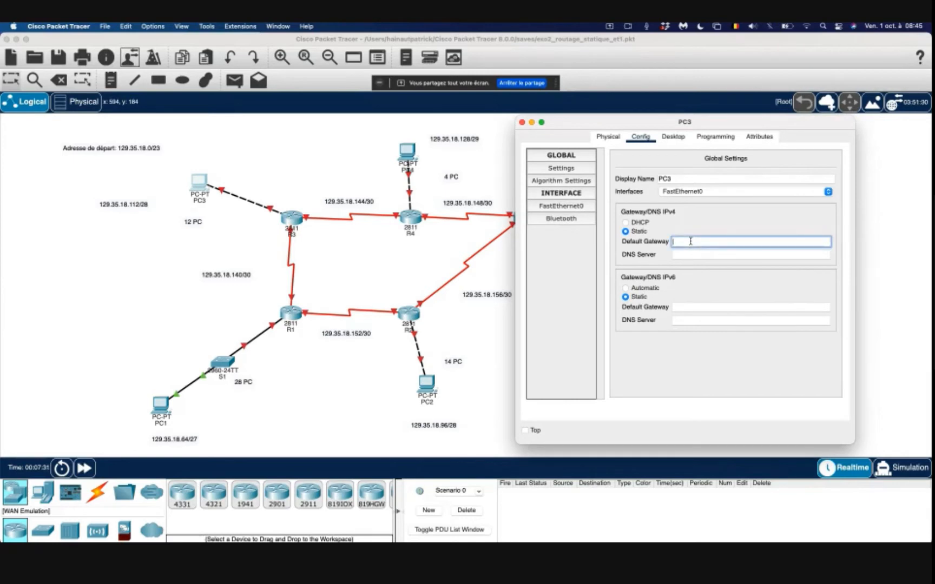
type("129")
type(".35")
type(".1")
type("8")
type(".")
type("128")
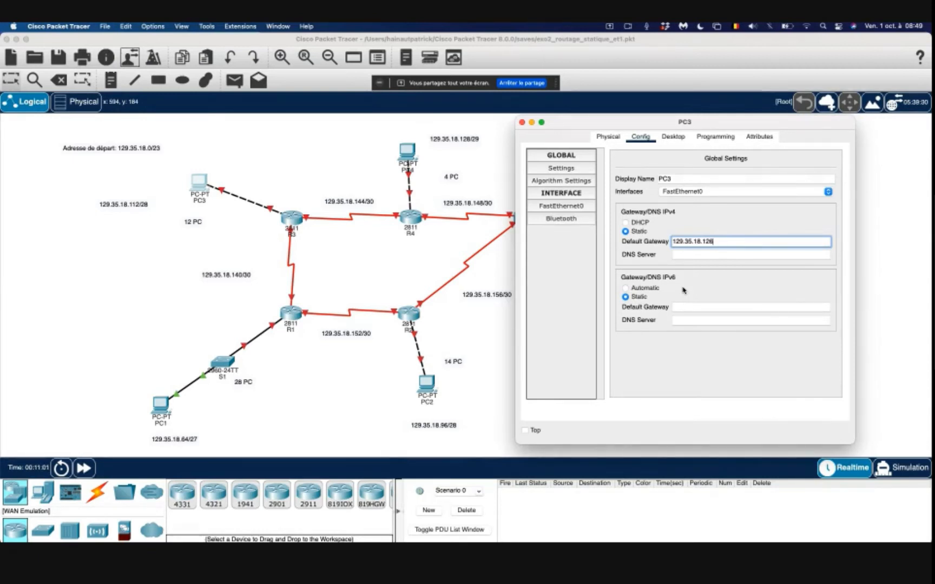
Step: Assign the static IPv4 address 129.35.18.113 to PC3's FastEthernet0 interface
left_click(561, 206)
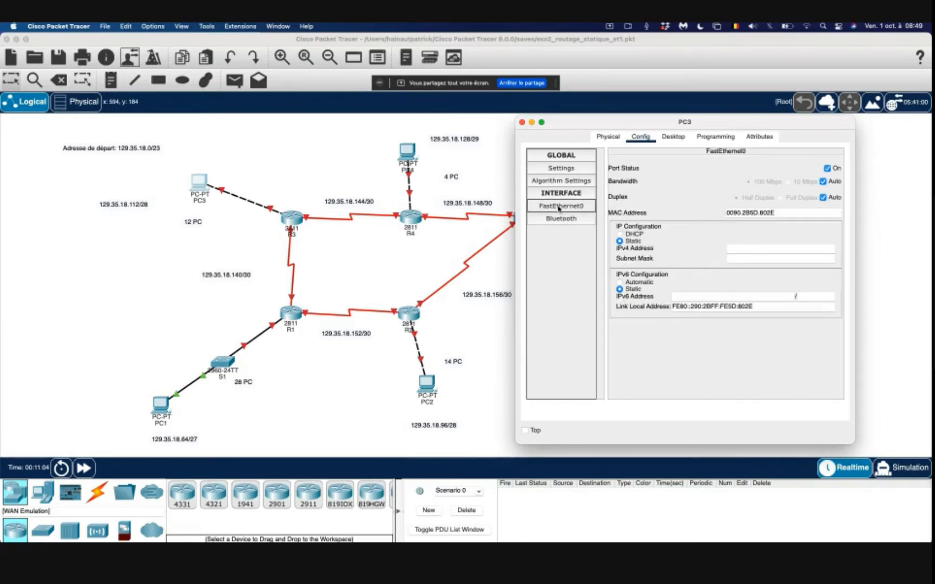
left_click(731, 249)
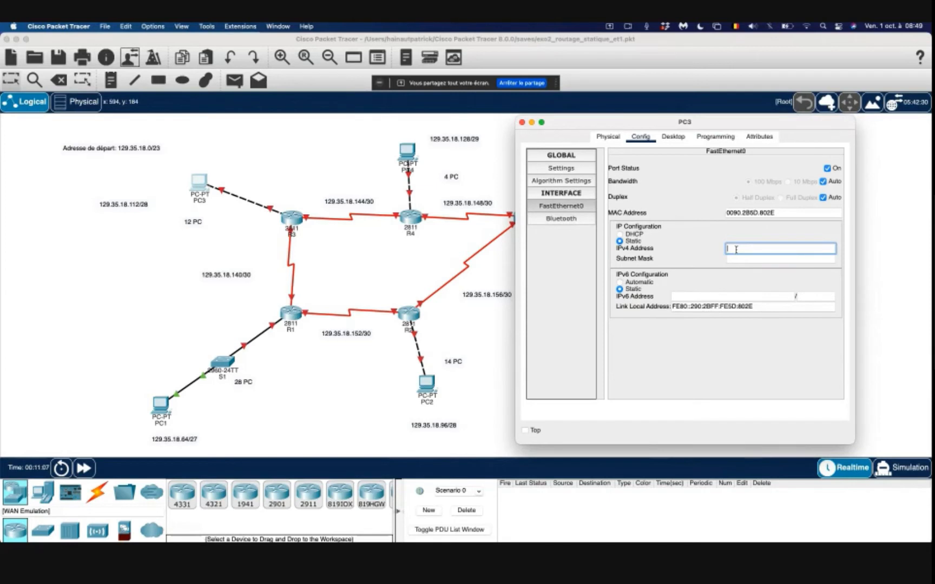
type("129.35.")
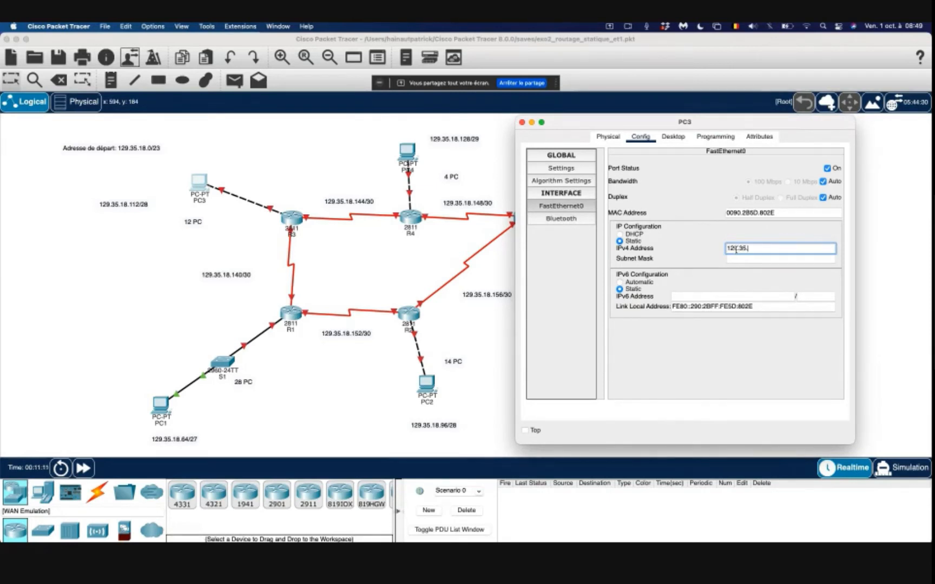
type("18")
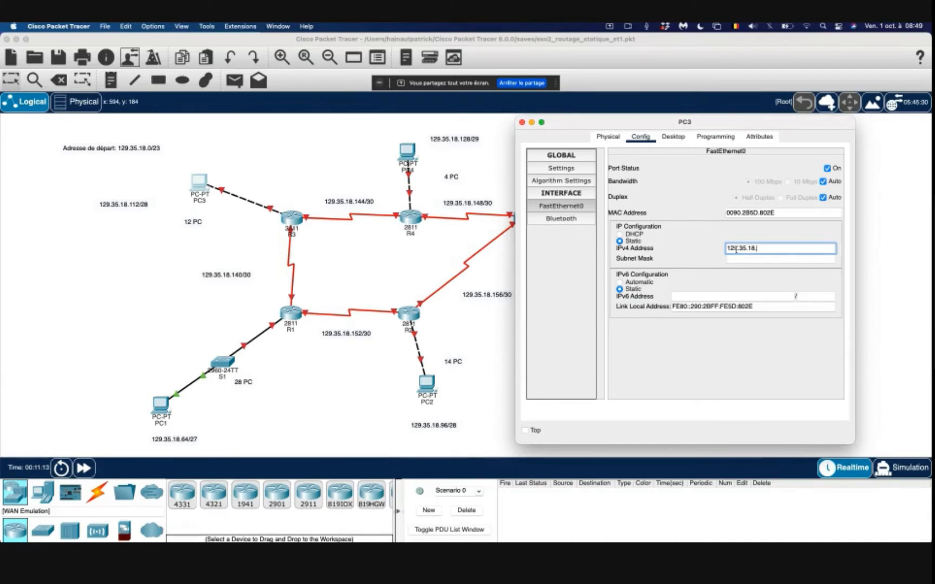
type(".113")
Step: Set the subnet mask of PC3's FastEthernet0 to 255.255.255.240 and close PC3's configuration
left_click(747, 258)
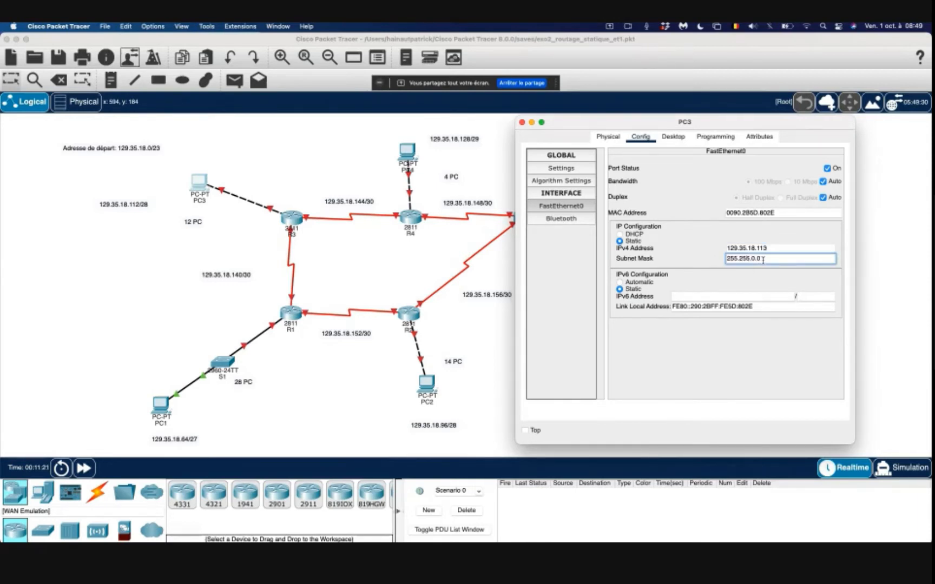
key("BackSpace")
key("BackSpace")
key("BackSpace")
type("255")
key("BackSpace")
type("5.240")
left_click(522, 122)
Step: Set PC4's static IPv4 default gateway to 129.35.18.134
left_click(409, 153)
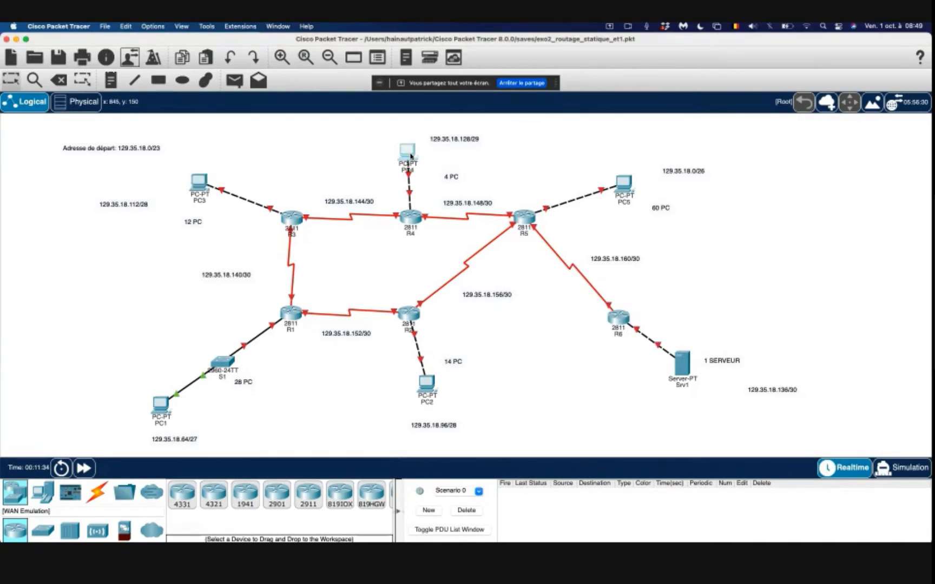
left_click_drag(447, 126, 658, 167)
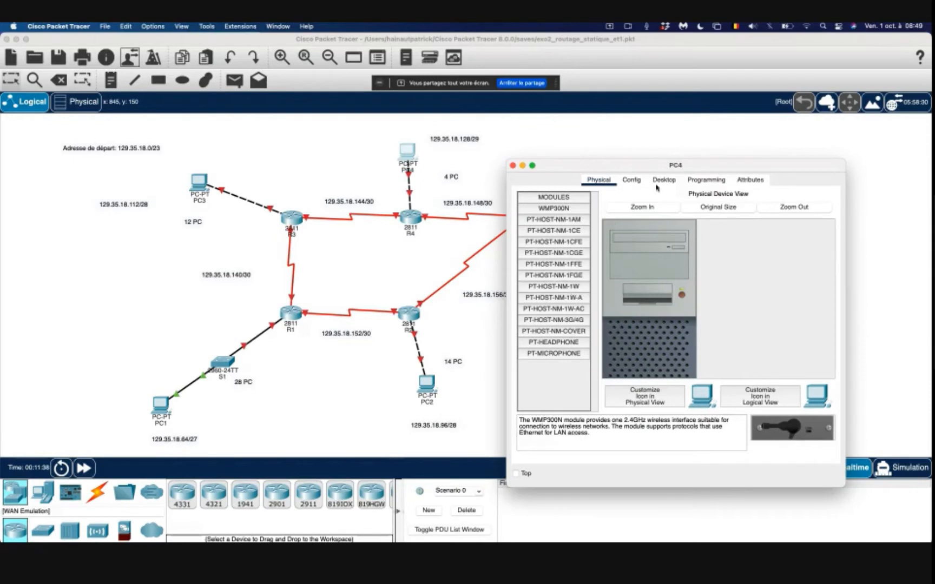
left_click(629, 181)
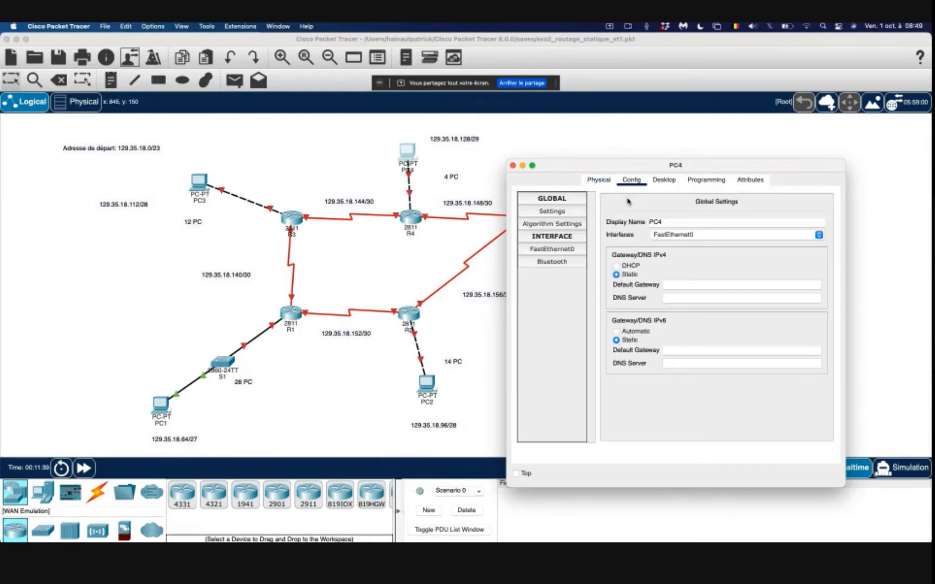
left_click(671, 285)
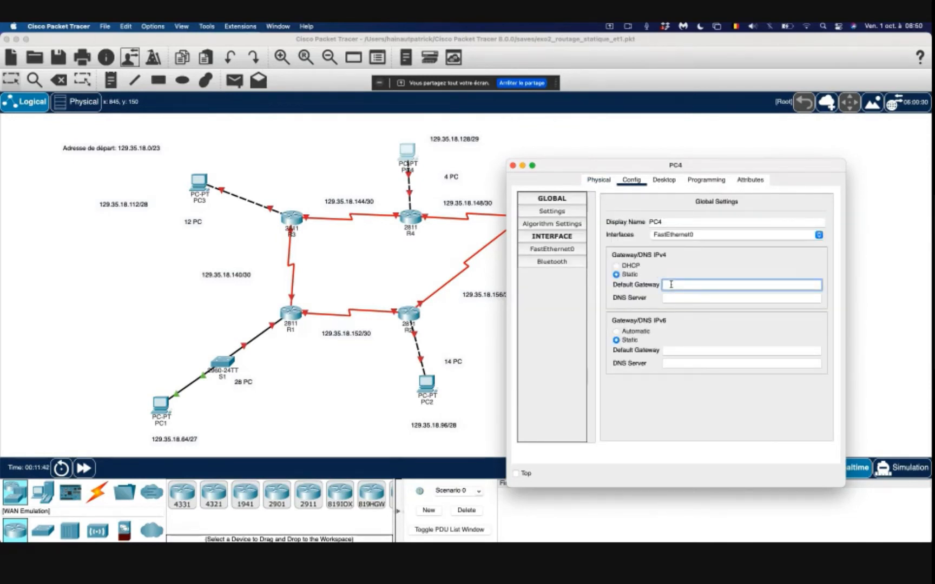
type("129.35.18.")
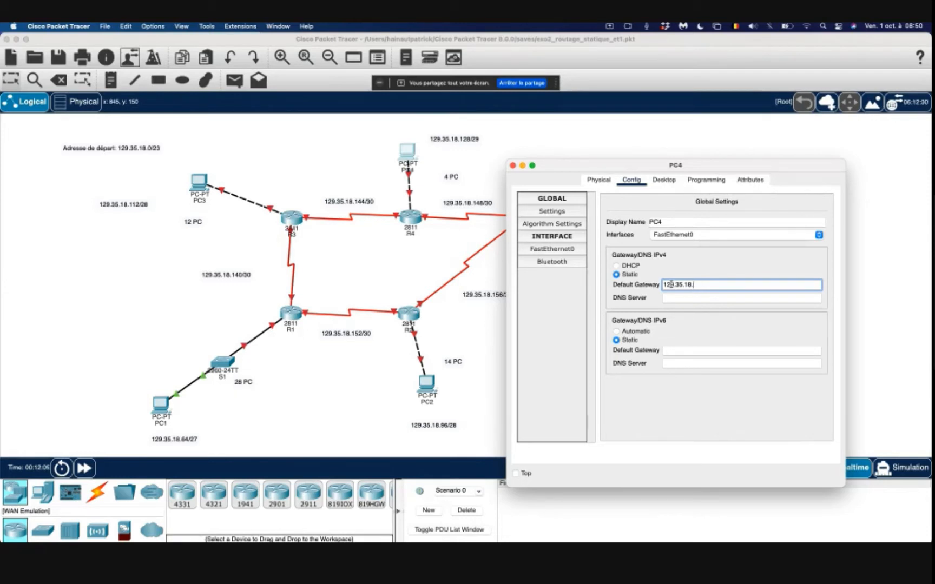
type("134")
Step: Configure PC4's FastEthernet0 with IPv4 address 129.35.18.129 and subnet mask 255.255.255.248, and close its configuration
left_click(556, 250)
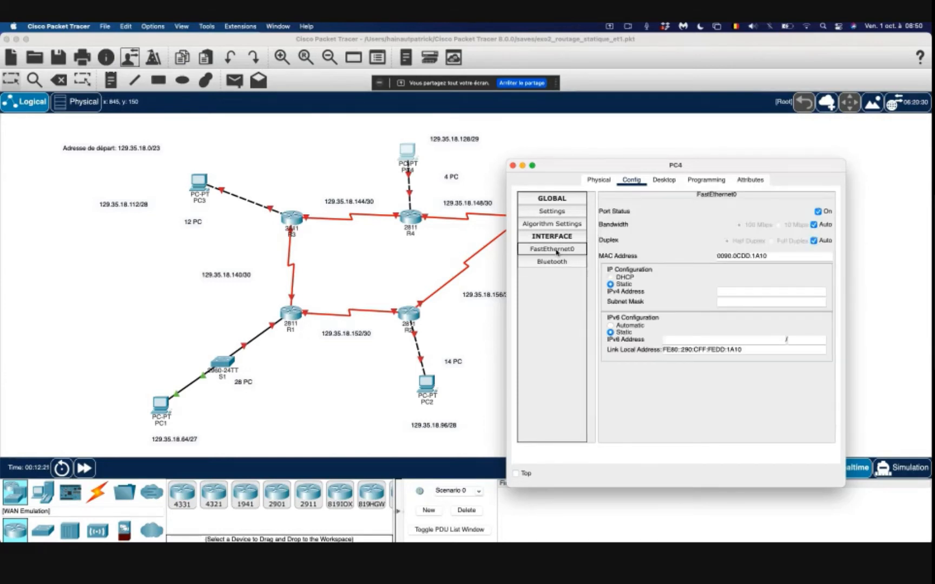
left_click(729, 295)
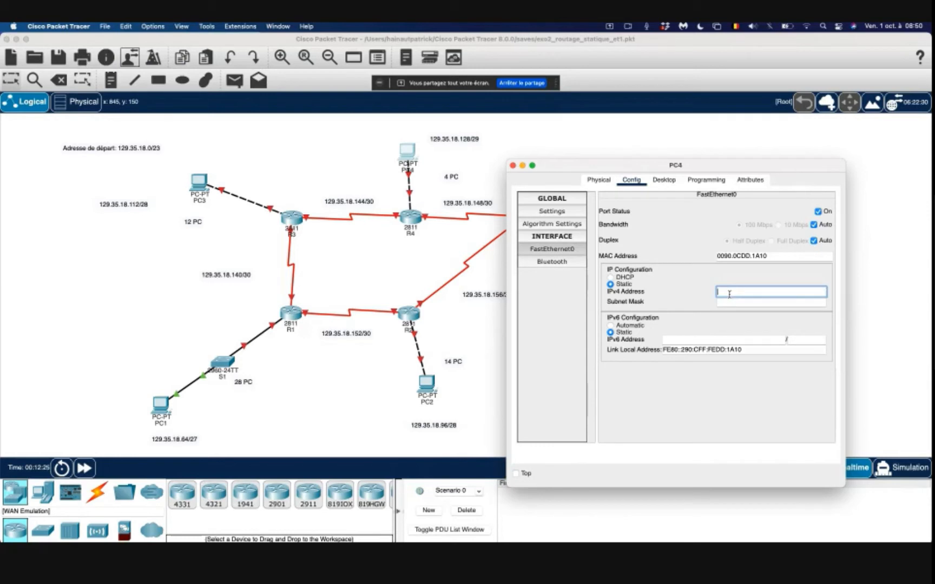
type("129.35.18.129")
left_click(730, 300)
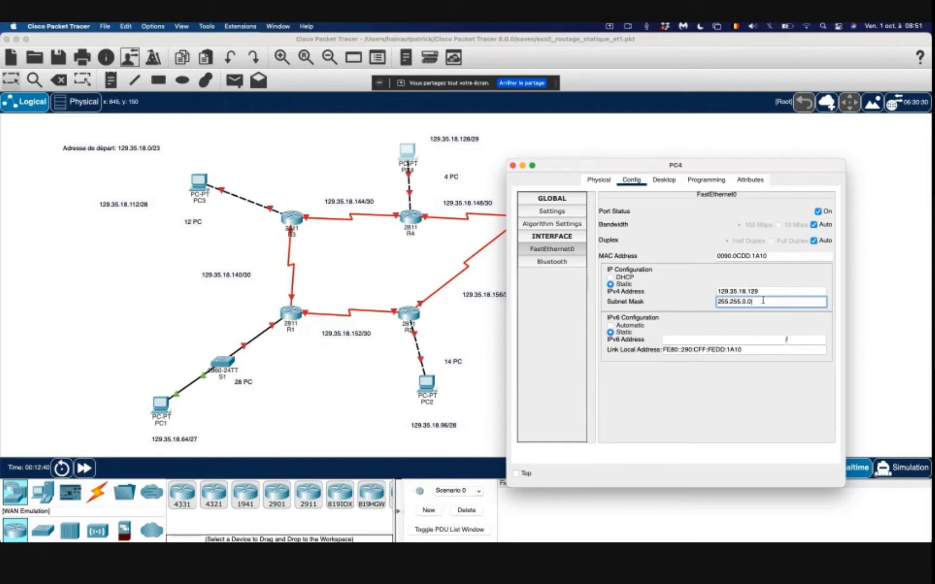
key("BackSpace")
key("BackSpace")
key("BackSpace")
type("255.248")
left_click(513, 166)
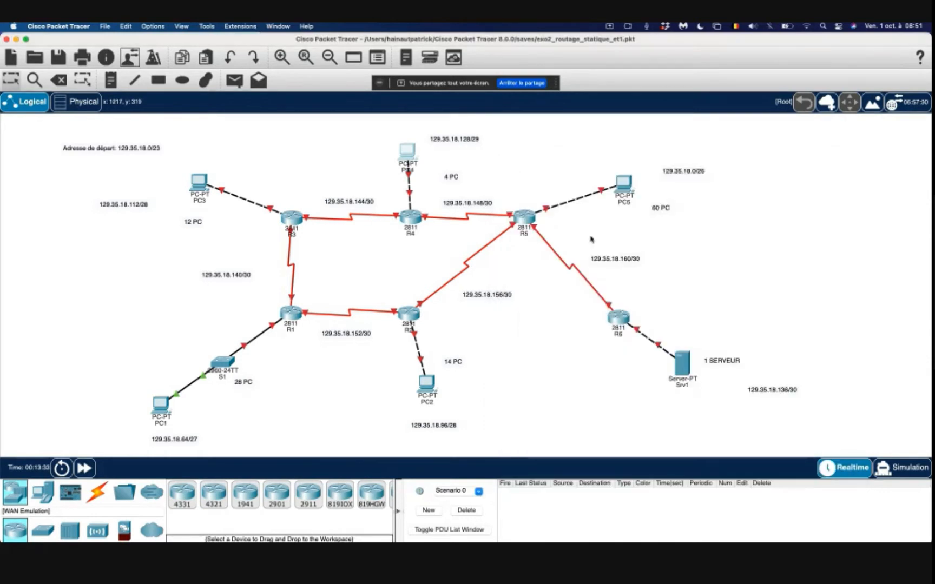
Step: Set PC5's static IPv4 default gateway to 129.35.18.62
left_click(628, 187)
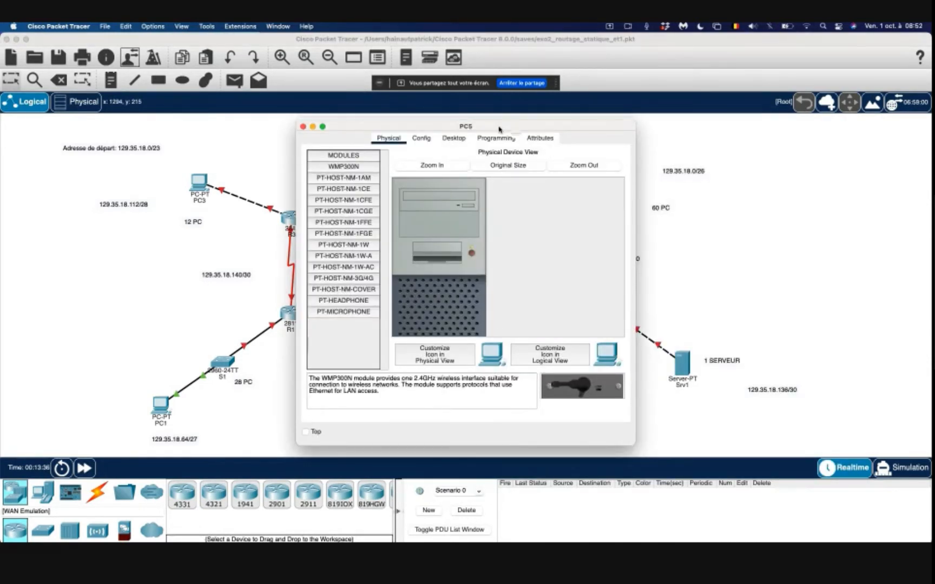
mouse_move(500, 124)
left_mouse_down()
mouse_move(756, 218)
mouse_move(757, 200)
left_mouse_up()
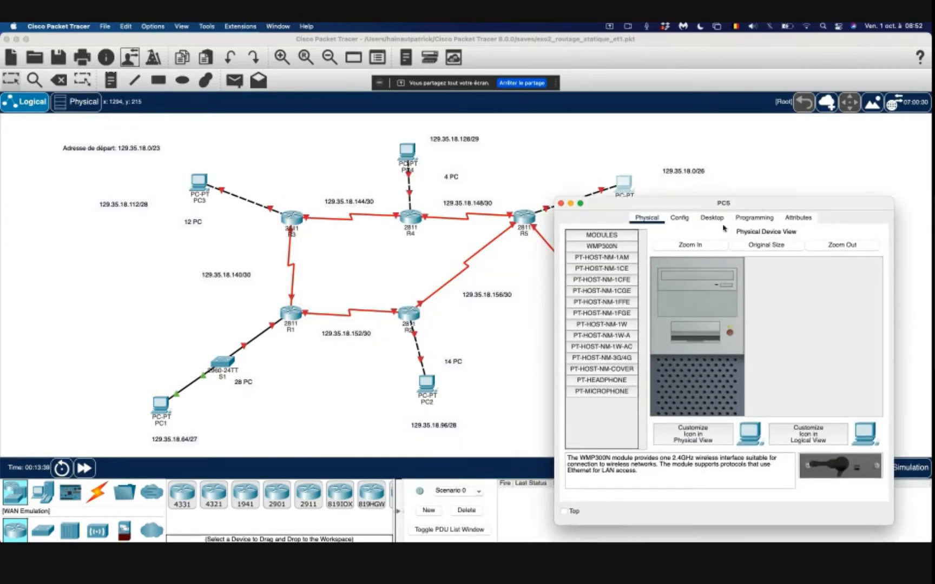
left_click(683, 219)
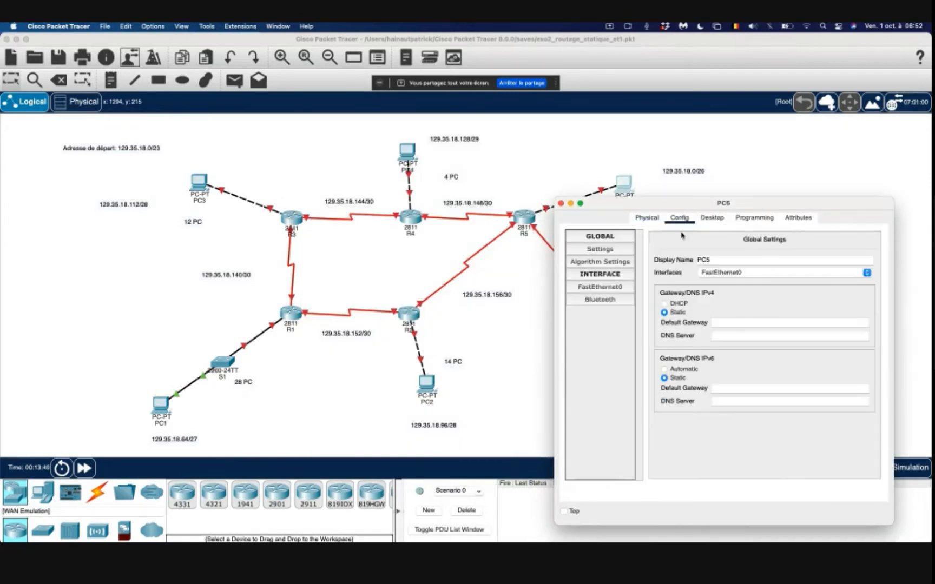
left_click(725, 324)
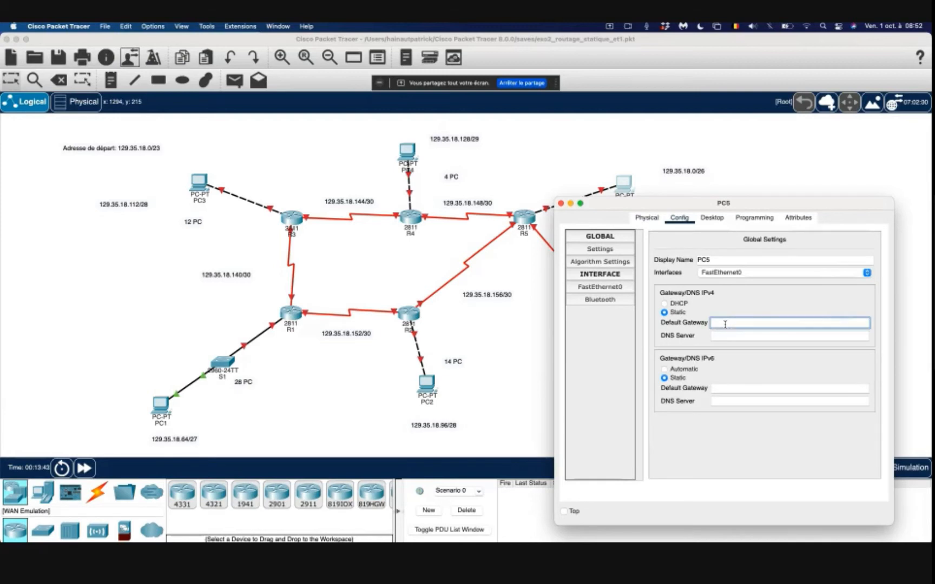
type("129.35.18.62")
left_click_drag(688, 209, 691, 219)
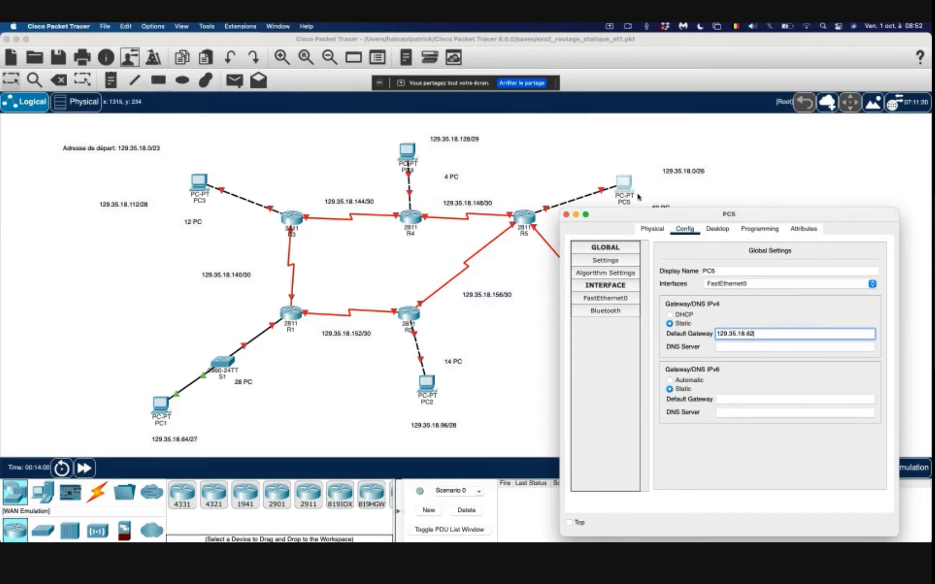
Step: Configure PC5's FastEthernet0 with IPv4 address 129.35.18.1 and subnet mask 255.255.255.224, and close its configuration
left_click(619, 301)
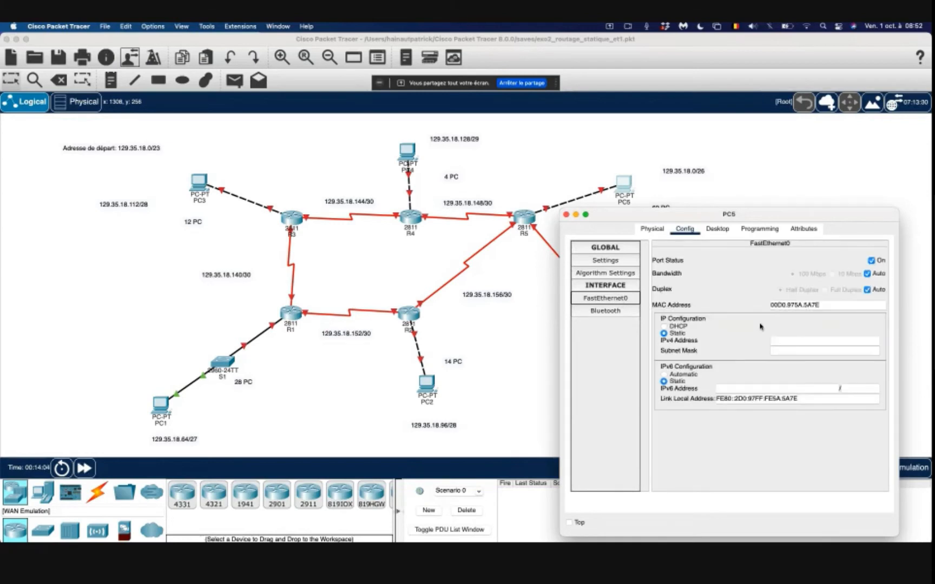
left_click(783, 344)
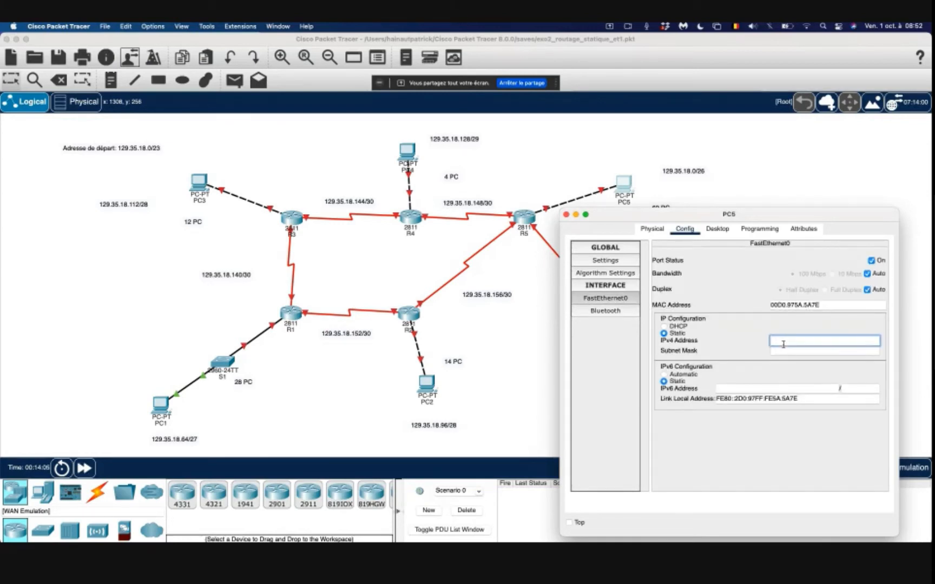
type("129.35.18.1")
left_click(783, 350)
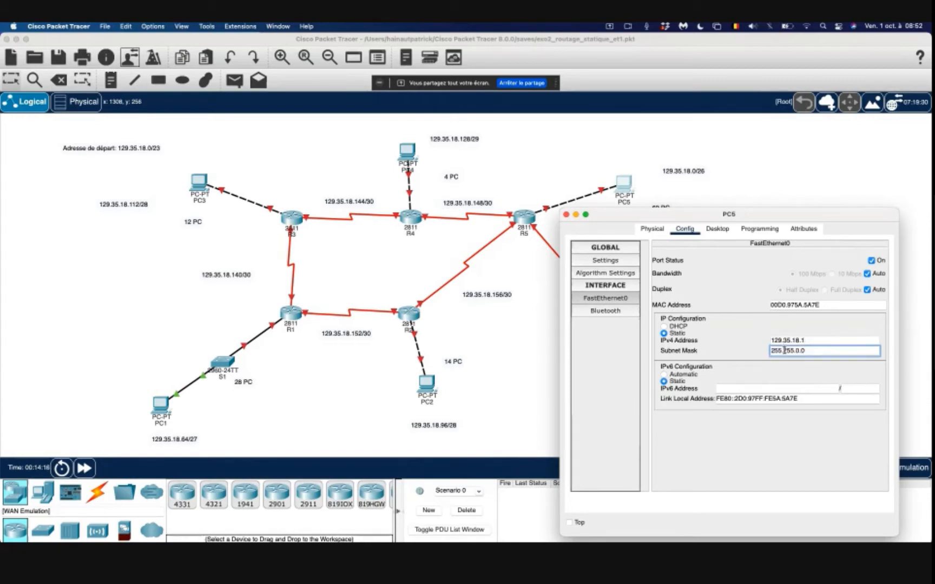
left_click(812, 351)
key("BackSpace")
key("BackSpace")
key("BackSpace")
type("255.224")
left_click(566, 216)
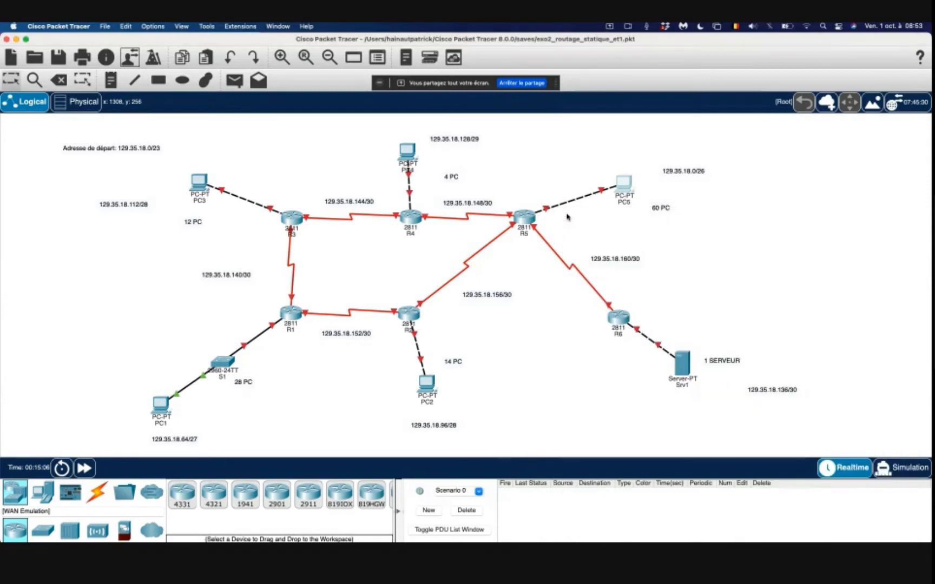
Step: Set the static IPv4 default gateway of server Srv1 to 129.35.18.138
left_click(682, 364)
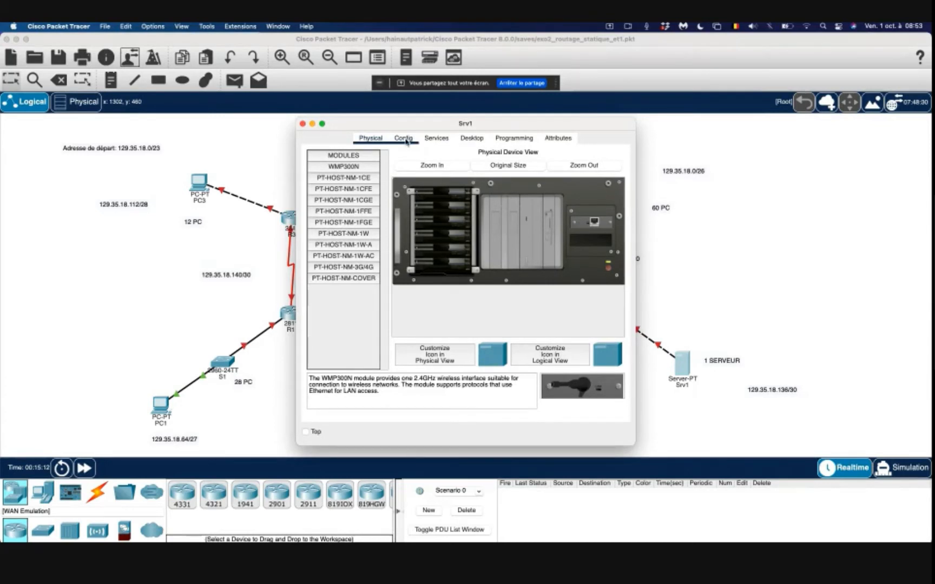
left_click(405, 141)
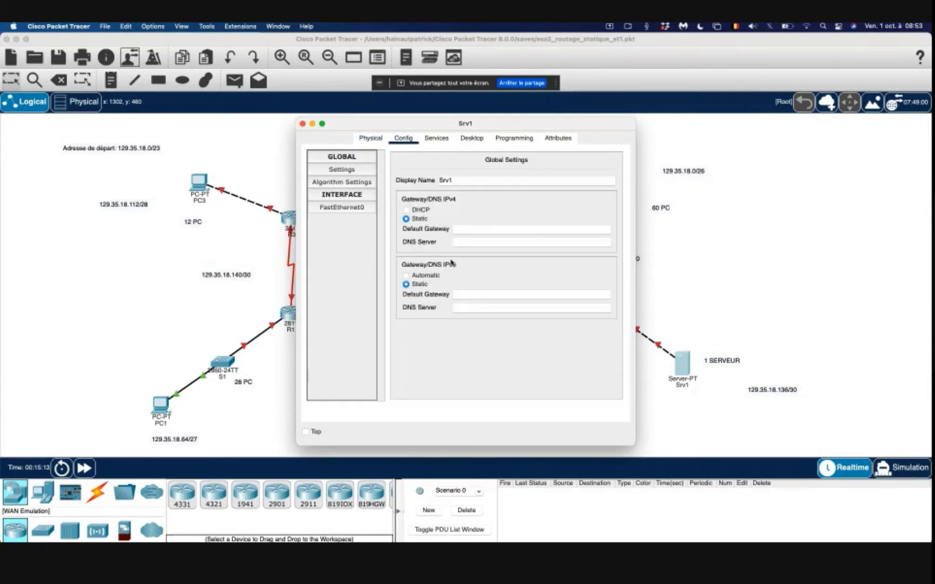
left_click(549, 231)
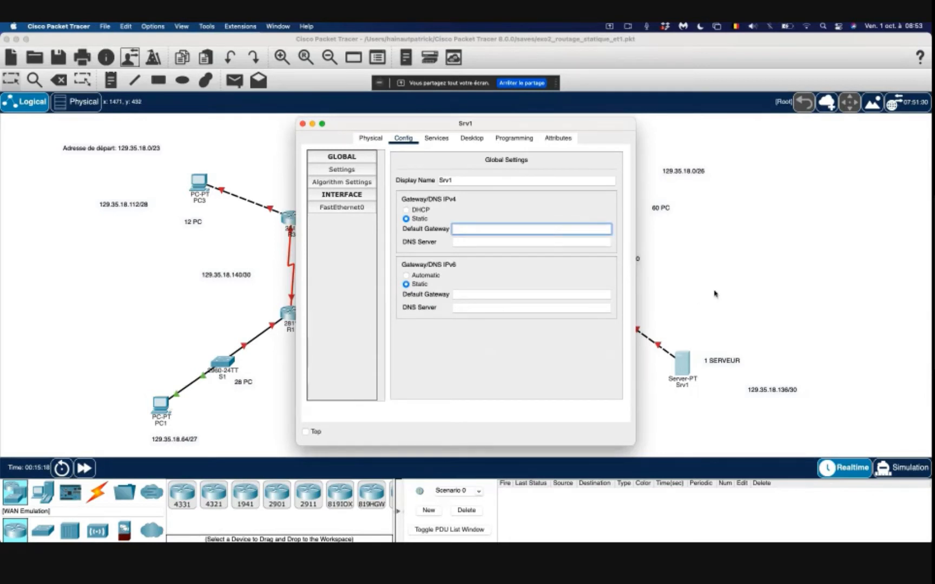
type("129")
type(".2")
type("35")
type(".18")
type(".1")
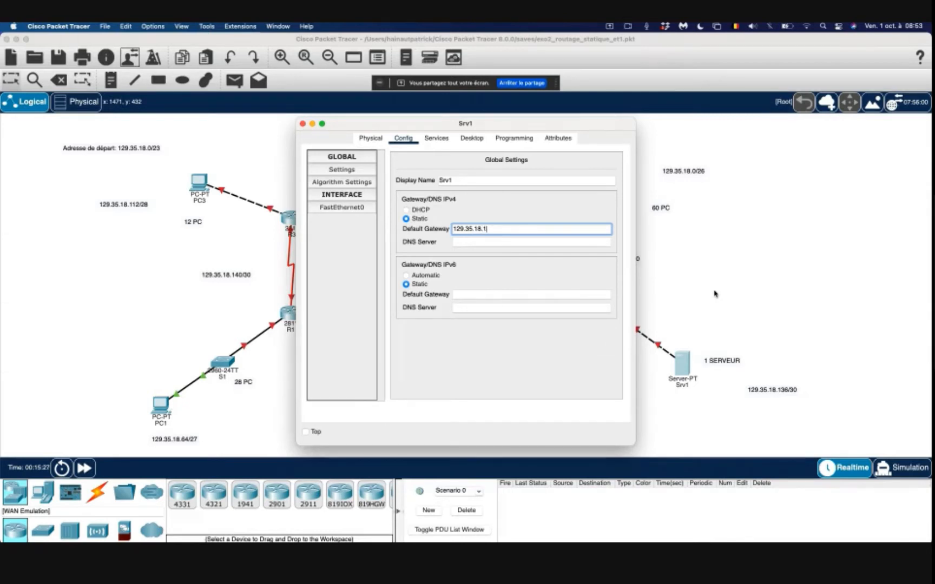
type("38")
Step: Configure Srv1's FastEthernet0 with IPv4 address 129.35.18.137 and subnet mask 255.255.255.252, and close its configuration
left_click(346, 209)
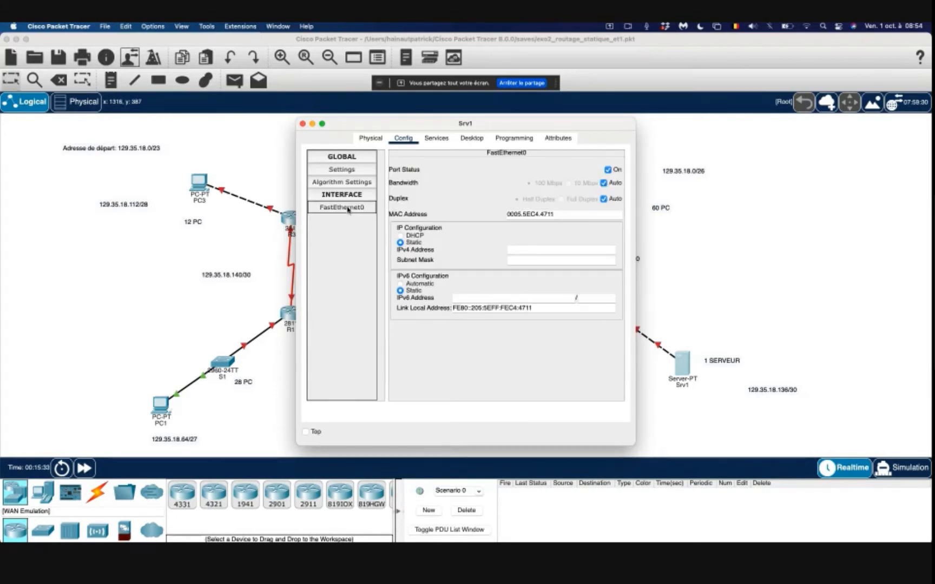
left_click(518, 251)
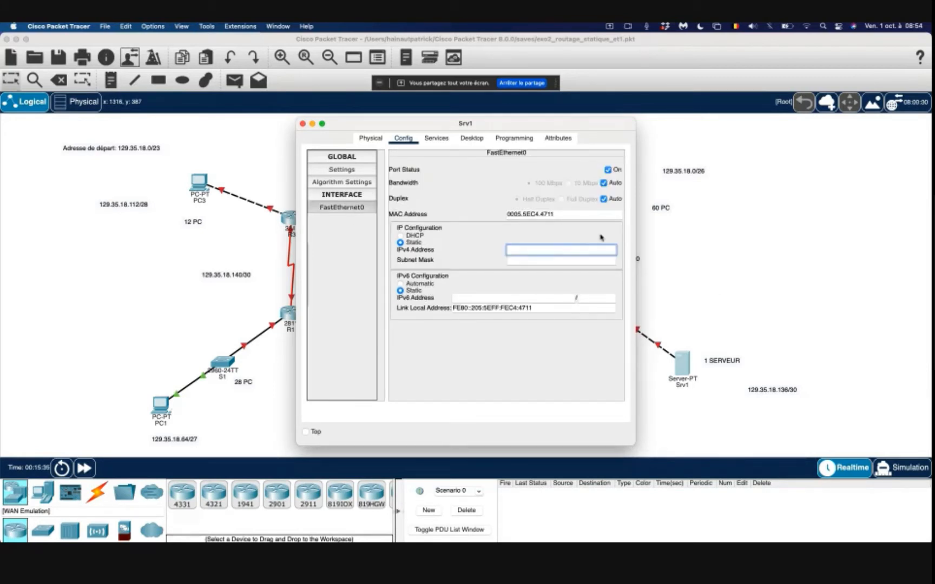
type("129.35.18.13")
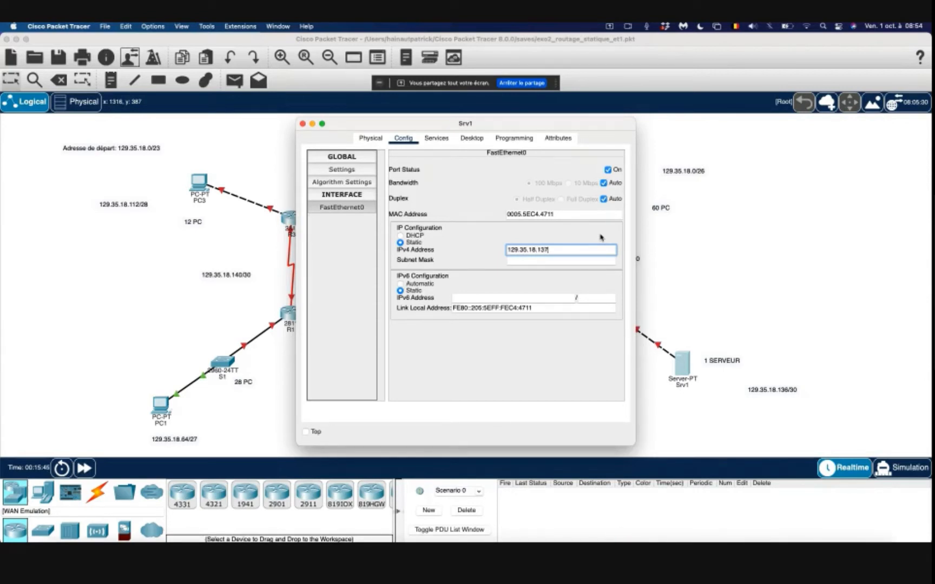
type("7")
left_click(528, 261)
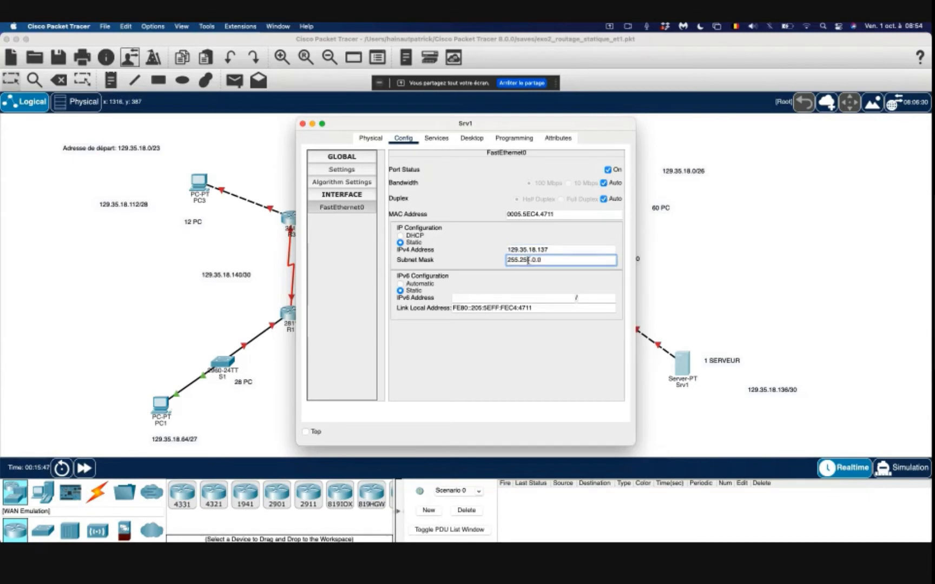
left_click(552, 263)
key("BackSpace")
key("BackSpace")
key("BackSpace")
type("255.252")
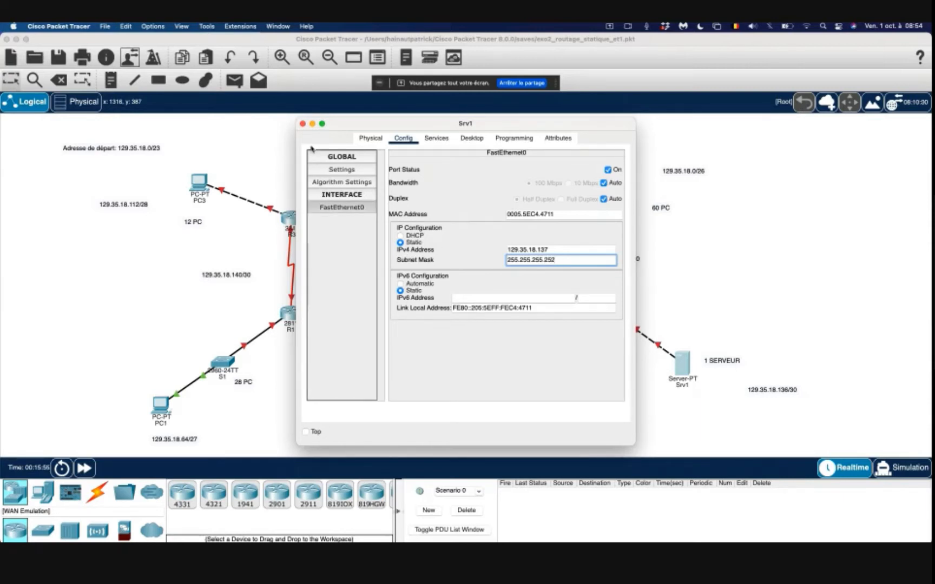
left_click(303, 124)
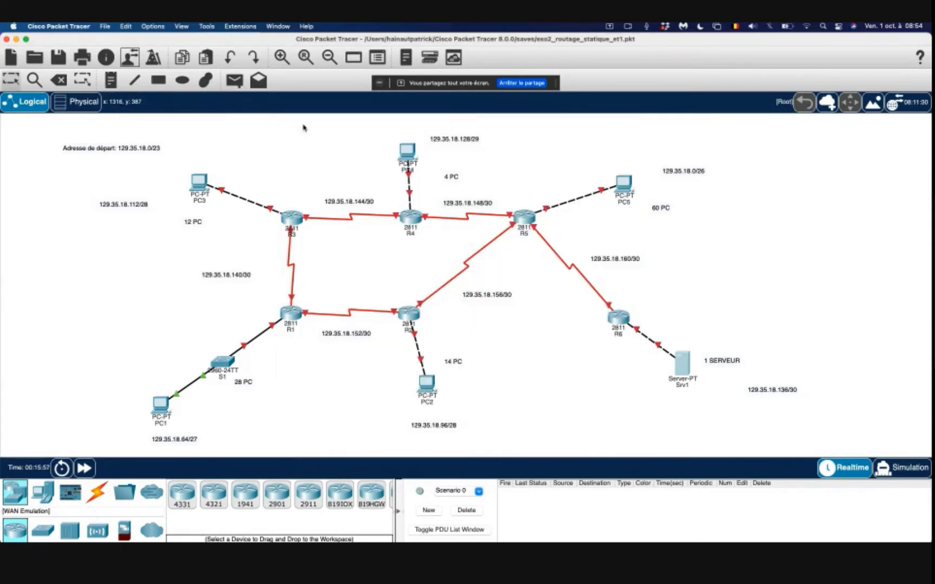
Step: Set PC2's static IPv4 default gateway to 129.35.18.110
left_click(427, 384)
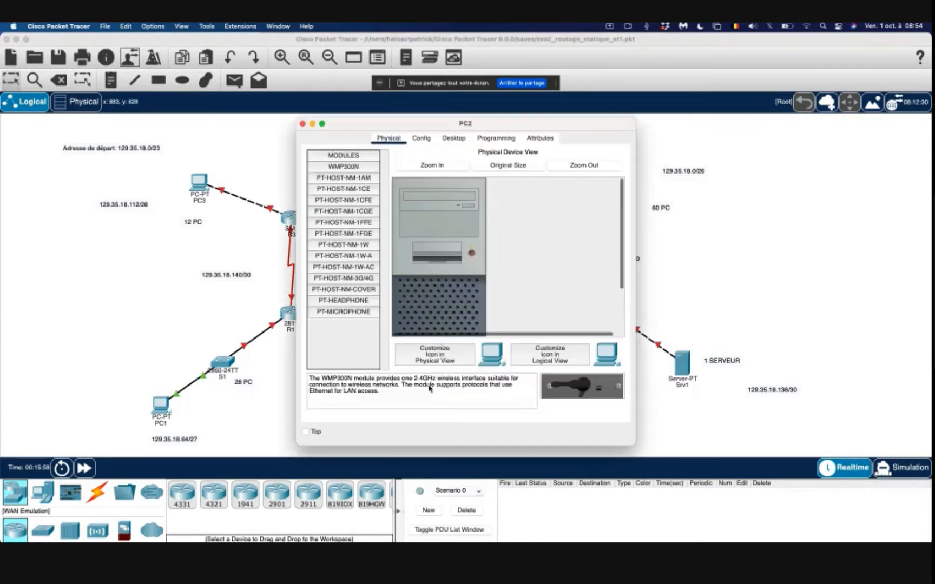
left_click_drag(497, 123, 683, 114)
left_click(608, 130)
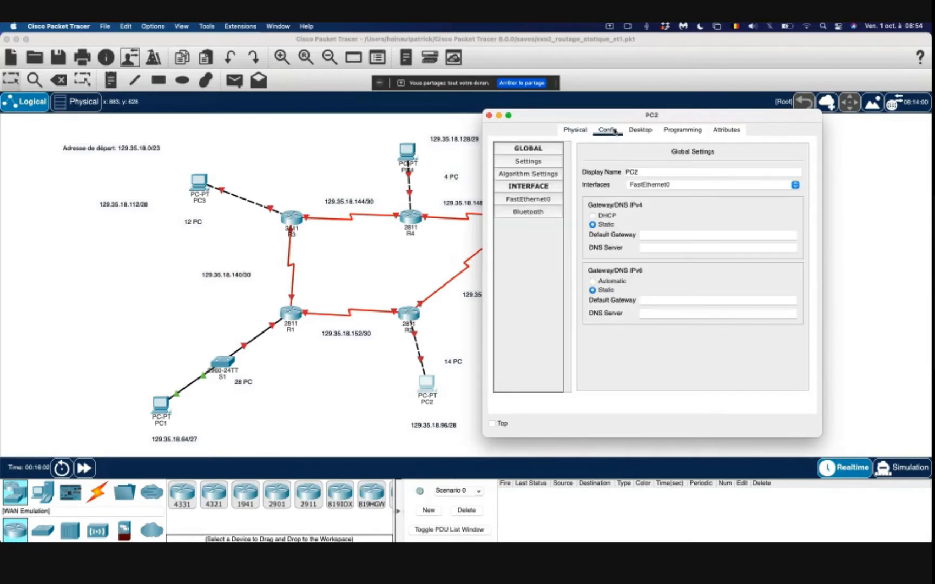
left_click(650, 234)
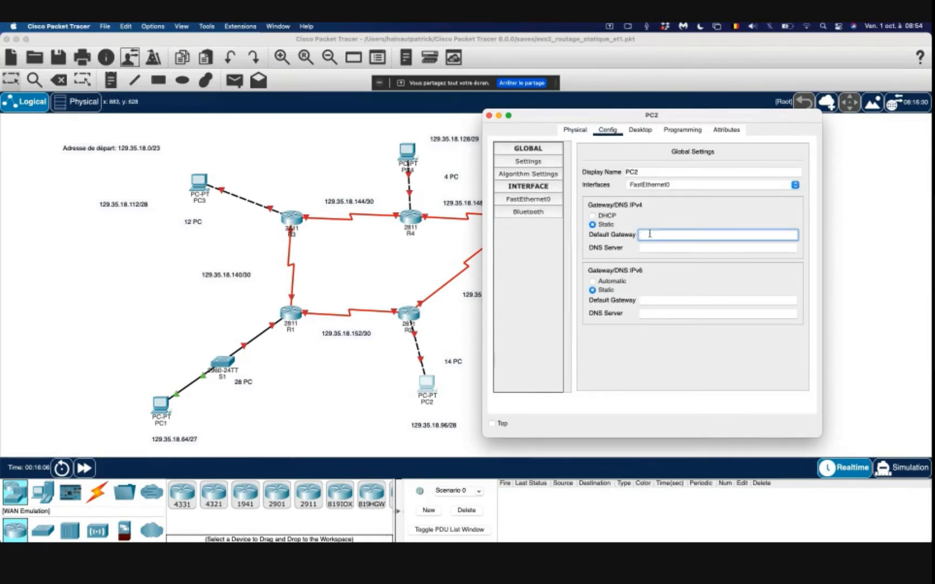
type("129.35.18.1")
type("10")
Step: Configure PC2's FastEthernet0 with IPv4 address 129.35.18.97 and subnet mask 255.255.255.240, and close its configuration
left_click(532, 201)
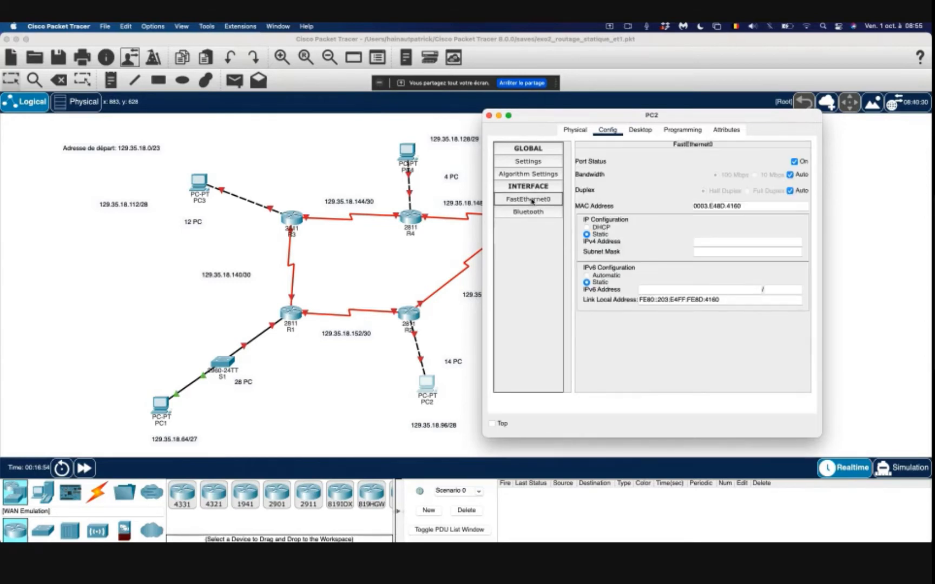
left_click(718, 243)
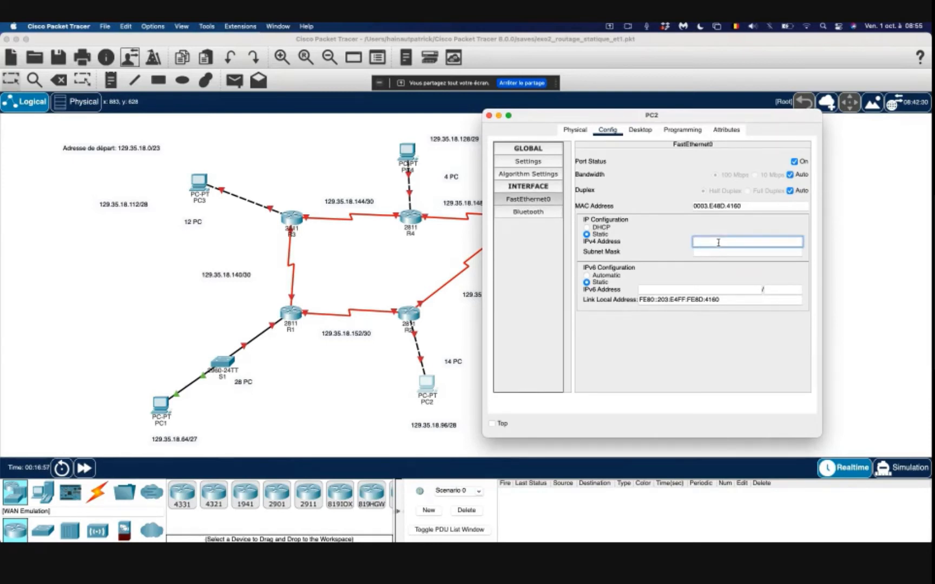
type("129.35.18.97")
left_click(730, 251)
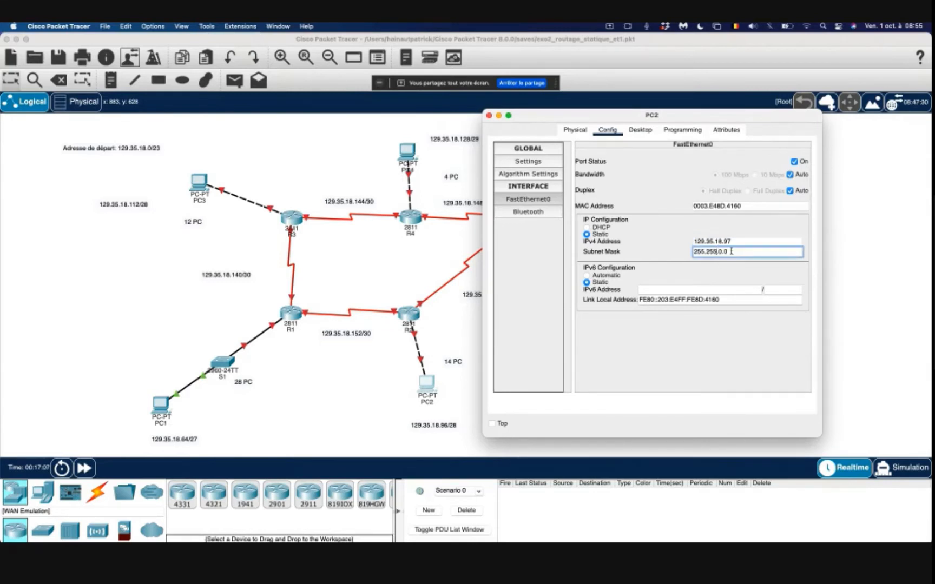
key("BackSpace")
key("BackSpace")
key("BackSpace")
type("255.240")
left_click(489, 115)
Step: Set PC1's static IPv4 default gateway to 129.35.18.94
left_click(161, 406)
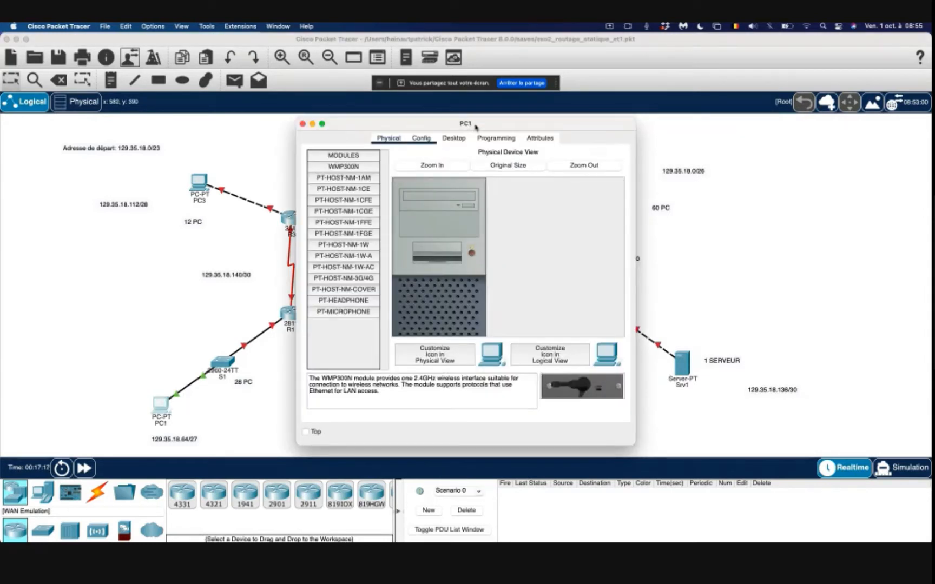
left_click(427, 139)
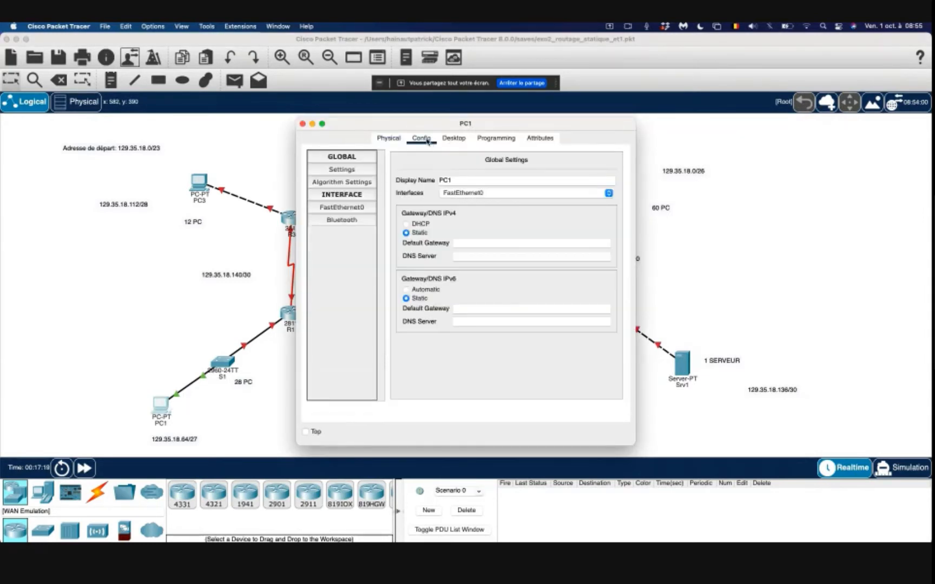
left_click(465, 245)
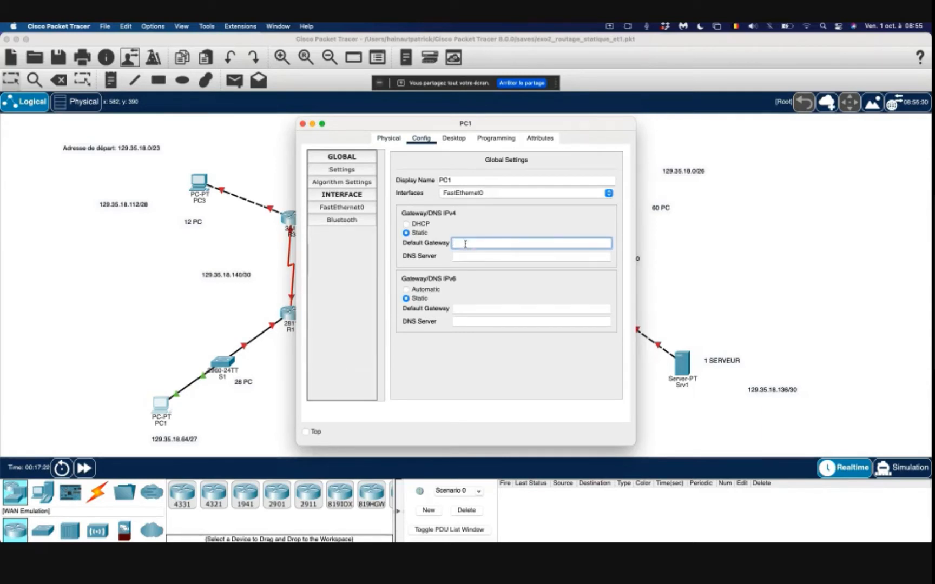
type("129.35.18.94")
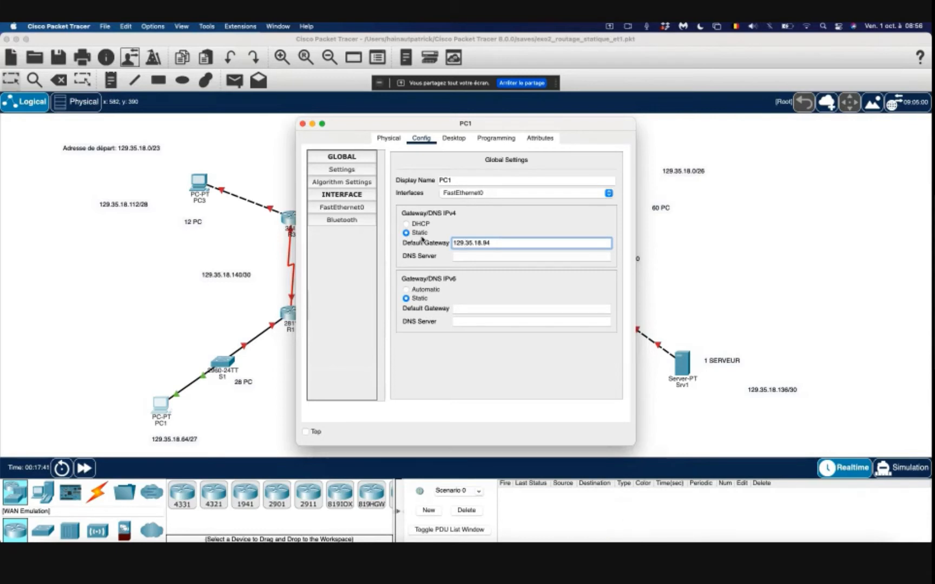
Step: Configure PC1's FastEthernet0 with IPv4 address 129.35.18.65 and subnet mask 255.255.255.224, and close its configuration
left_click(349, 210)
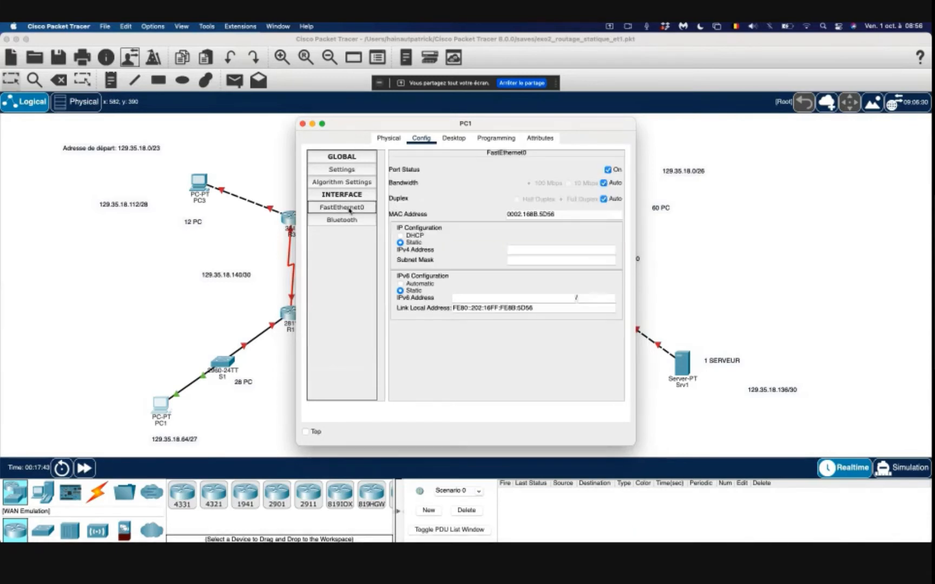
left_click(518, 249)
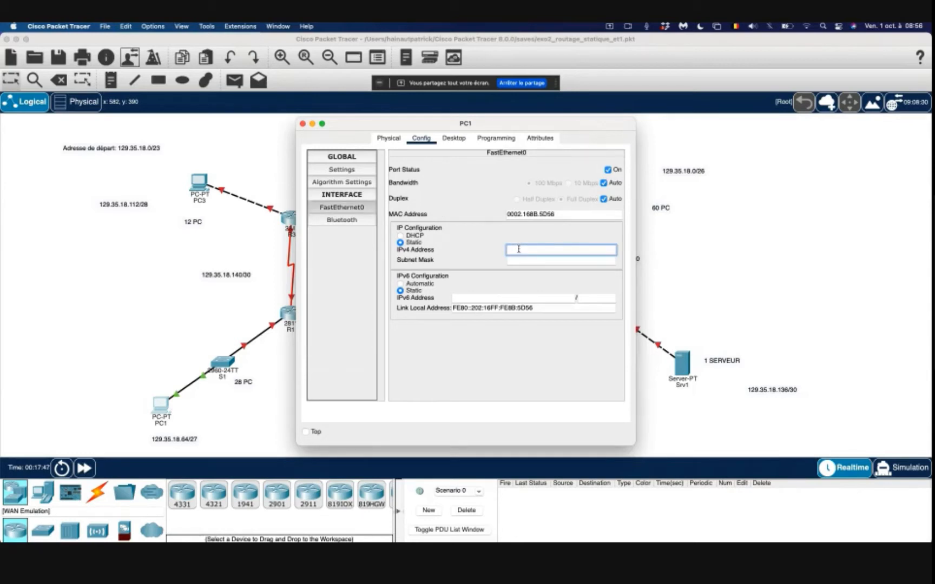
type("129.35.18")
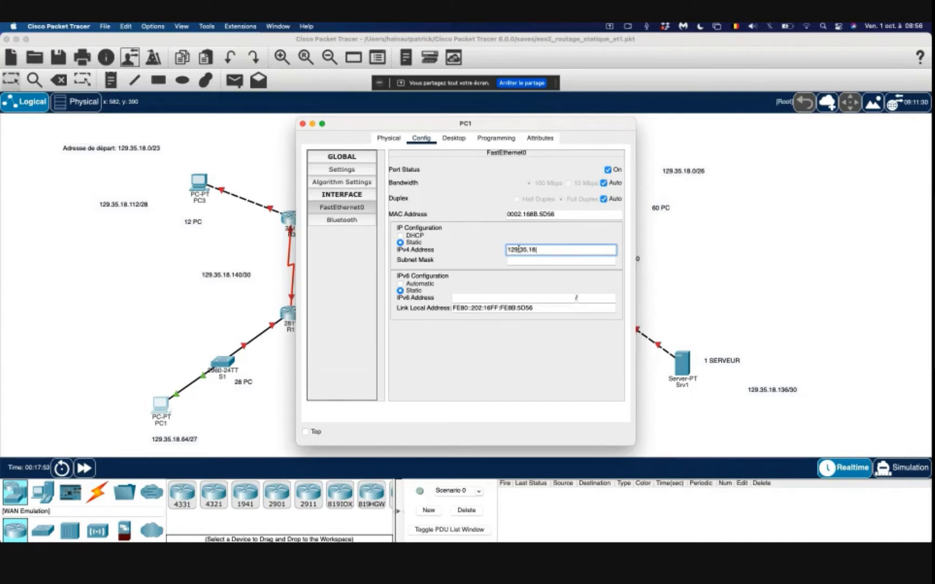
type(".65")
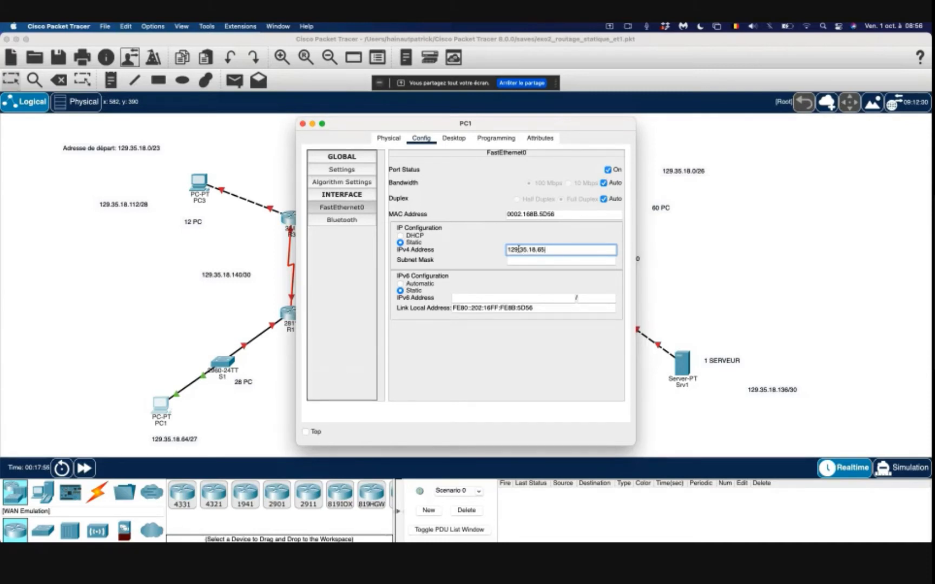
left_click(542, 260)
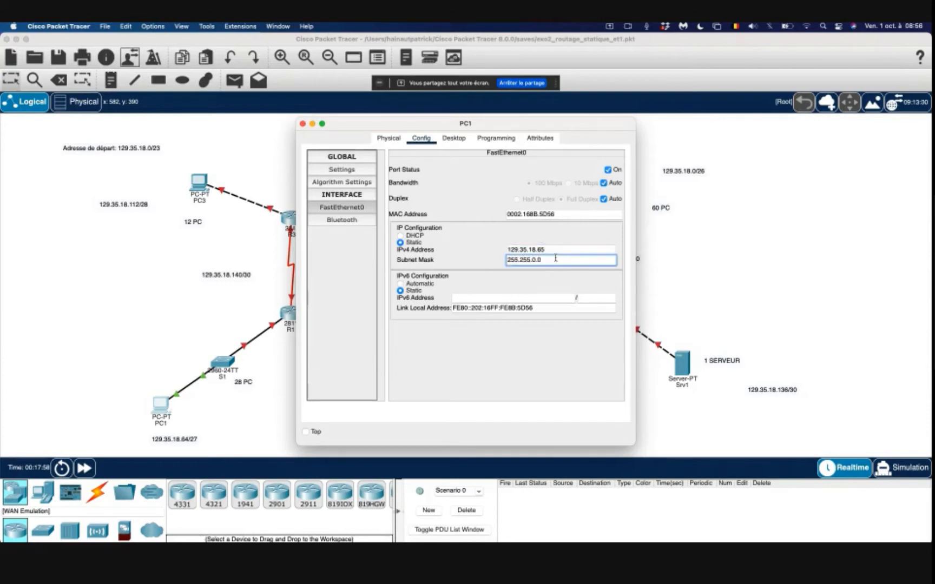
key("BackSpace")
key("BackSpace")
key("BackSpace")
type("255.22")
left_click(302, 124)
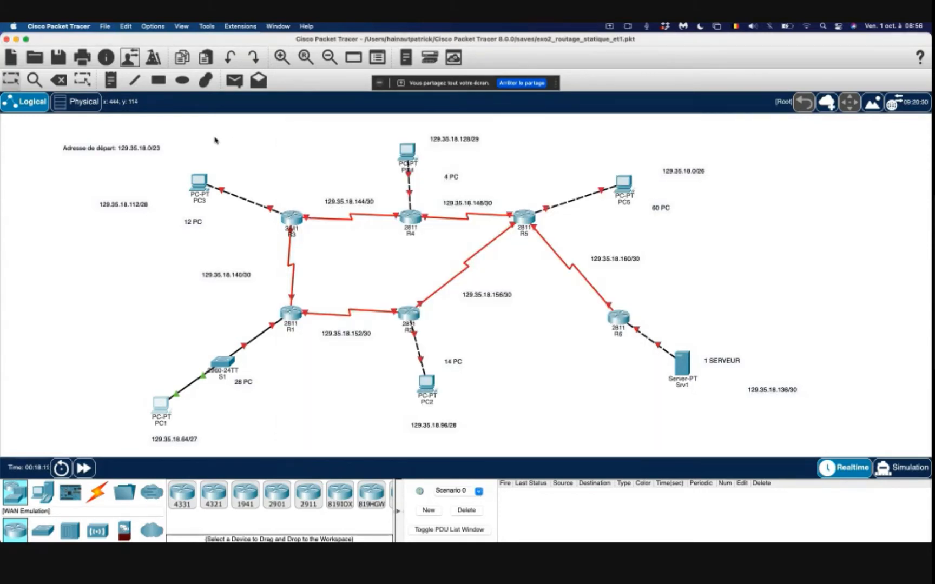
Step: Check the IP address and gateway summaries of PC3, PC4, PC5, Srv1, PC2 and PC1 in the topology
mouse_move(199, 183)
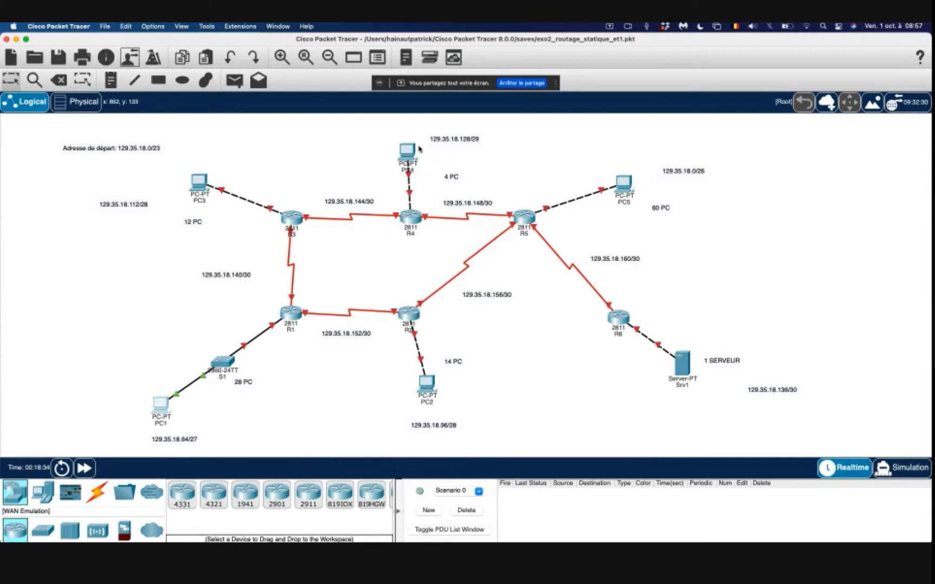
mouse_move(413, 152)
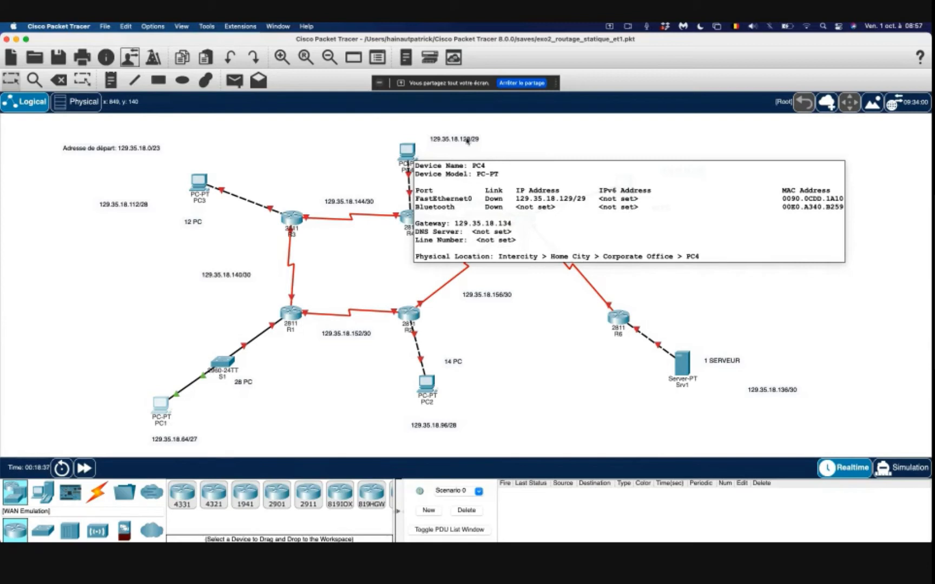
mouse_move(625, 186)
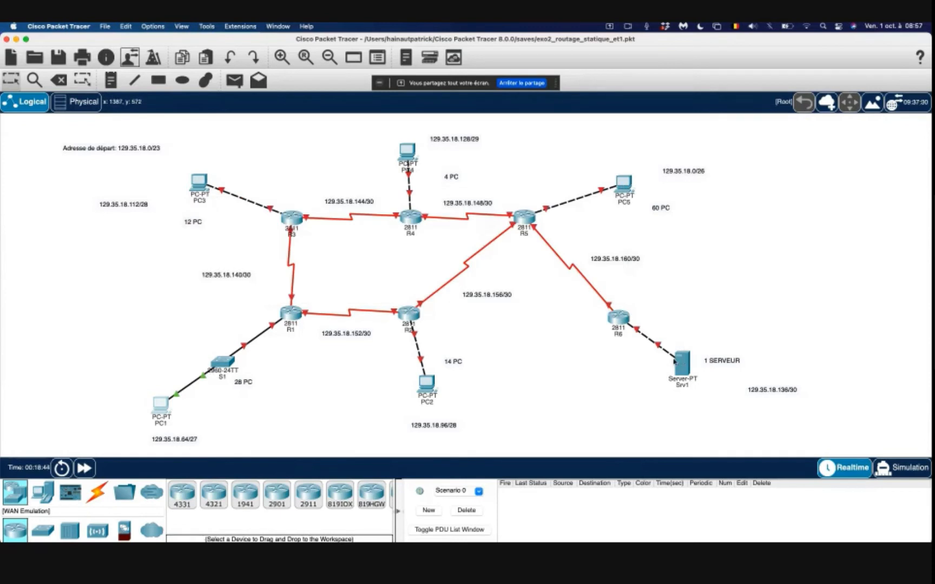
mouse_move(682, 364)
mouse_move(425, 383)
mouse_move(155, 404)
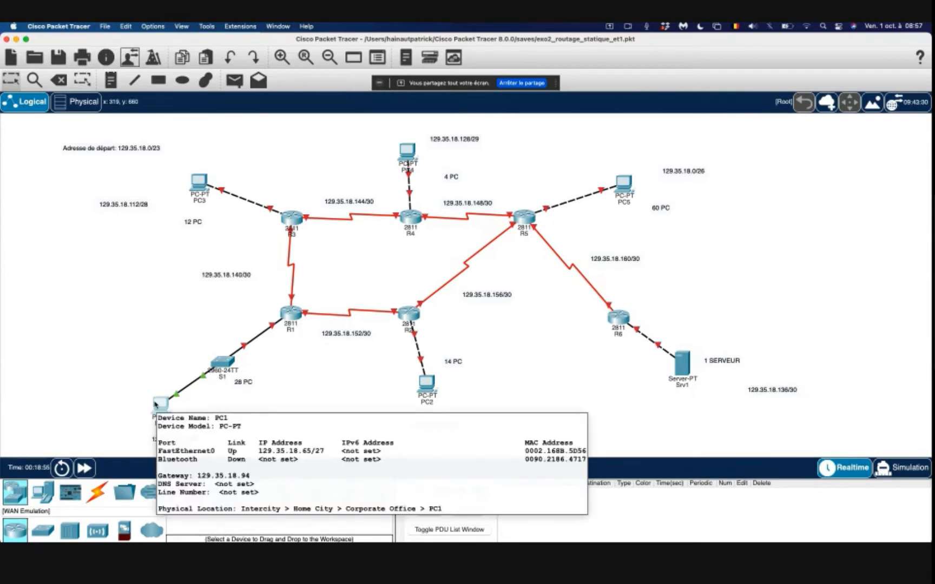
Step: Save a copy of the topology as exo2_routage_statique_et2.pkt in the saves folder
left_click(106, 27)
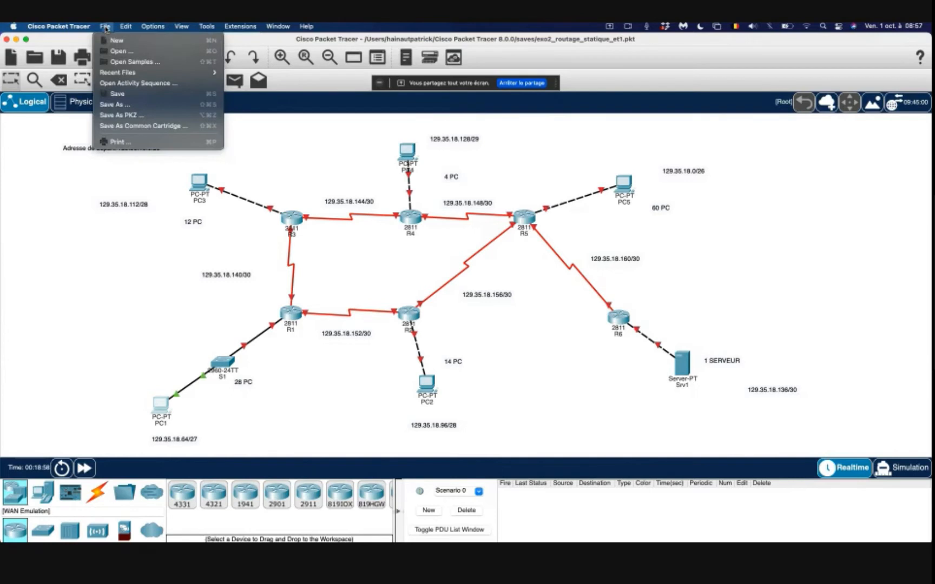
left_click(131, 104)
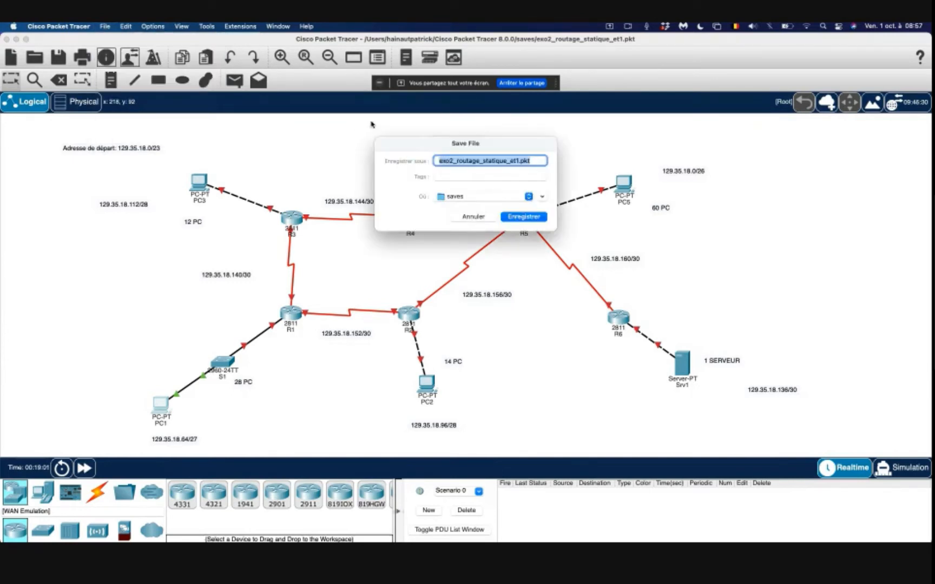
left_click(519, 161)
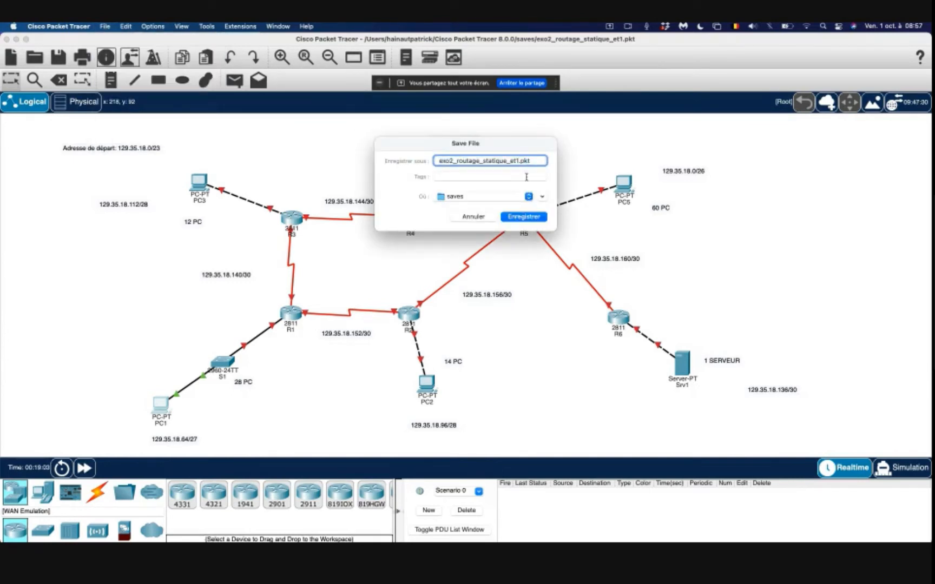
key("BackSpace")
type("2")
left_click(524, 217)
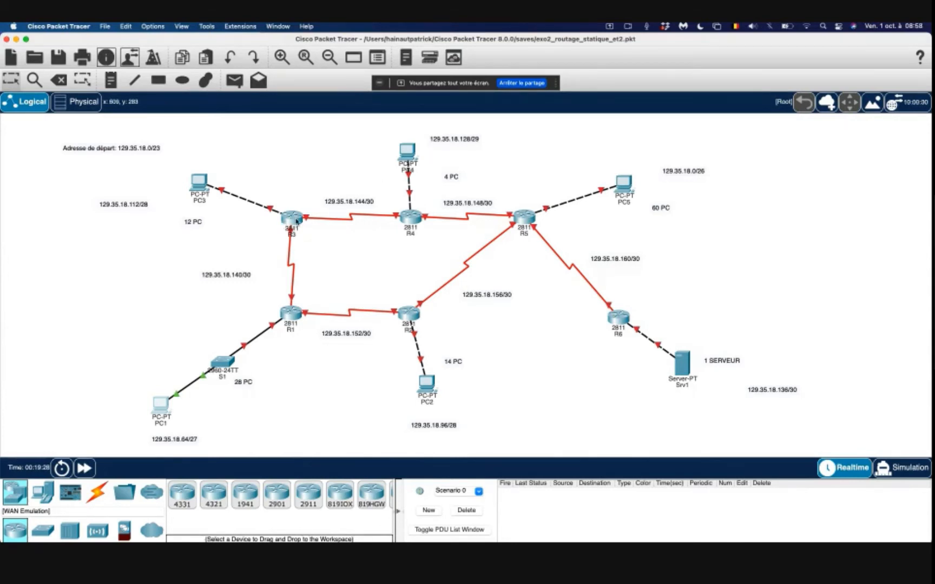
Step: Examine router R3's device view and the serial port labels on the links between R3, R4, R5, R1 and R2
left_click(295, 219)
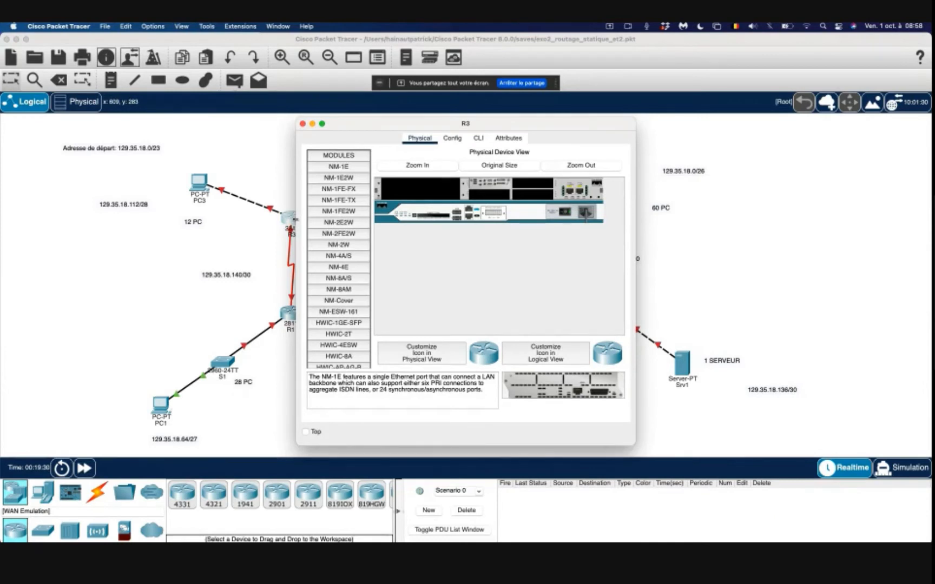
left_click(303, 125)
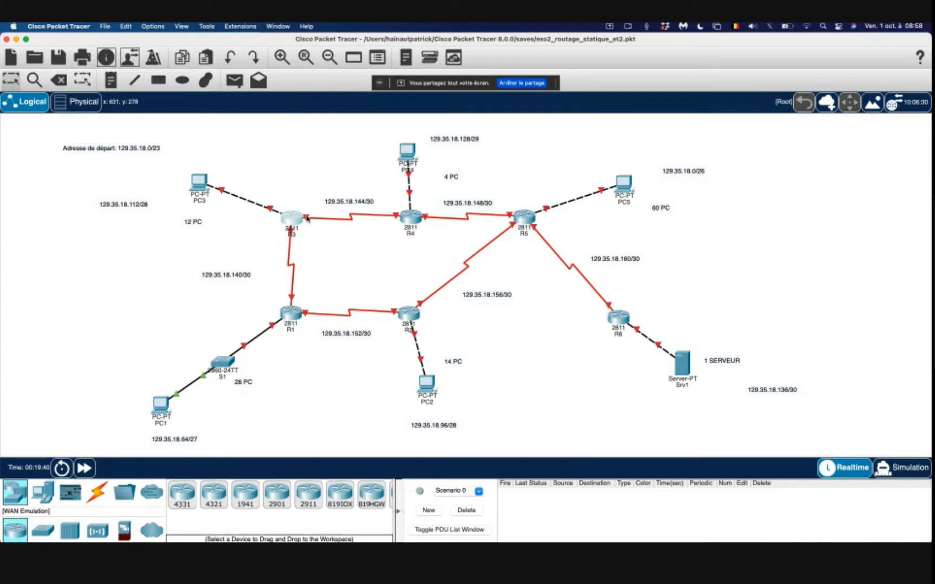
mouse_move(307, 219)
mouse_move(426, 218)
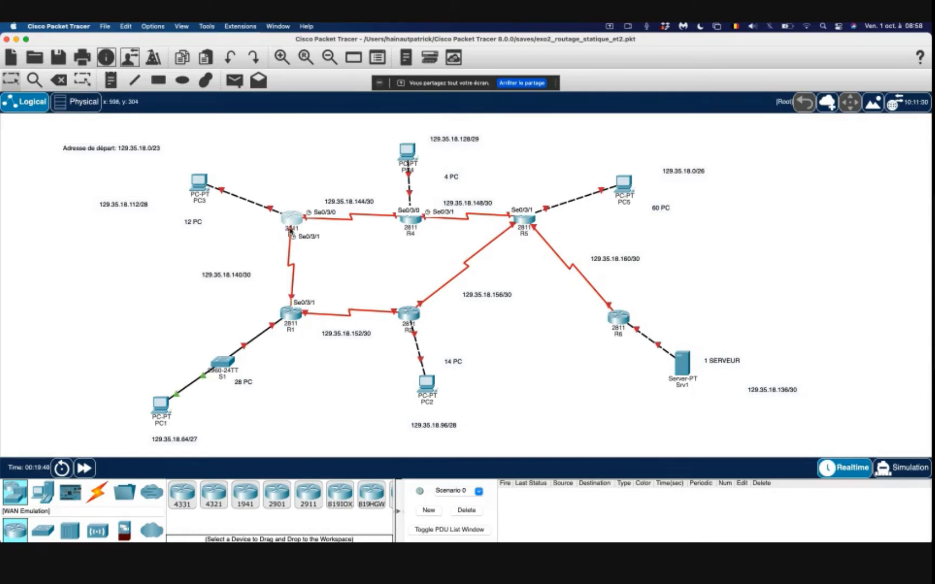
mouse_move(306, 315)
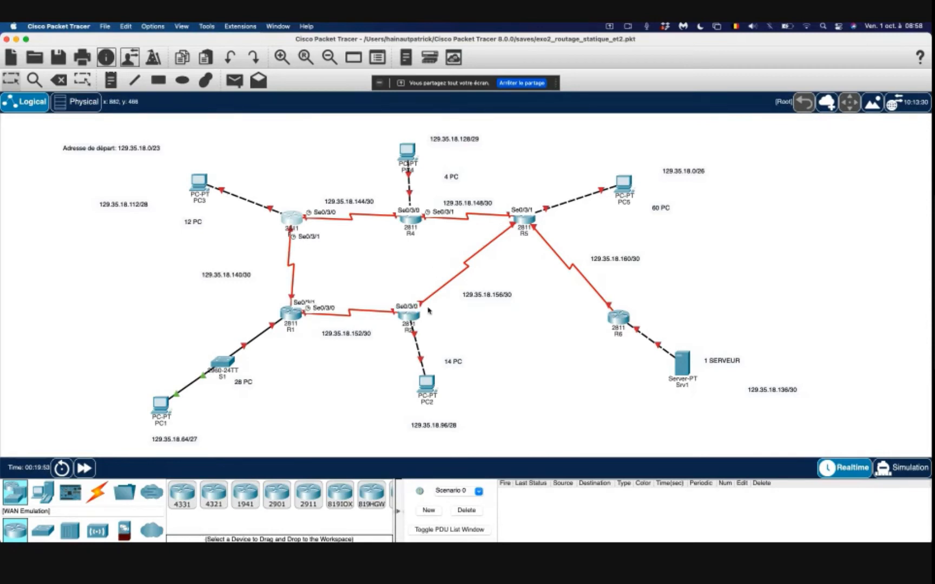
mouse_move(421, 307)
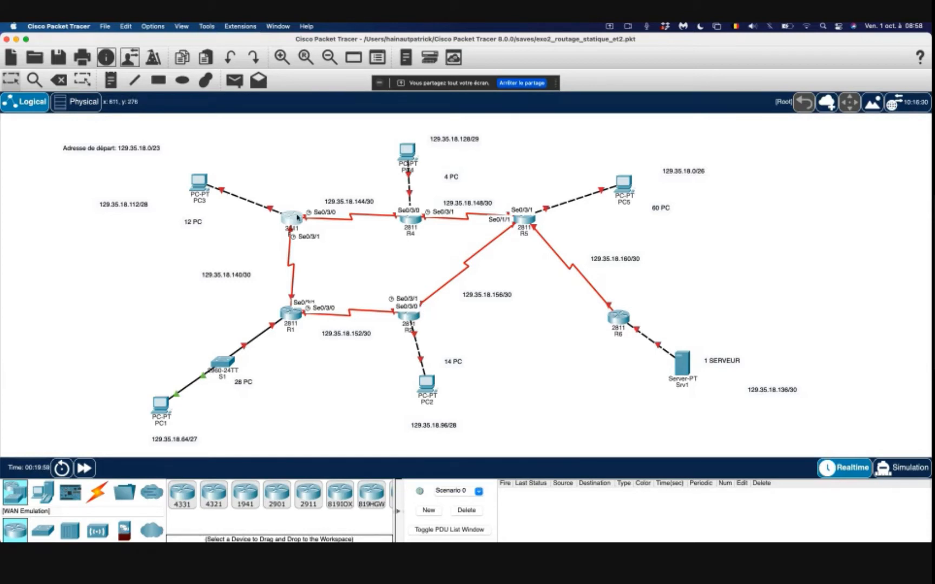
Step: Start a command-line session on router R3 and enter privileged EXEC mode with the en command
left_click(293, 218)
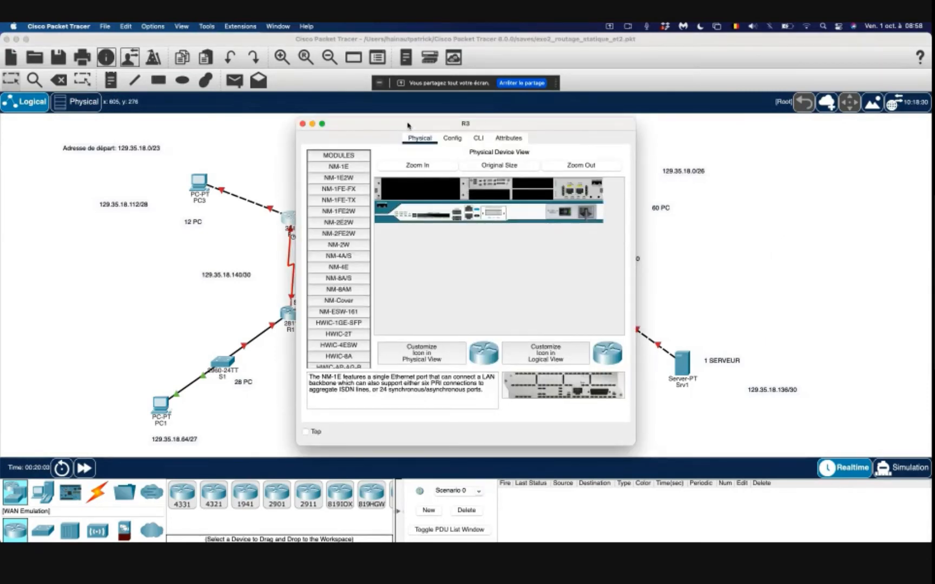
left_click_drag(408, 124, 635, 124)
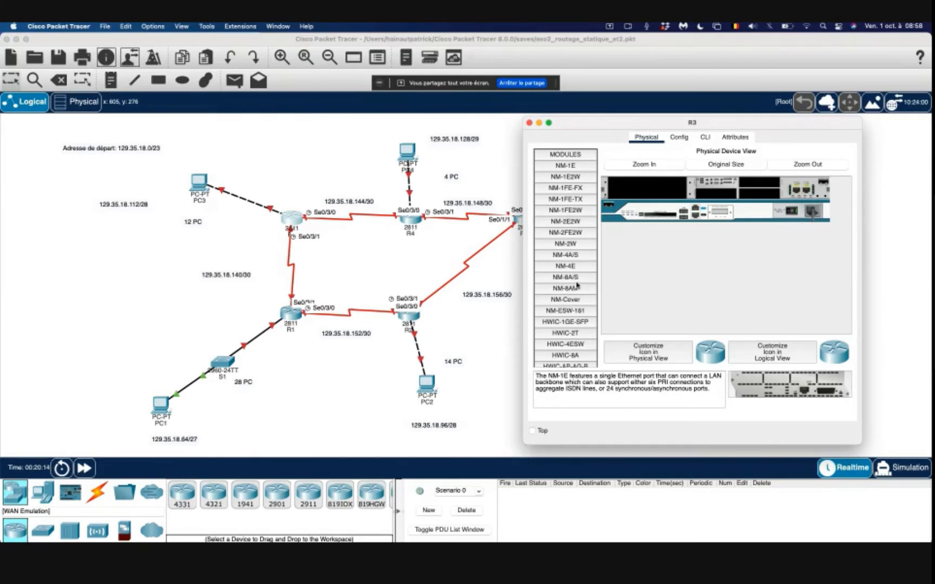
scroll(578, 286, "down", 4)
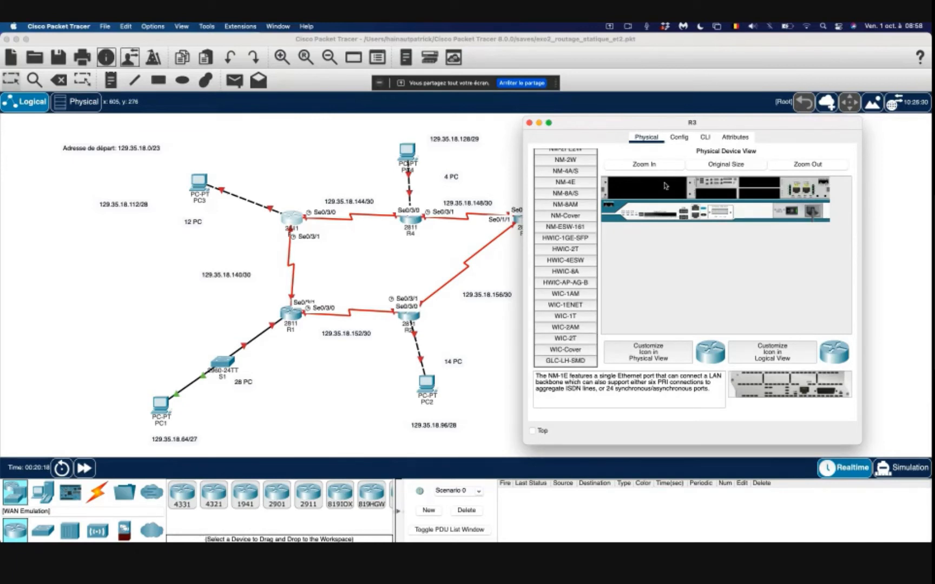
left_click(705, 138)
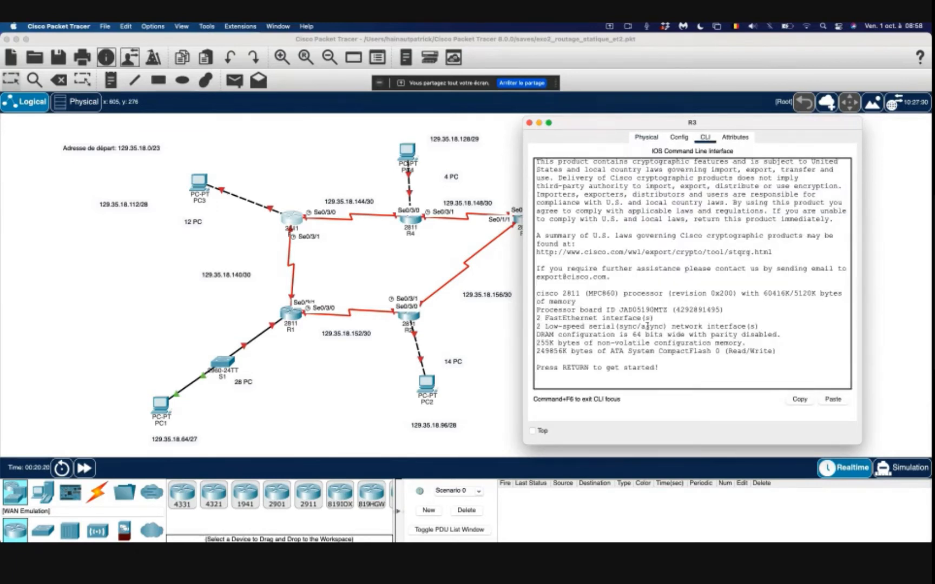
key("Return")
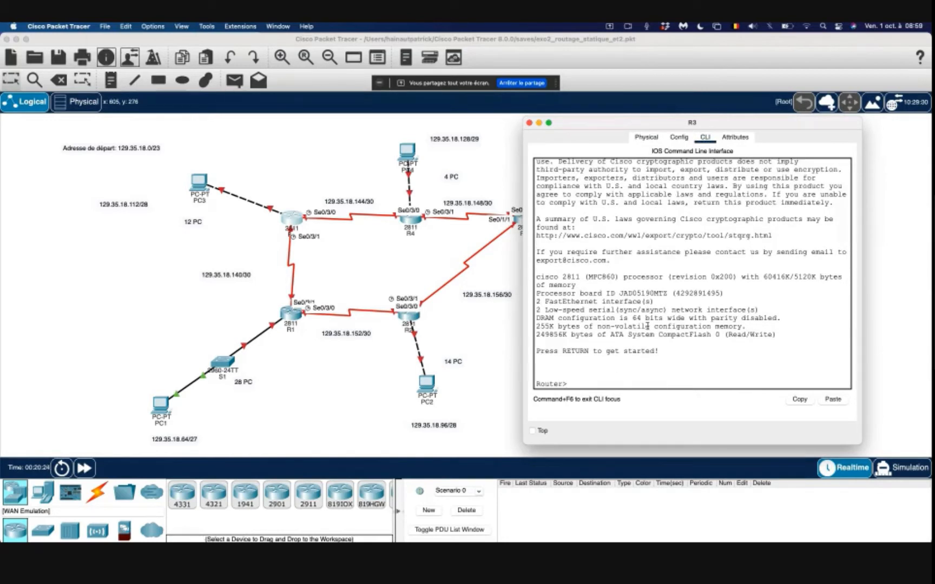
type("en")
key("Return")
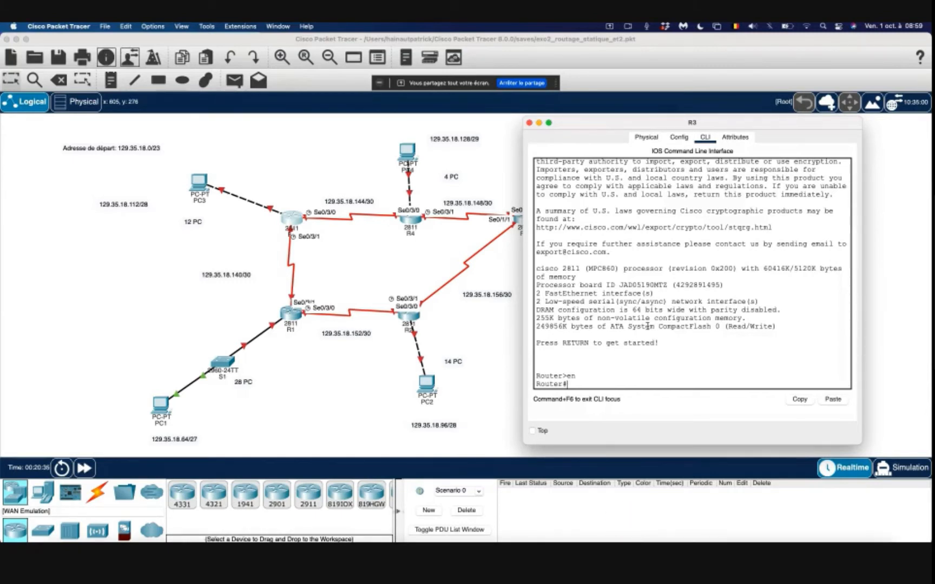
Step: Enter global configuration mode on router R3 with conf t and set its hostname to R3
type("conf t")
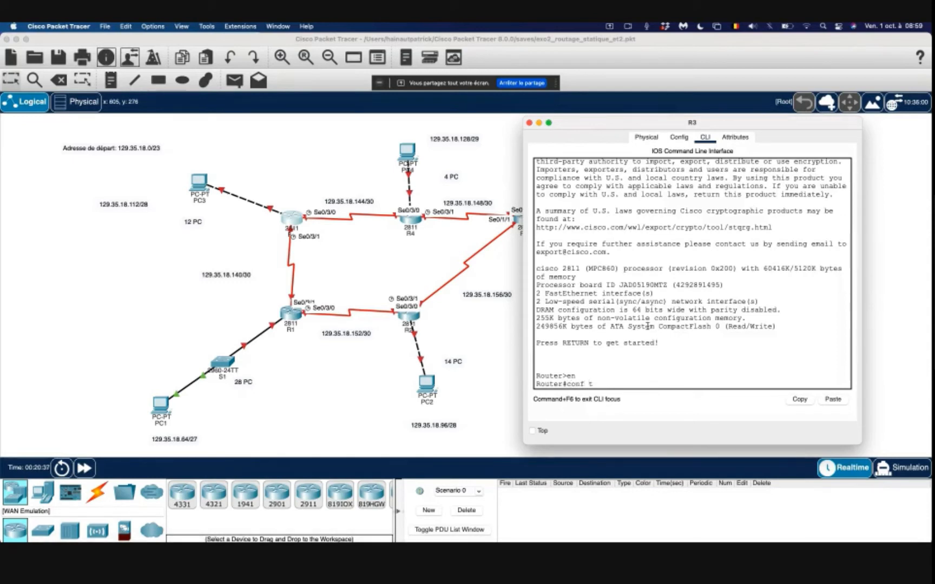
key("Return")
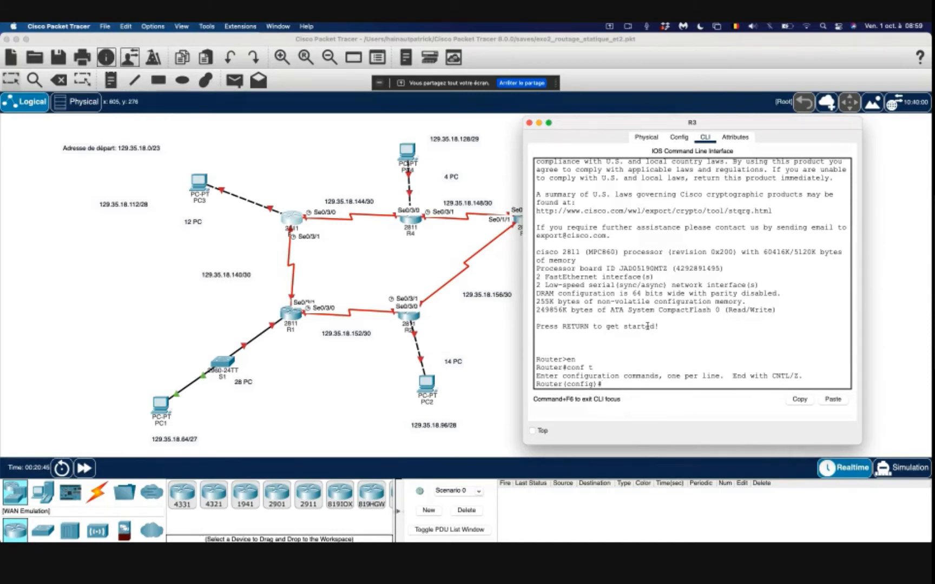
type("host R3")
key("Return")
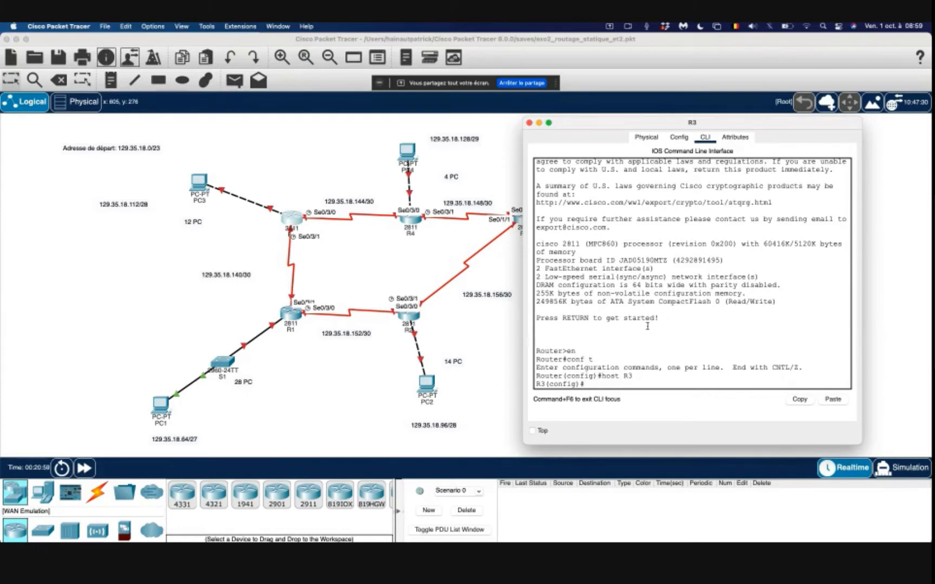
Step: Assign 129.35.18.126 with mask 255.255.255.240 to R3's interface f0/0 and enable the interface with no shut
type("int f0/0")
key("Return")
type("ip")
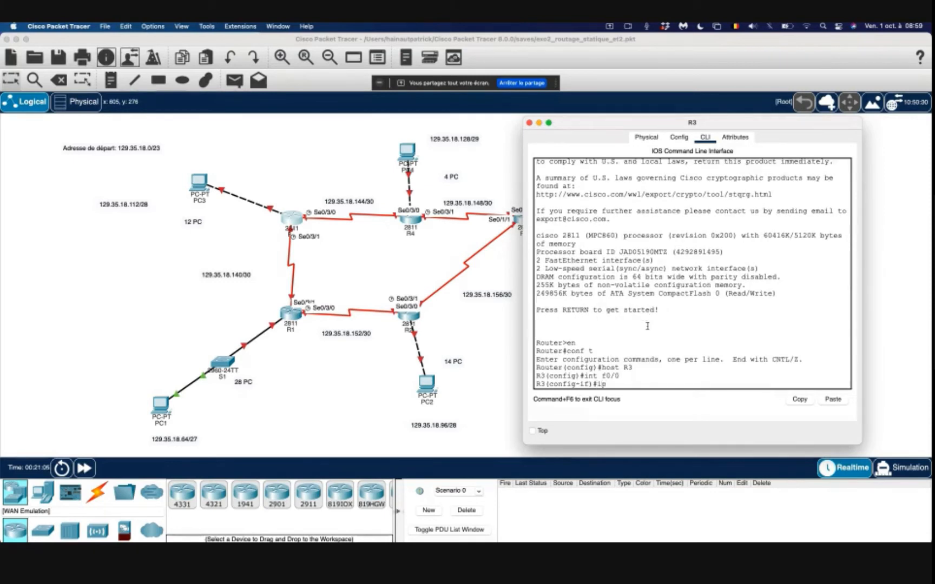
type(" addr 129.35.18.126")
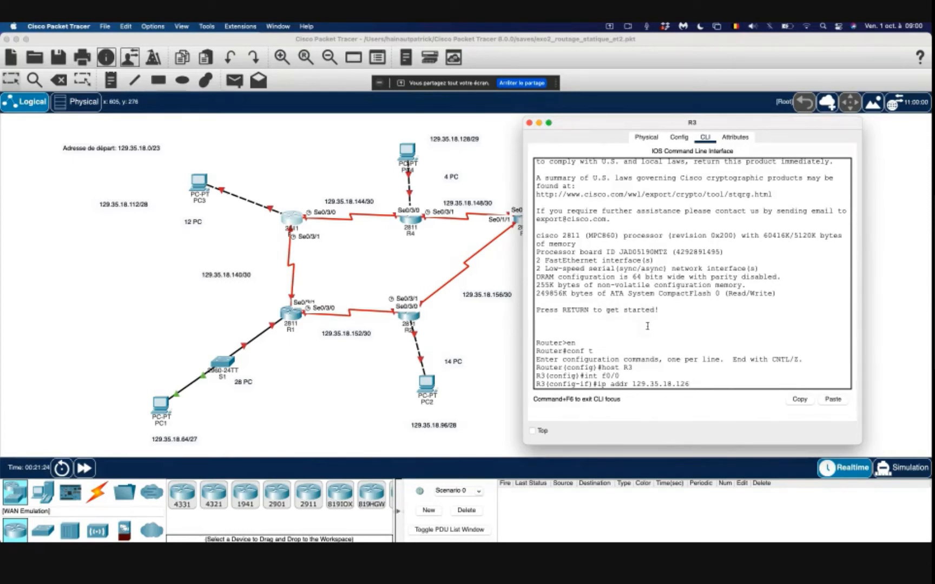
type(" 255.255.255.240")
key("Return")
type("nfig-if)#n")
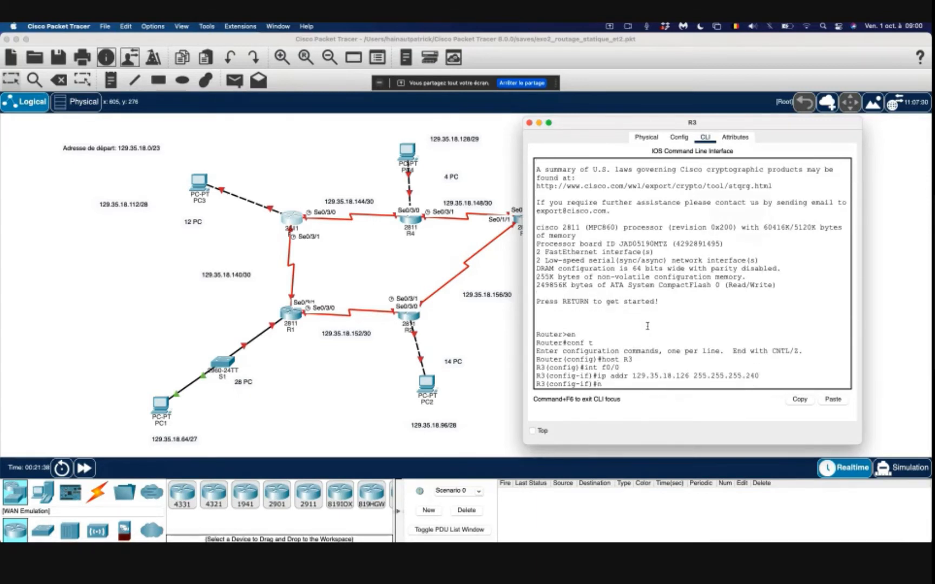
type("o shut")
key("Return")
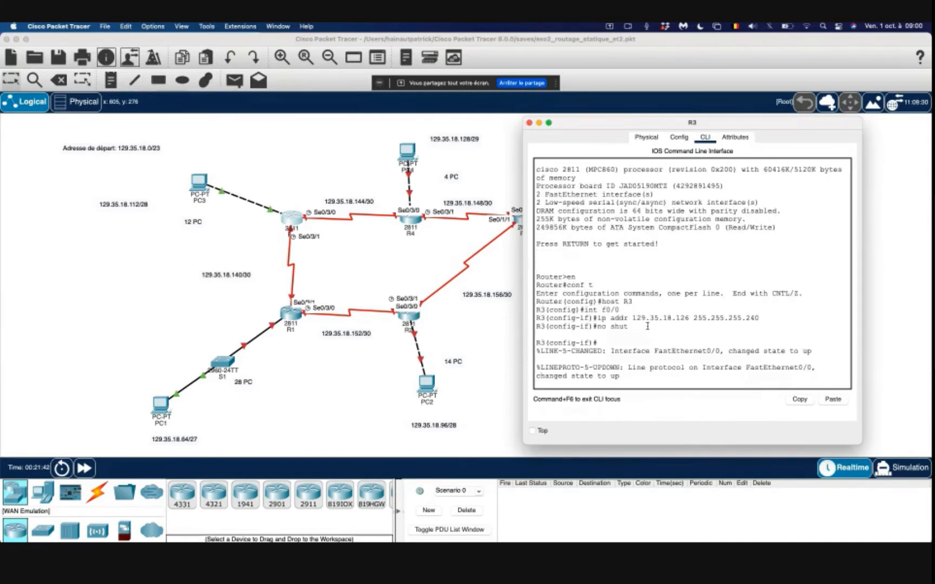
key("Return")
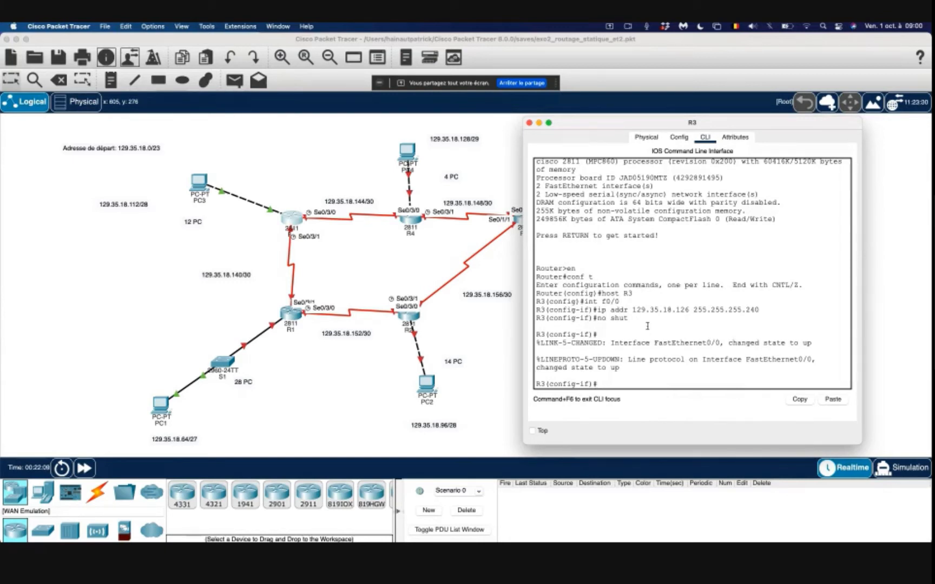
Step: Leave f0/0 configuration and give R3's serial interface s0/3/0 the address 129.35.18.145 with mask 255.255.255.252
type("exit")
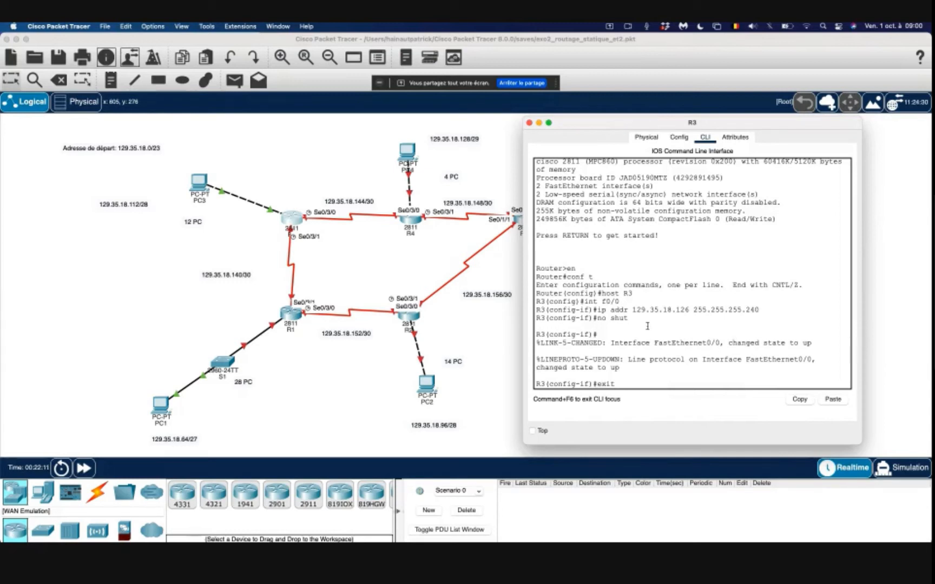
key("Return")
type("ig)#i")
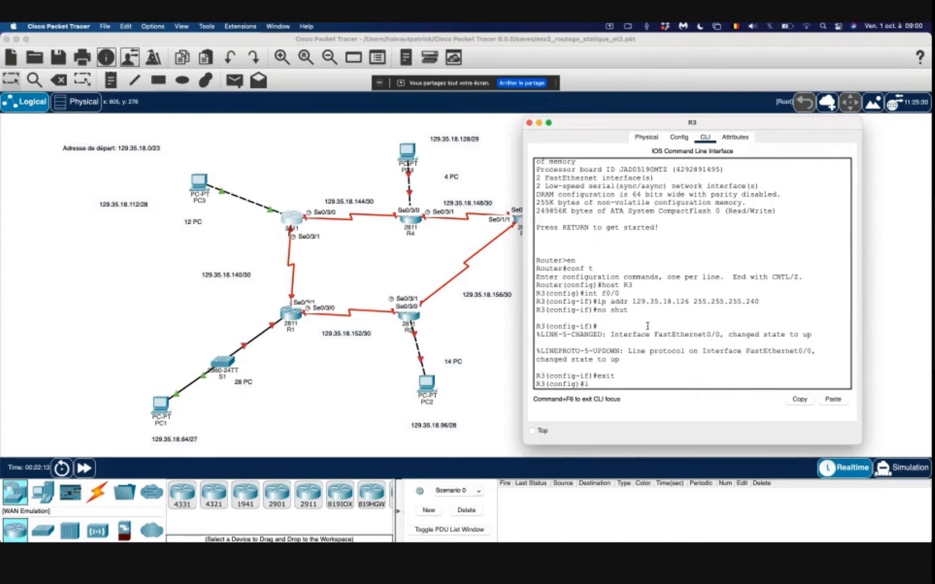
type("nt s0/3/0")
key("Return")
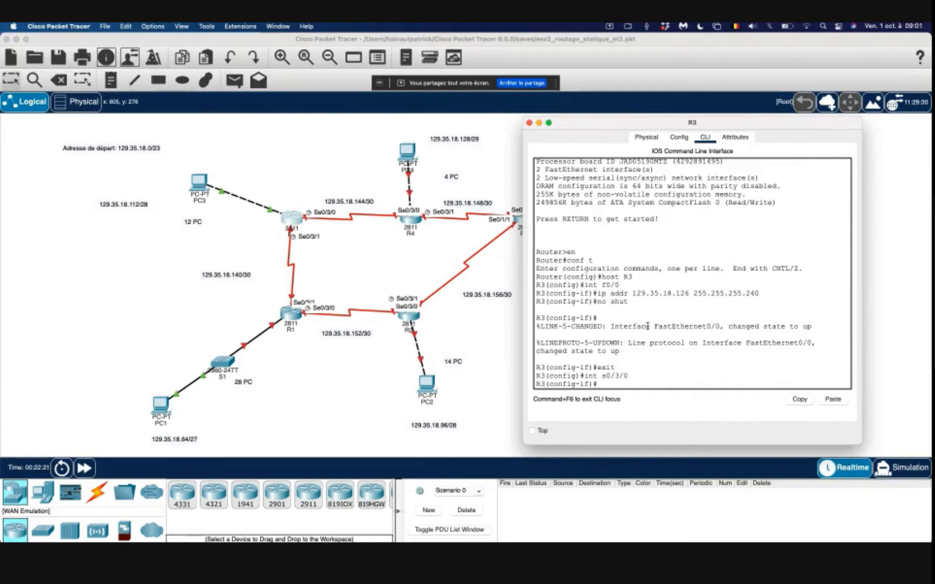
type("i")
key("BackSpace")
key("Up")
key("Up")
key("Up")
key("Up")
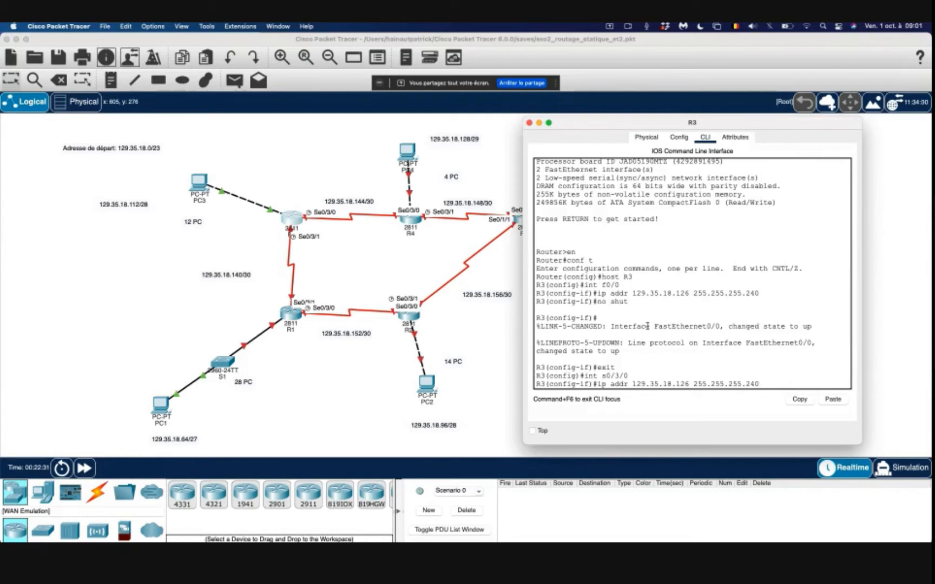
key("super+Tab")
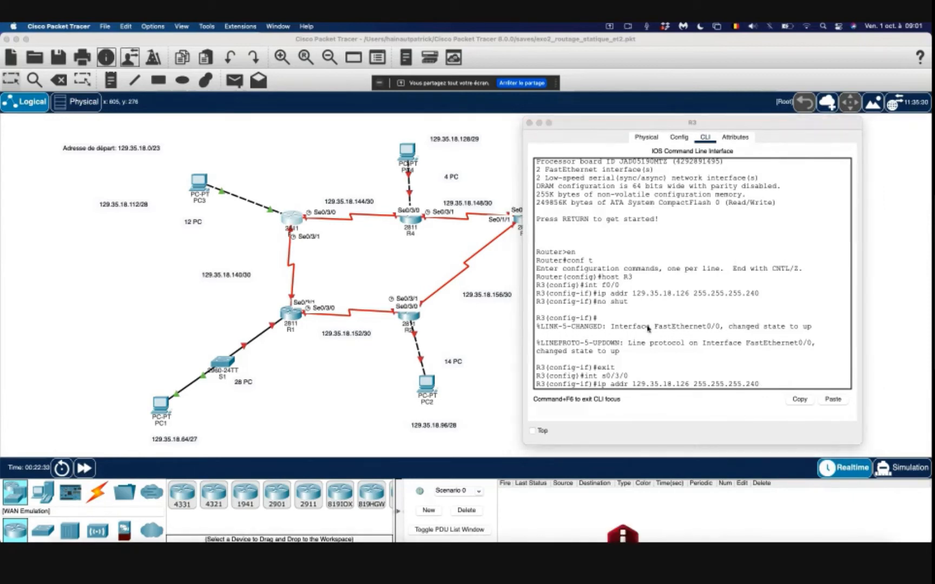
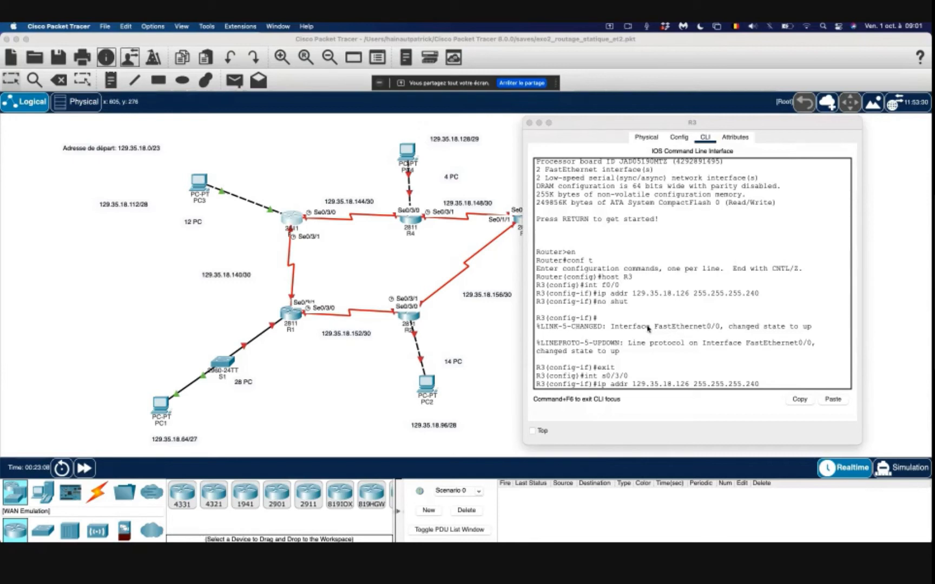
left_click(681, 384)
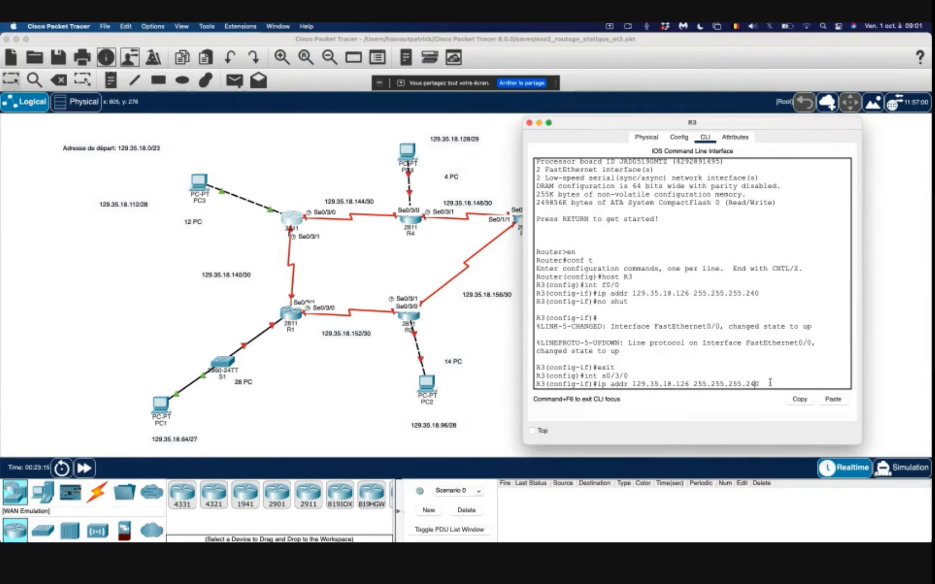
key("Left")
key("Left")
key("Left")
key("Left")
key("Left")
key("Left")
key("Left")
key("Left")
key("Left")
key("Left")
key("Left")
key("Left")
key("Left")
key("Left")
key("Left")
key("Left")
key("BackSpace")
key("BackSpace")
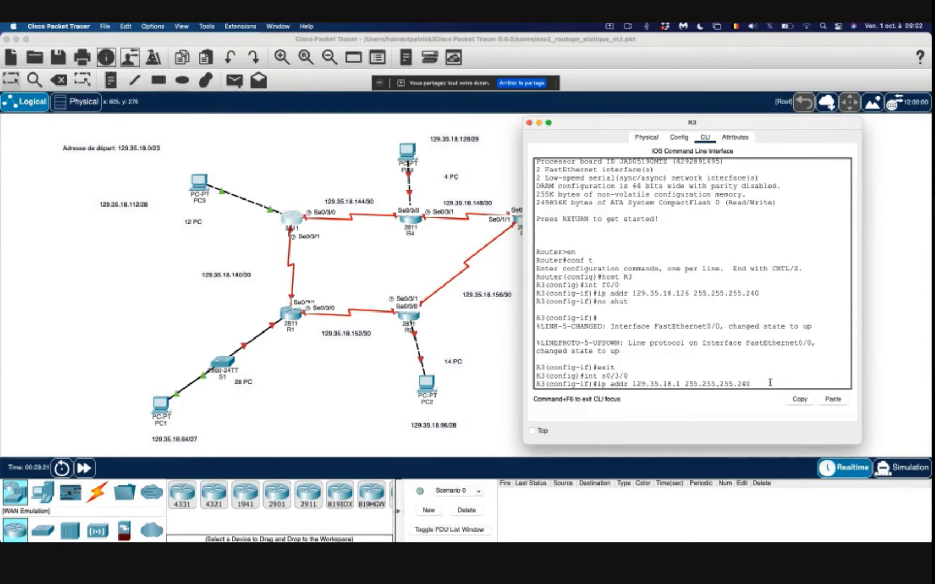
type("45")
key("BackSpace")
key("BackSpace")
type("52")
key("Return")
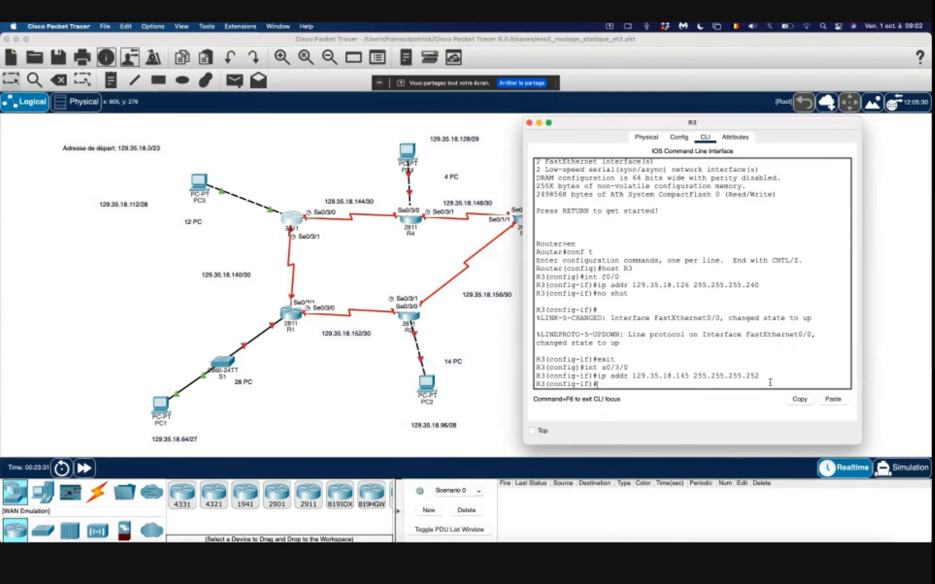
Step: Enable R3's interface s0/3/0 with no shut and set its clock rate to 64000
type("no shut")
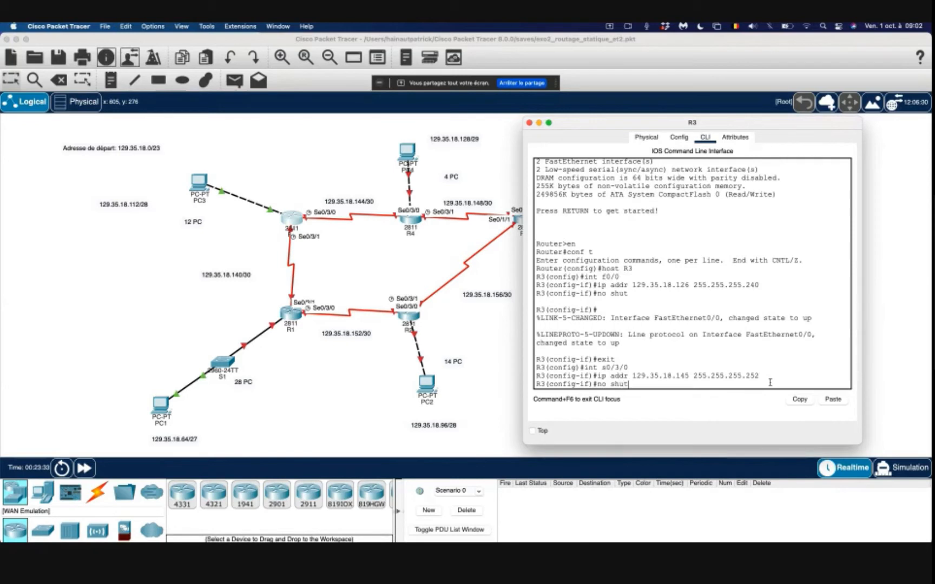
key("Return")
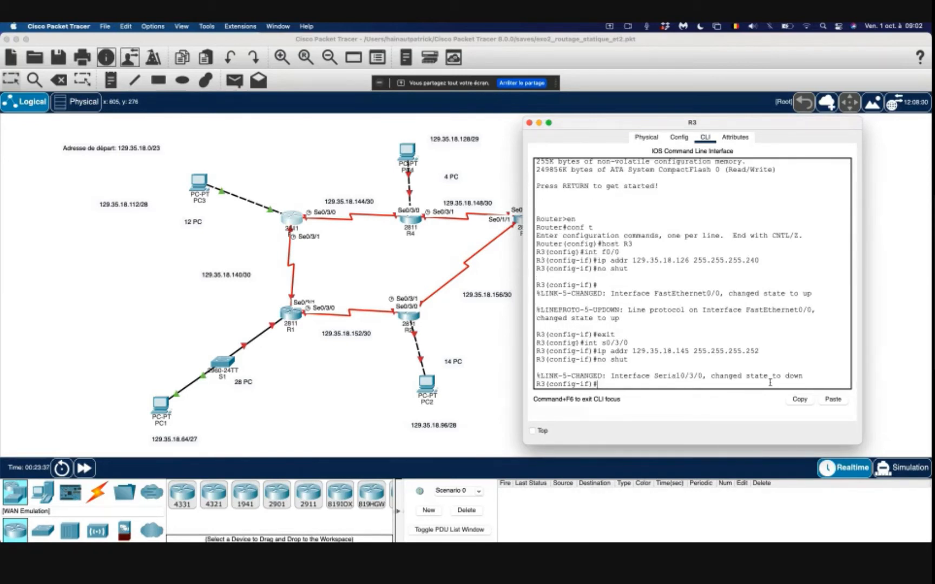
type("clock rate 640")
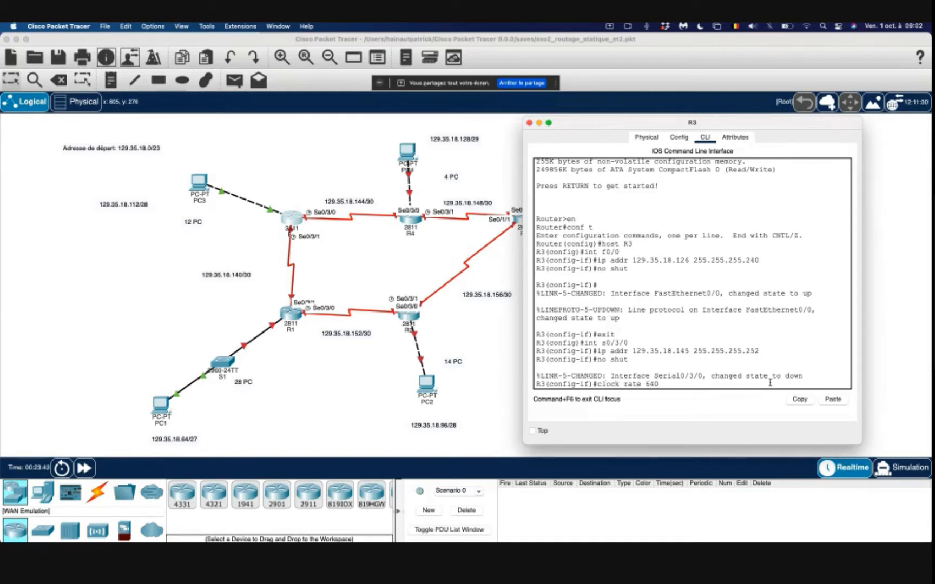
type("00")
key("Return")
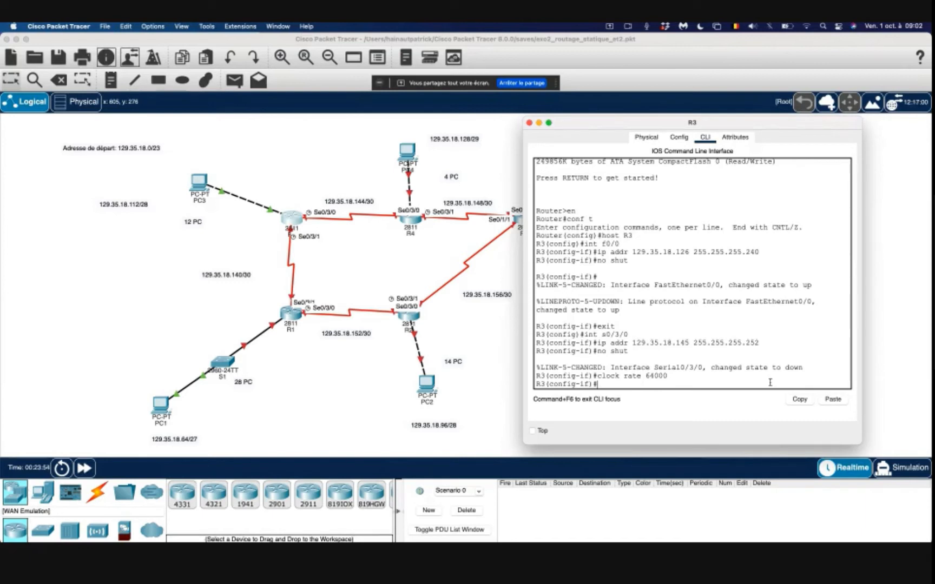
Step: Select R3's interface s0/3/1 and assign it the address 129.35.18.141 with mask 255.255.255.252
key("Up")
key("Up")
key("Up")
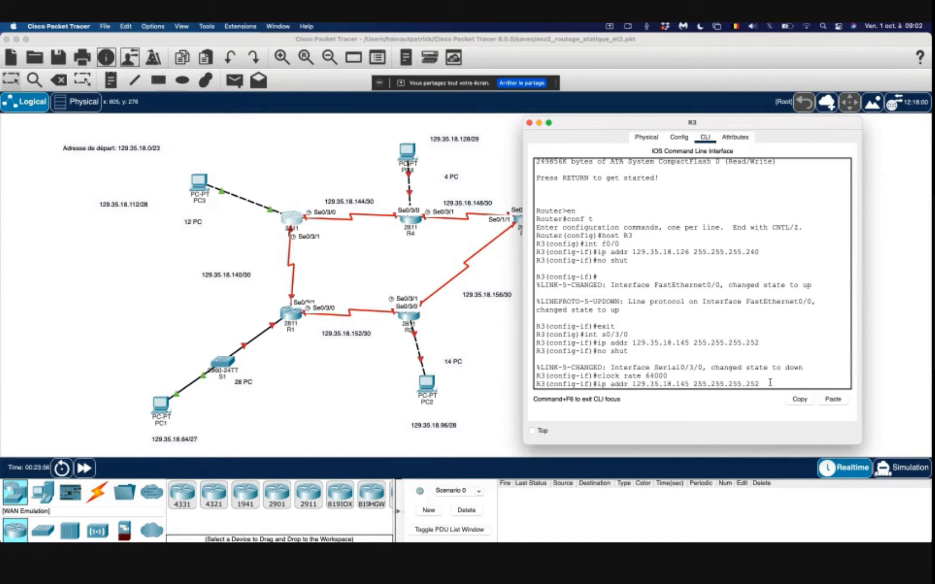
key("Up")
key("BackSpace")
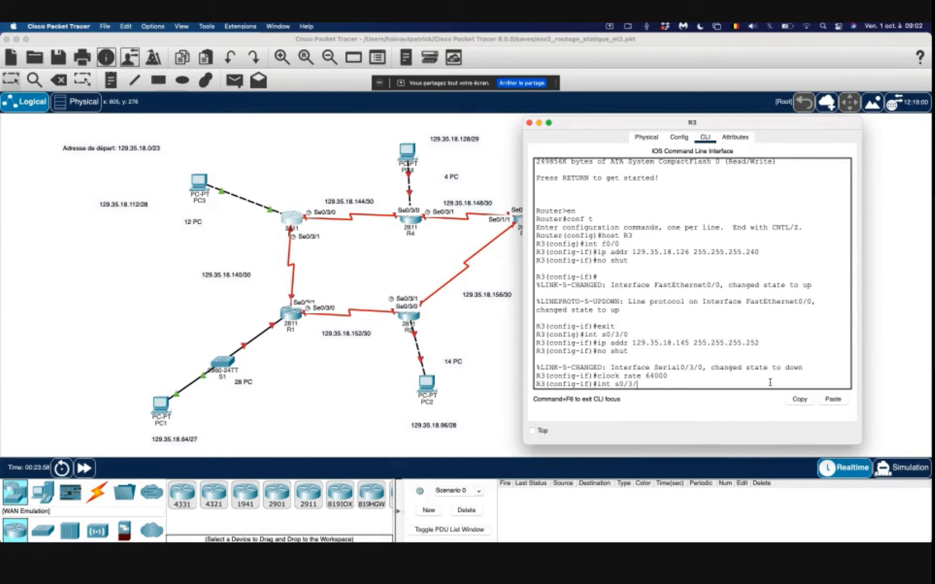
type("1")
key("Return")
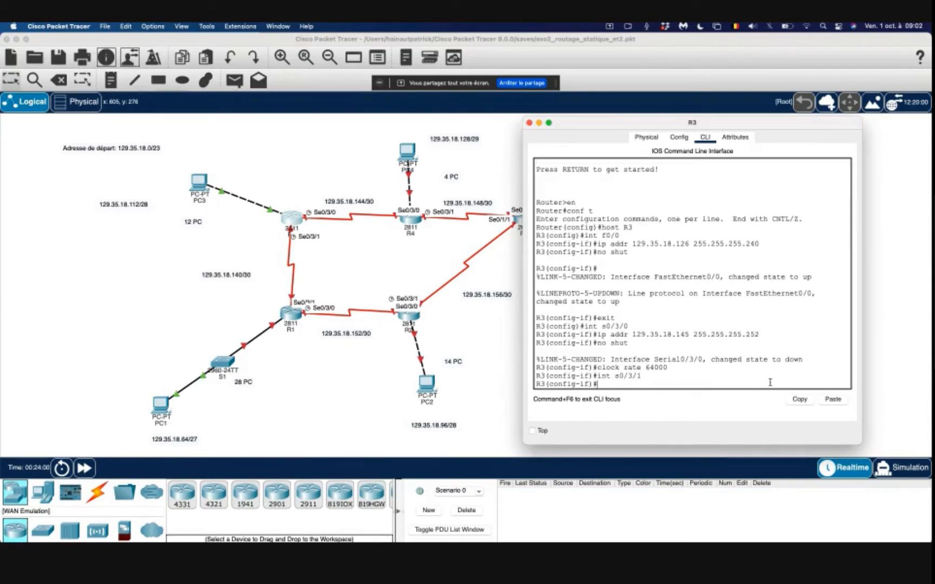
key("Up")
key("Up")
key("Up")
key("Up")
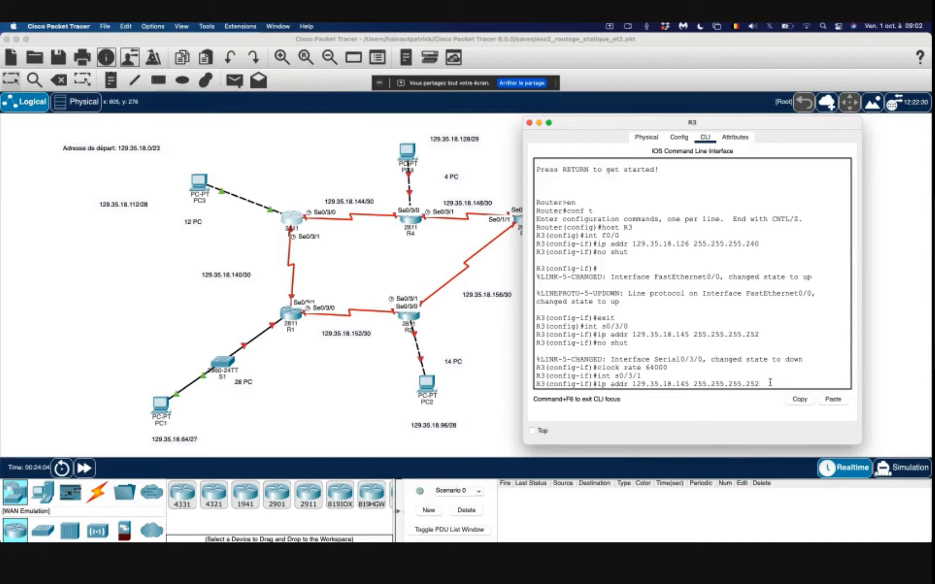
key("Left")
key("Left")
key("Left")
key("Left")
key("Left")
key("Left")
key("Left")
key("Left")
key("Left")
key("Left")
key("Left")
key("Left")
key("Left")
key("Left")
key("Left")
key("Left")
key("Left")
key("Right")
key("BackSpace")
type("1")
key("Return")
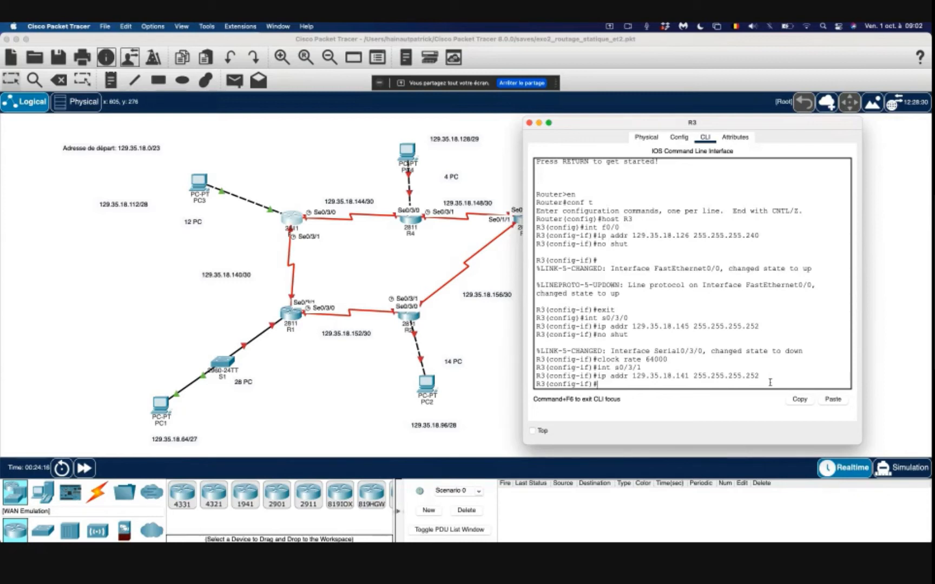
Step: Set the clock rate of R3's interface s0/3/1 to 64000, enable it with no shut, and close R3's window
type("clock rate 64000")
key("Return")
type("no shut")
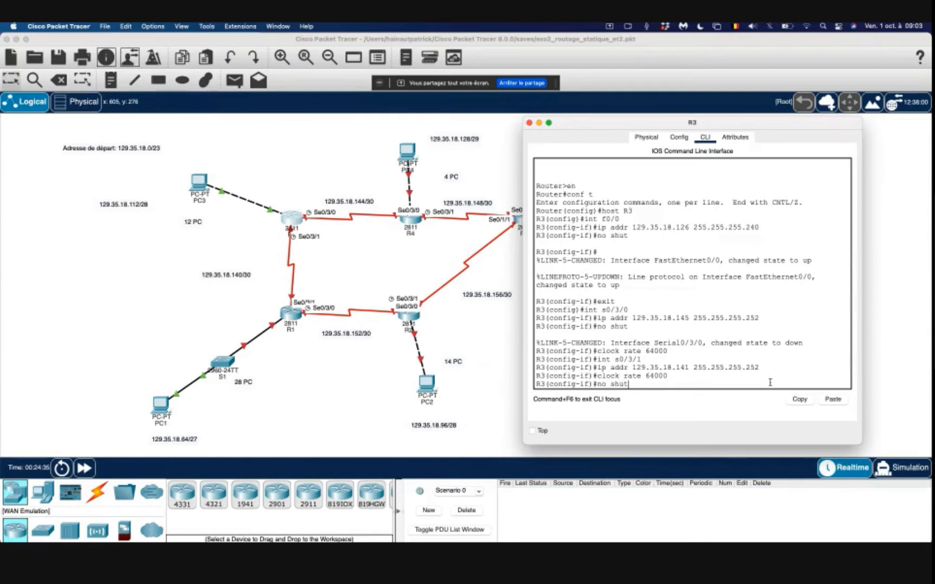
key("Return")
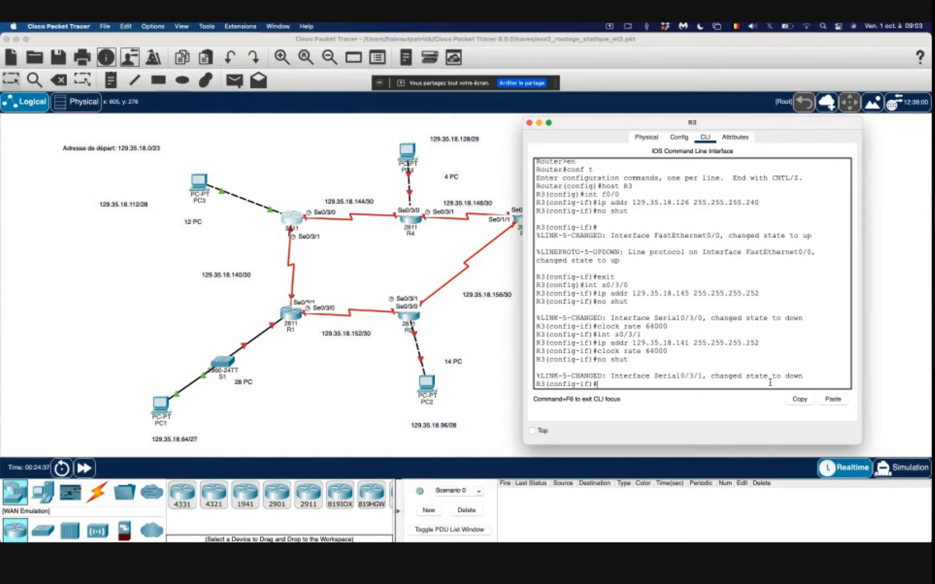
key("Return")
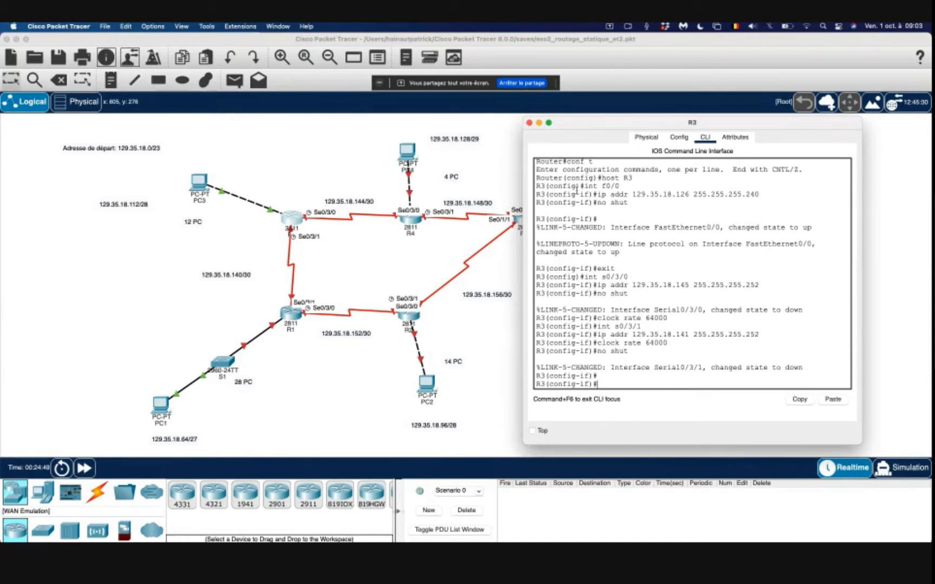
left_click(530, 123)
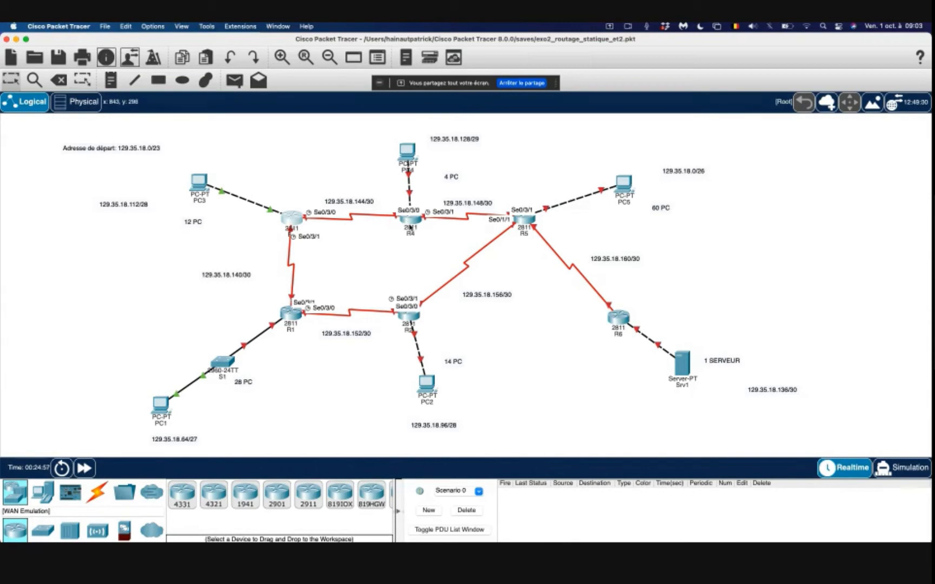
Step: Start a command-line session on router R4 and enter global configuration mode with en and conf t
left_click(410, 220)
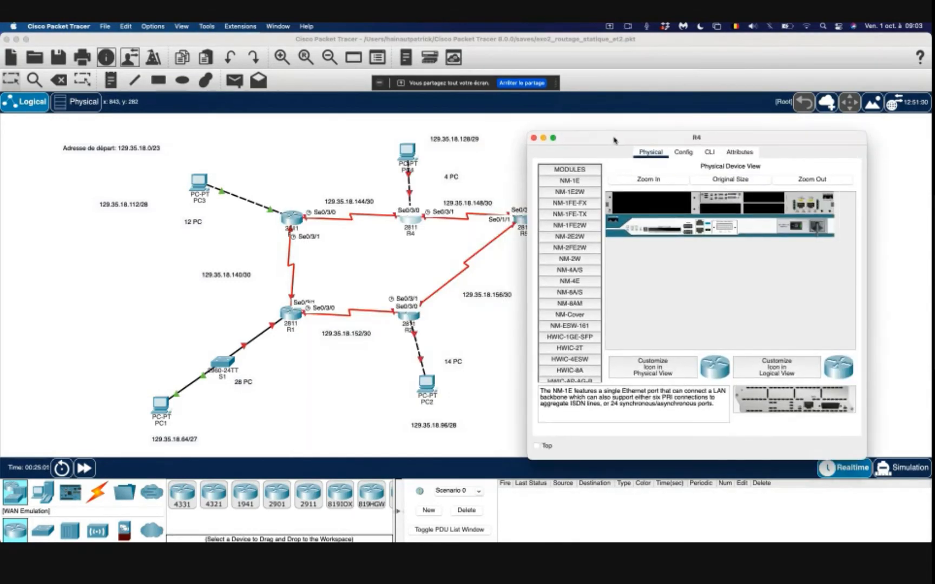
left_click(711, 154)
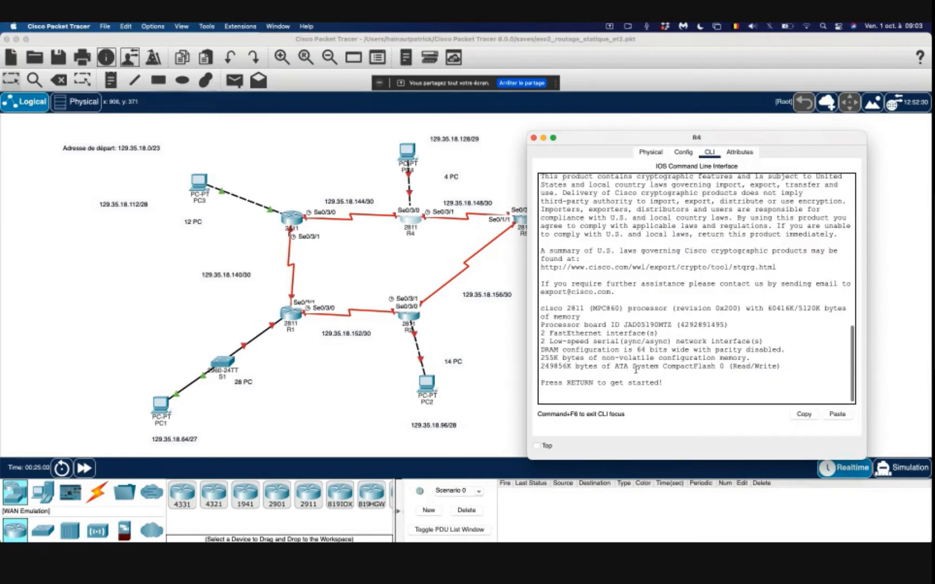
key("Return")
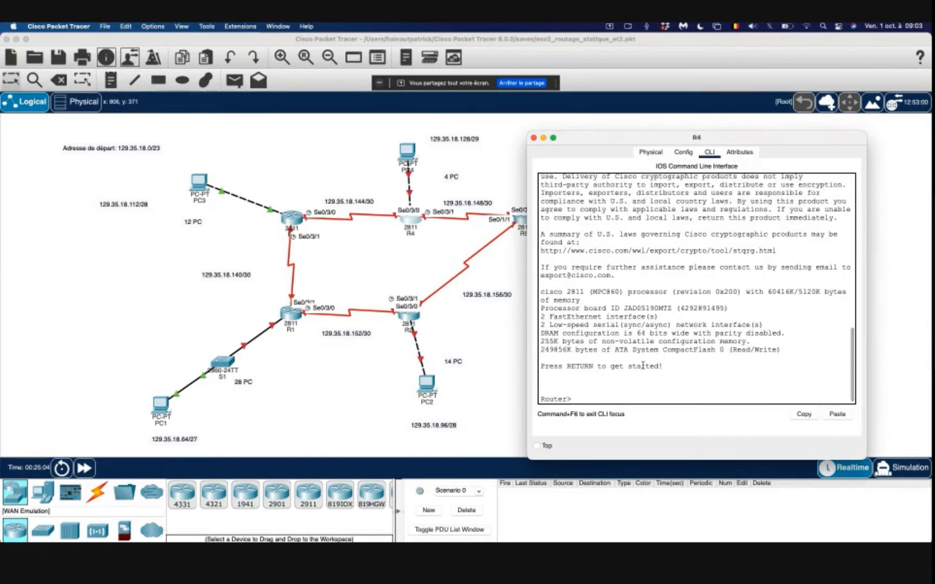
type("en")
key("Return")
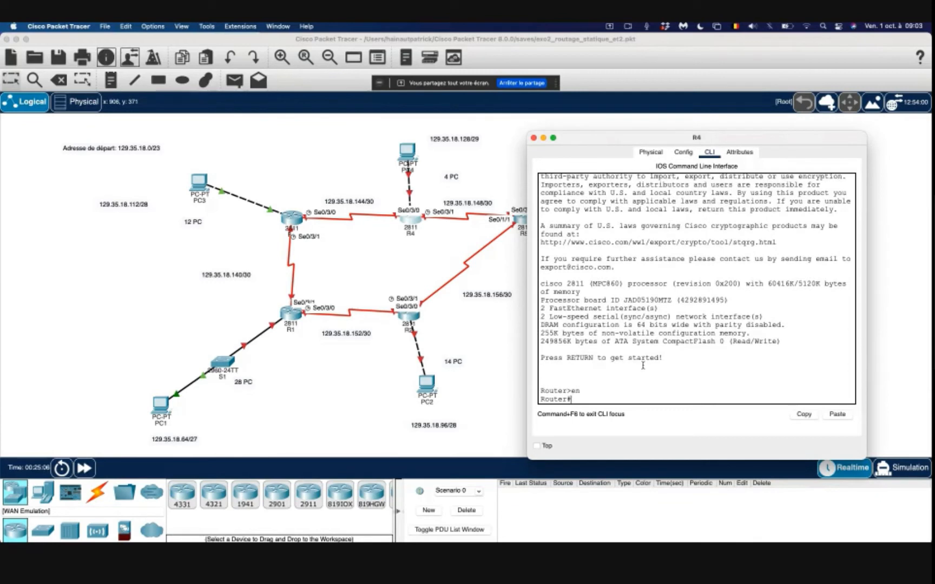
type("conf")
type(" t")
key("Return")
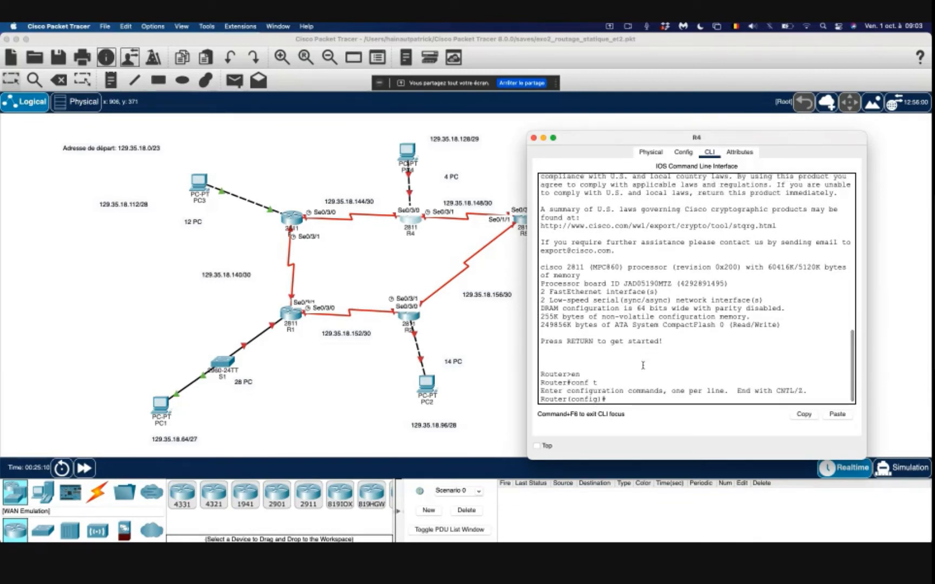
Step: Set the hostname to R4 and assign interface f0/0 the address 129.35.18.134 with mask 255.255.255.248
type("host R4")
key("Return")
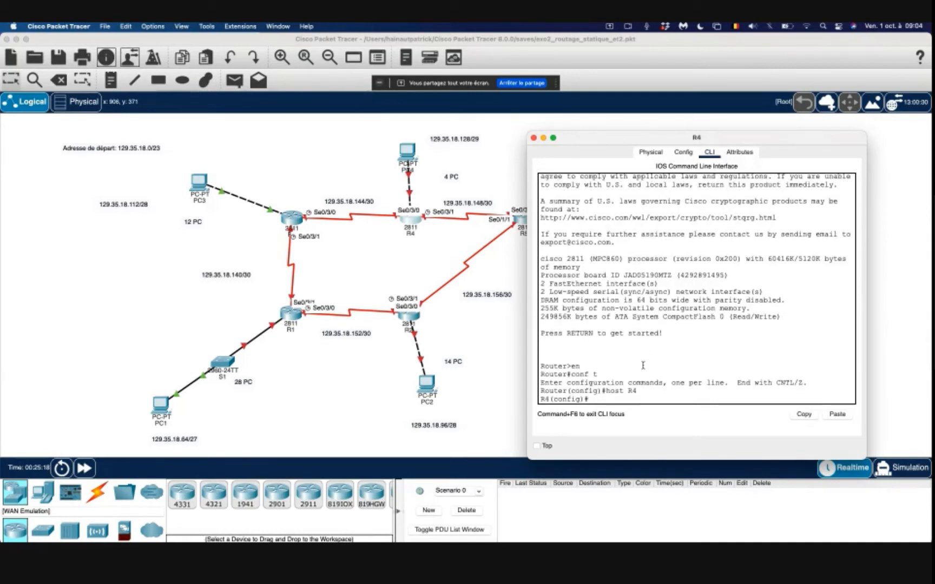
type("int f0/0")
key("Return")
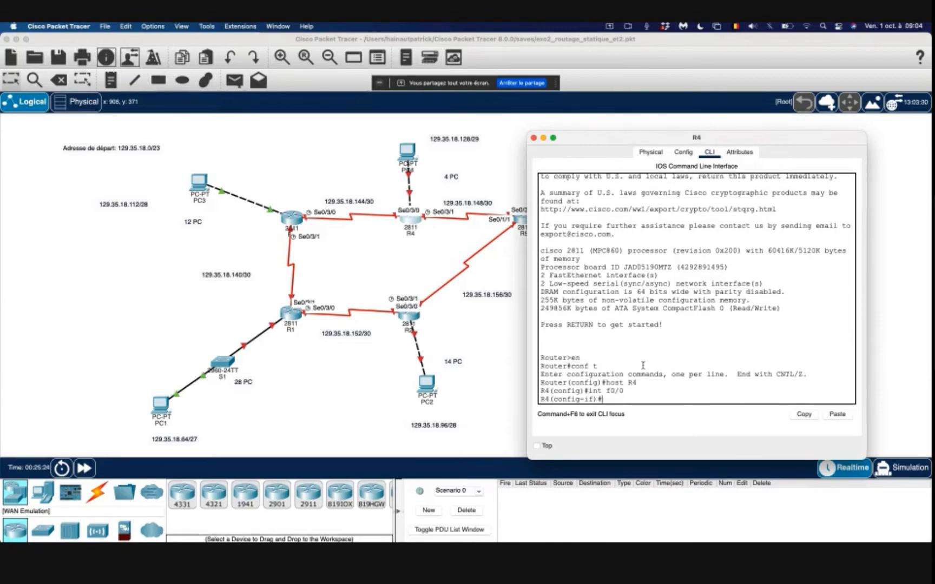
type("ip")
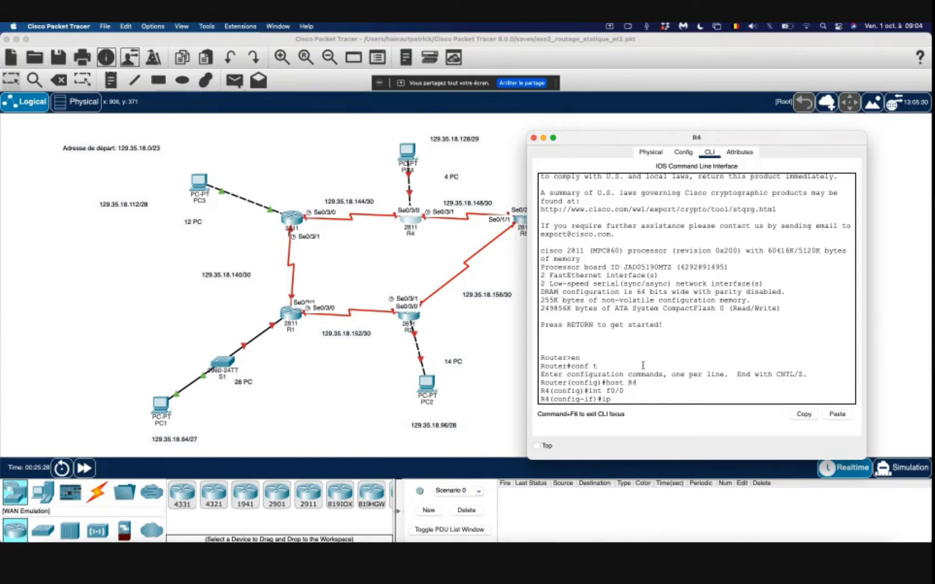
type(" a")
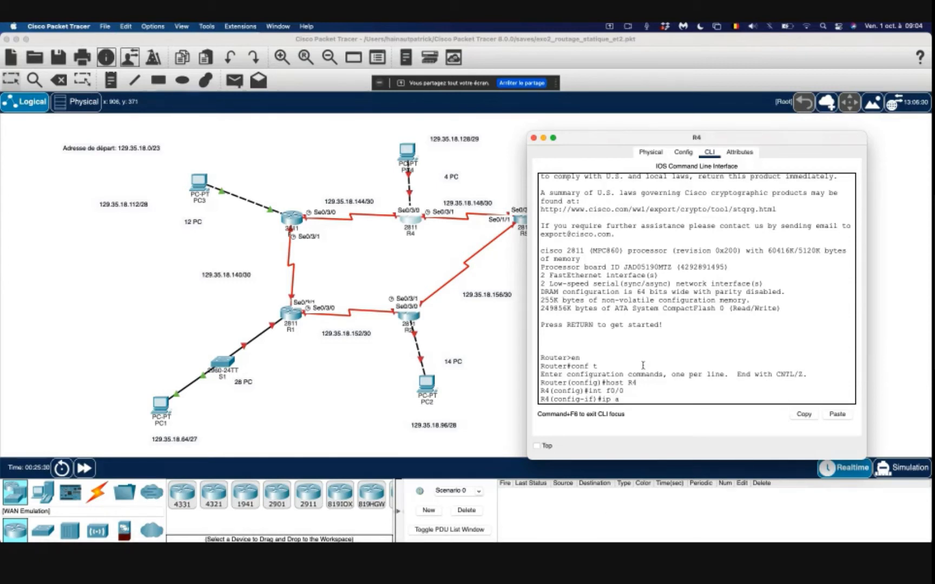
type("ddr")
type("129.35.18.")
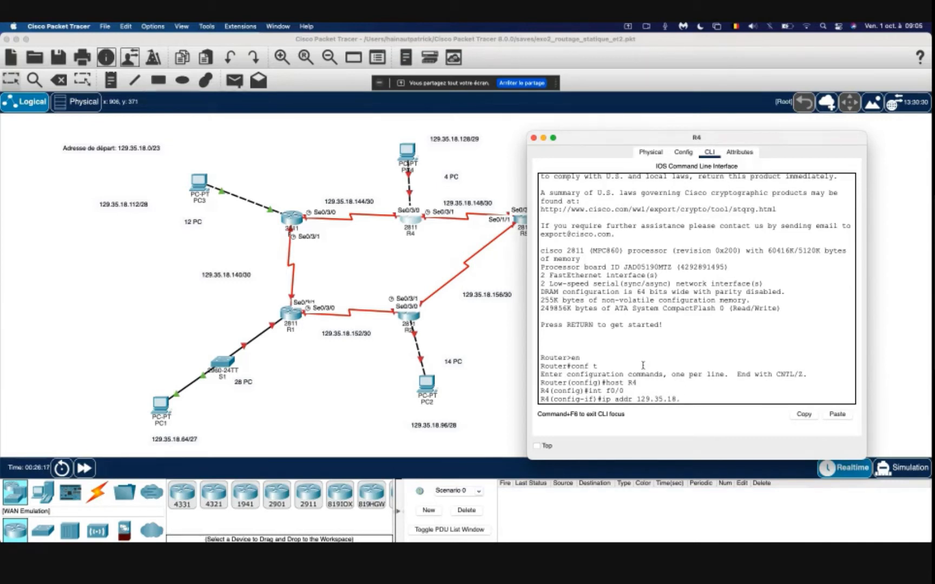
type("134")
type("255.255.255.248")
key("Return")
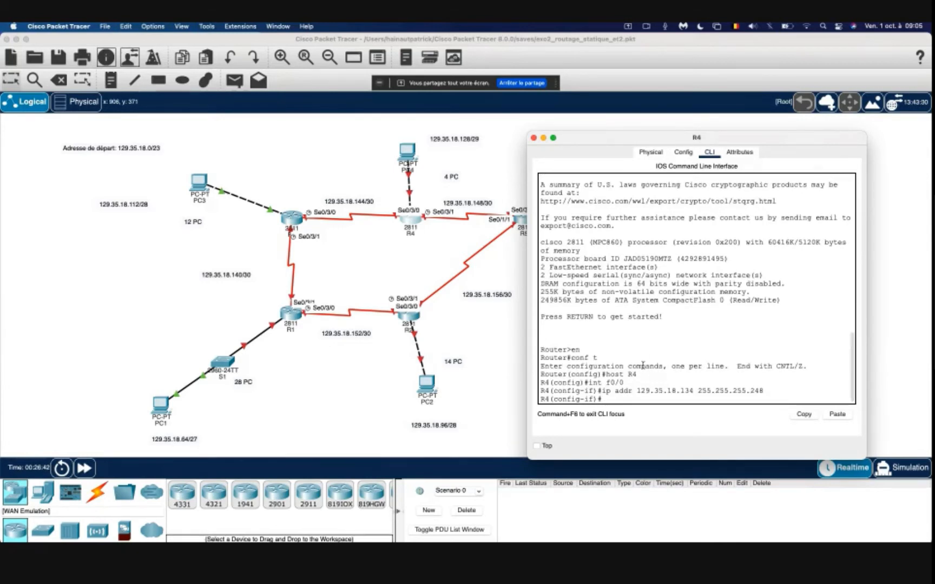
Step: Enable R4's interface f0/0 with no shut
type("no shut")
key("Return")
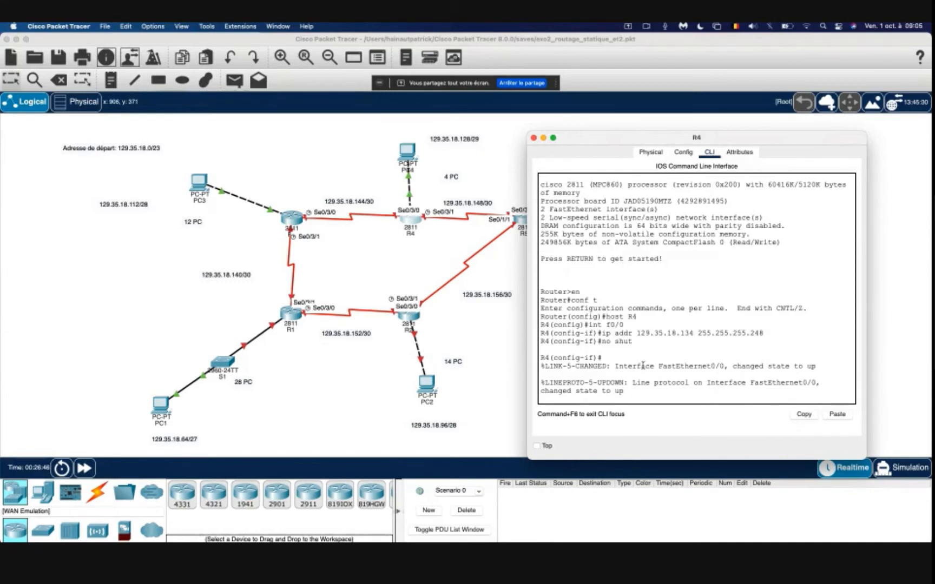
key("Return")
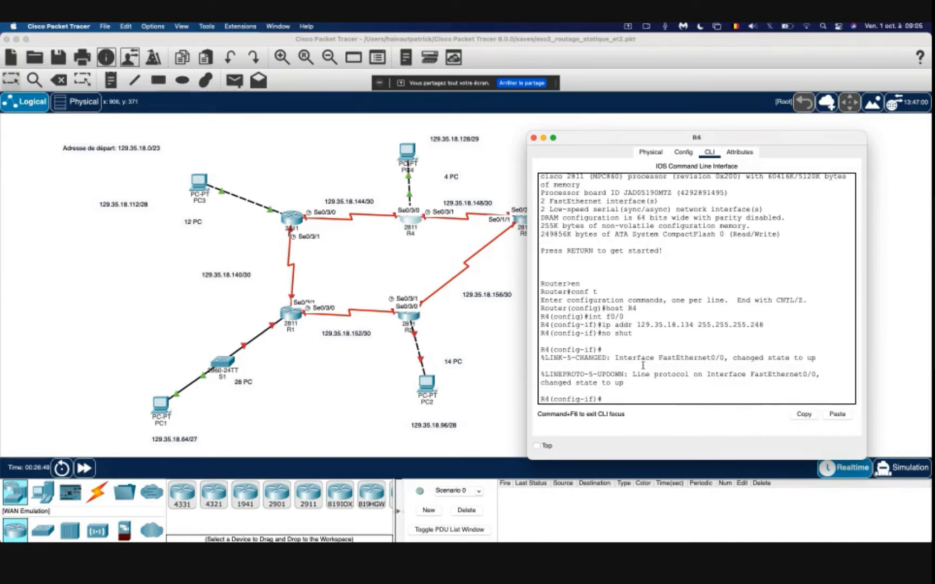
Step: Select R4's interface s0/3/0 and assign it the address 129.35.18.146 with mask 255.255.255.252
type("int s0/3/0")
key("Return")
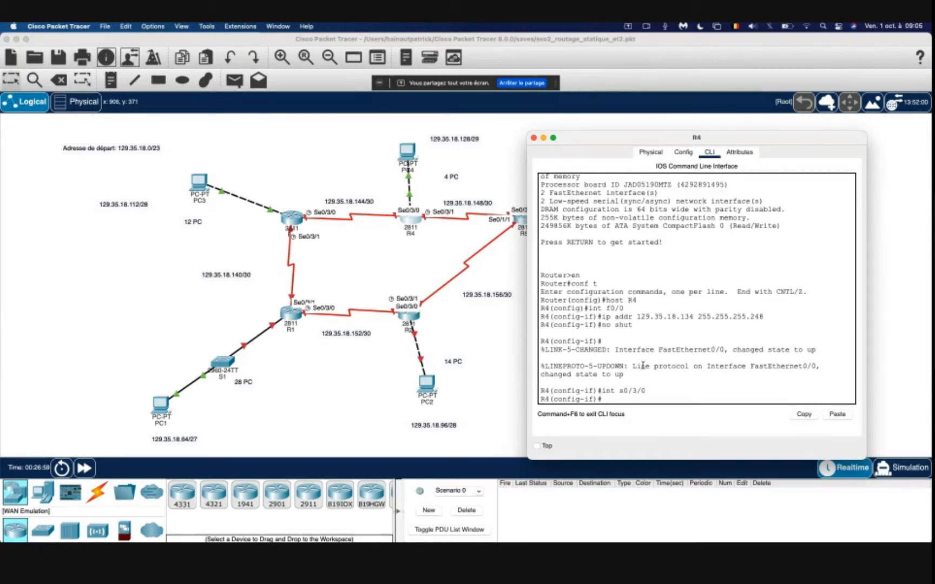
type("no shut")
key("Up")
key("Up")
key("Up")
key("BackSpace")
key("BackSpace")
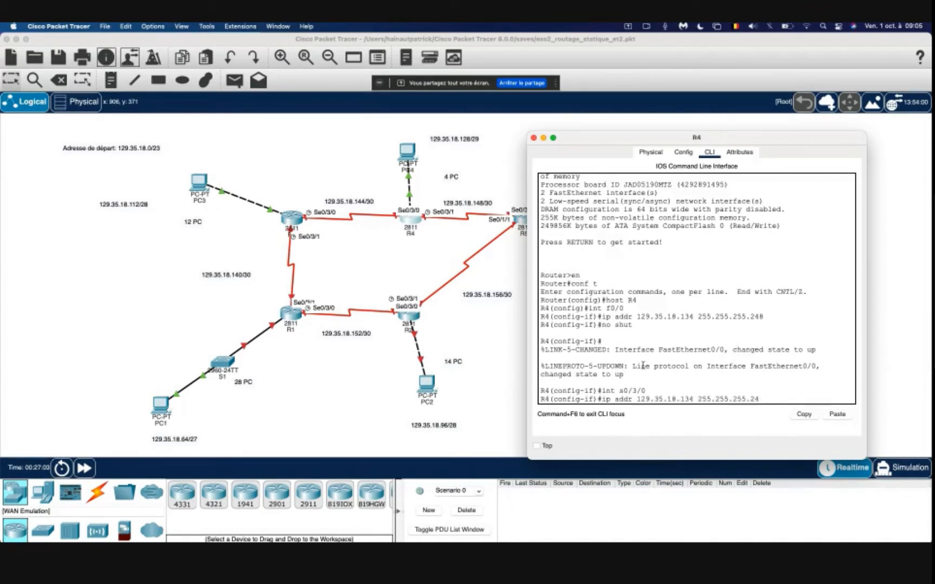
type("52")
key("Left")
key("Left")
key("Left")
key("Left")
key("Left")
key("Left")
key("Left")
key("Left")
key("Left")
key("Left")
key("Left")
key("Left")
key("Left")
key("Left")
key("Left")
key("Left")
key("BackSpace")
key("BackSpace")
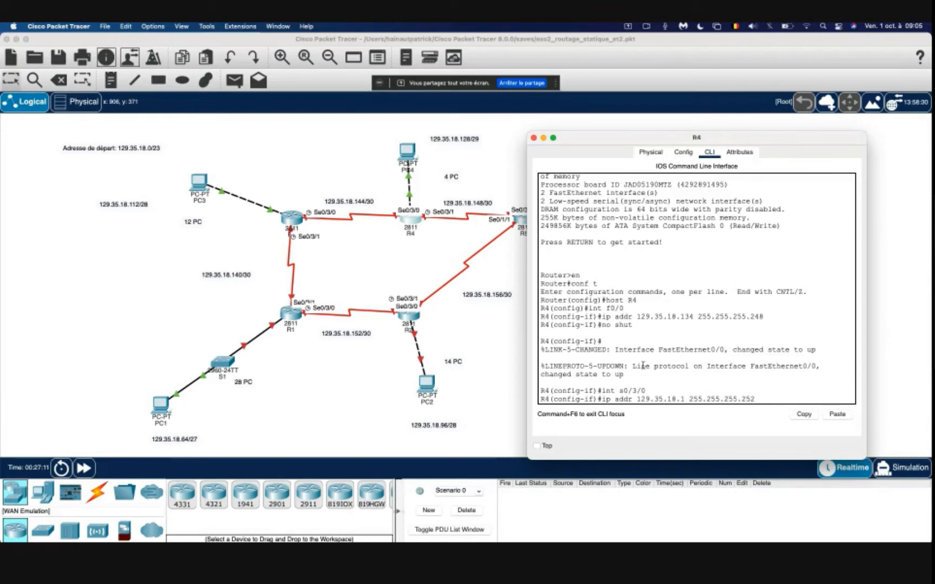
type("46")
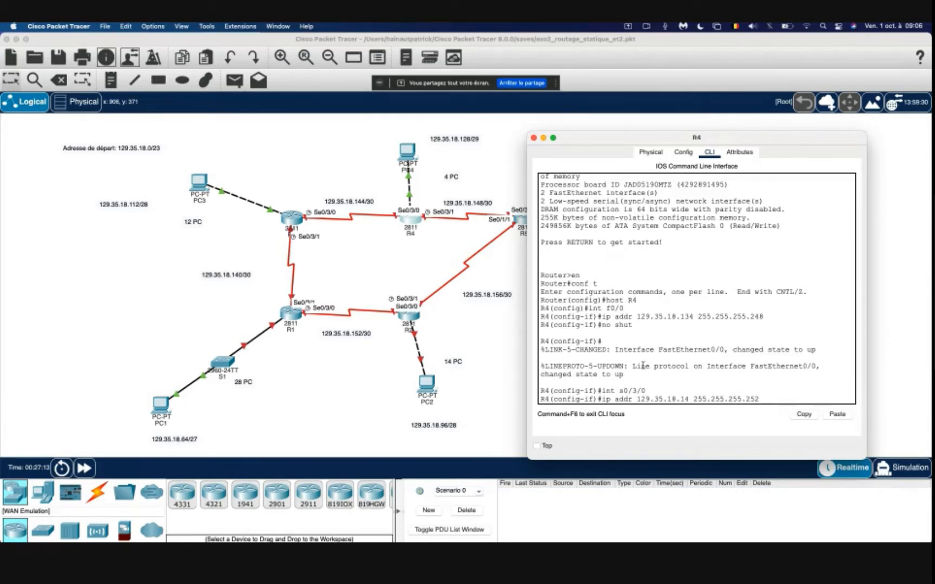
key("Return")
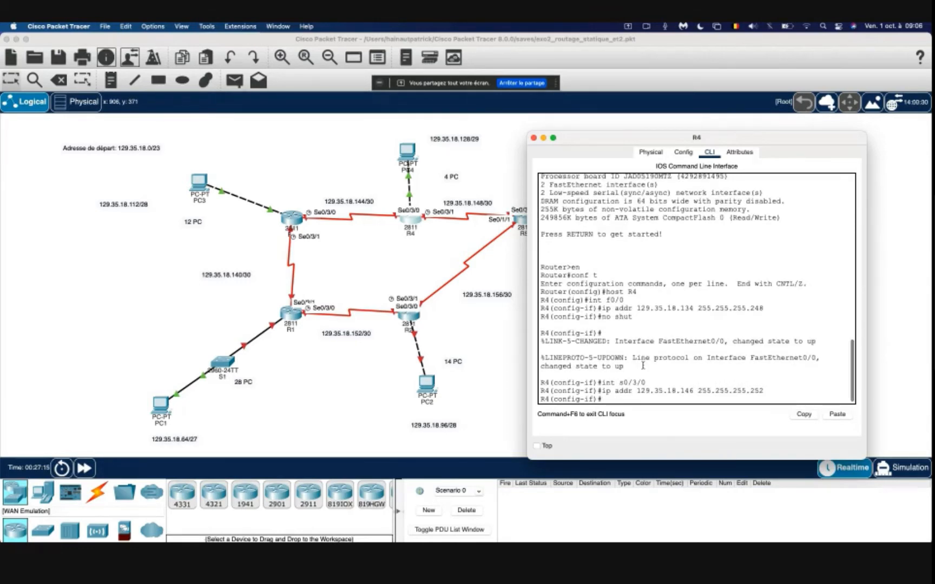
Step: Enable R4's interface s0/3/0 with no shut
type("no shut")
key("Return")
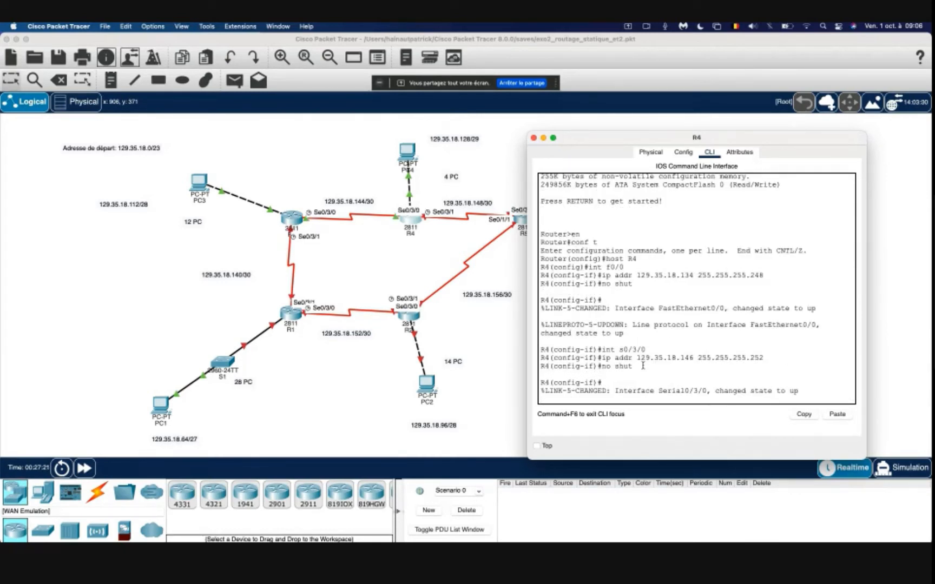
key("Return")
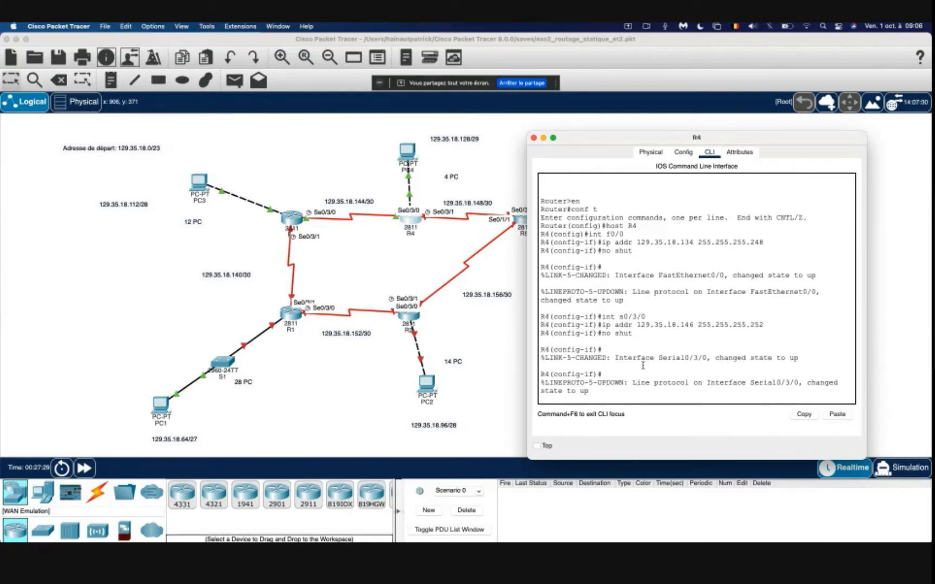
Step: Select R4's interface s0/3/1 and assign it the address 129.35.18.149 with mask 255.255.255.252
key("Up")
key("Up")
key("Up")
key("BackSpace")
type("1")
key("Return")
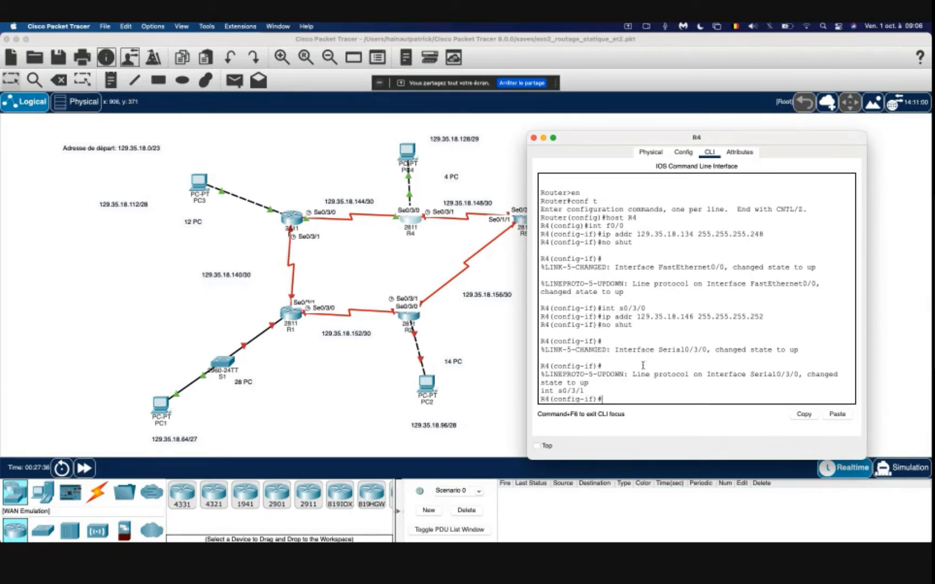
key("Up")
key("Up")
key("Up")
key("Left")
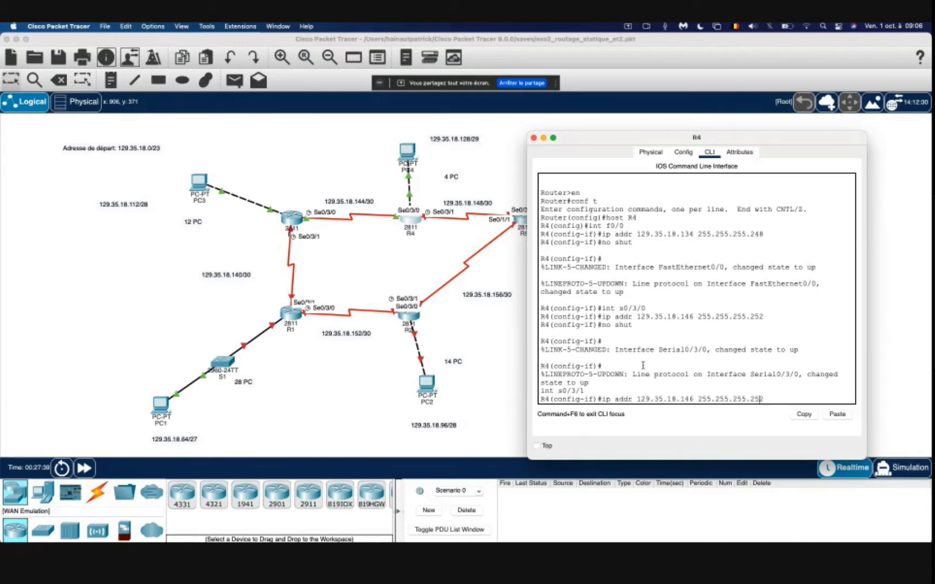
key("Left")
key("Left")
key("Left")
key("Left")
key("Left")
key("Left")
key("Left")
key("Left")
key("Left")
key("Left")
key("Left")
key("Left")
key("Left")
key("Left")
key("Left")
key("Left")
key("Delete")
type("9")
key("Return")
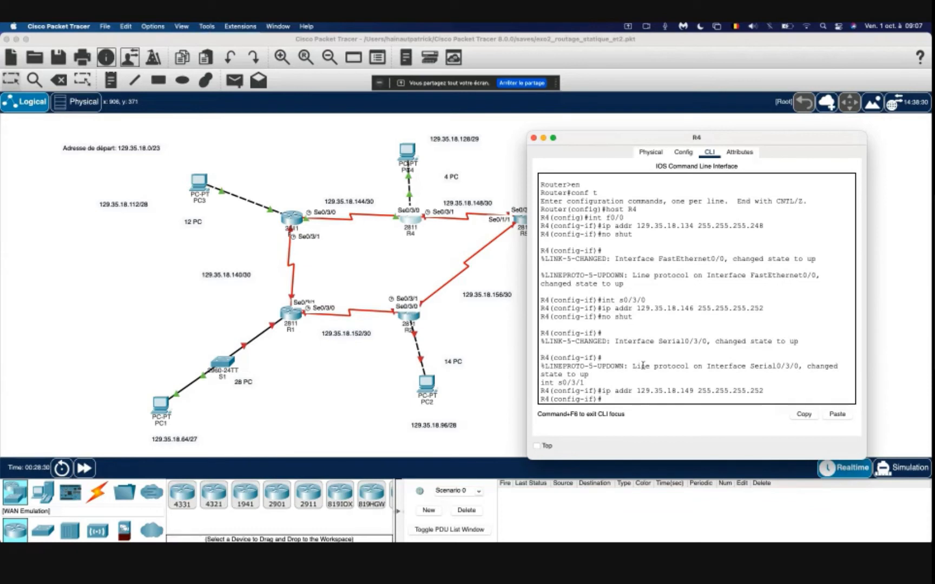
Step: Set the clock rate of R4's interface s0/3/1 to 64000, enable it with no shut, and close R4's window
type("clock rate 64000")
key("Return")
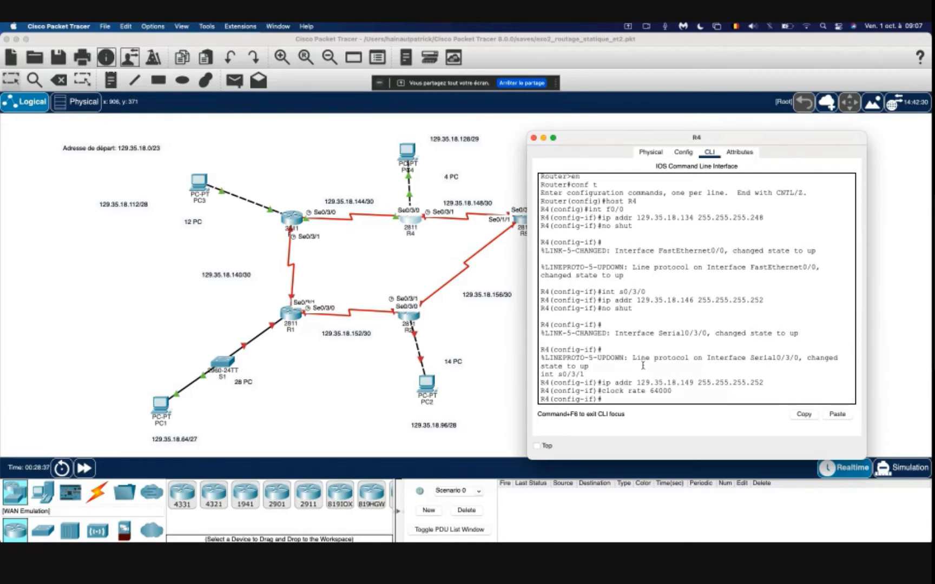
type("no sshut")
key("Left")
key("Left")
key("Left")
key("BackSpace")
key("Return")
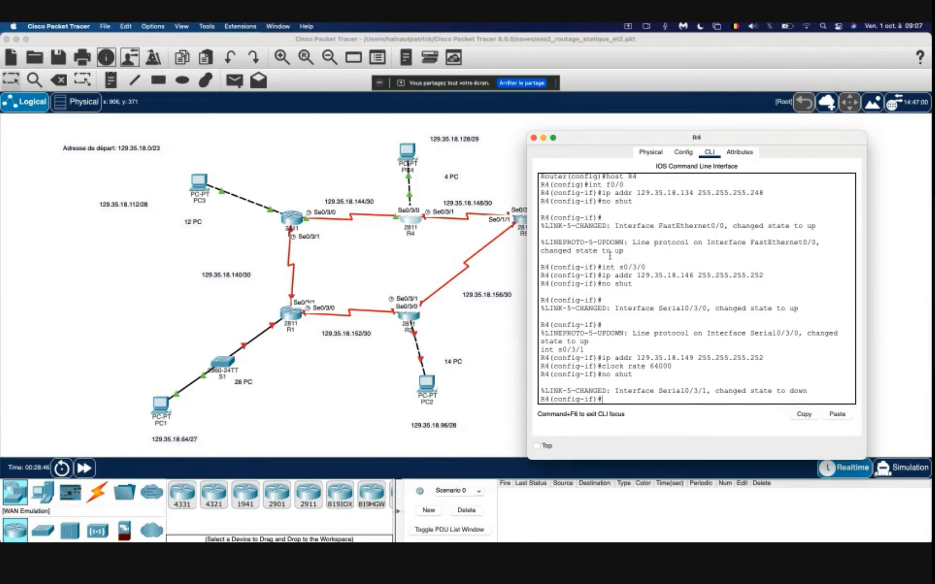
left_click(533, 138)
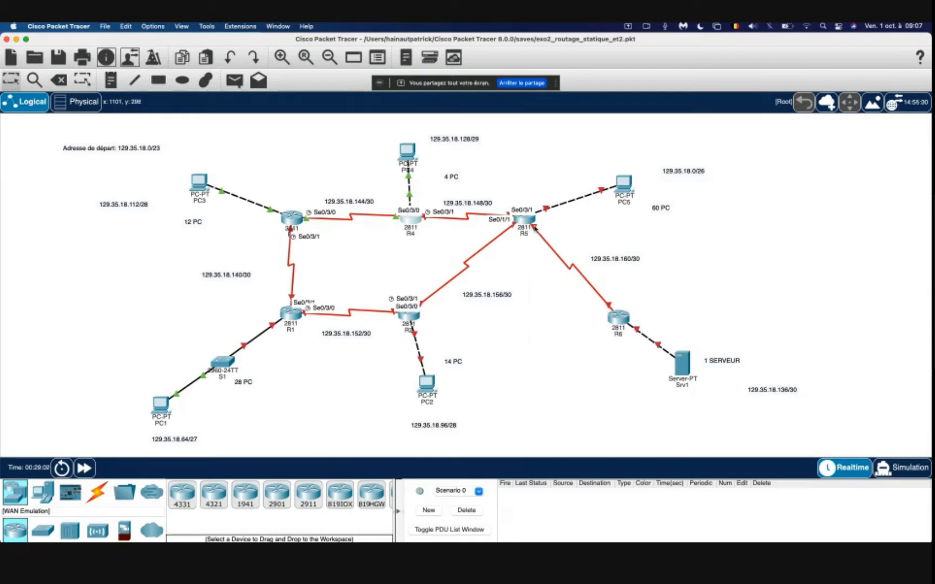
Step: Start a command-line session on router R5, with its window clear of R5's links, and enter global configuration mode with en and conf t
mouse_move(534, 228)
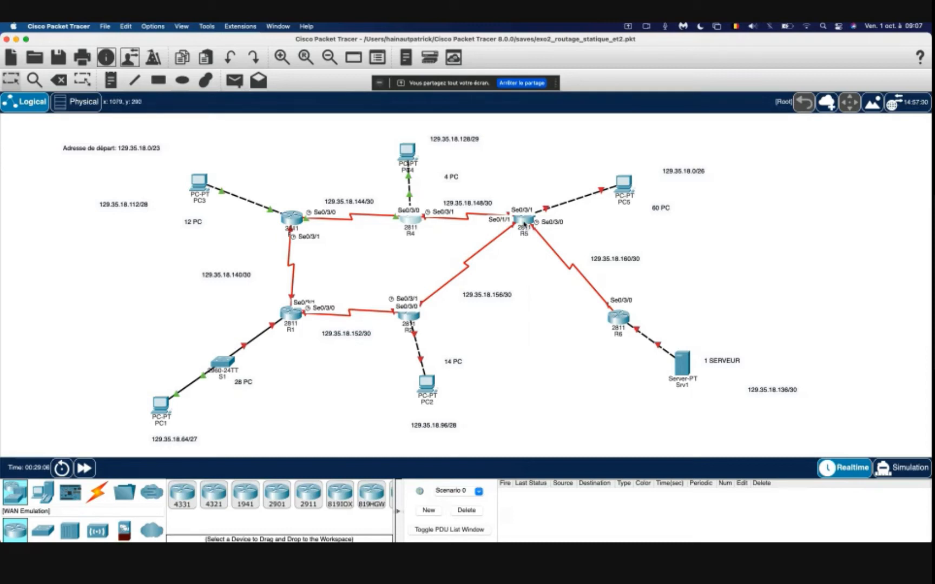
left_click(524, 228)
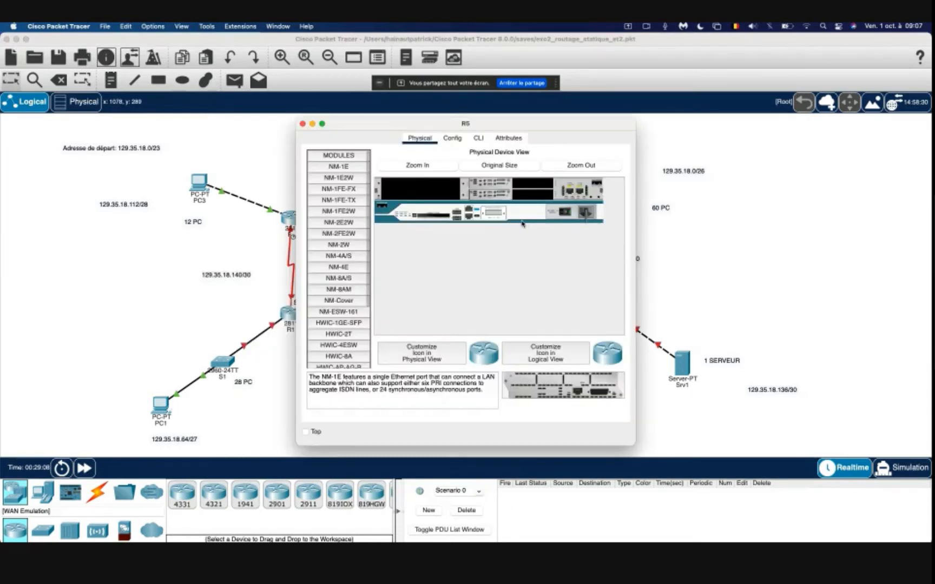
left_click_drag(437, 124, 163, 149)
left_click(205, 165)
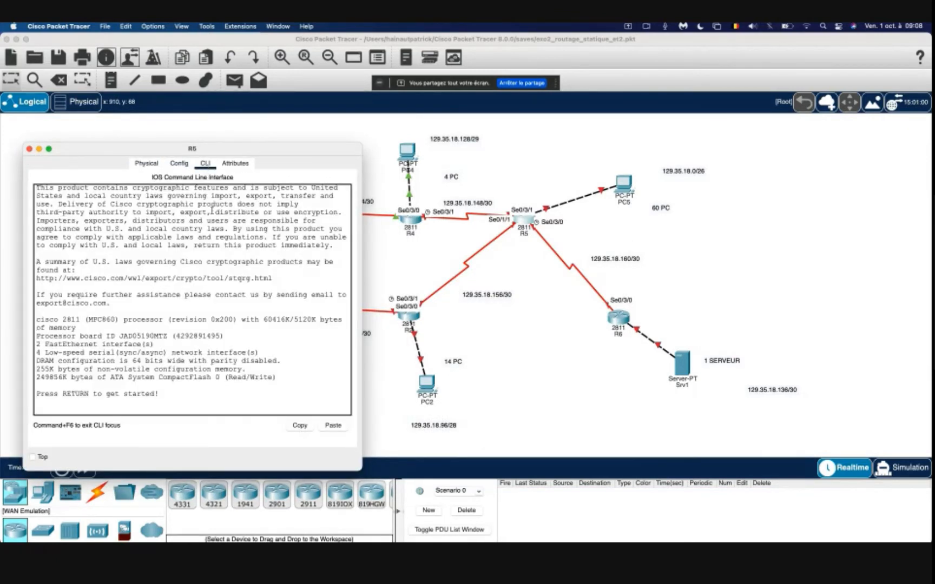
key("Return")
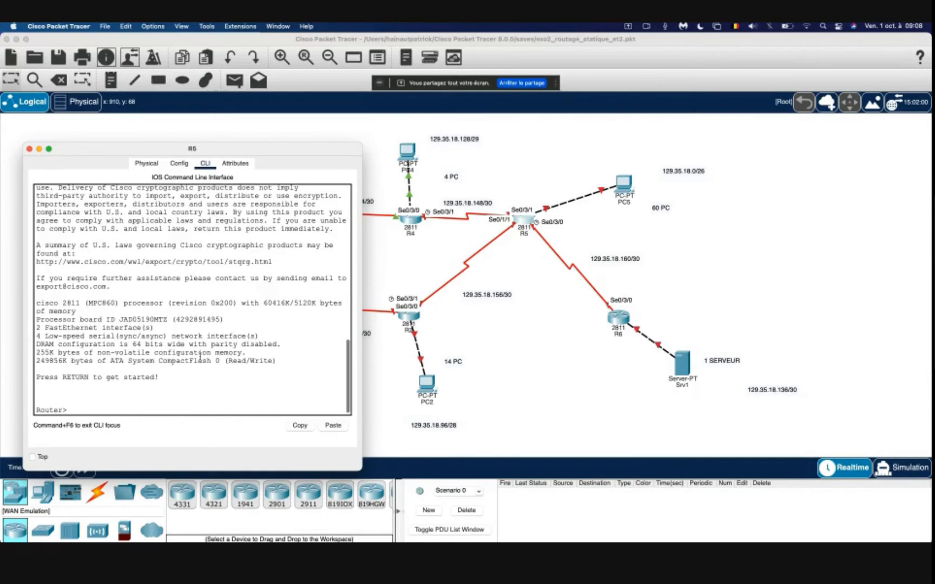
type("en")
key("Return")
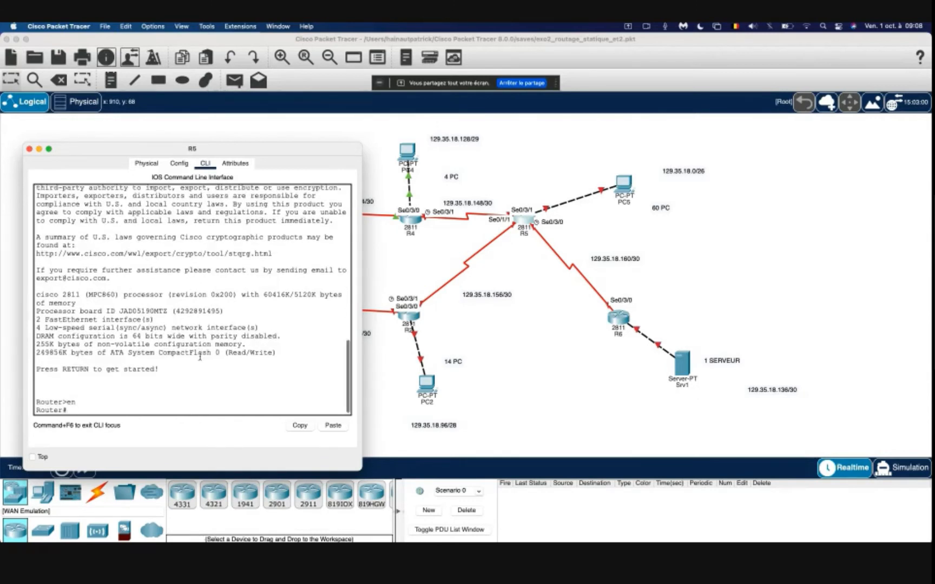
type("conf t")
key("Return")
Step: Set the router's hostname to R5 with the host command
type("hos")
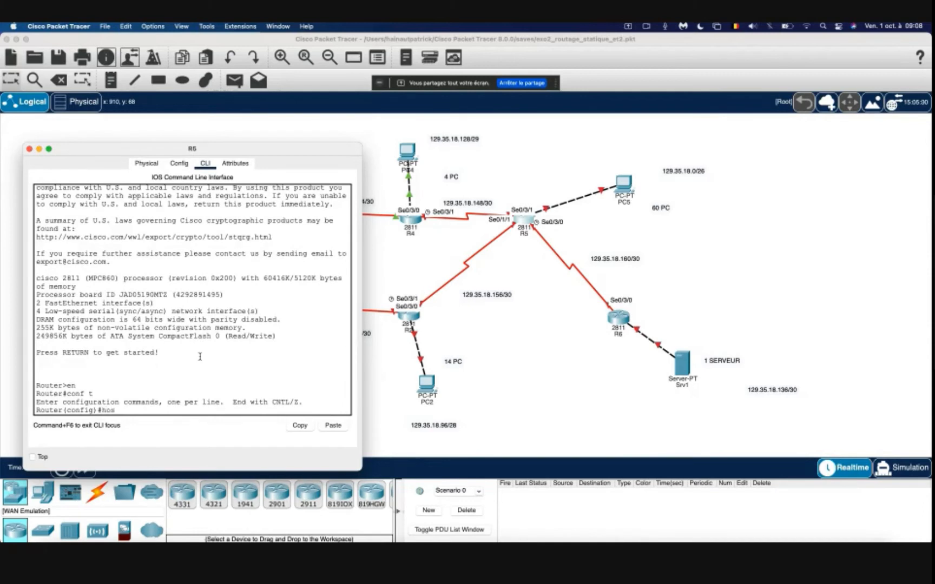
type("t")
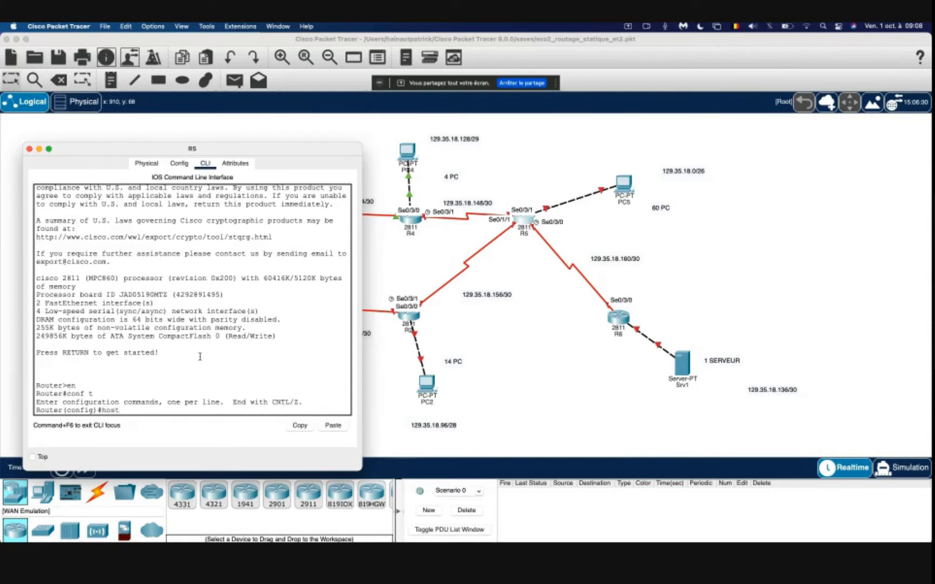
type("R5")
key("Return")
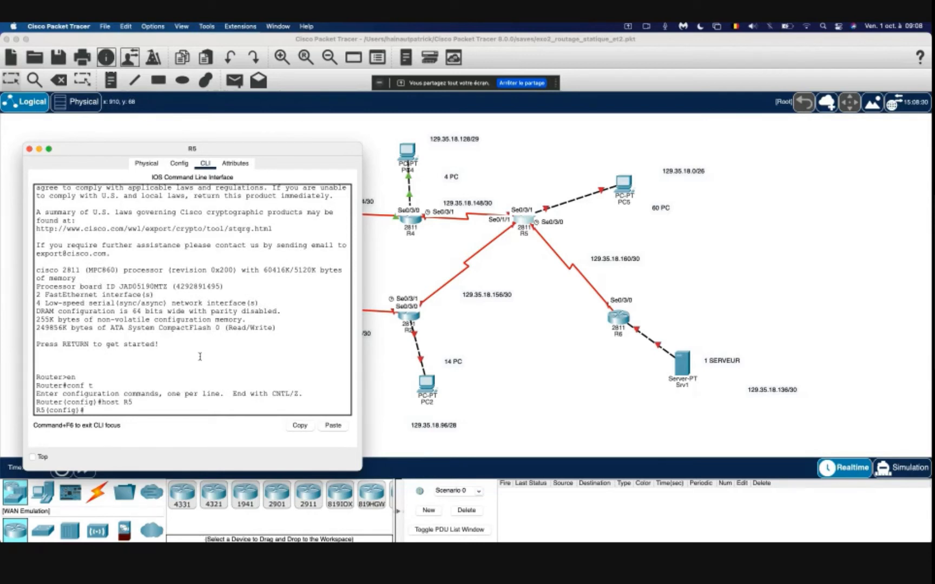
Step: Select R5's interface f0/0 and assign it the address 129.35.18.62 with mask 255.255.255.192
type("int f0/0")
key("Return")
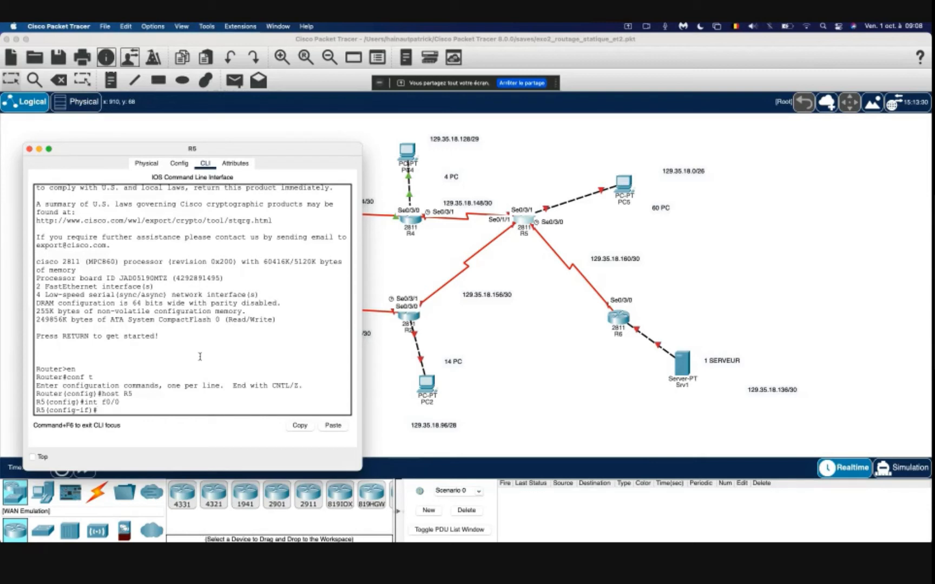
type("ip addr 129.35.18.")
type("62")
type("255.255")
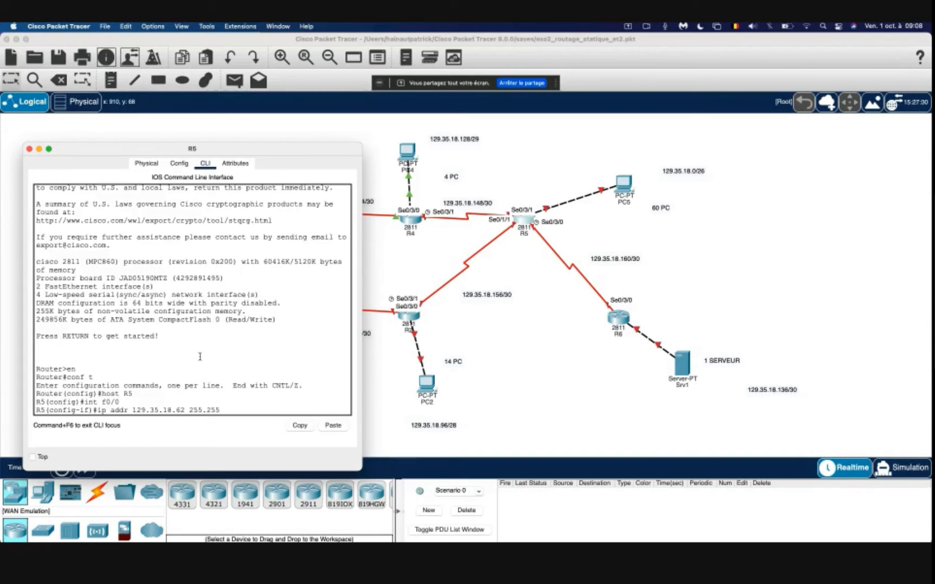
type(".255")
type(".224")
key("Return")
Step: Enable R5's interface f0/0 with no shut
type("nfig-if)#n")
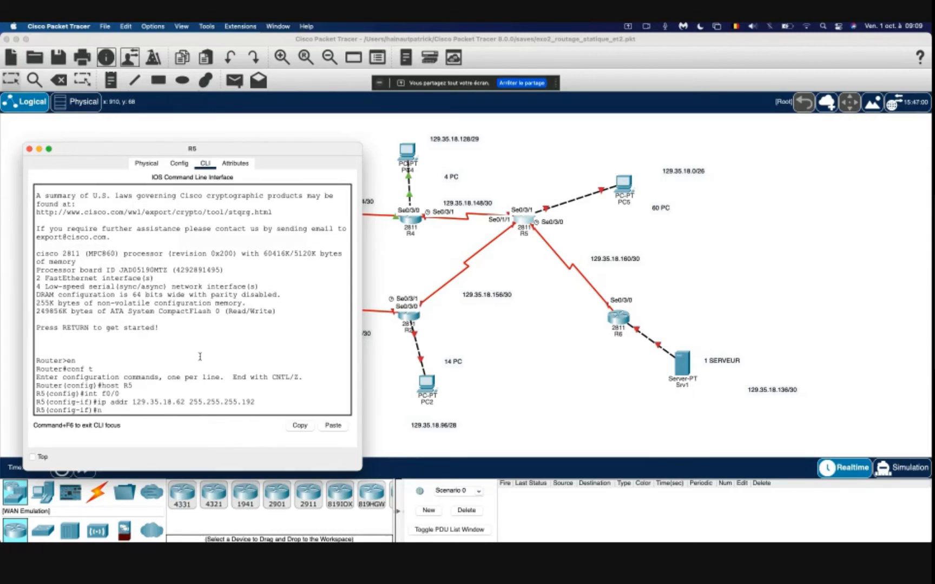
type("o shut")
key("Return")
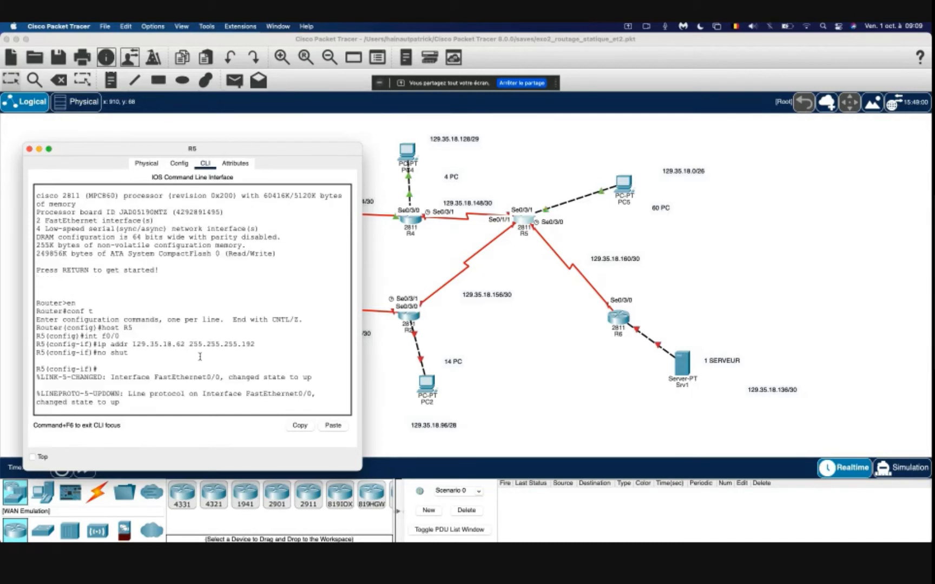
Step: Correct the subnet mask of PC5's FastEthernet0 interface to 255.255.255.192 and close PC5's configuration
left_click(624, 189)
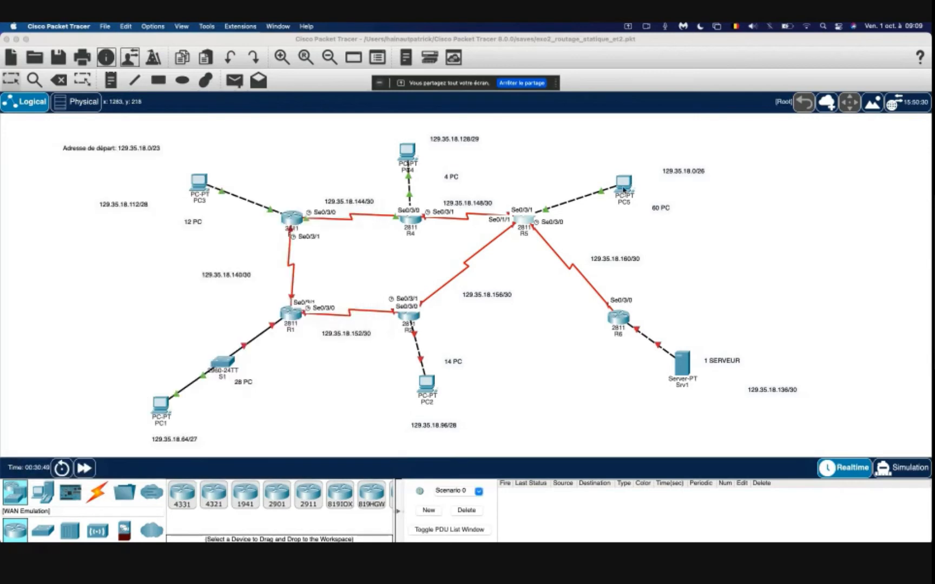
left_click(624, 189)
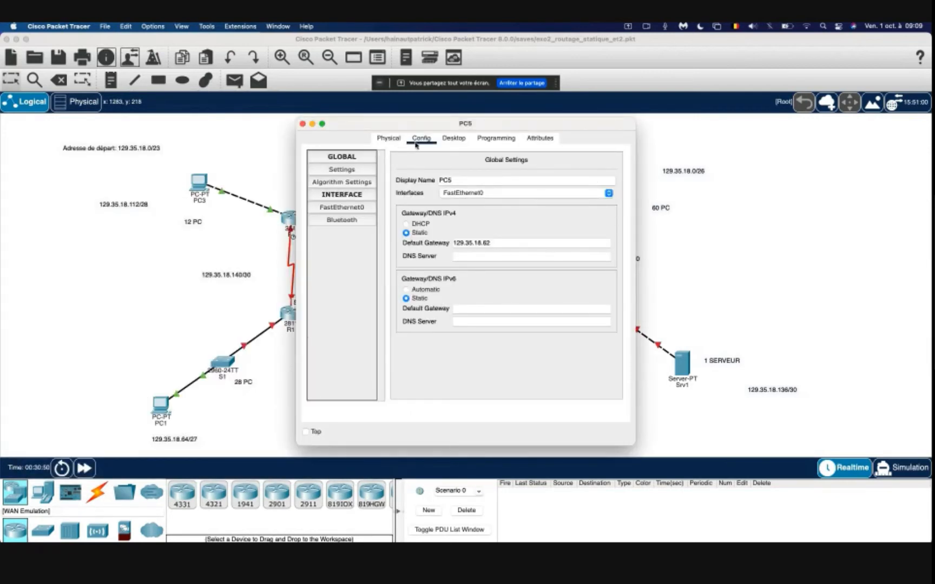
left_click(349, 208)
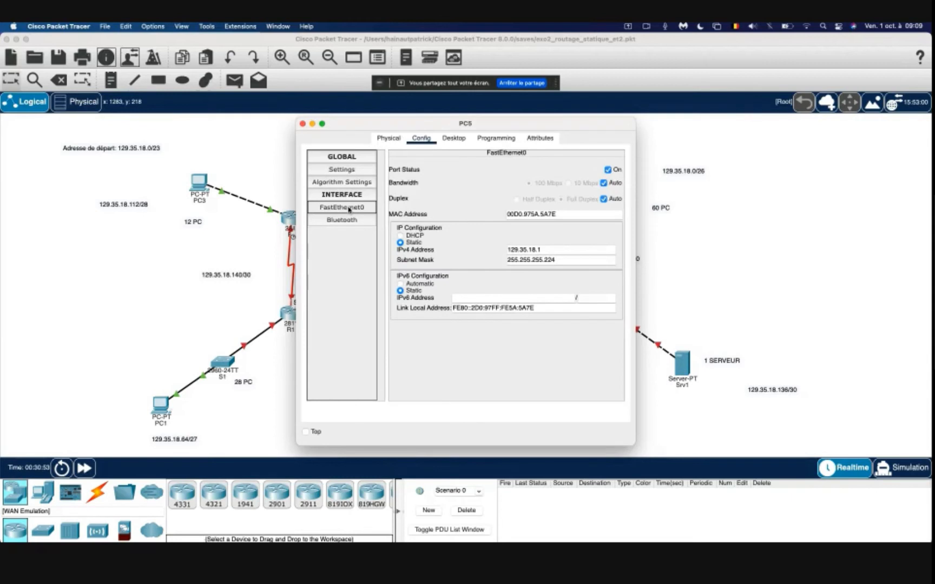
left_click(564, 264)
key("BackSpace")
key("BackSpace")
key("BackSpace")
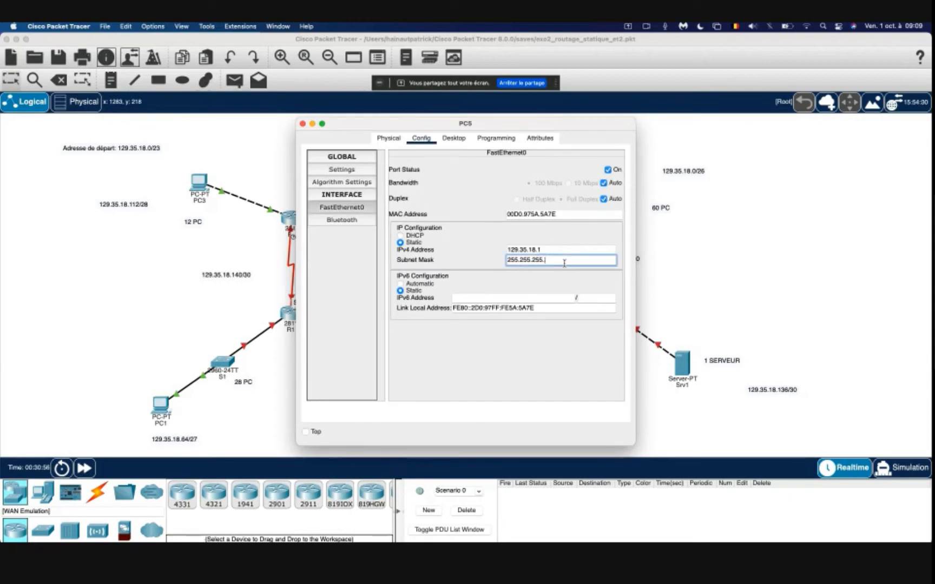
type("192")
left_click(303, 124)
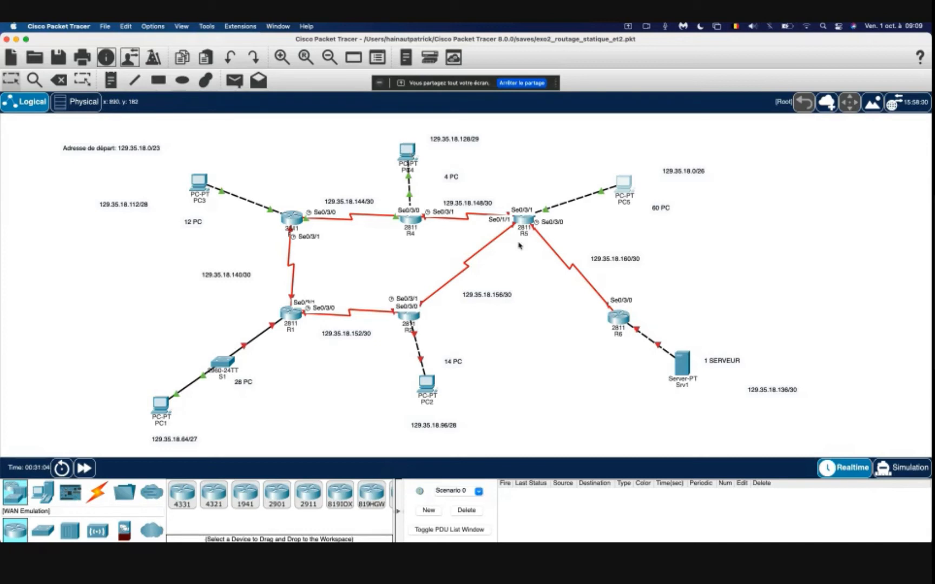
Step: Back in R5's command line, select interface s0/3/1 and assign it the address 129.35.18.150 with mask 255.255.255.252
left_click(523, 220)
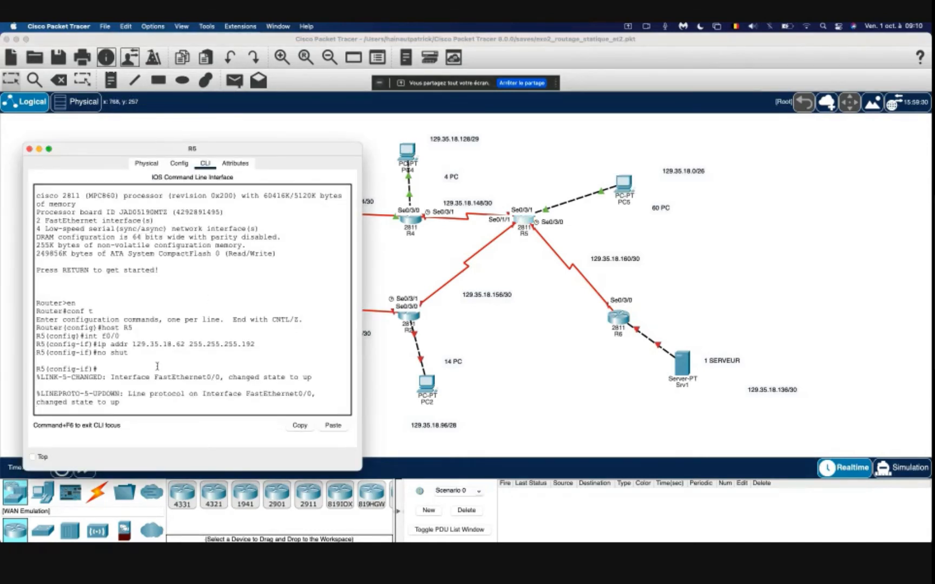
key("Return")
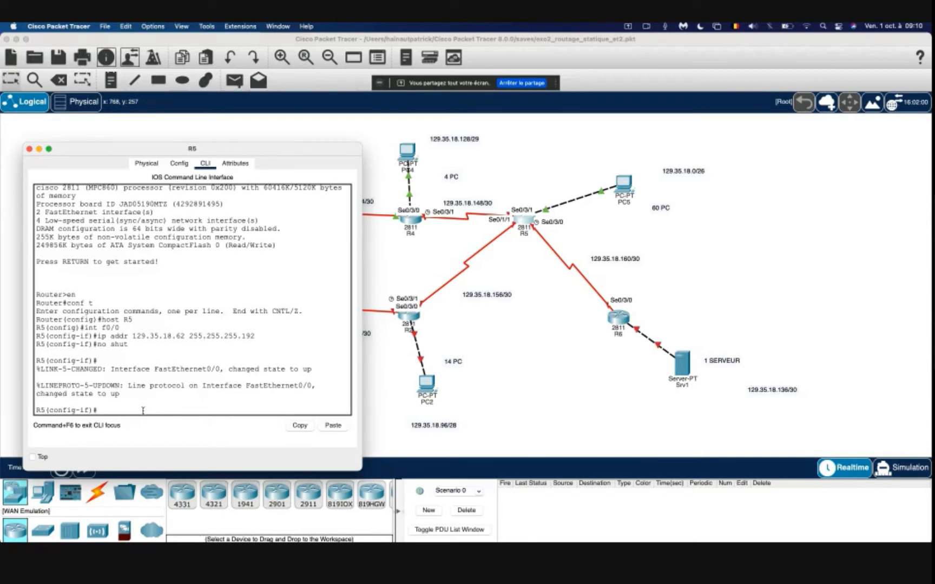
type("int s0/3/1")
key("Return")
key("Up")
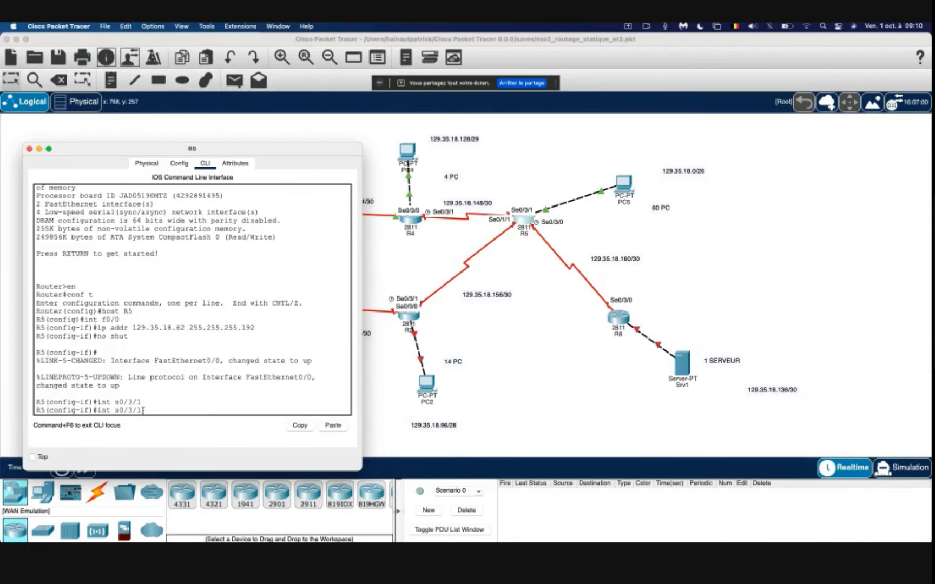
key("Up")
key("Up")
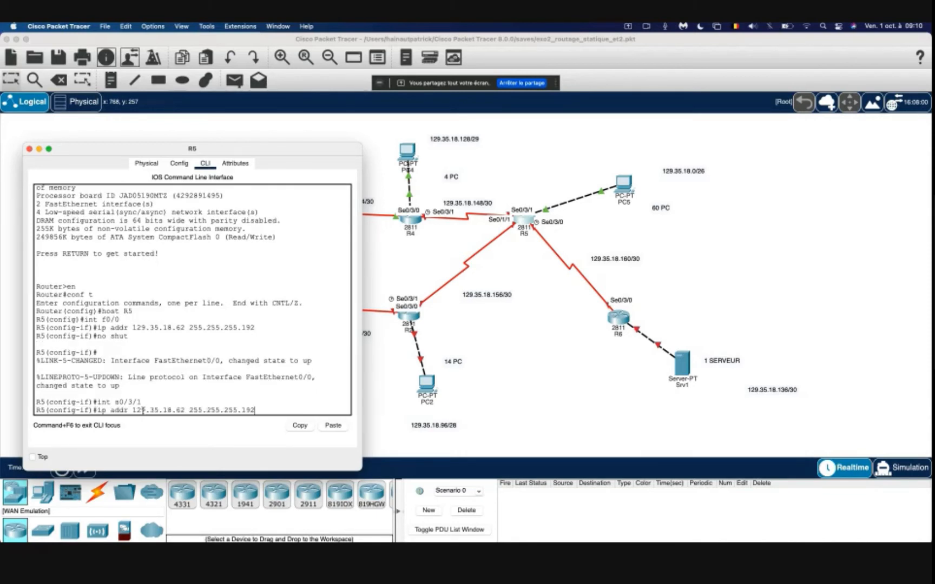
key("BackSpace")
key("BackSpace")
key("BackSpace")
type("252")
key("Left")
key("Left")
key("Left")
key("Left")
key("Left")
key("Left")
key("Left")
key("Left")
key("Left")
key("BackSpace")
key("BackSpace")
type("150")
key("Return")
Step: Enable R5's interface s0/3/1 with no shut
type("no s")
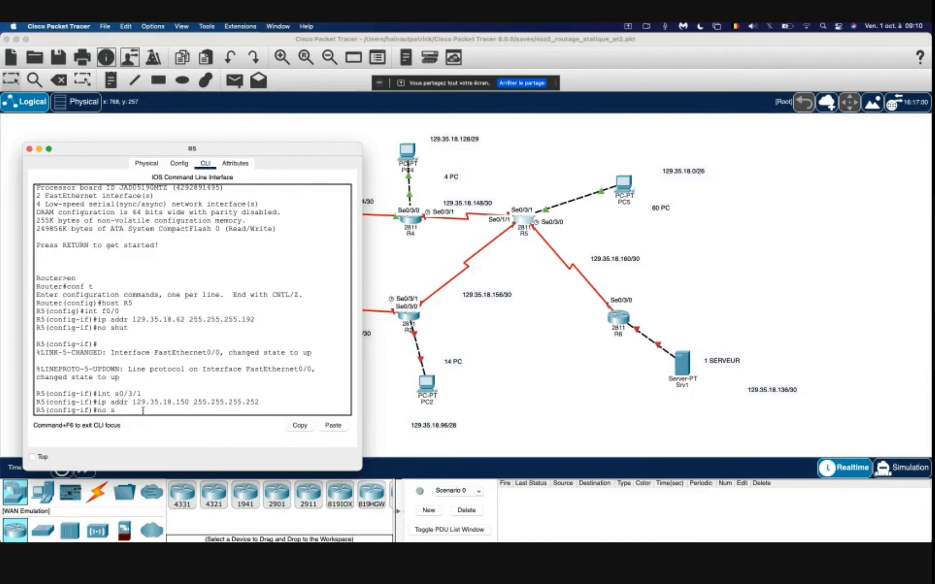
type("hut")
key("Return")
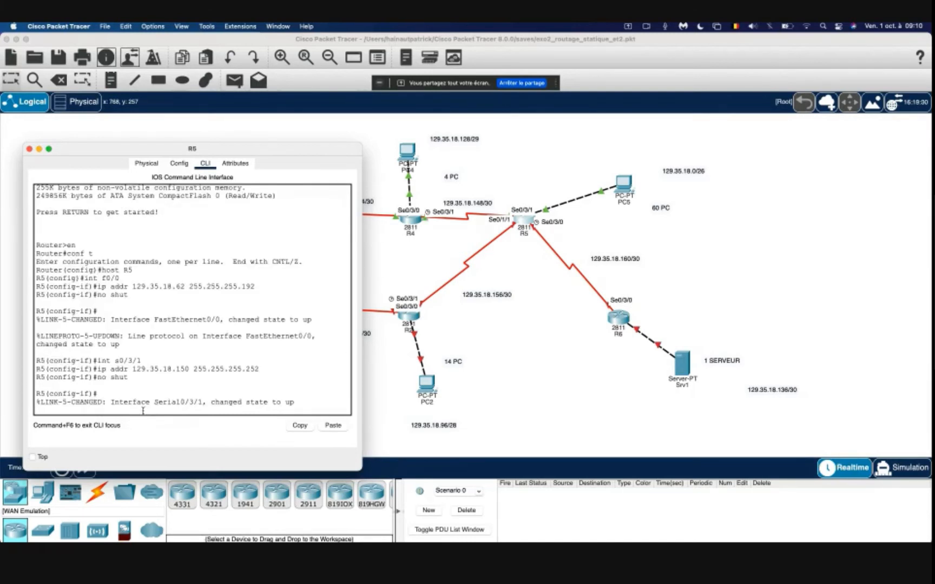
key("Return")
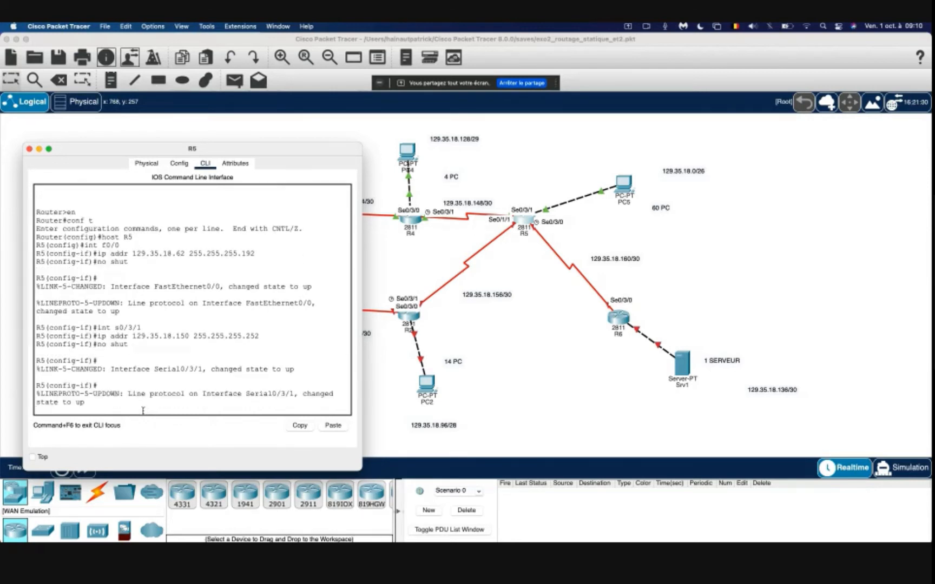
Step: Select R5's interface s0/3/0 and assign it the address 129.35.18.161 with mask 255.255.255.252
key("Up")
key("Up")
key("Up")
key("BackSpace")
type("0")
key("Return")
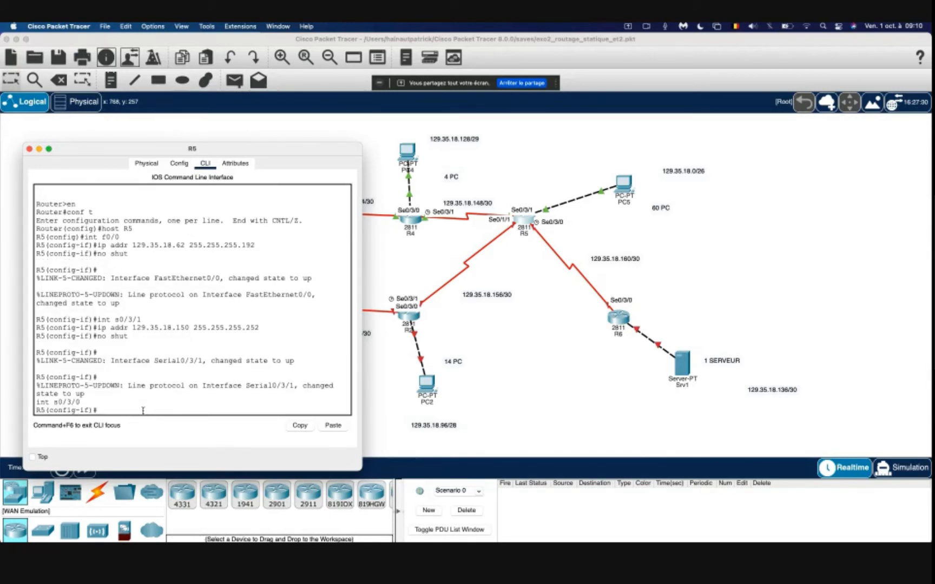
key("Up")
key("Up")
key("Up")
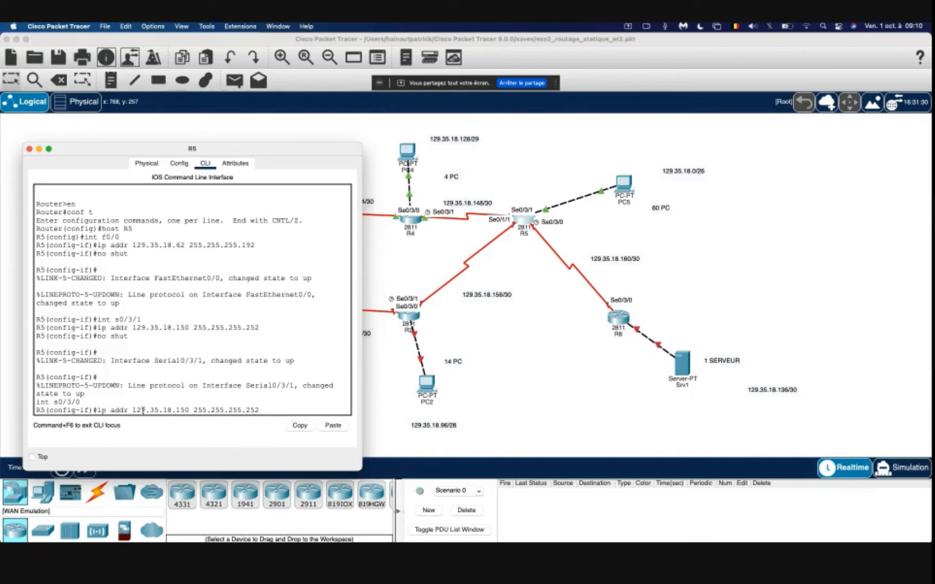
key("Left")
key("Left")
key("Left")
key("Left")
key("Left")
key("Left")
key("Left")
key("Left")
key("Left")
key("Left")
key("Left")
key("Left")
key("Left")
key("Left")
key("Left")
key("Left")
key("BackSpace")
key("BackSpace")
type("61")
key("Return")
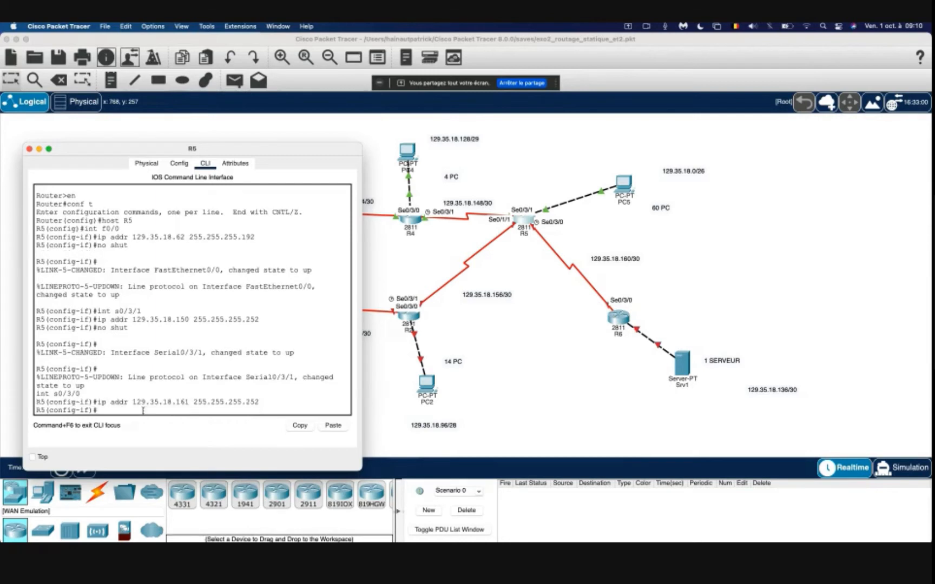
Step: Set a clock rate of 64000 on R5's interface s0/3/0 and enable it with no shut
type("clock rate 64000")
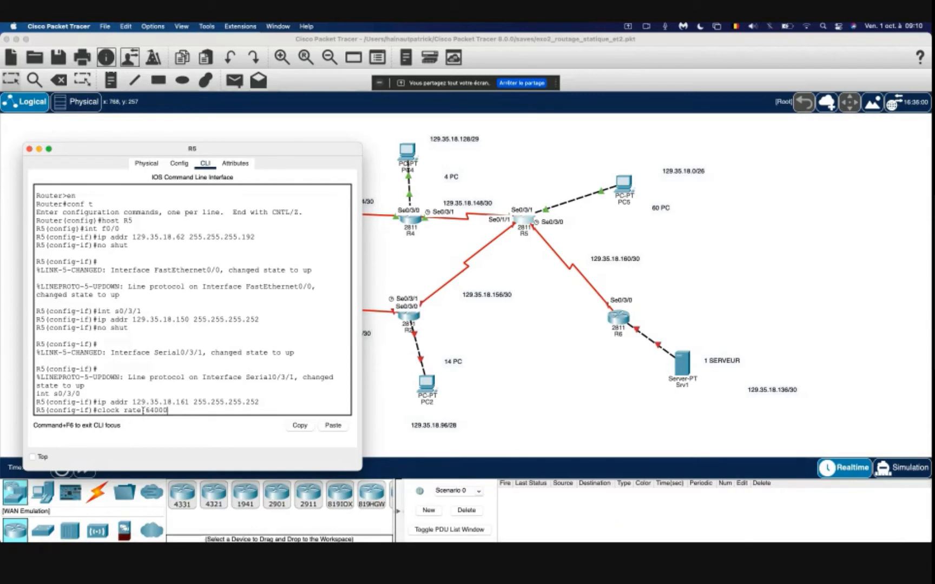
key("Return")
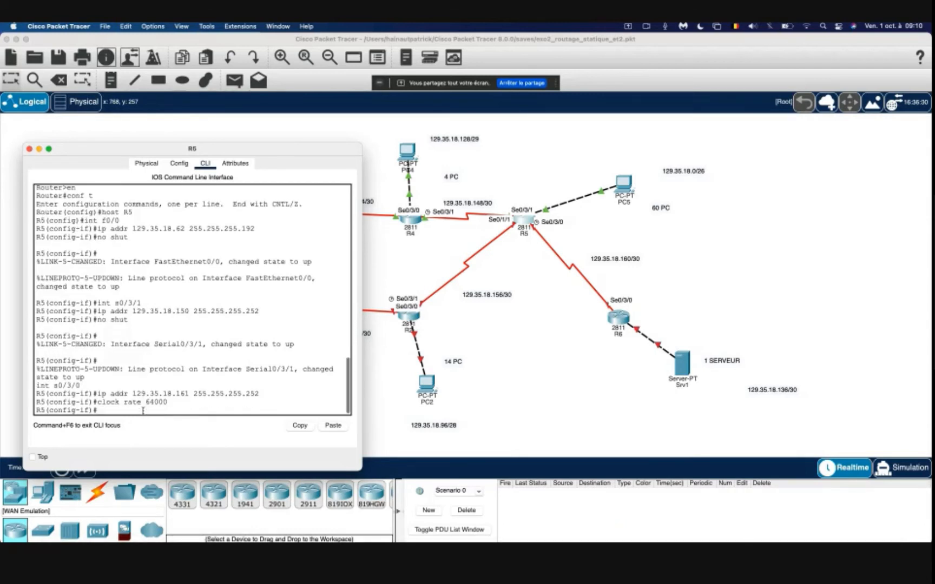
type("no shut")
key("Return")
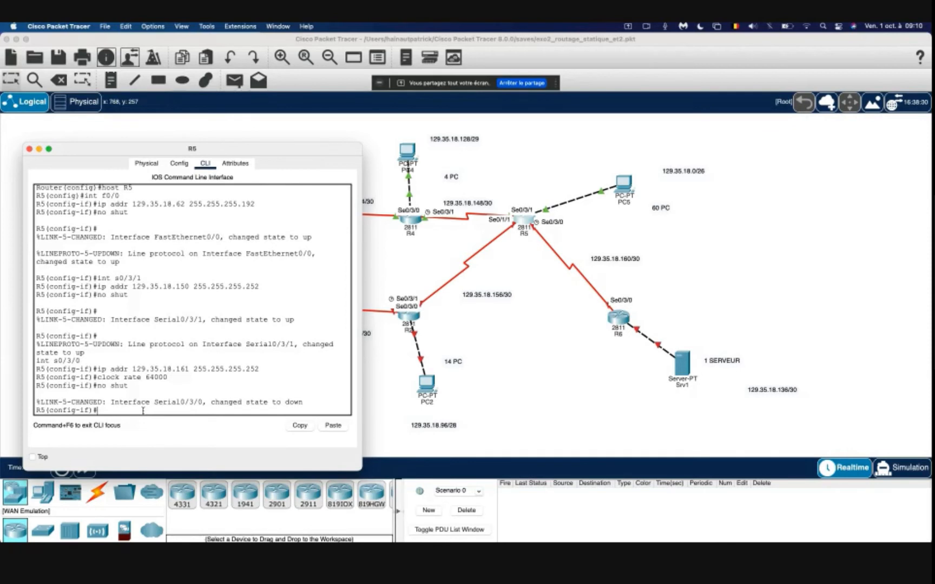
key("Return")
Step: Select R5's interface s0/1/1 and assign it the address 129.35.18.157 with mask 255.255.255.252
key("Up")
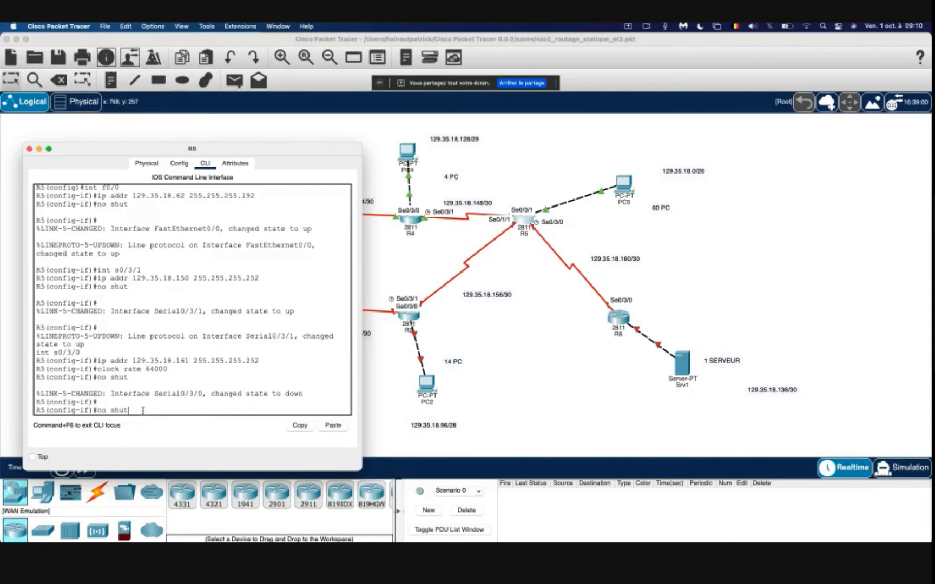
key("Up")
key("Up")
key("Up")
key("BackSpace")
key("BackSpace")
key("BackSpace")
type("1/1")
key("Return")
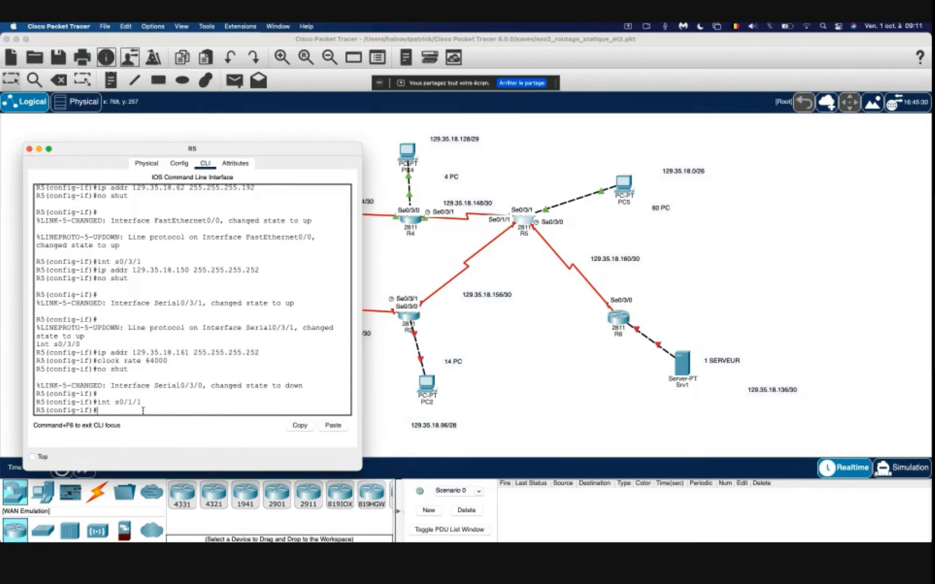
key("Up")
key("Up")
key("Up")
key("Up")
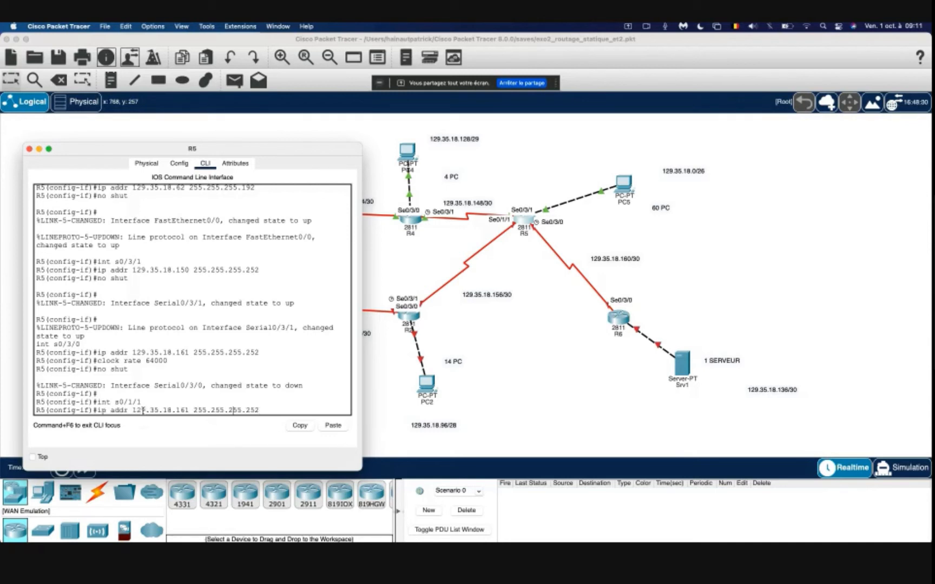
key("Left")
key("Left")
key("Left")
key("Left")
key("Left")
key("Left")
key("Left")
key("Left")
key("Left")
key("Left")
key("BackSpace")
key("BackSpace")
type("57")
key("Return")
Step: Try to set a clock rate of 64000 on R5's interface s0/1/1
type("clock")
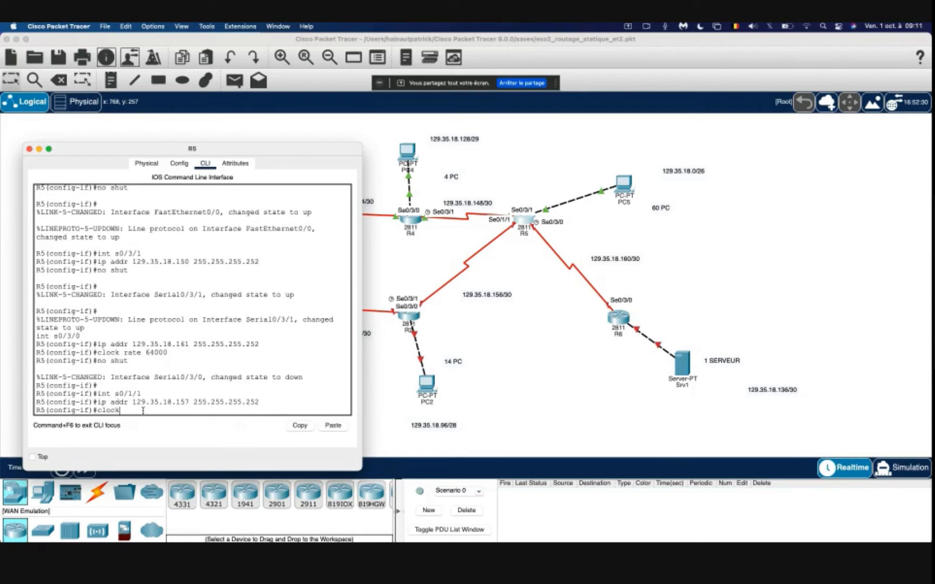
type(" rate 64000")
key("Return")
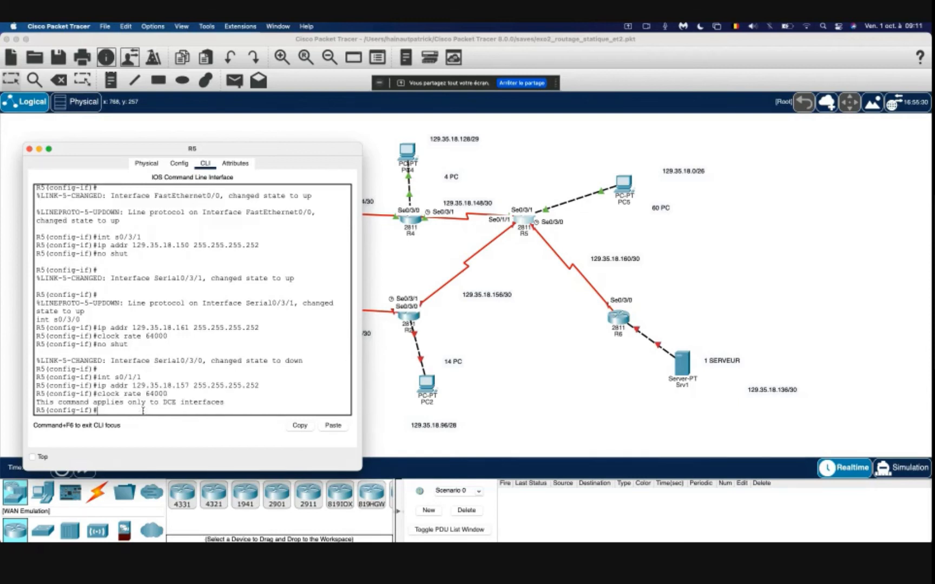
Step: Enable R5's interface s0/1/1 with no shut and close R5's window
type("no shut")
key("Return")
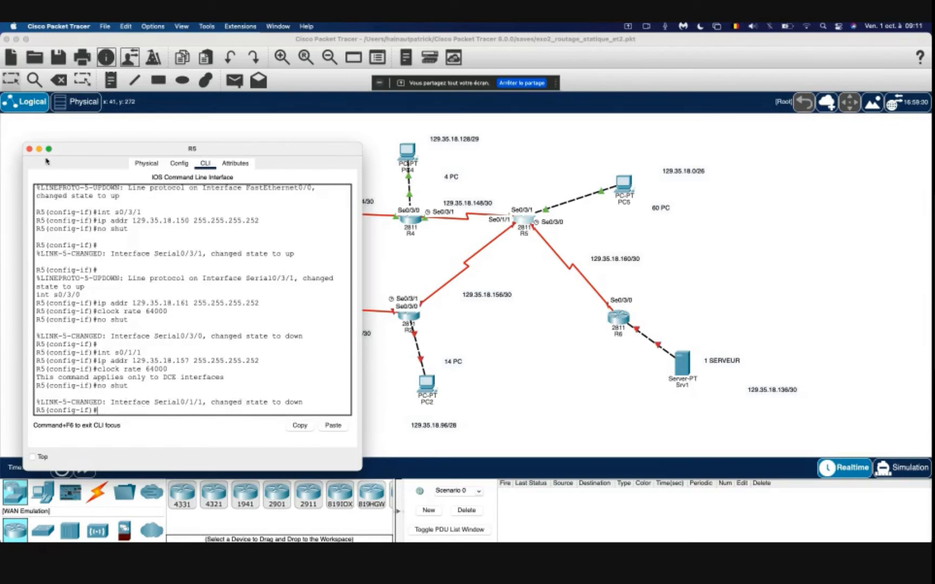
left_click(29, 148)
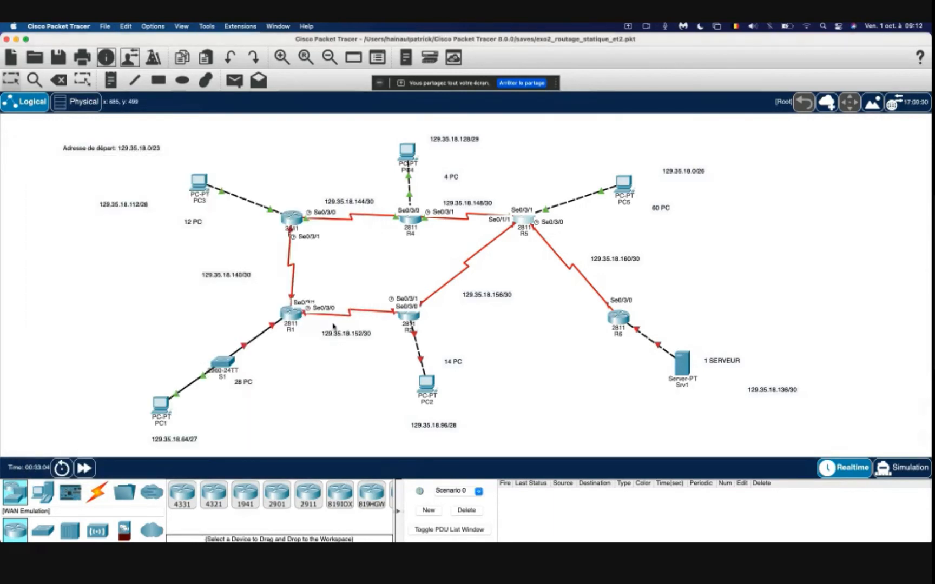
Step: Enter global configuration mode in router R6's command line with en and conf t, and set its hostname to R6
left_click(617, 319)
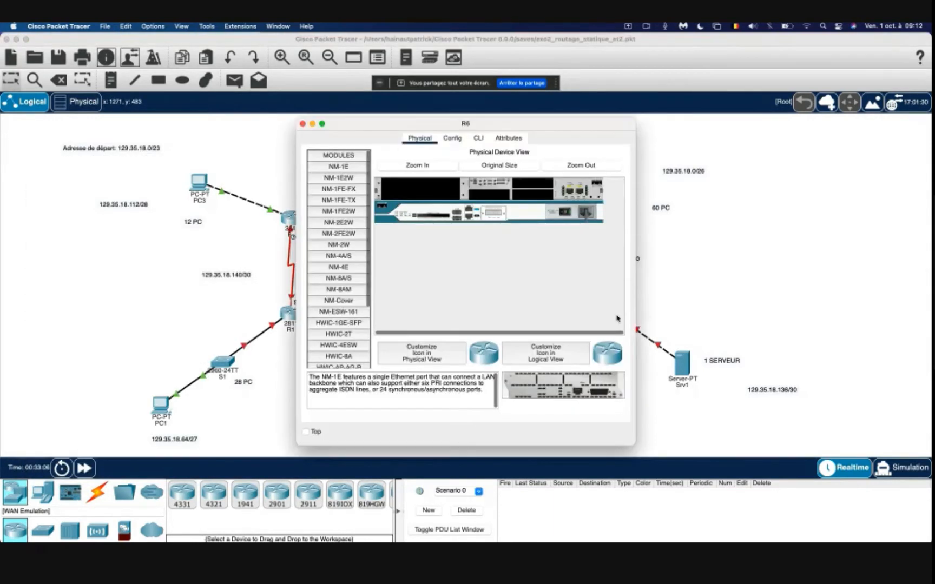
left_click_drag(303, 123, 127, 118)
left_click(303, 134)
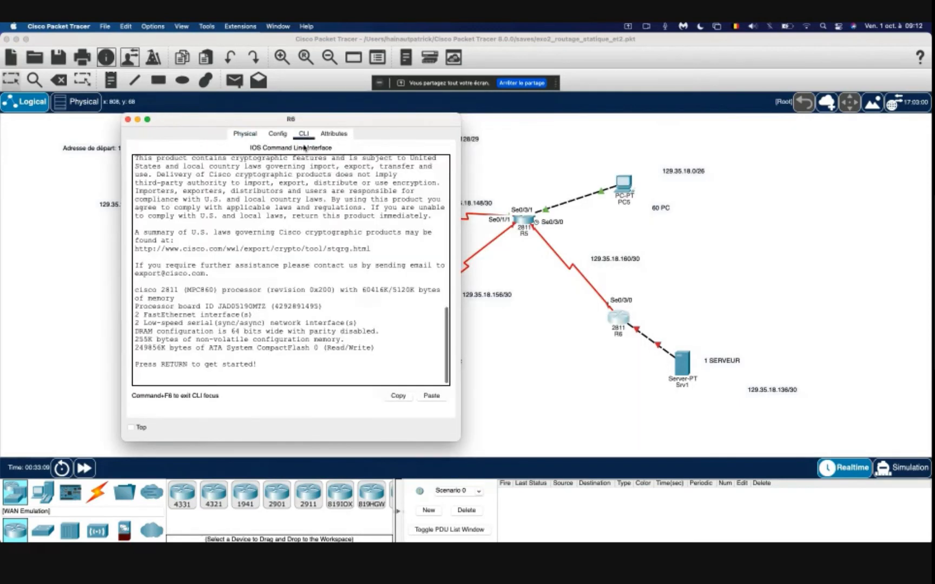
key("Return")
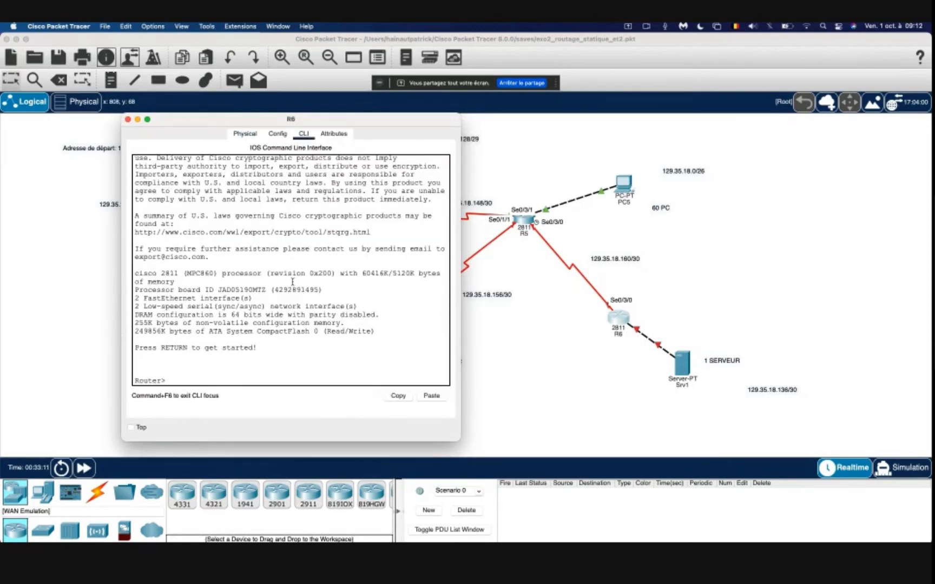
type("en")
key("Return")
type("conf t")
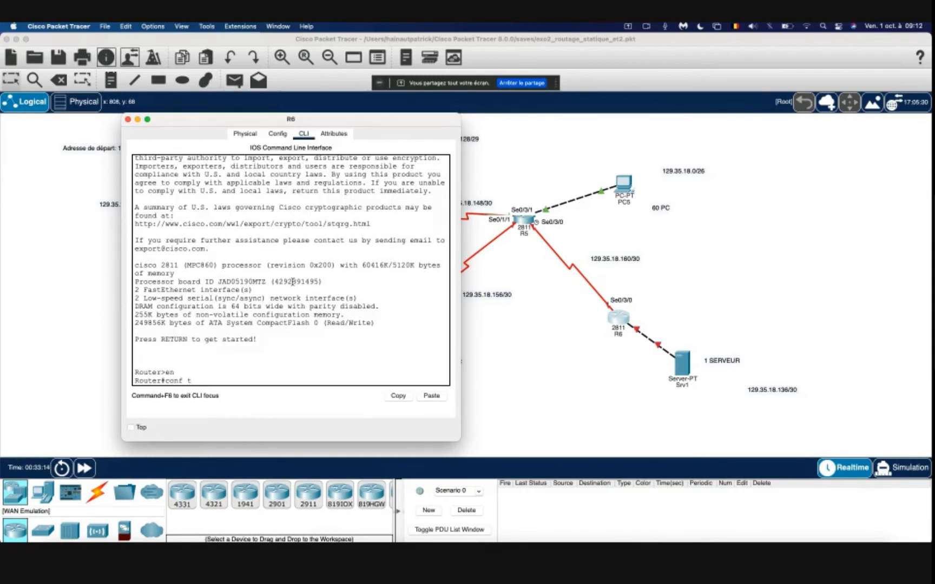
key("Return")
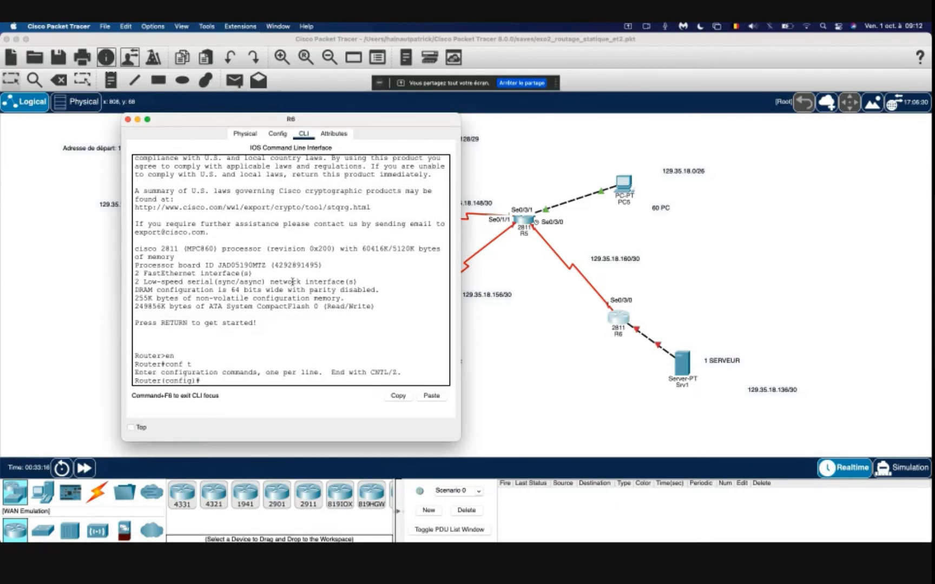
type("host R6")
key("Return")
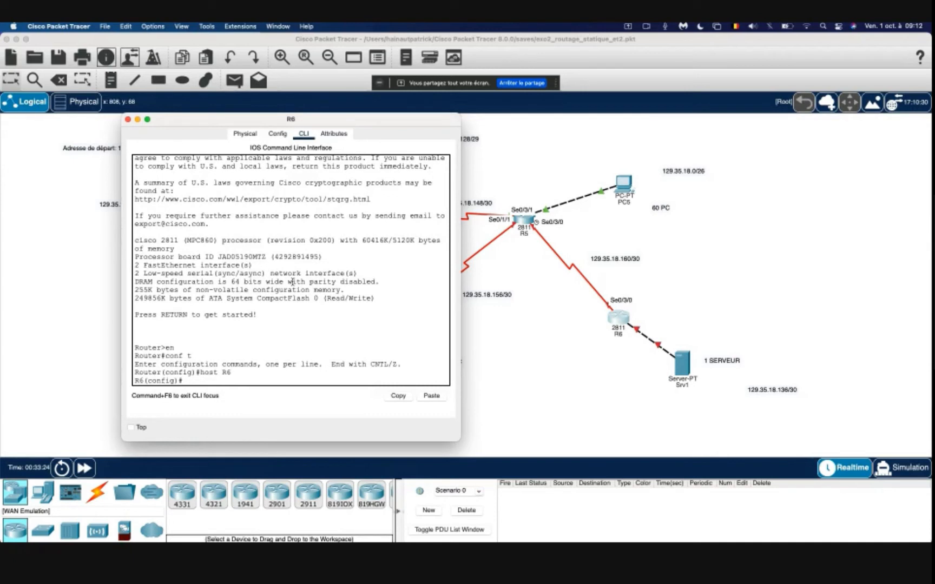
Step: Assign R6's interface f0/0 the address 129.35.18.138 with mask 255.255.255.252 and enable it with no shut
type("int f0")
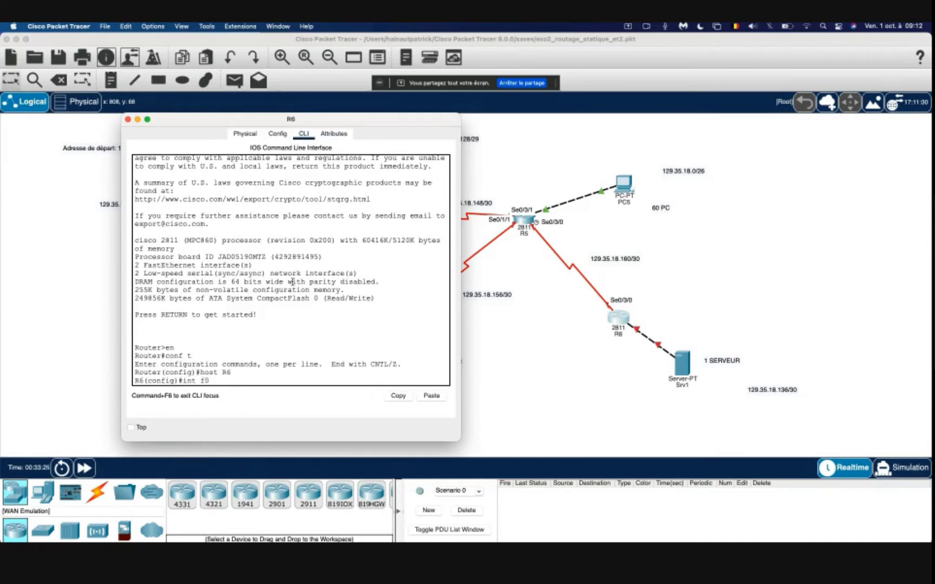
type("/0")
key("Return")
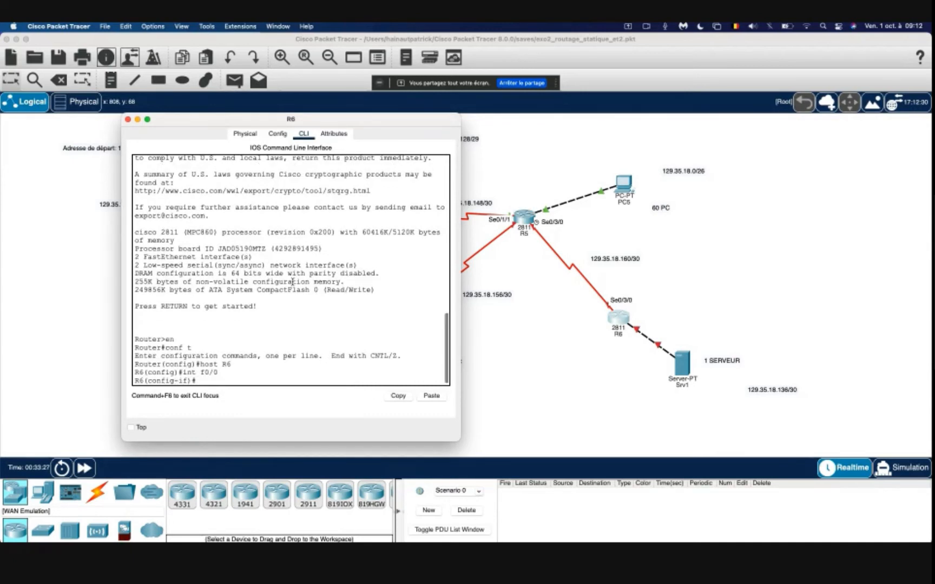
type("ip addr 129.")
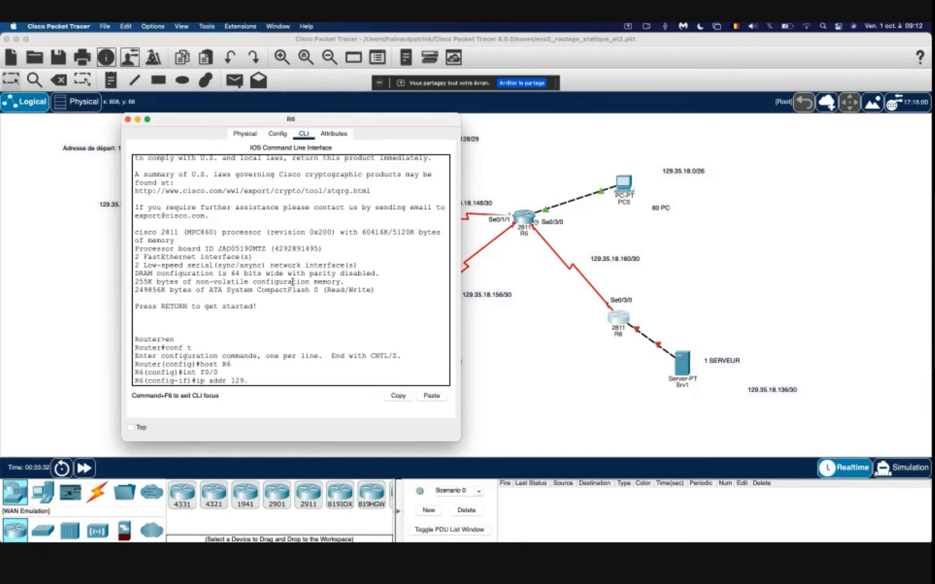
type("35.18.")
type("138 255.255.255.252")
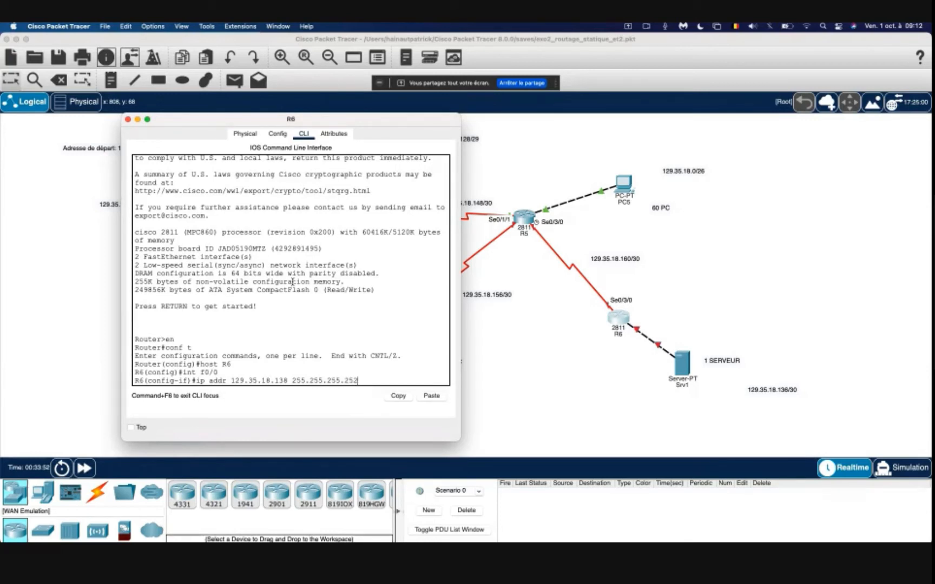
key("Return")
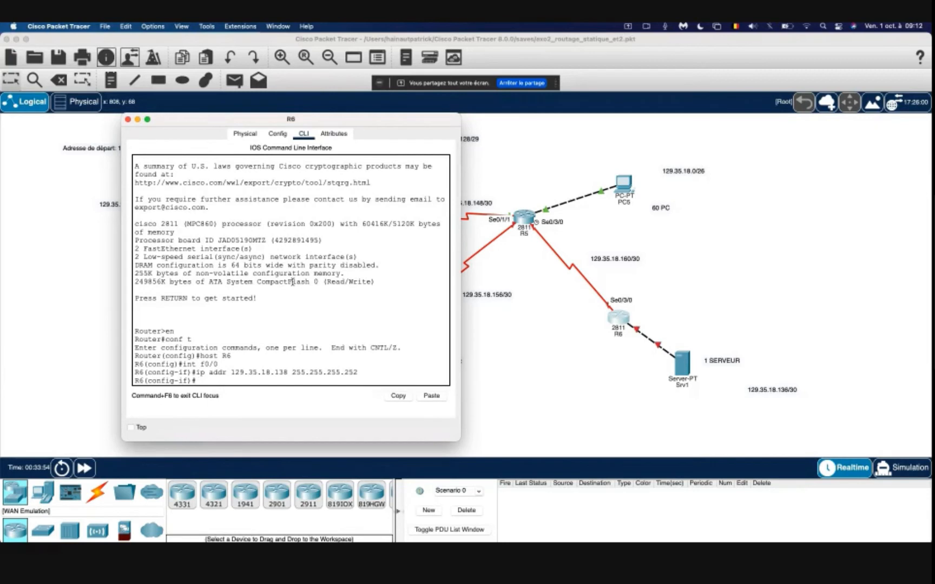
type("no shut")
key("Return")
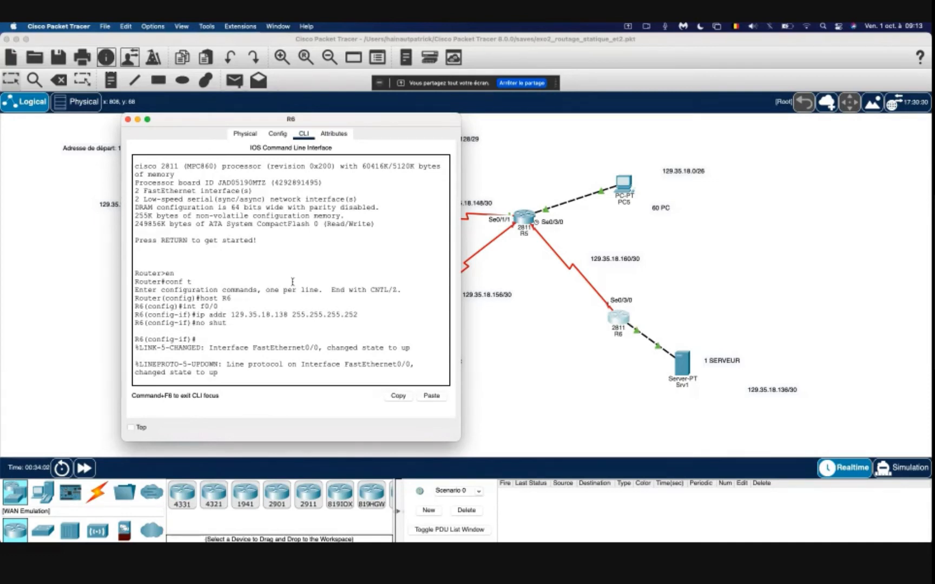
key("Return")
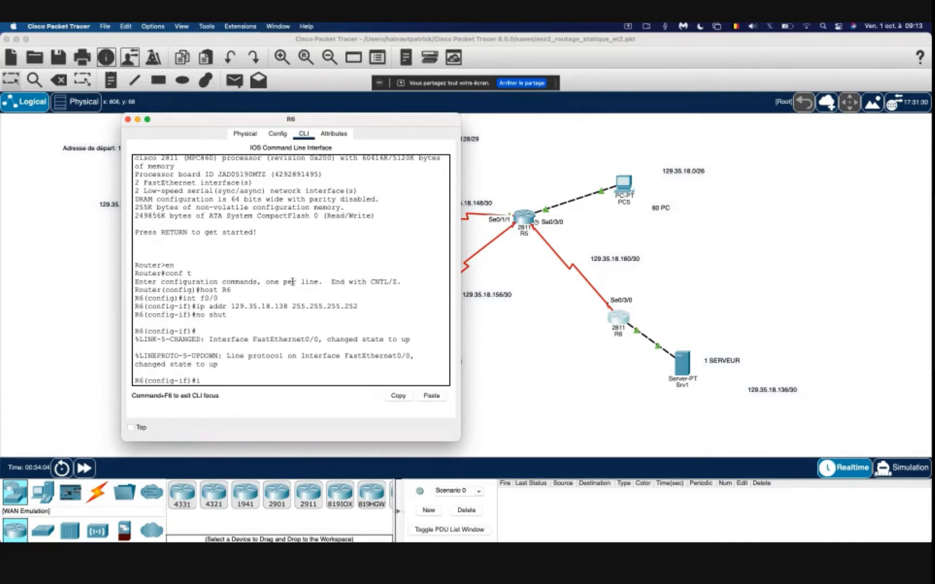
Step: Select R6's interface s0/3/0 and assign it the address 129.35.18.162 with mask 255.255.255.252
type("int s0/3/0")
key("Return")
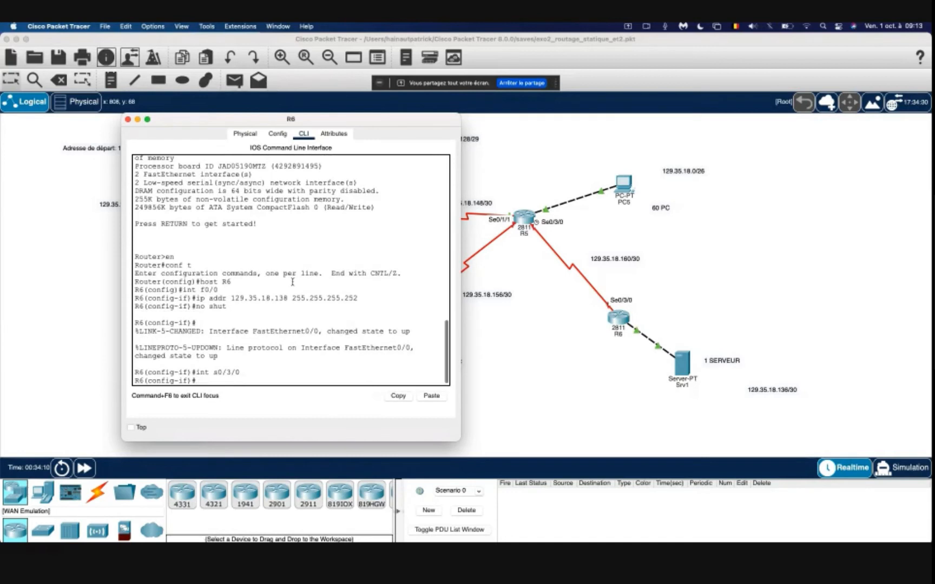
key("Up")
key("Up")
key("Up")
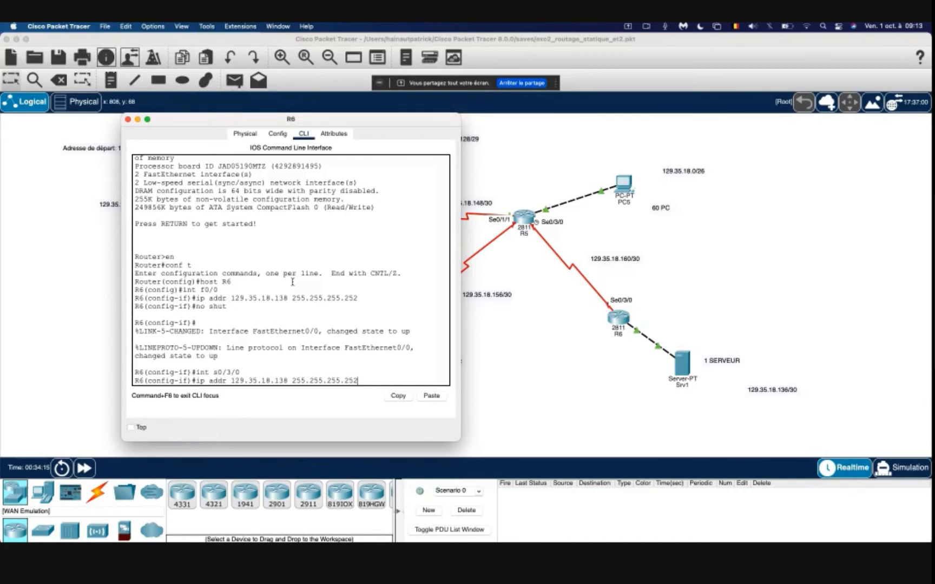
key("Left")
key("Left")
key("Left")
key("Left")
key("Left")
key("Left")
key("Left")
key("Left")
key("Left")
key("Left")
key("Left")
key("Left")
key("Left")
key("BackSpace")
key("BackSpace")
key("BackSpace")
type("162")
key("Return")
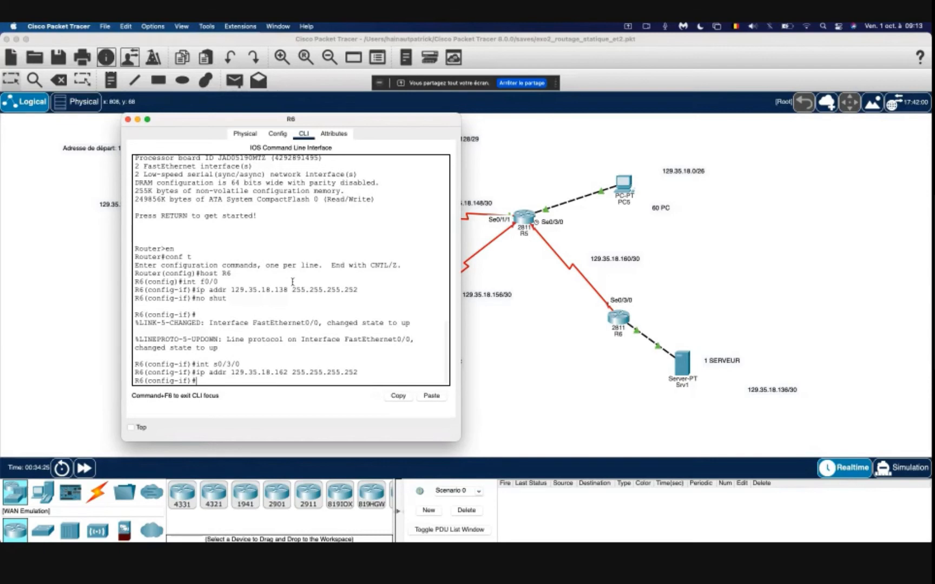
Step: Enable R6's interface s0/3/0 with no shut and close R6's window
type("no shut")
key("Return")
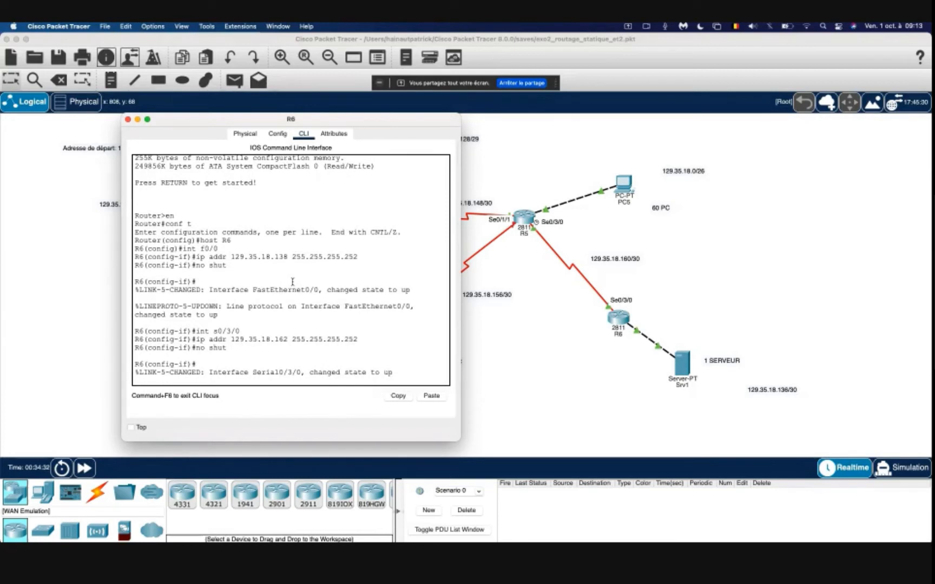
left_click(128, 119)
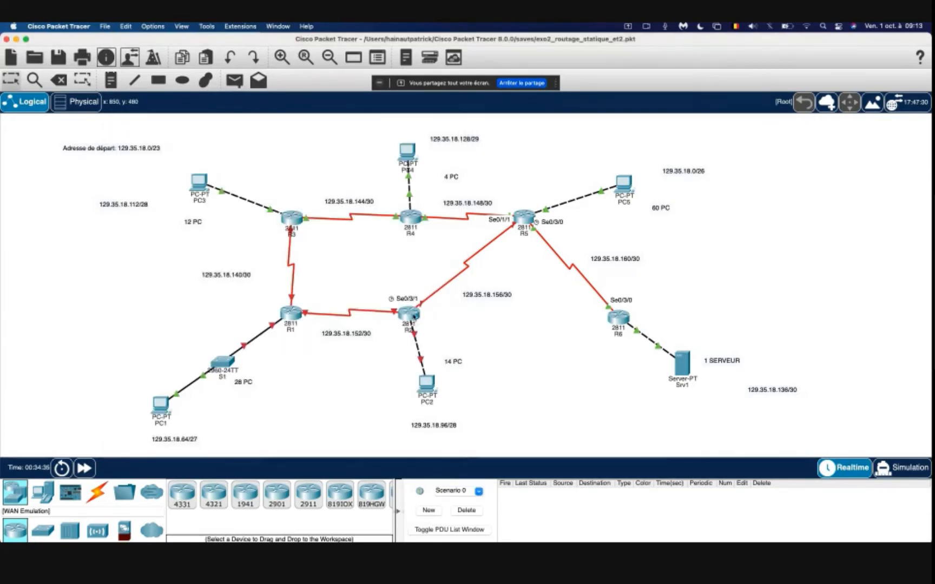
Step: Enter global configuration mode in router R2's command line with en and conf t, and set its hostname to R2
left_click(414, 317)
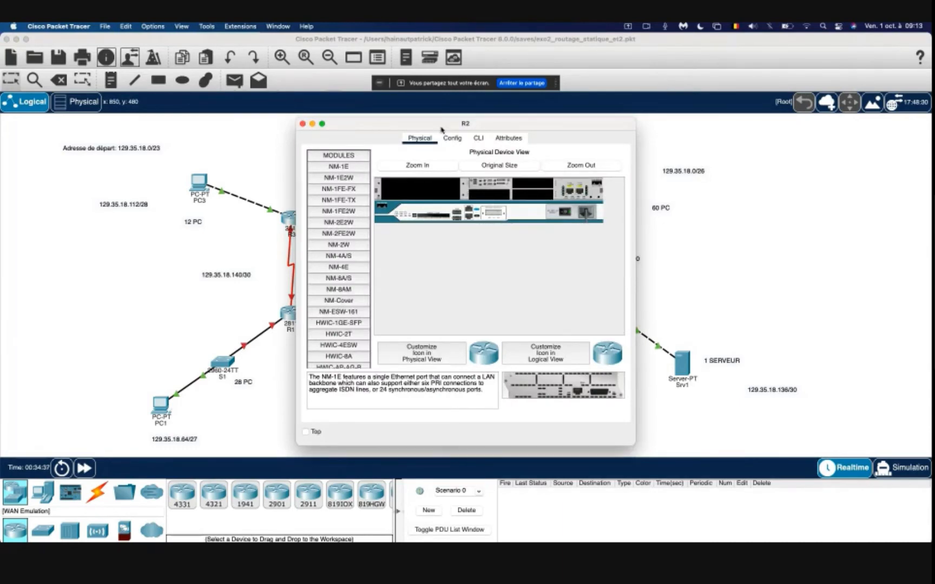
left_click_drag(440, 129, 692, 136)
left_click(728, 138)
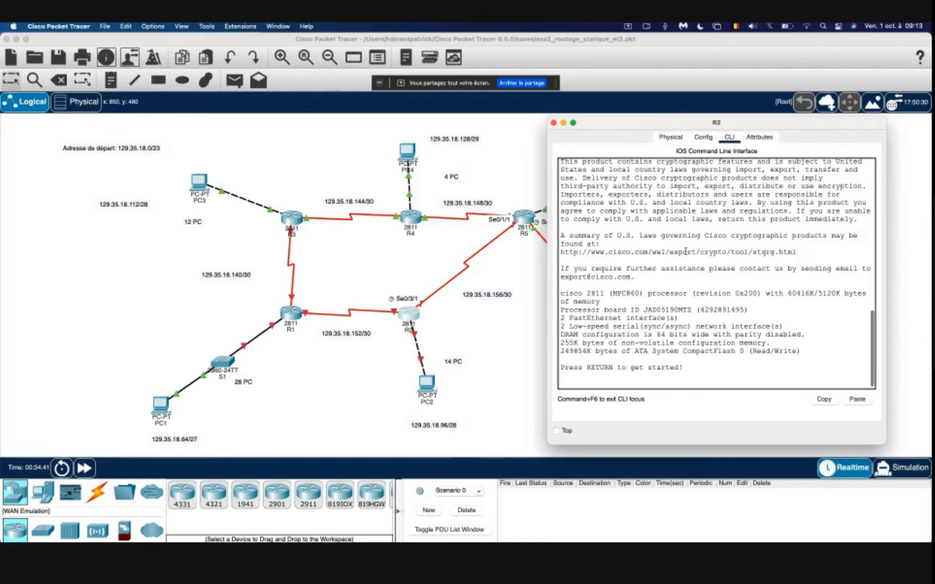
key("Return")
type("en")
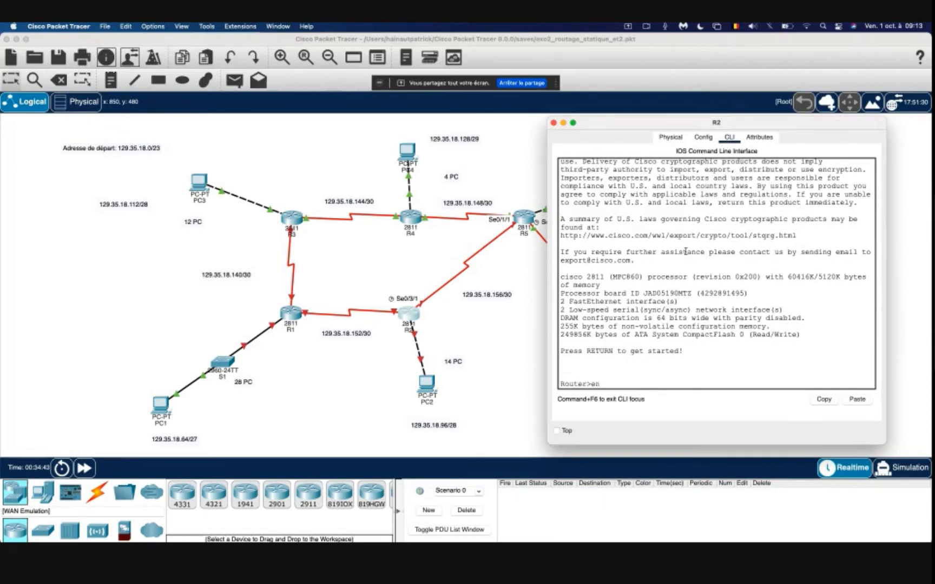
key("Return")
type("con")
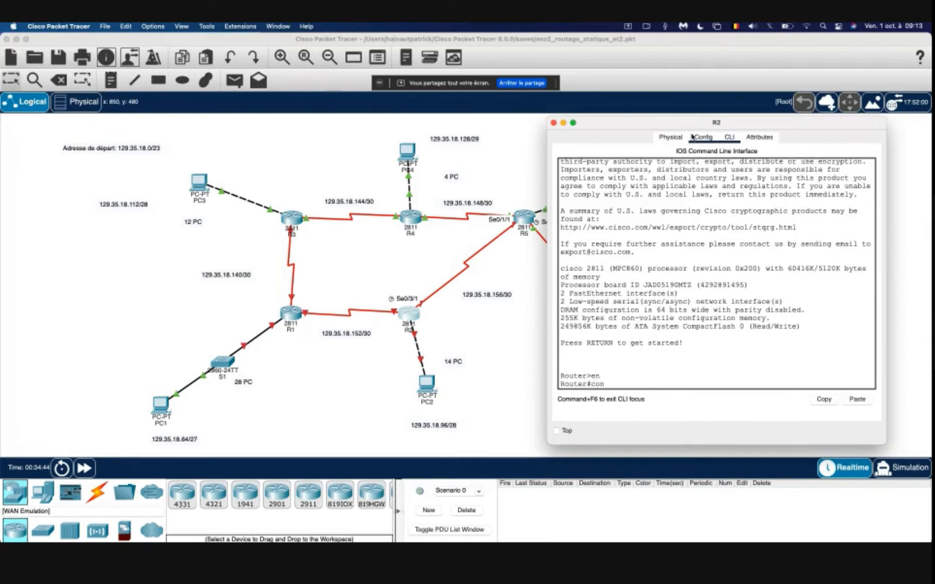
type("f t")
key("Return")
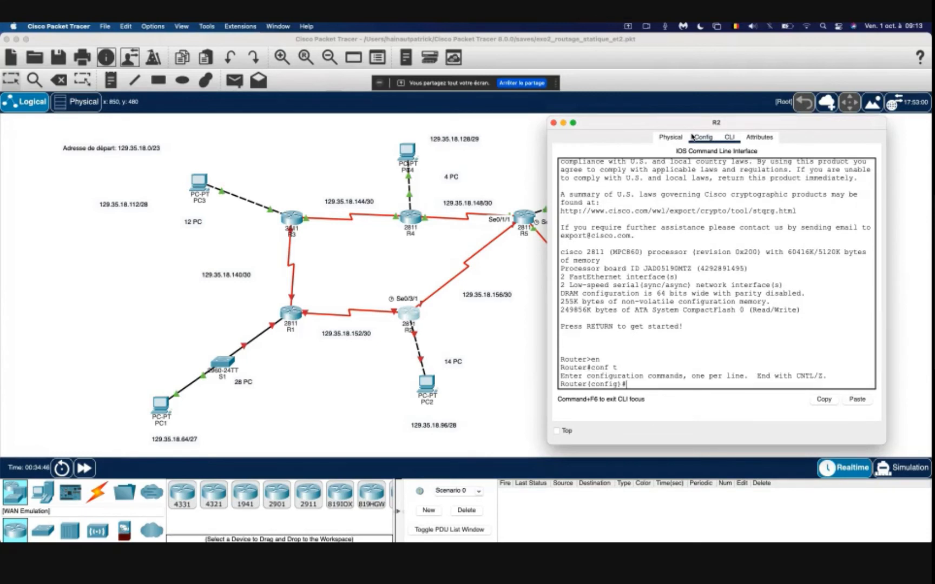
type("host R2")
key("Return")
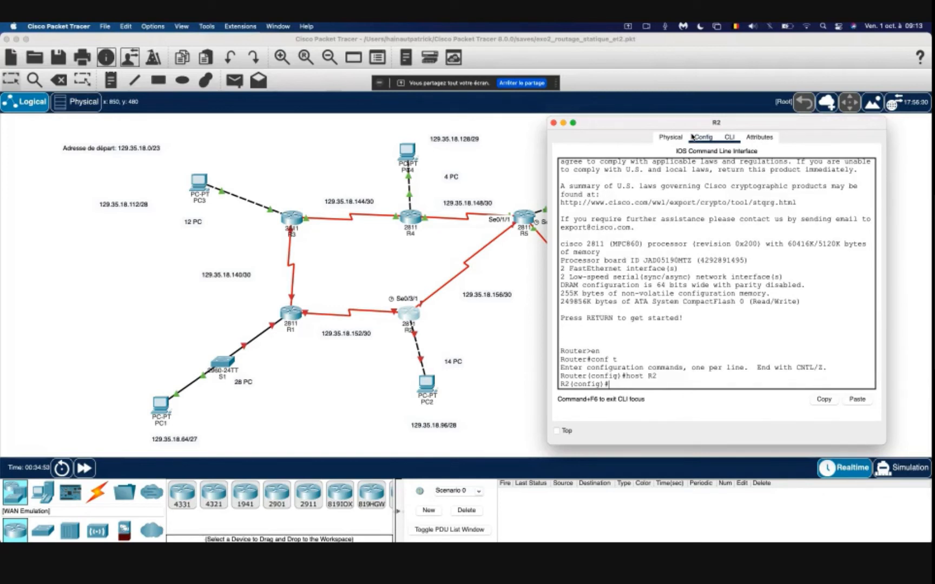
Step: Select R2's interface f0/0 and enter the address 129.35.18.110 with its subnet mask
type("int f0/0")
key("Return")
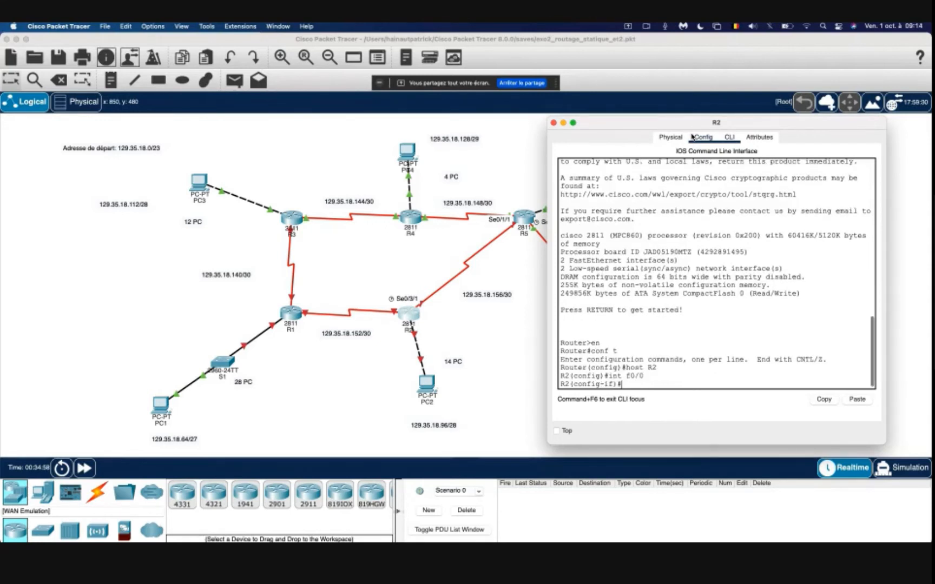
type("ip add")
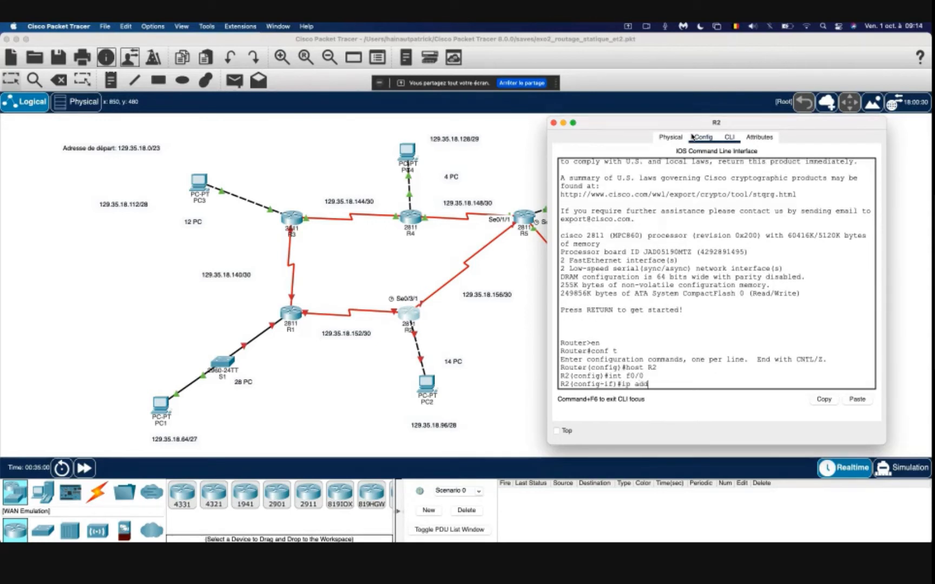
type("r 1")
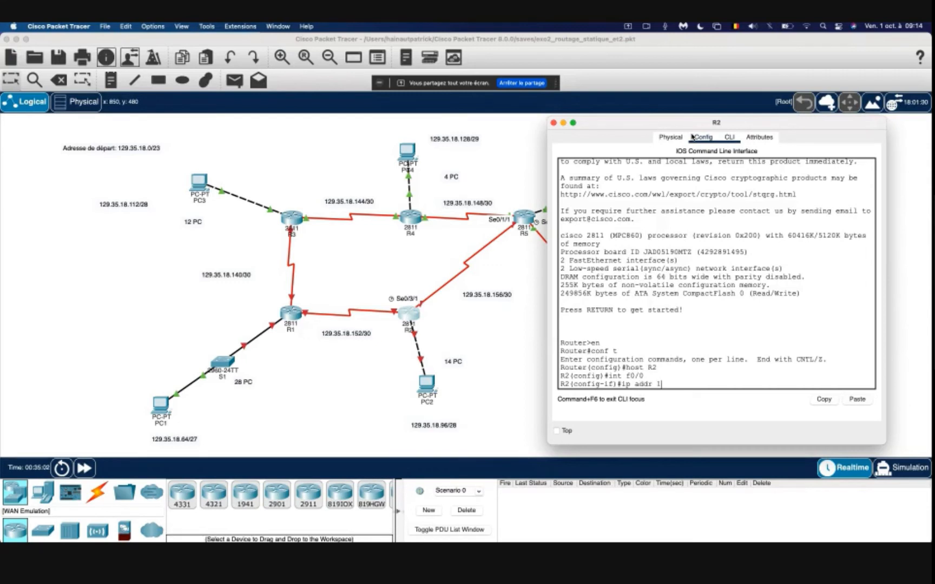
type("29.35")
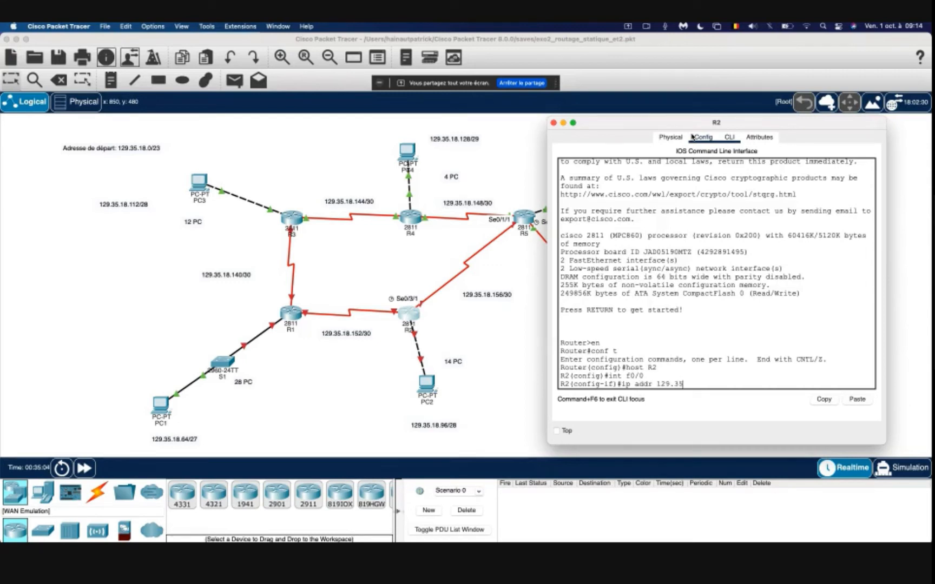
type(".18.")
type("110 255.25")
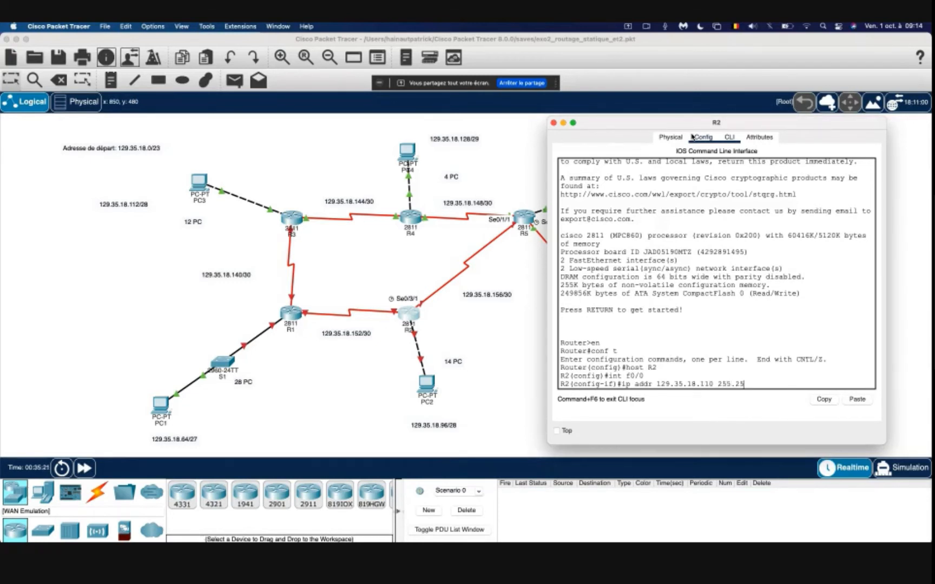
Step: Assign 129.35.18.110 with mask 255.255.255.240 to R2's interface f0/0 and enable the interface
type("5.255")
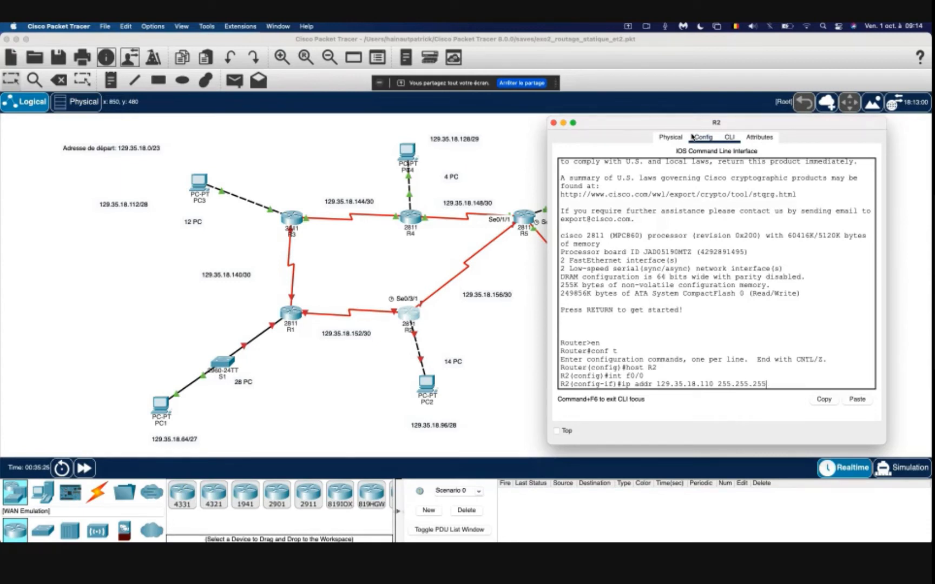
type(".240")
key("Return")
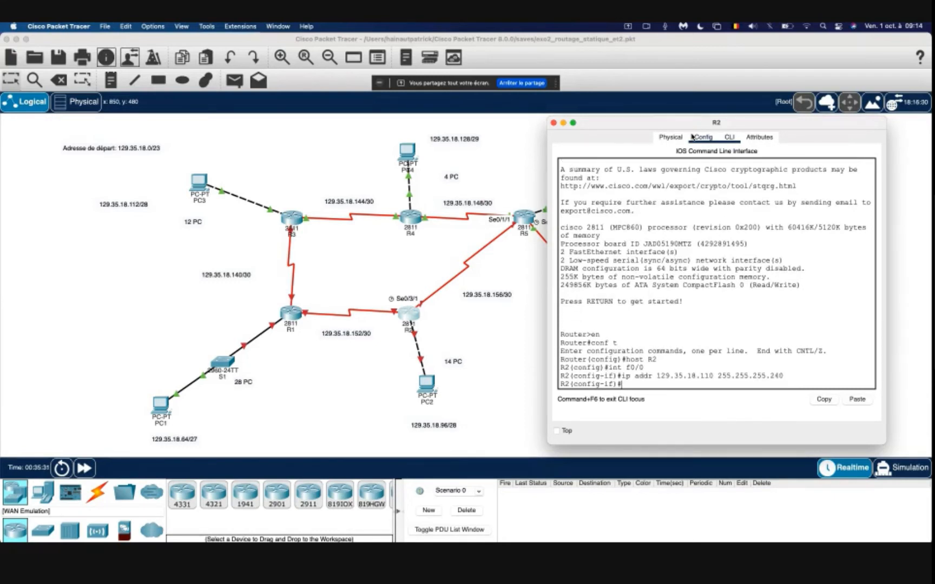
type("no shut")
key("Return")
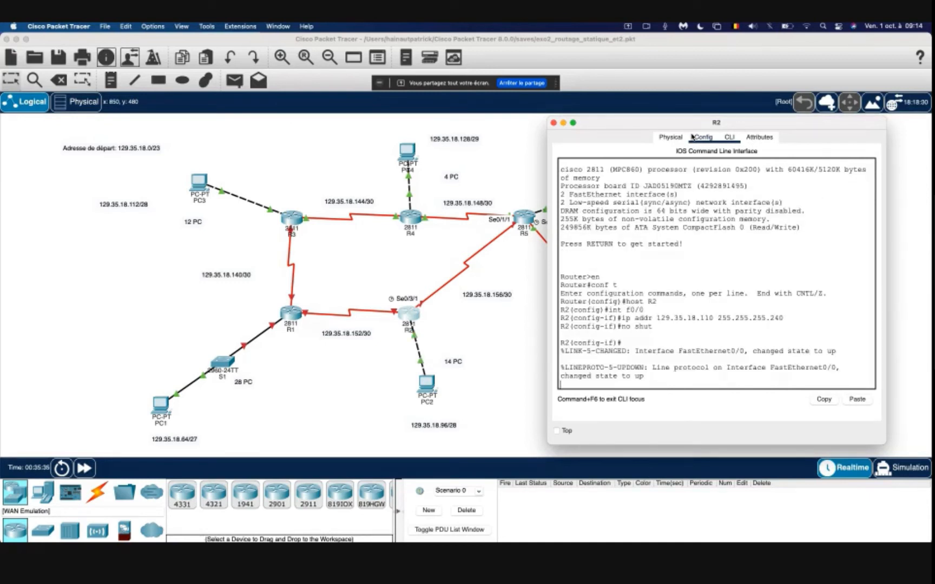
key("Return")
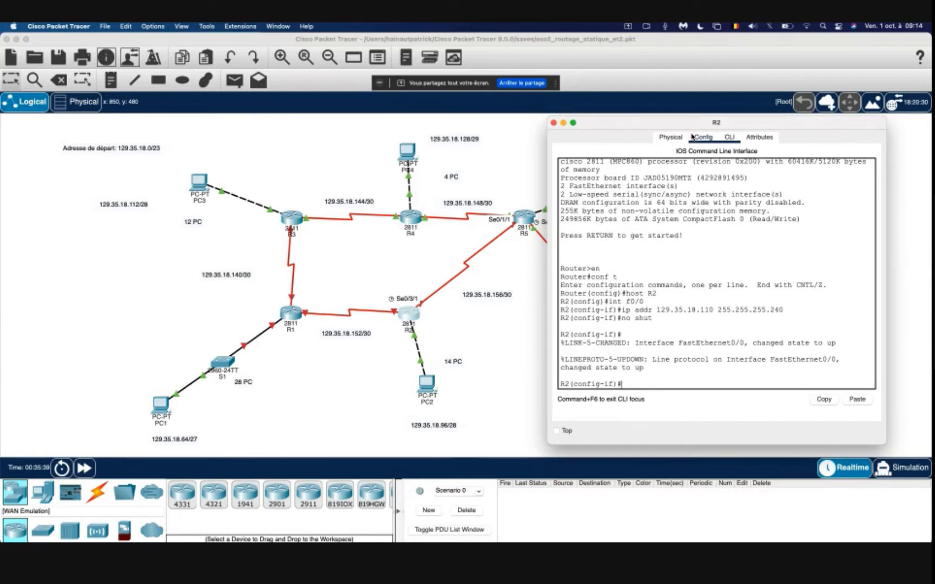
Step: Check R2's serial links in the topology, then assign 129.35.18.158 with mask 255.255.255.252 to its interface s0/3/1
left_click(470, 323)
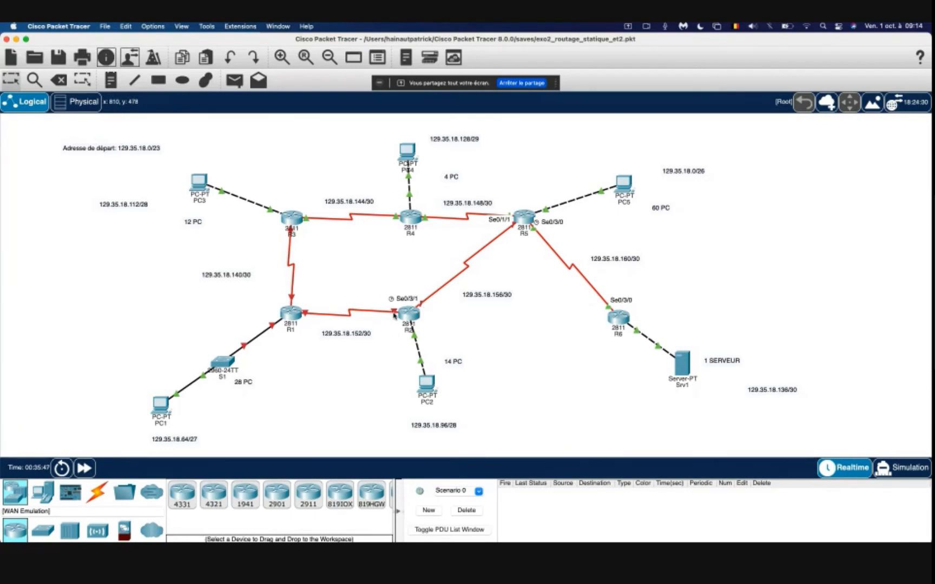
mouse_move(393, 313)
left_click(412, 321)
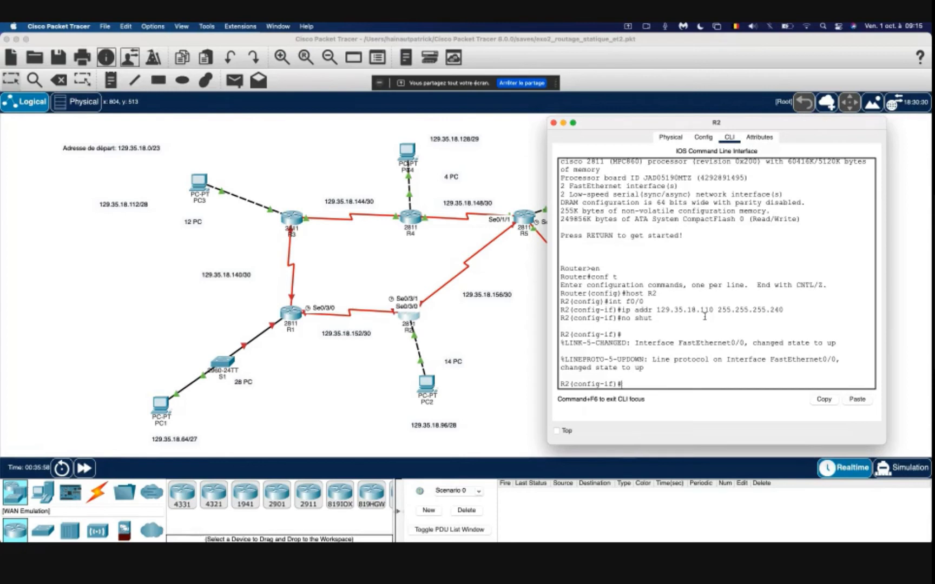
type("int s0/3/1")
key("Return")
type("no shut")
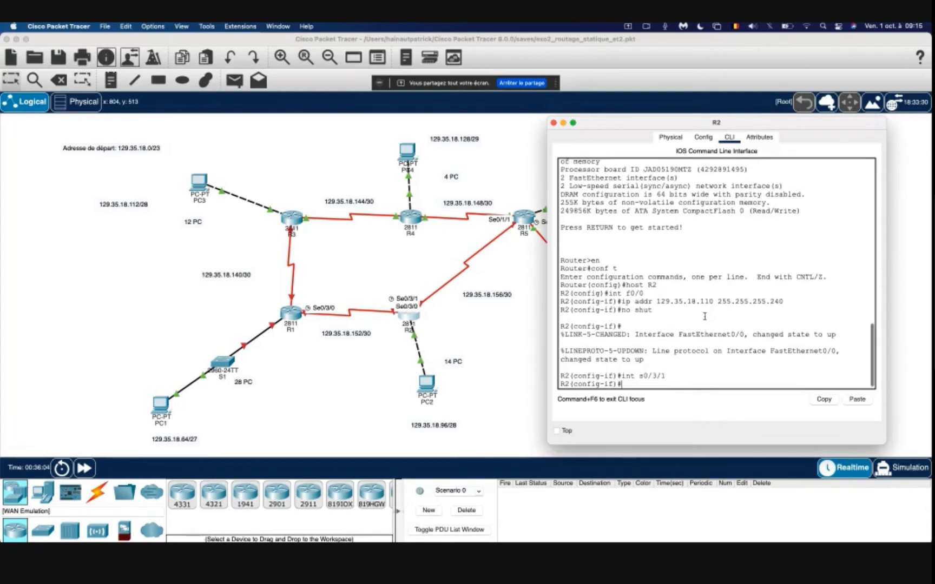
key("Up")
key("Up")
key("Up")
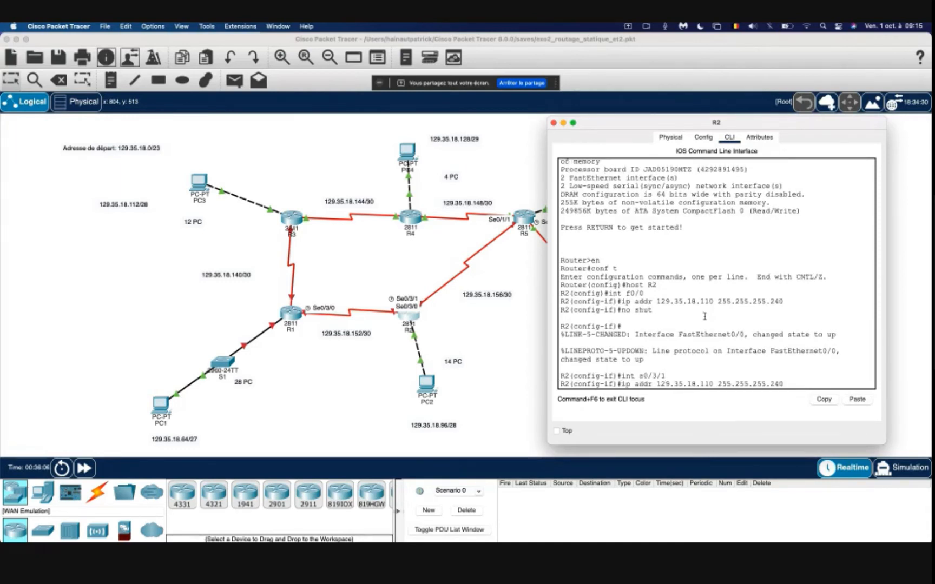
key("BackSpace")
key("BackSpace")
key("BackSpace")
type("2")
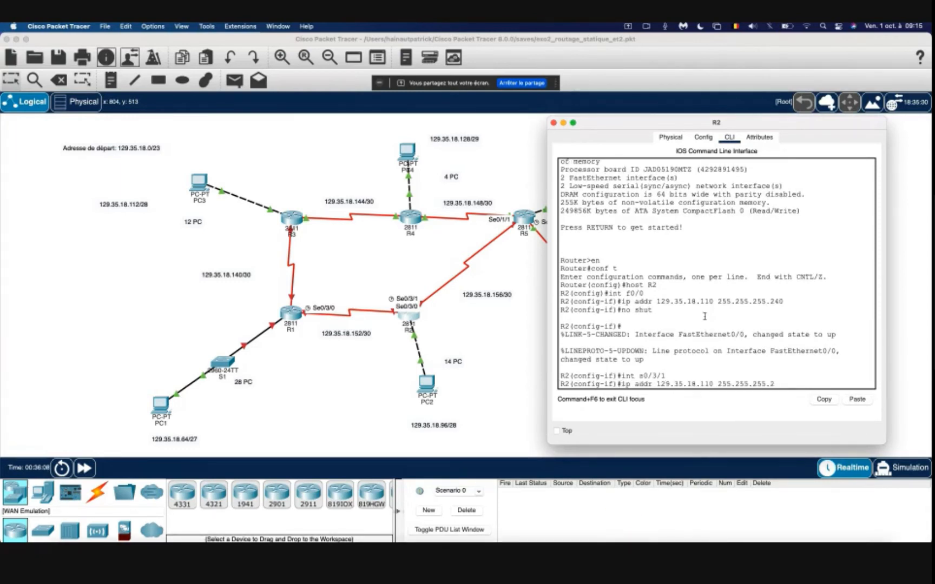
type("52")
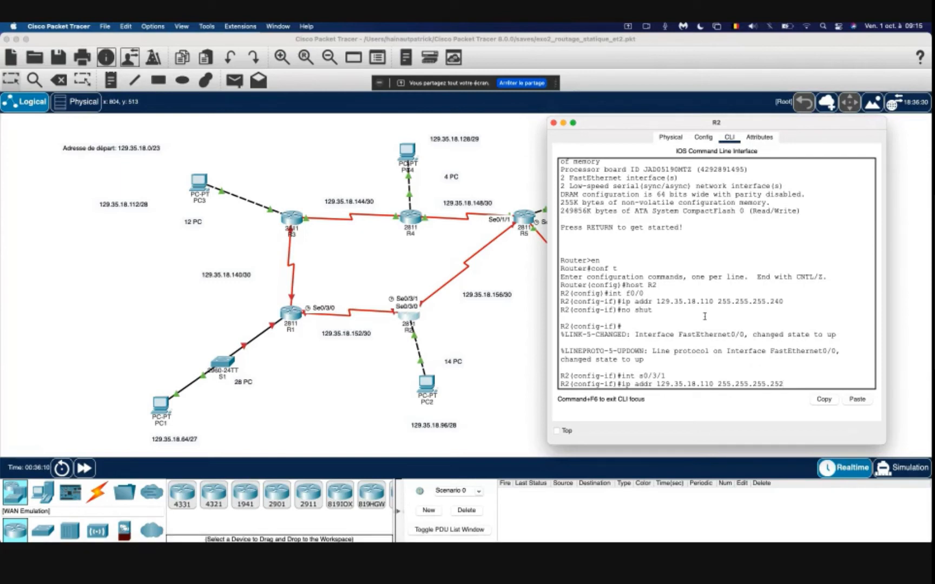
key("Left")
key("Left")
key("Left")
key("Left")
key("Left")
key("Left")
key("BackSpace")
key("BackSpace")
type("58")
key("Return")
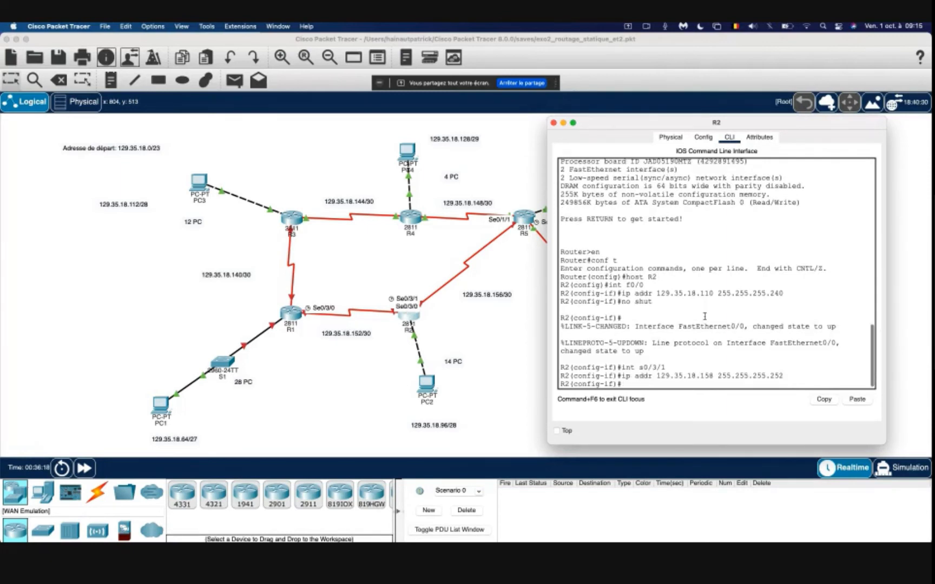
Step: Set the clock rate of R2's interface s0/3/1 to 64000 and enable the interface
type("clock r")
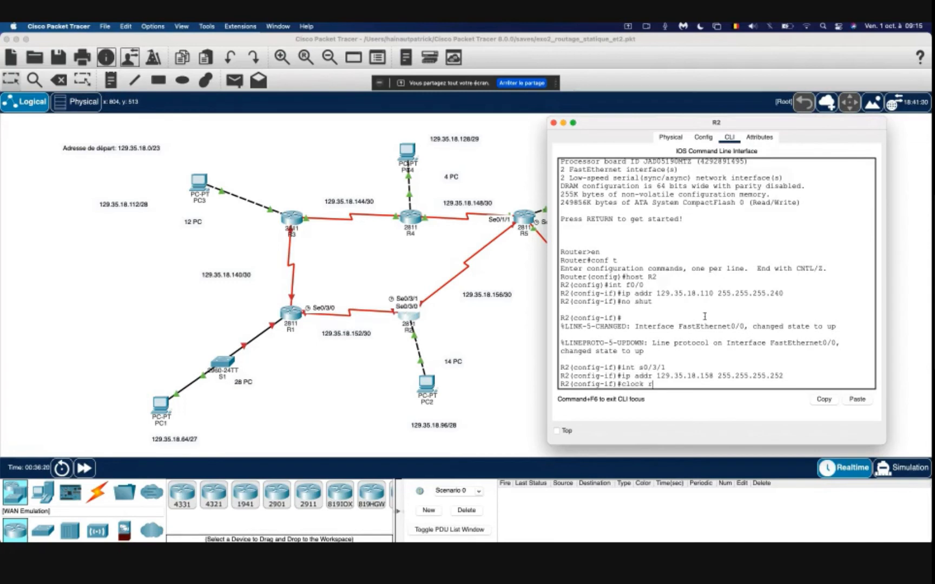
type("atee")
key("BackSpace")
key("BackSpace")
key("BackSpace")
type("e 64000")
key("Return")
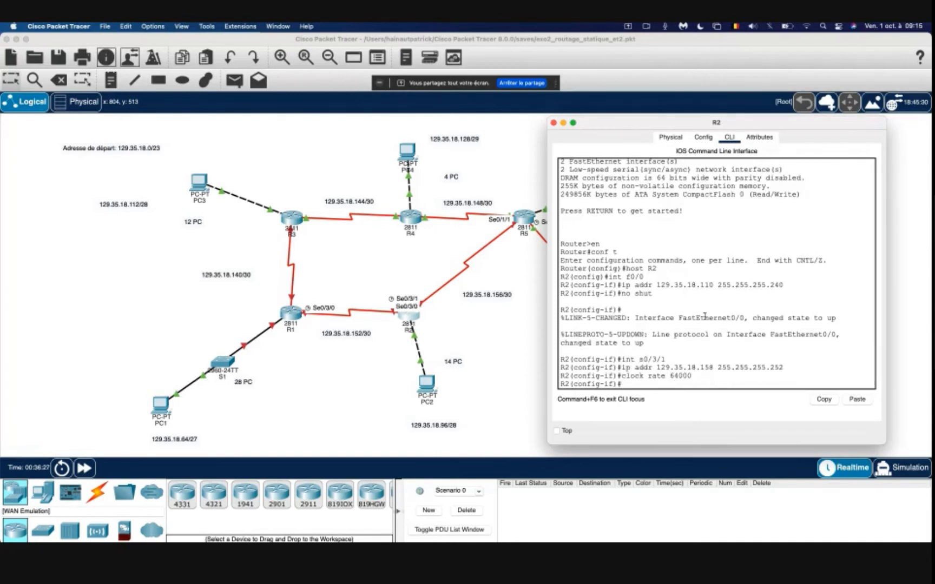
type("no shut")
key("Return")
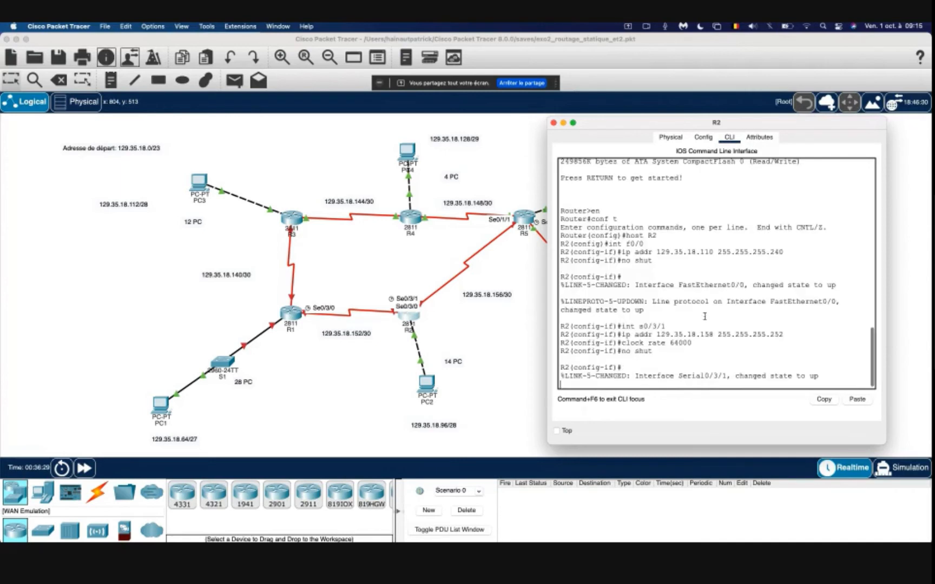
key("Return")
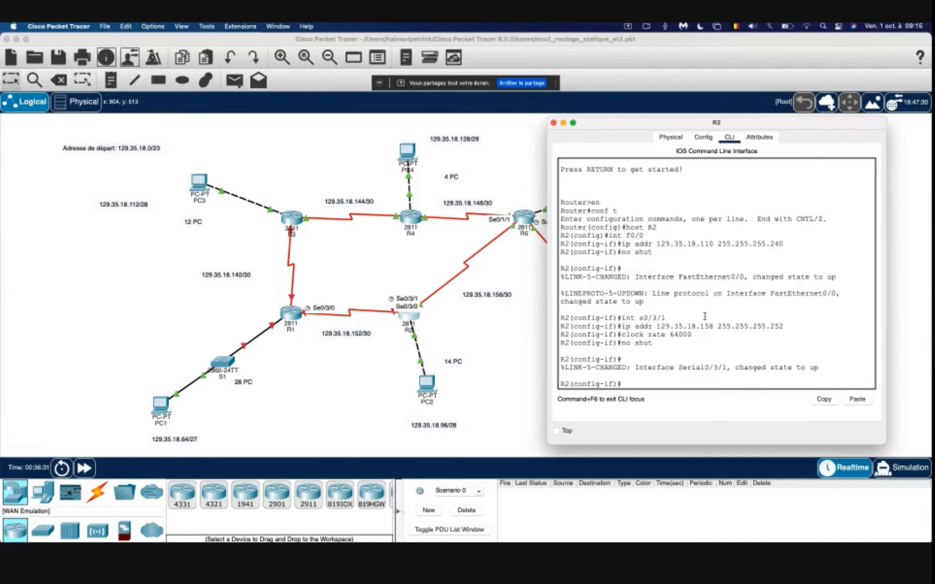
Step: Assign 129.35.18.154 with mask 255.255.255.252 to R2's interface s0/3/0
key("Up")
key("Up")
key("Up")
key("Up")
type("0")
key("Return")
key("Up")
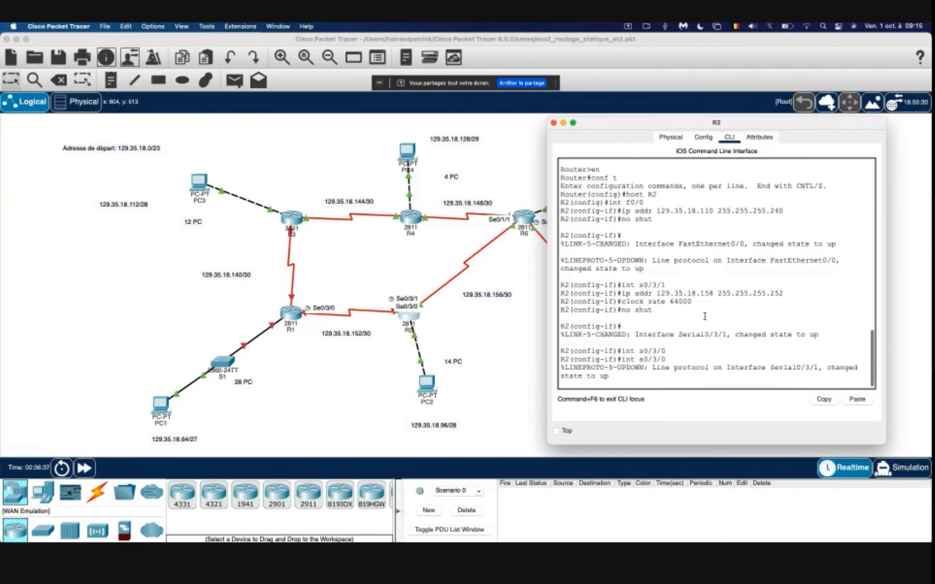
key("Up")
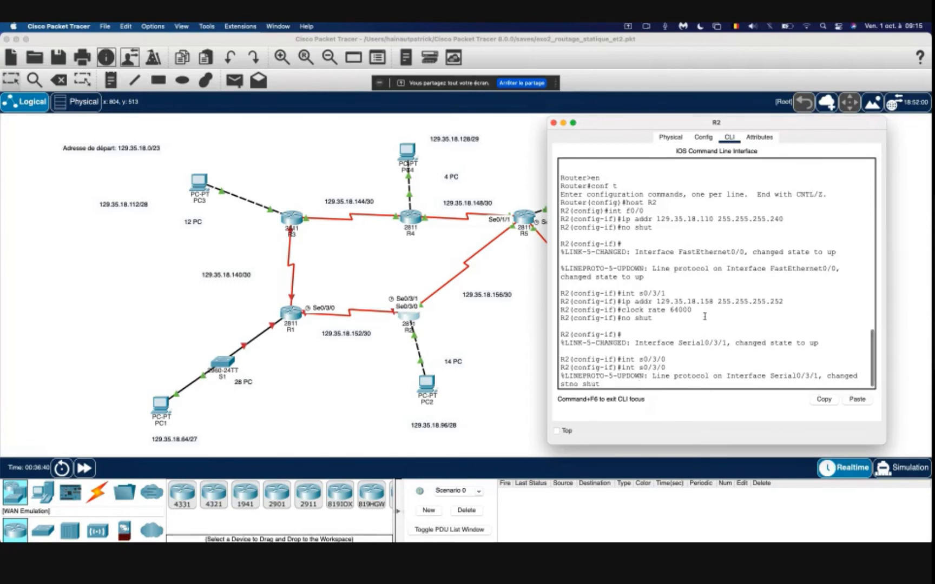
key("Up")
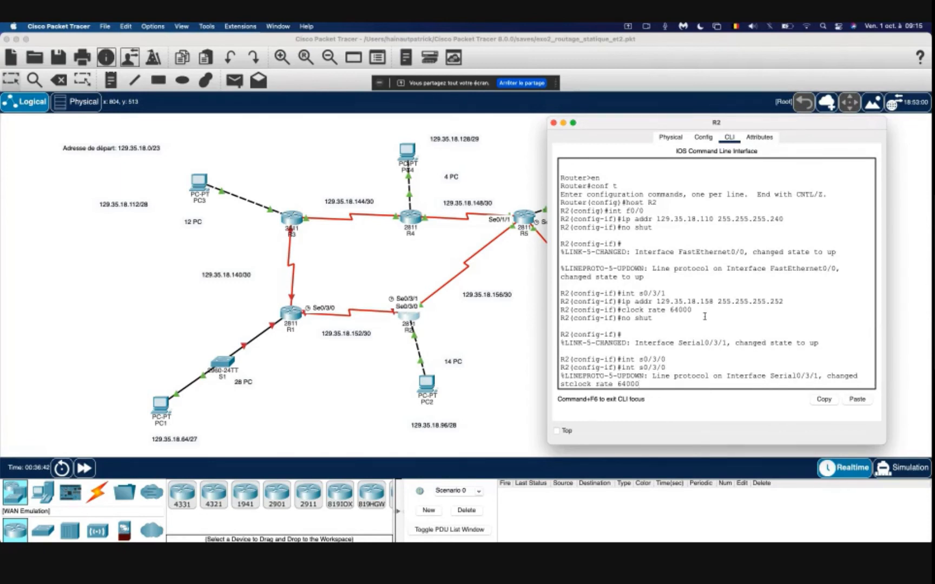
key("Up")
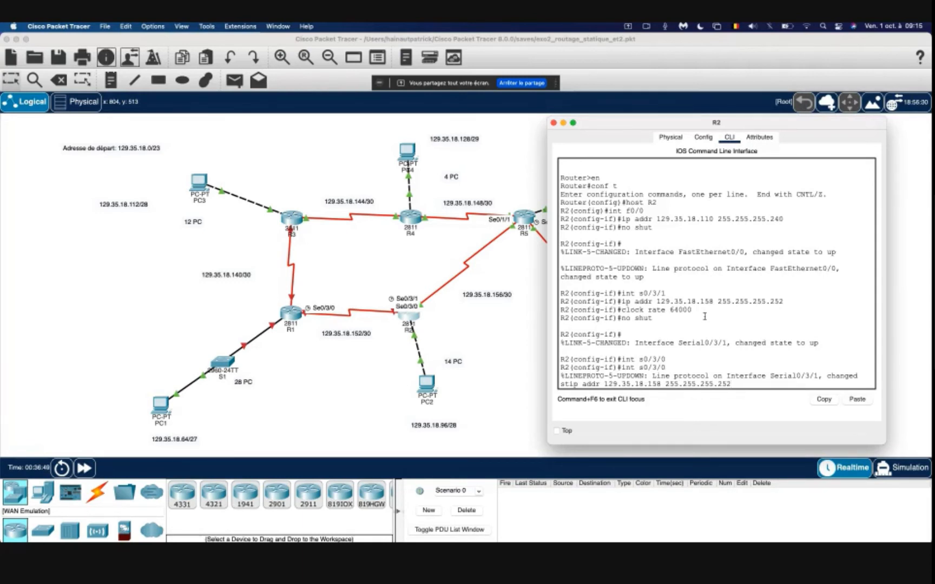
key("Left")
key("Left")
key("Left")
key("Left")
key("Left")
key("Left")
key("Left")
key("Left")
key("Left")
key("Left")
key("Left")
key("Left")
key("Left")
key("Left")
key("Left")
key("Left")
key("BackSpace")
type("4")
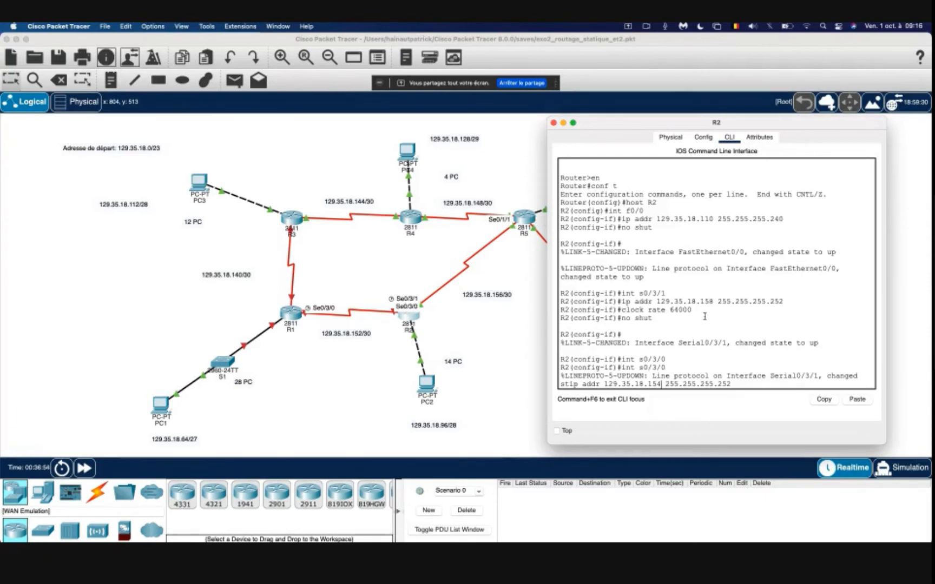
key("Return")
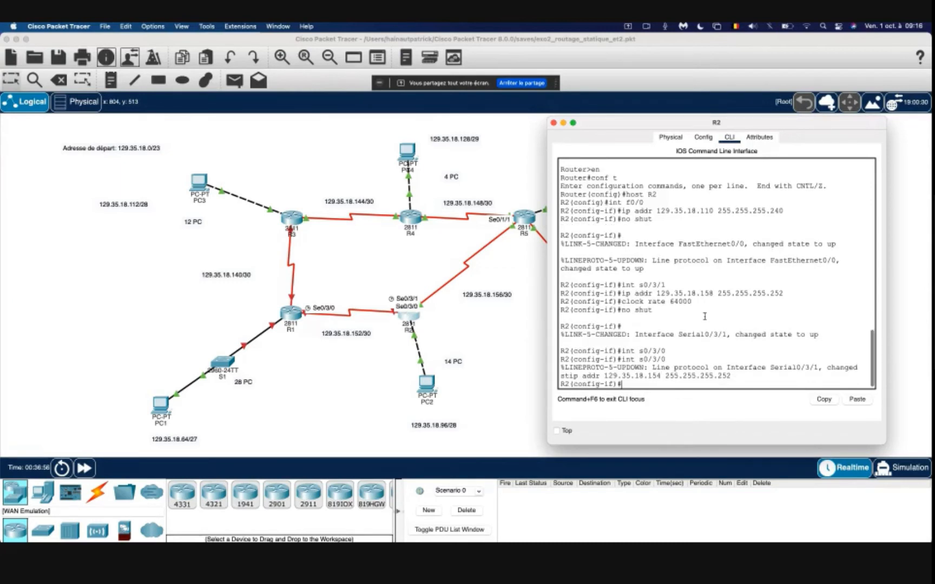
Step: Enable R2's interface s0/3/0 and close the R2 device window
type("no shut")
key("Return")
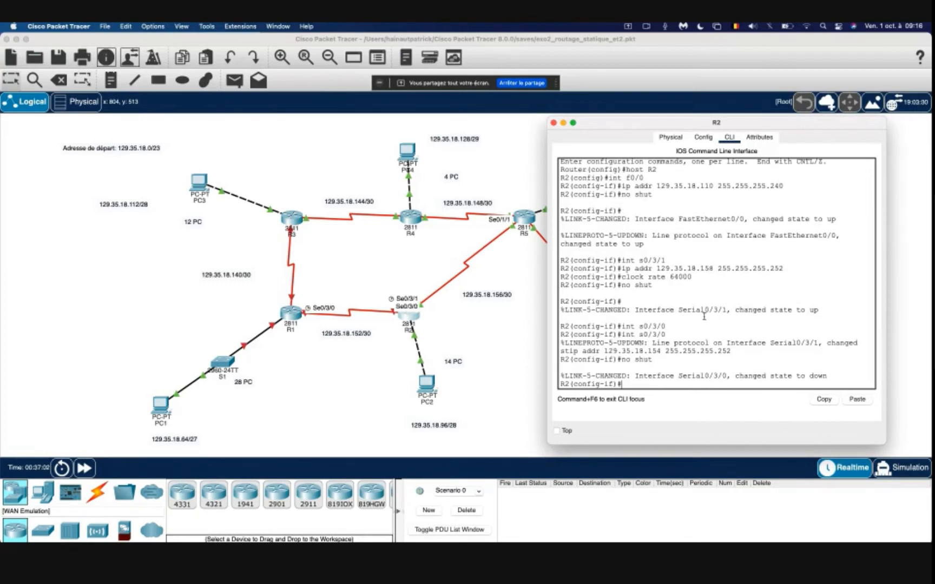
left_click(553, 123)
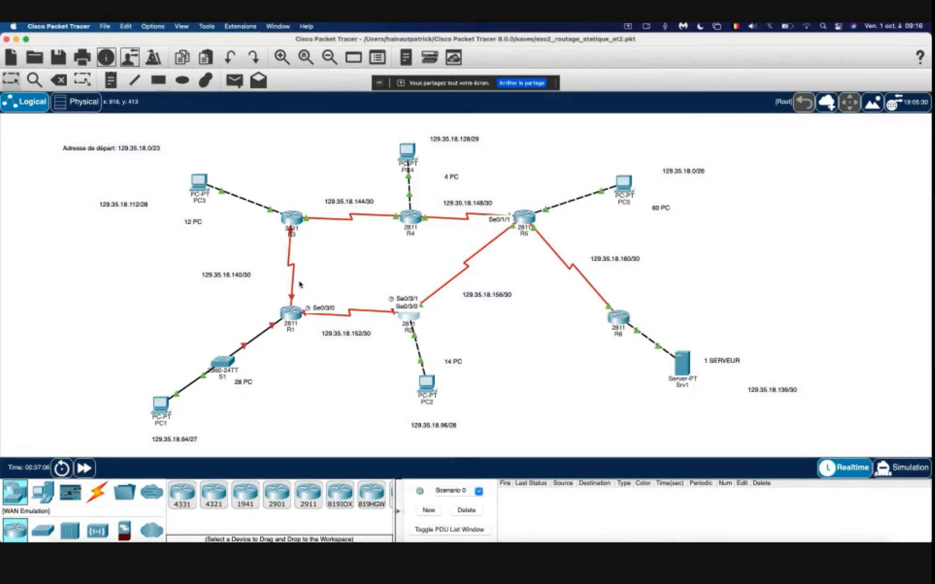
Step: Open router R1's command line, enter global configuration mode and set the hostname to R1
left_click(290, 313)
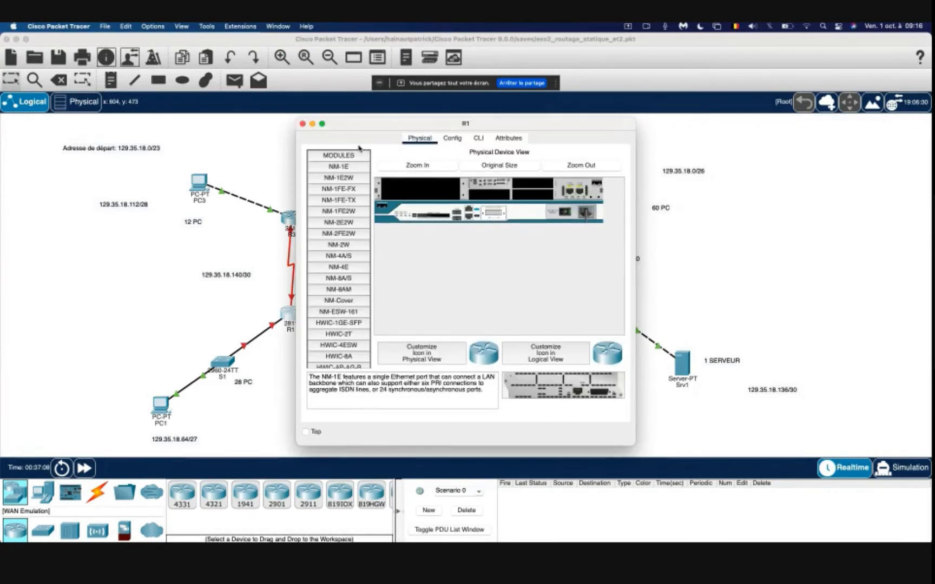
left_click_drag(374, 124, 526, 120)
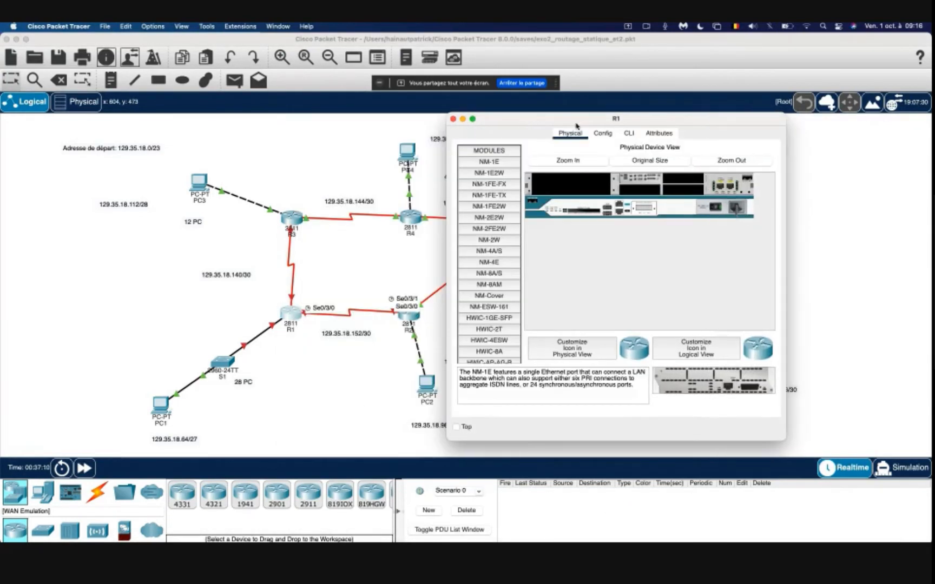
left_click(628, 134)
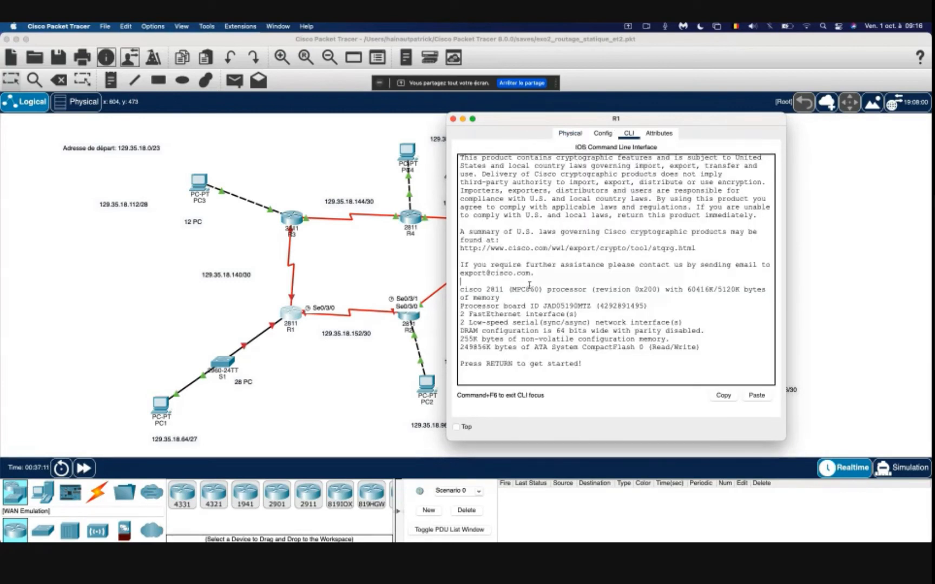
key("Return")
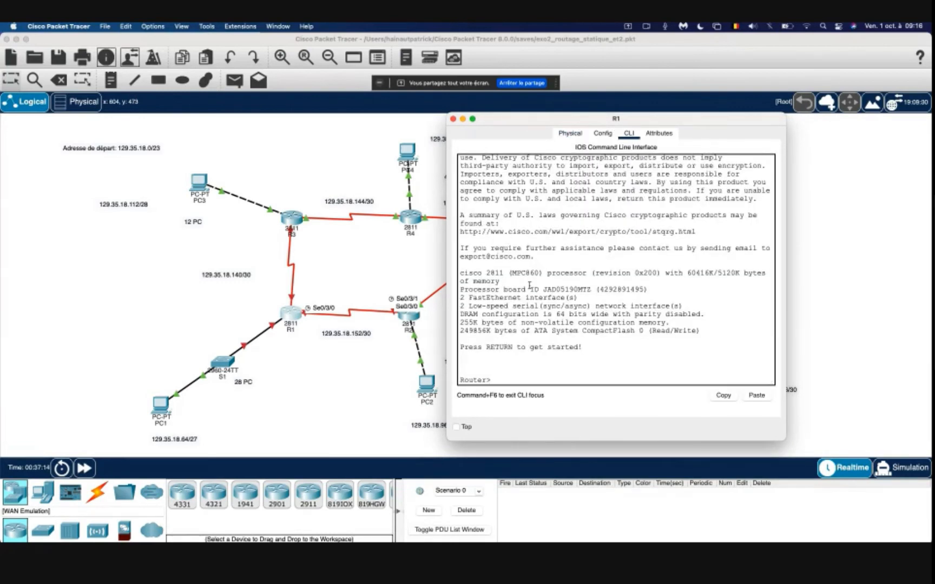
type("en")
key("Return")
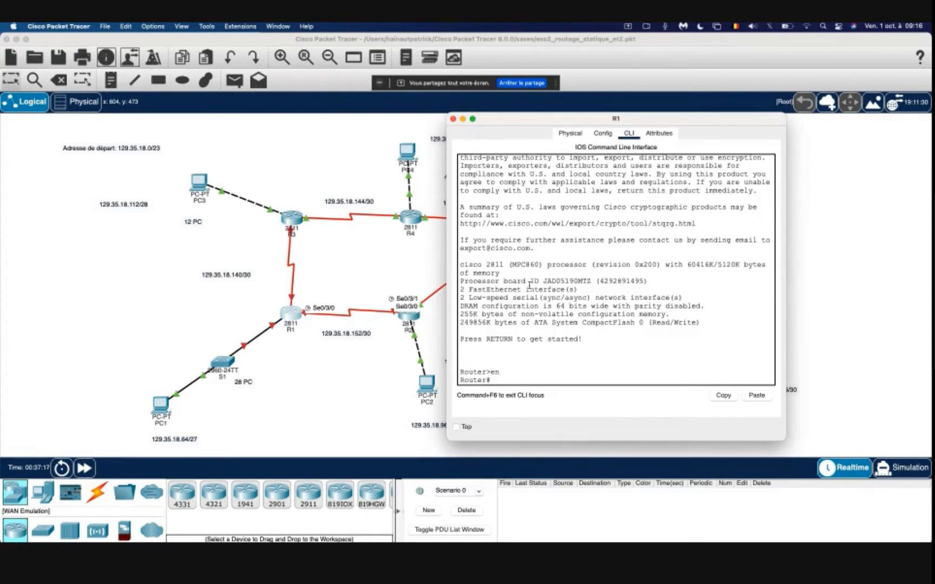
type("conf t")
key("Return")
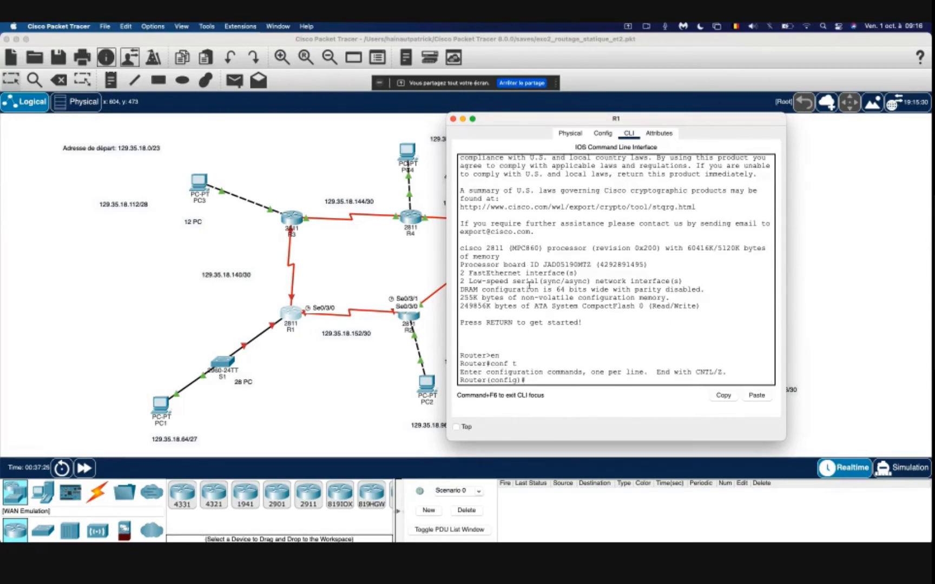
type("host R1")
key("Return")
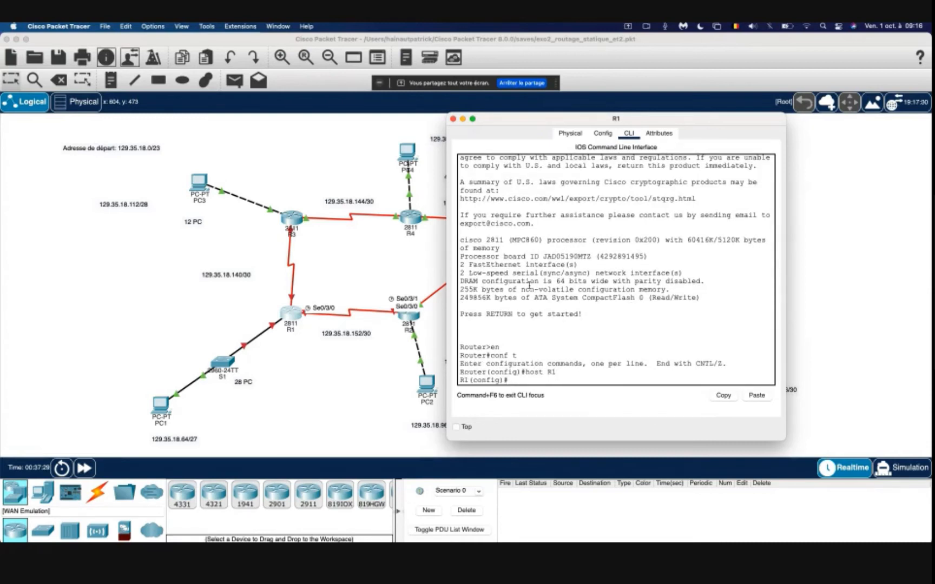
Step: Assign 129.35.18.94 with mask 255.255.255.224 to R1's interface f0/0 and enable the interface
type("int f0/0")
key("Return")
key("Return")
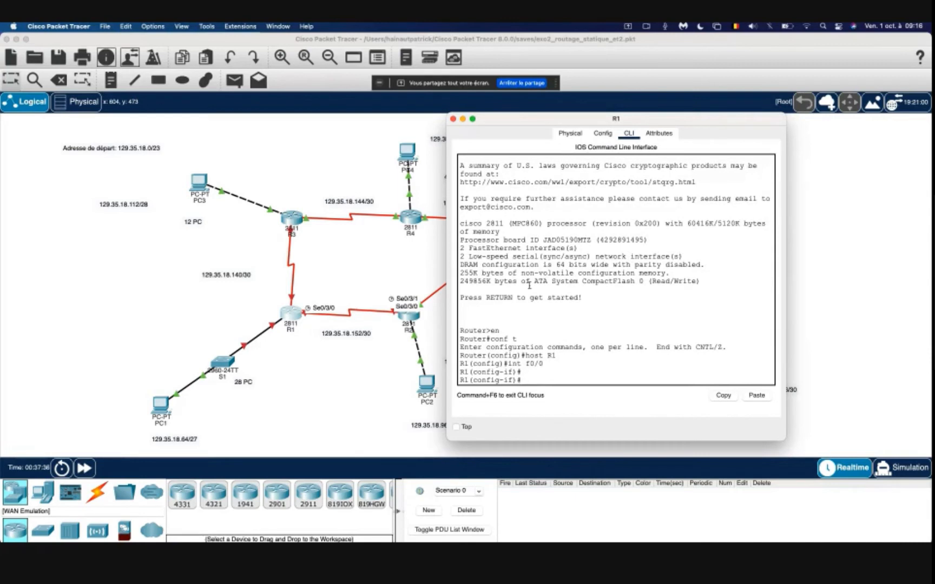
type("ip addr 129.35.18.9")
type("4 255.255")
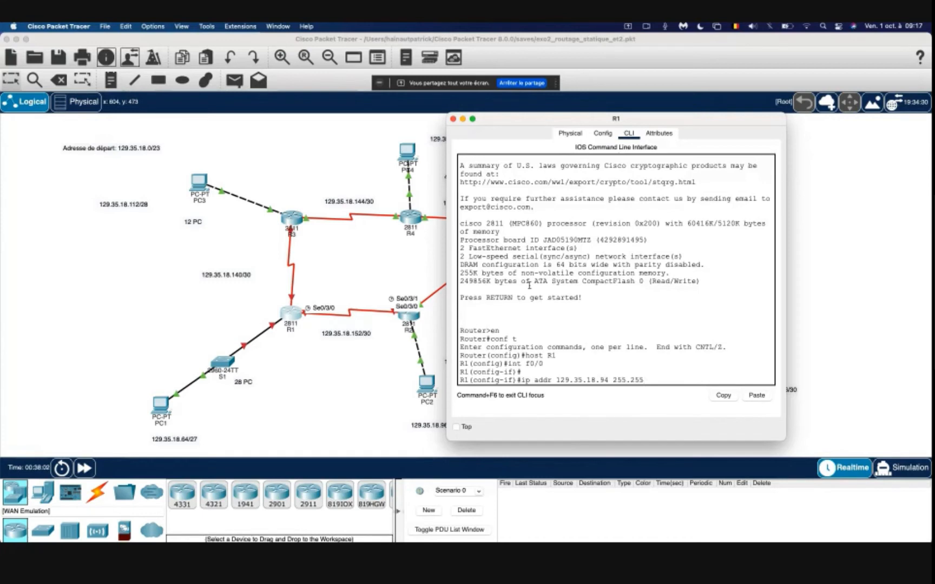
type(".255.224")
key("Return")
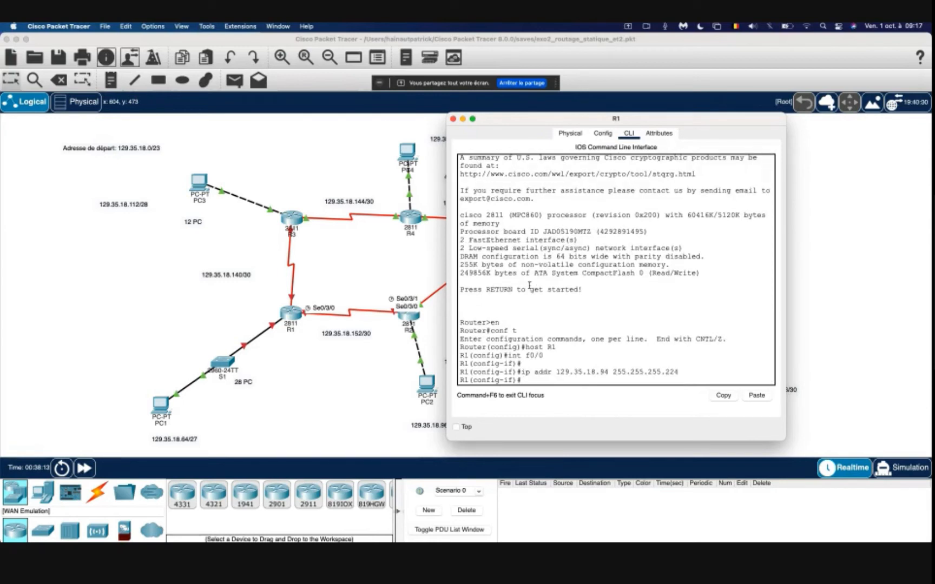
type("no shut")
key("Return")
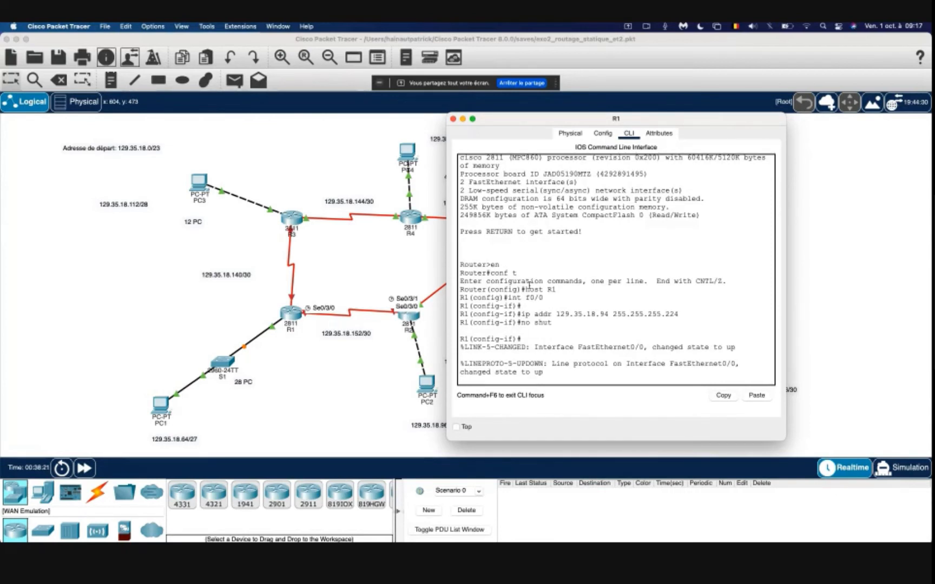
key("Return")
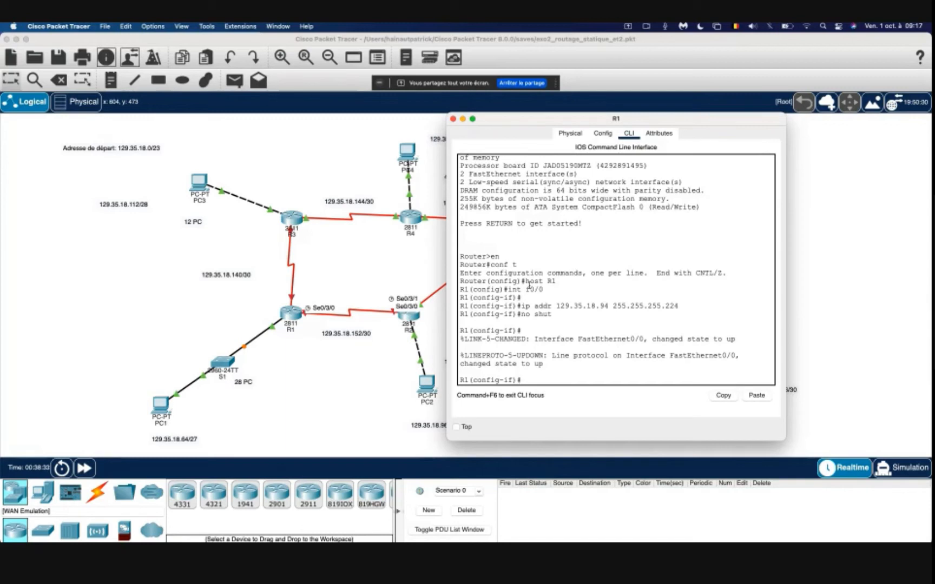
Step: Assign 129.35.18.153 with mask 255.255.255.252 to R1's interface s0/3/0
type("int s0/3/0")
key("Return")
type("no shut")
key("Up")
key("Up")
key("Up")
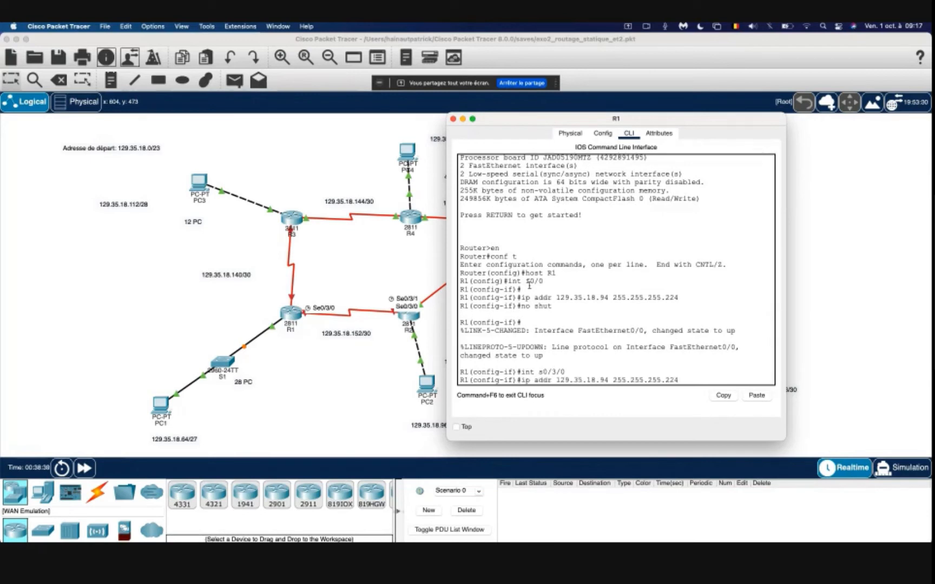
key("BackSpace")
type("52")
key("Left")
key("Left")
key("Left")
key("Left")
key("Left")
key("Left")
key("Left")
key("Left")
key("Left")
key("Left")
key("Left")
key("Left")
key("Left")
key("Left")
key("Left")
key("Left")
key("BackSpace")
key("BackSpace")
type("153")
key("Return")
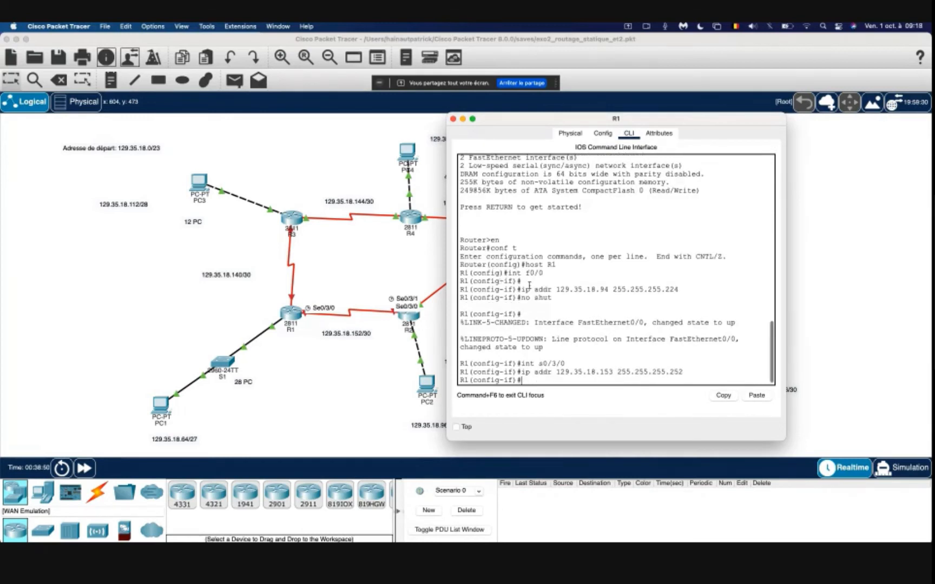
Step: Set the clock rate of R1's interface s0/3/0 to 64000 and enable the interface
type("clock rate")
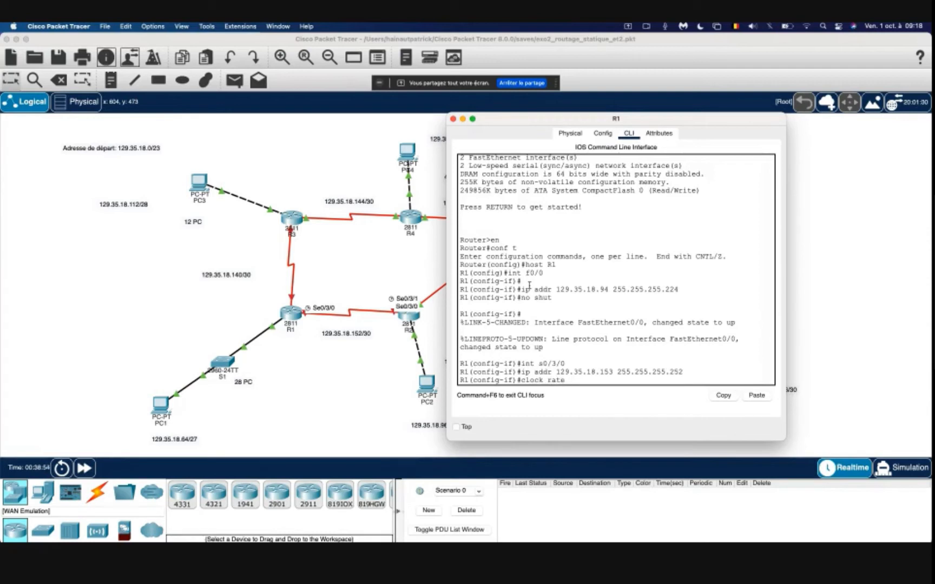
type(" 64000")
key("Return")
type("no")
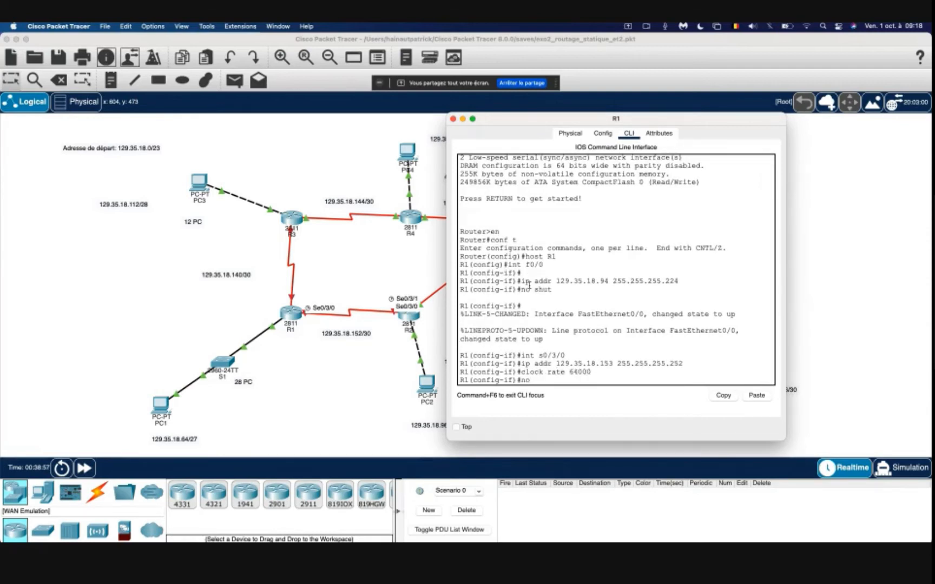
type(" shut")
key("Return")
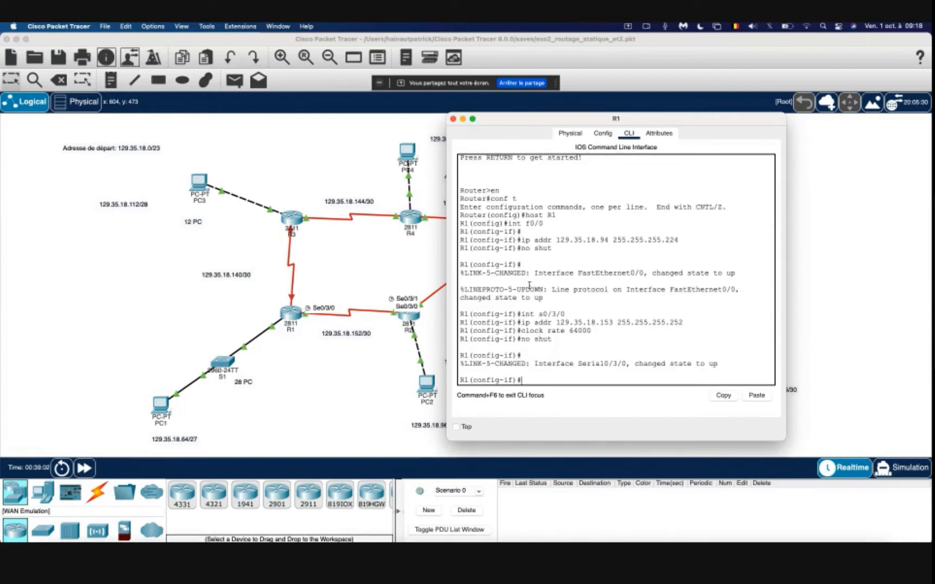
Step: Assign 129.35.18.142 with mask 255.255.255.252 to R1's interface s0/3/1
key("Up")
key("Up")
key("Up")
key("Up")
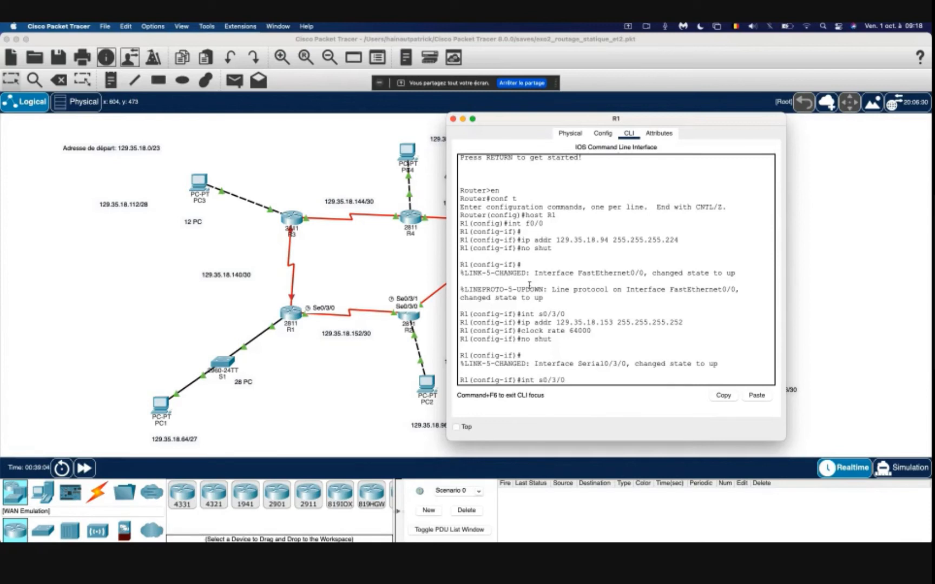
type("0")
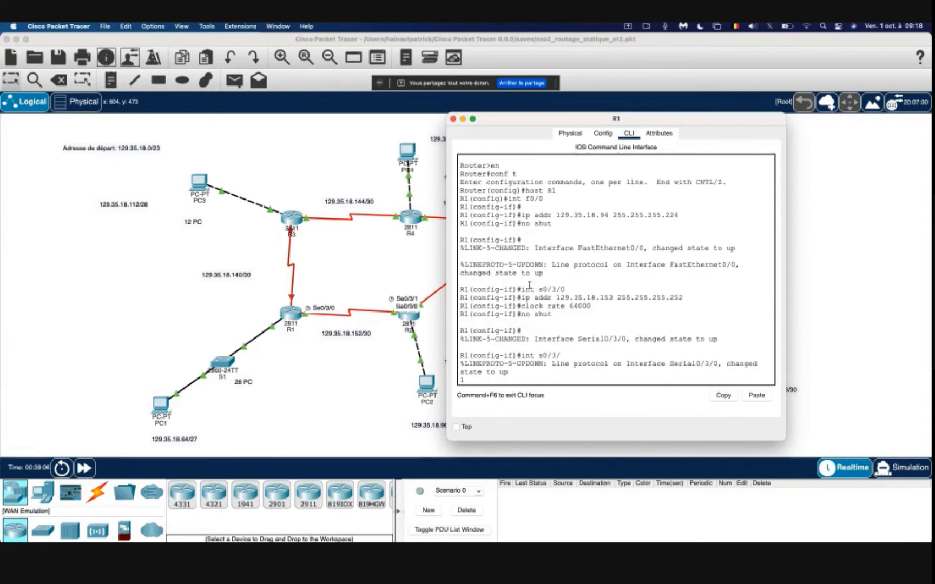
key("Return")
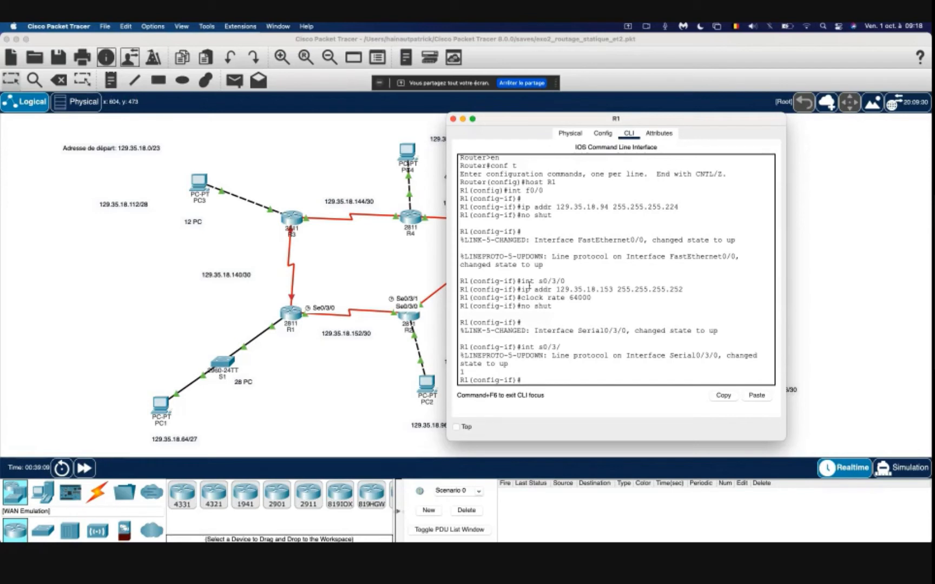
key("Up")
key("Up")
key("Up")
key("Up")
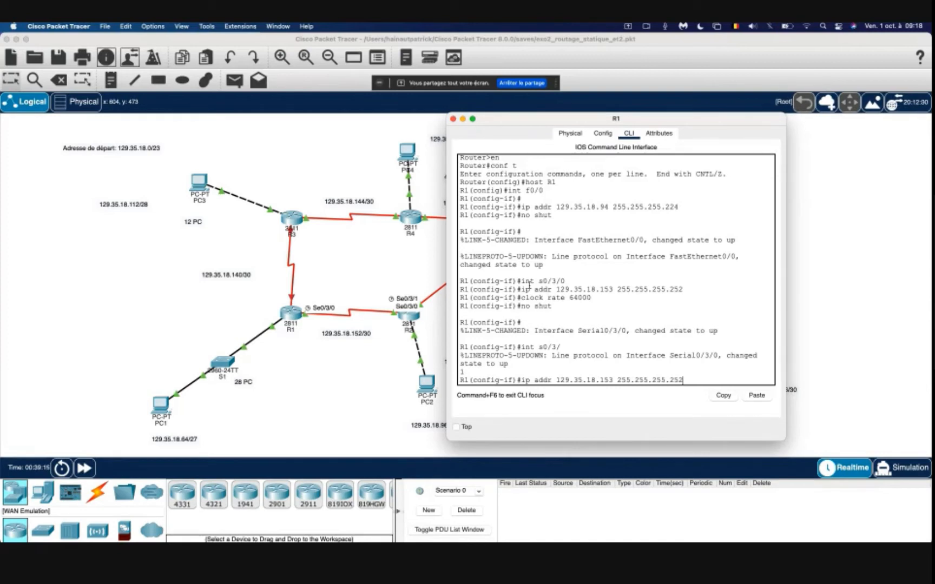
key("Left")
key("Left")
key("Left")
key("Left")
key("Left")
key("Left")
key("Left")
key("Left")
key("Left")
key("Left")
key("Left")
key("Left")
key("Left")
key("Left")
key("Left")
key("BackSpace")
key("BackSpace")
type("42")
key("Return")
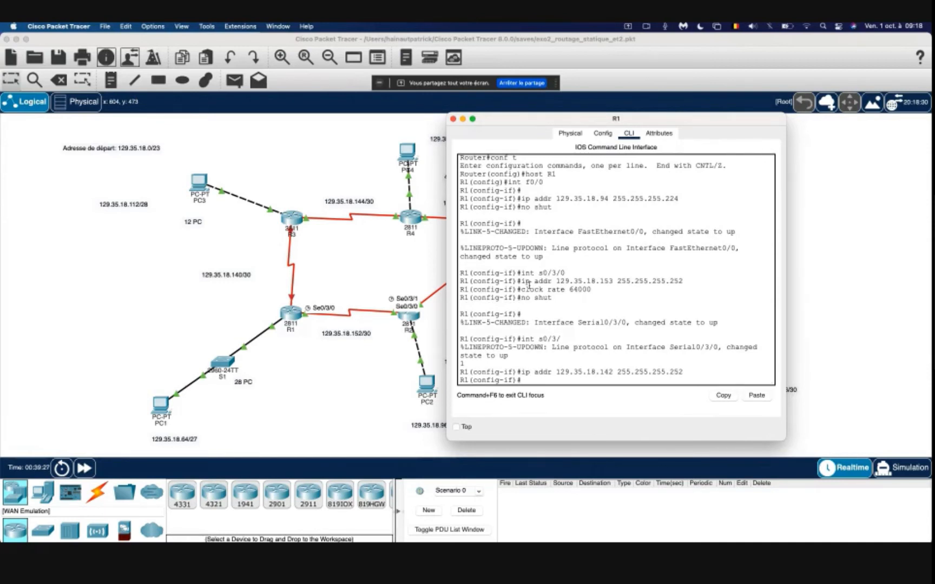
Step: Enable R1's interface s0/3/1 and close the R1 device window
type("no shut")
key("Return")
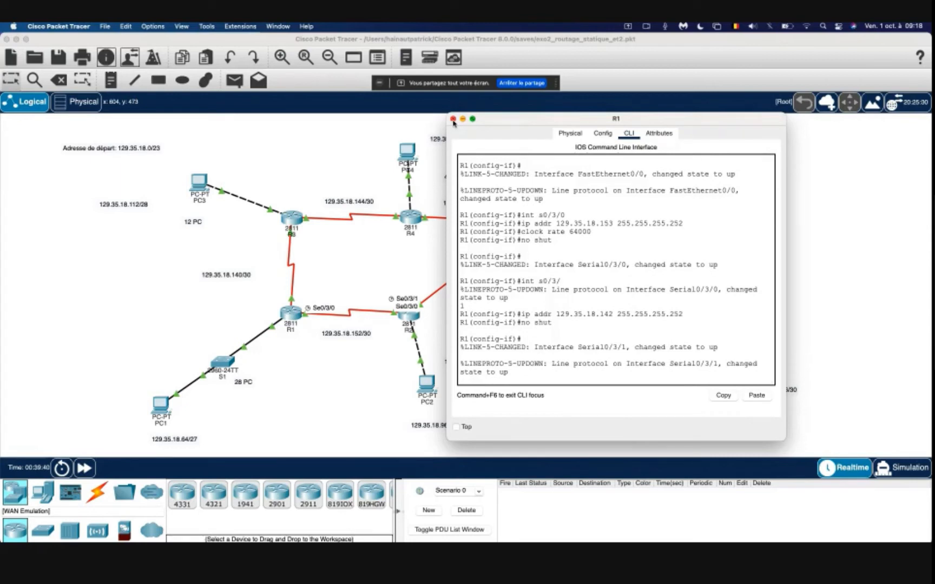
left_click(453, 119)
mouse_move(157, 410)
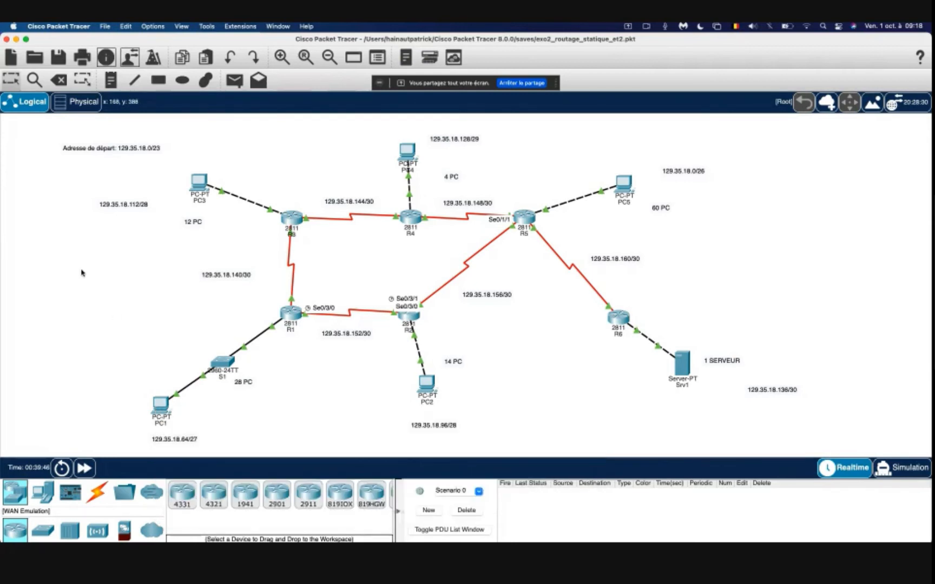
Step: Save the topology under the new file name exo2_routage_statique_et3.pkt in the saves folder
left_click(106, 28)
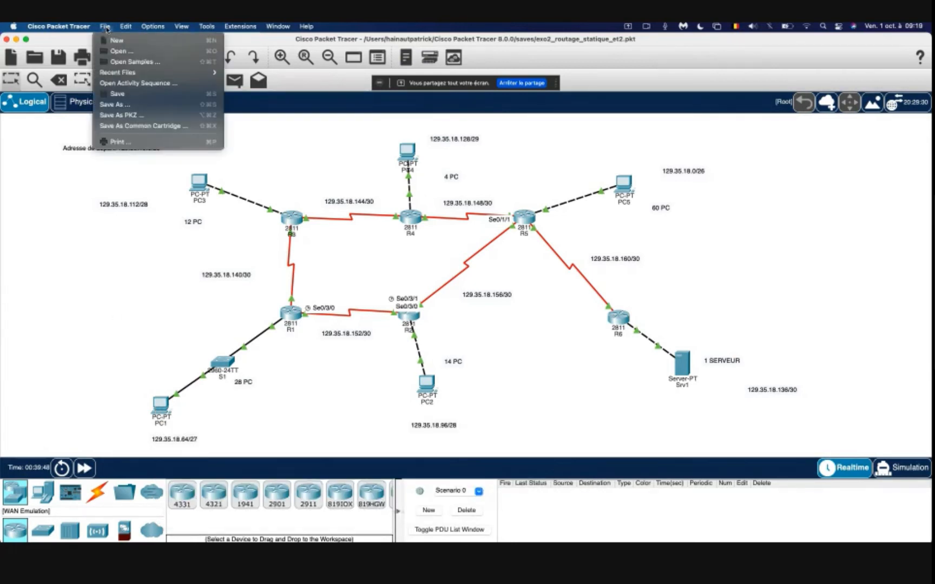
left_click(141, 105)
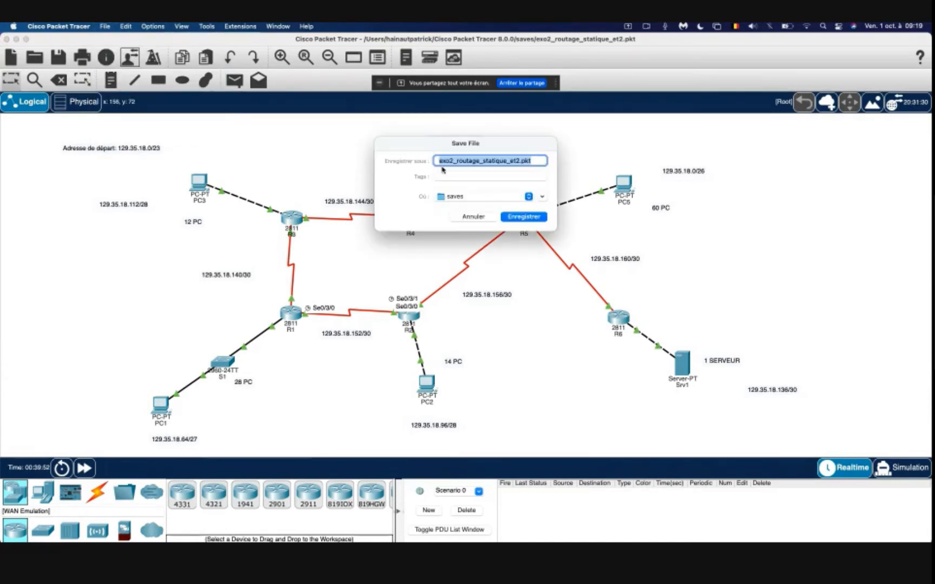
left_click(520, 162)
key("BackSpace")
type("3")
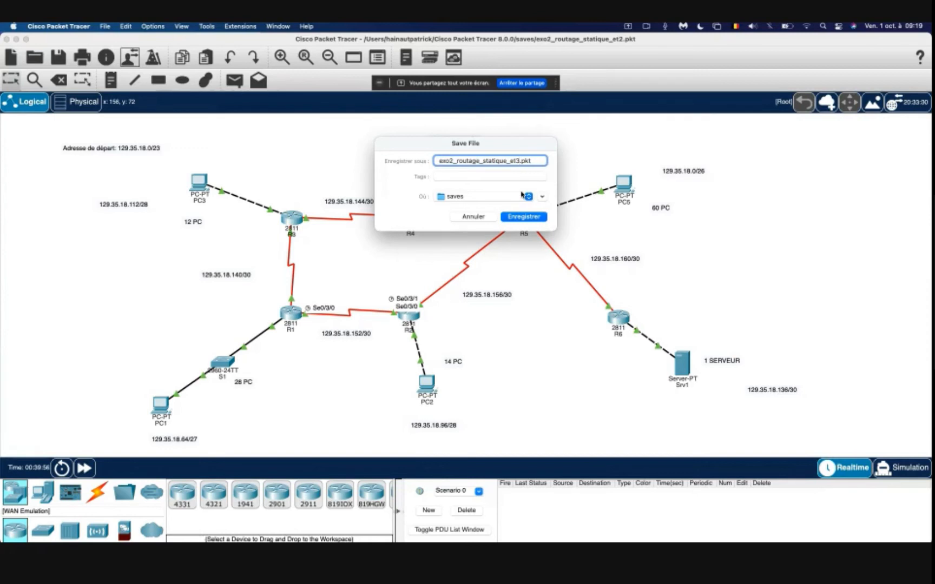
left_click(523, 217)
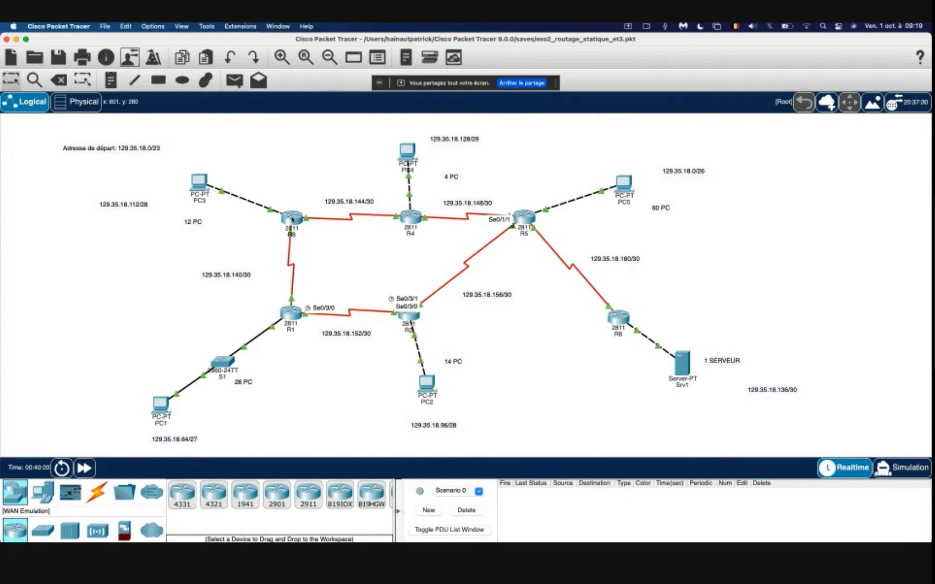
Step: Open router R3's command line and enter global configuration mode
mouse_move(293, 220)
left_click(290, 218)
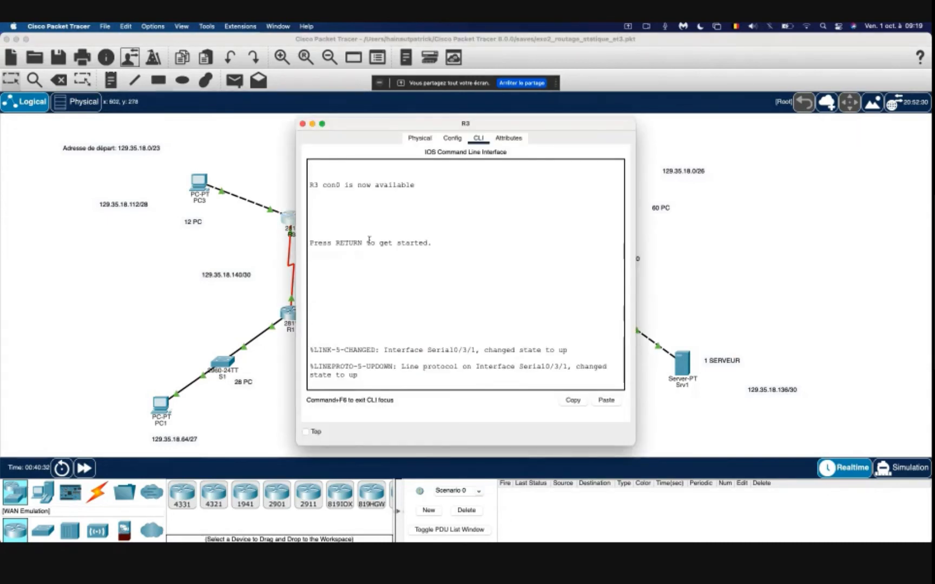
key("Return")
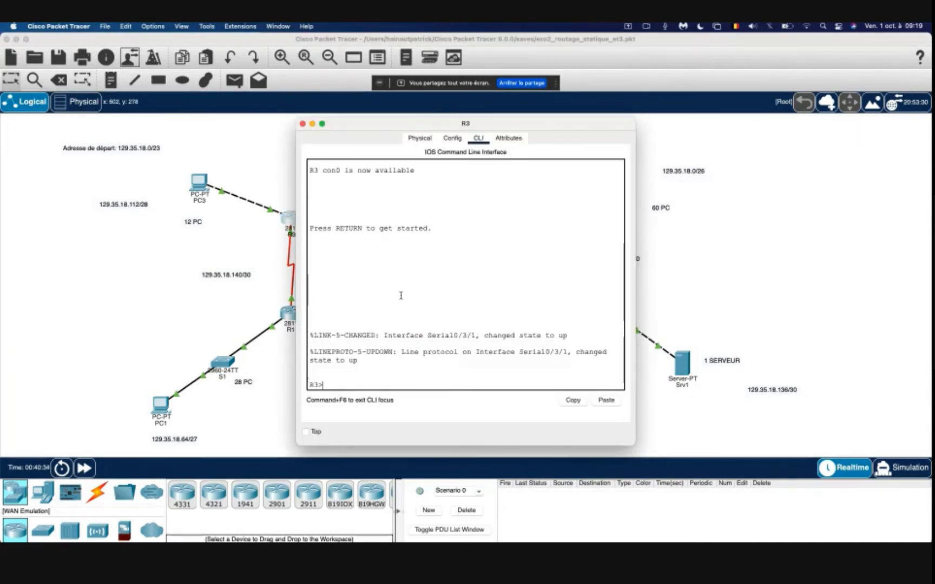
type("en")
key("Return")
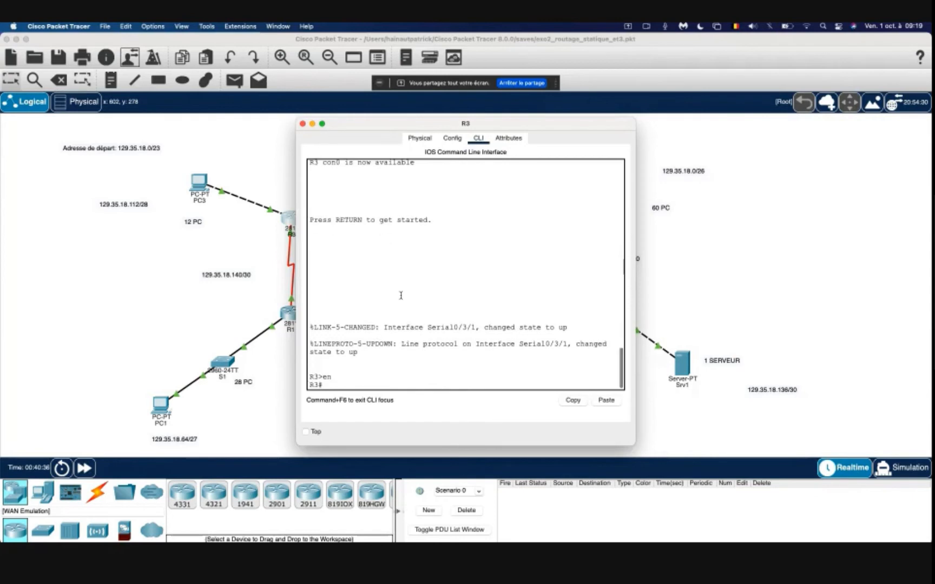
type("conf t")
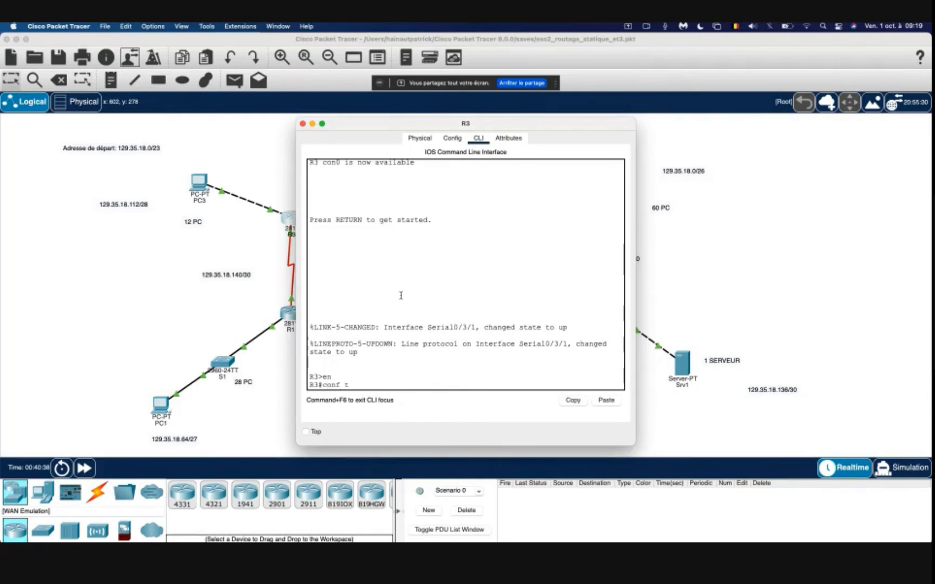
key("Return")
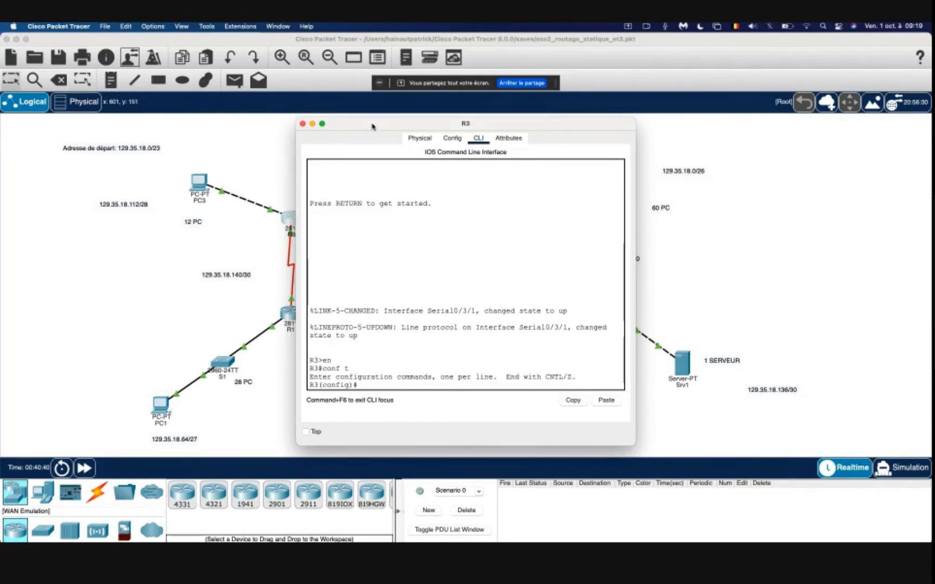
Step: Add a static route on R3 to network 129.35.18.128 with mask 255.255.255.248 through interface s0/3/0
left_click_drag(371, 129, 91, 119)
type("i")
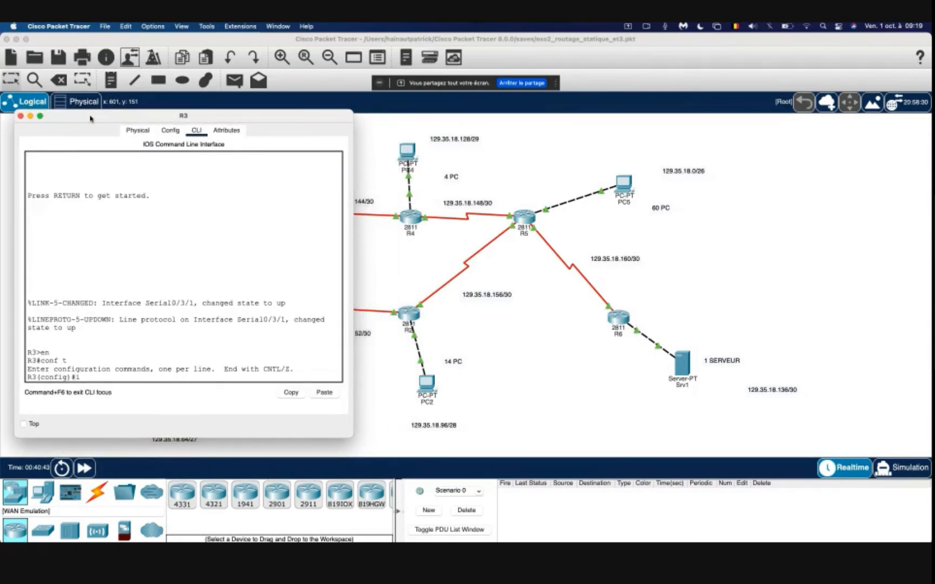
type("p route 129.")
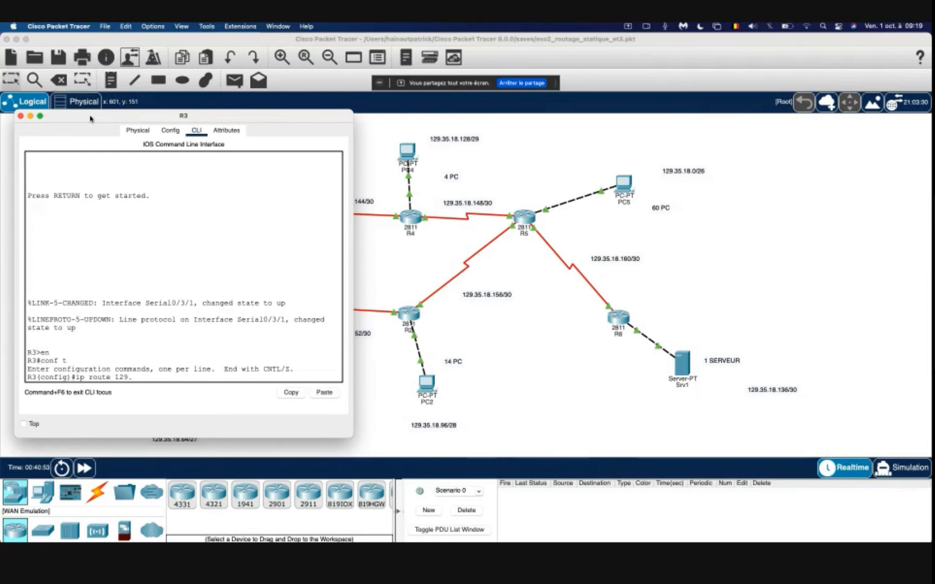
type("35.18")
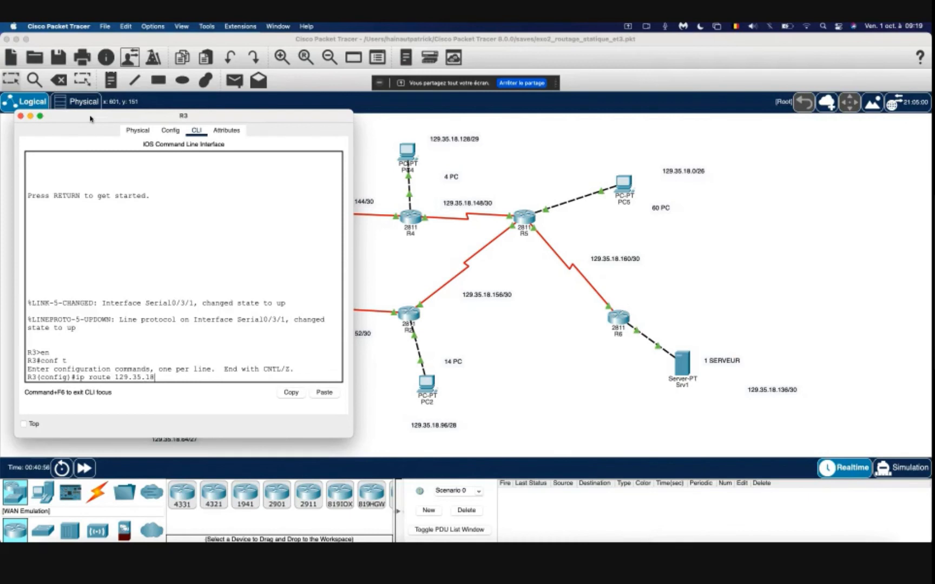
type(".12")
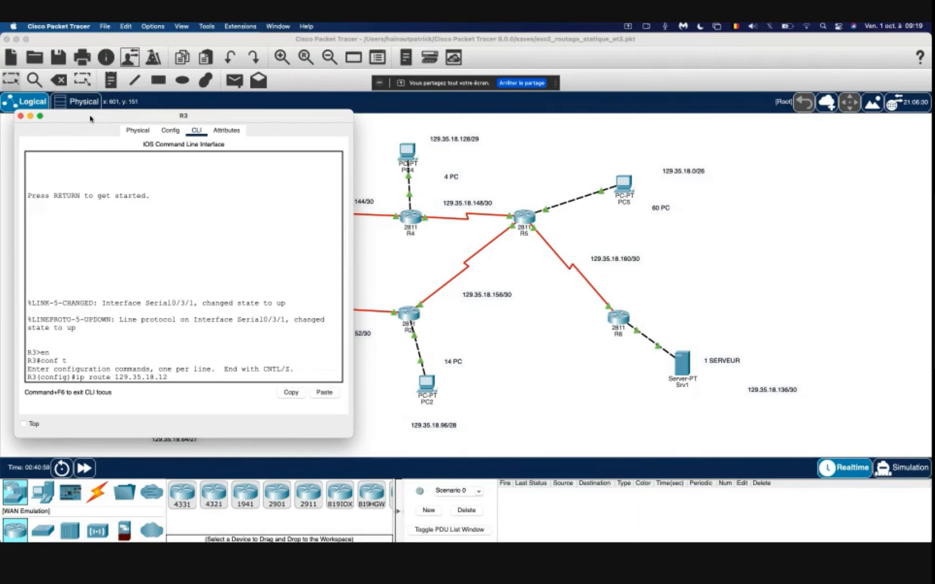
type("8 255.255.2")
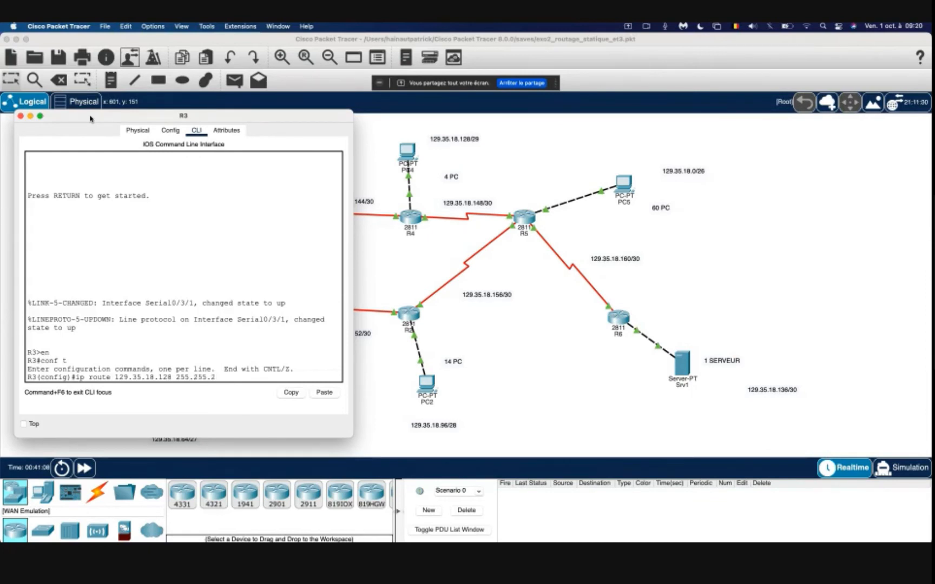
type("55.248")
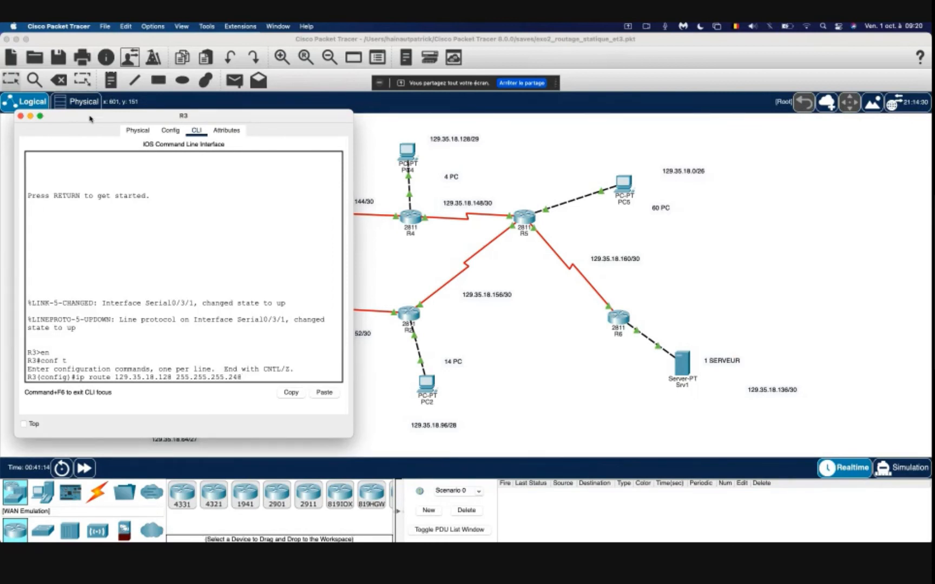
left_click_drag(90, 118, 124, 271)
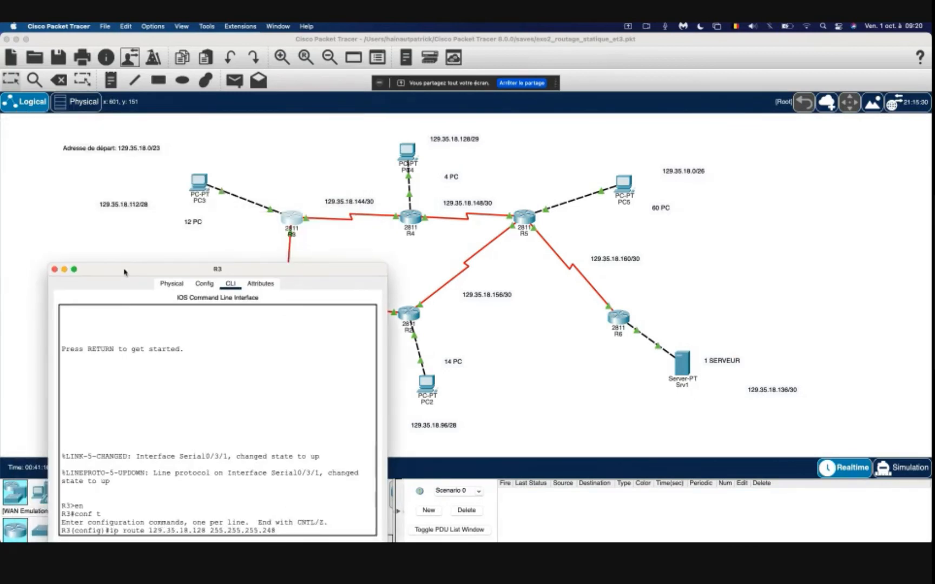
left_click(316, 223)
mouse_move(310, 220)
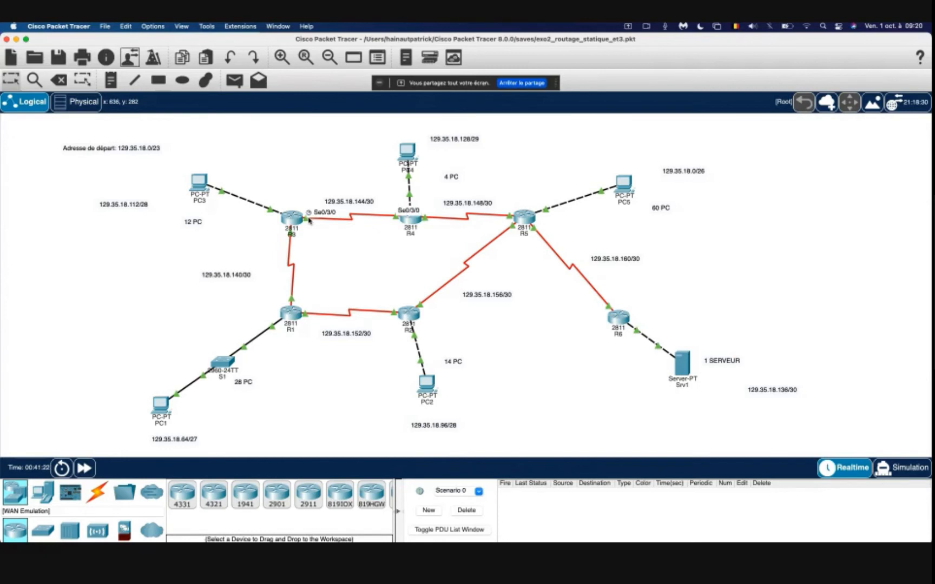
left_click(296, 222)
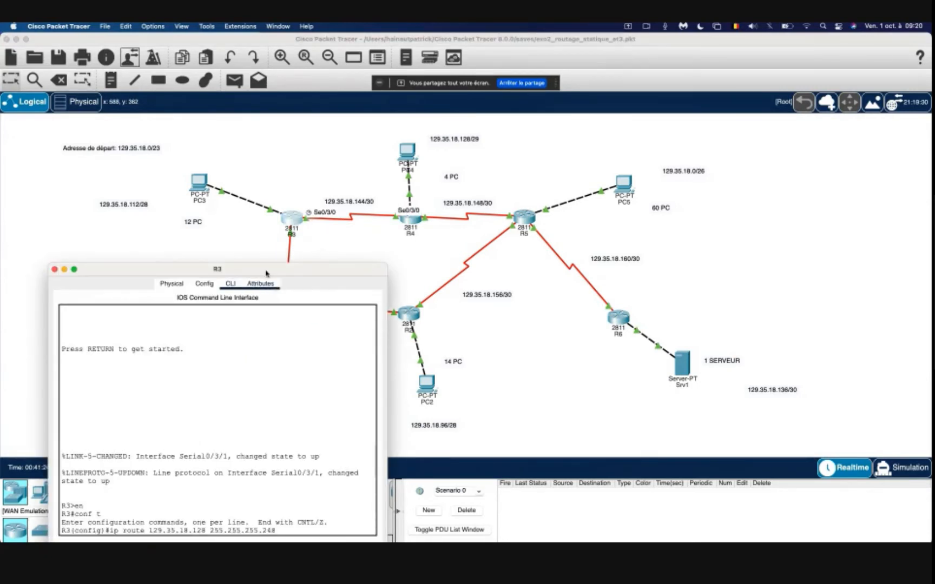
left_click_drag(266, 273, 241, 149)
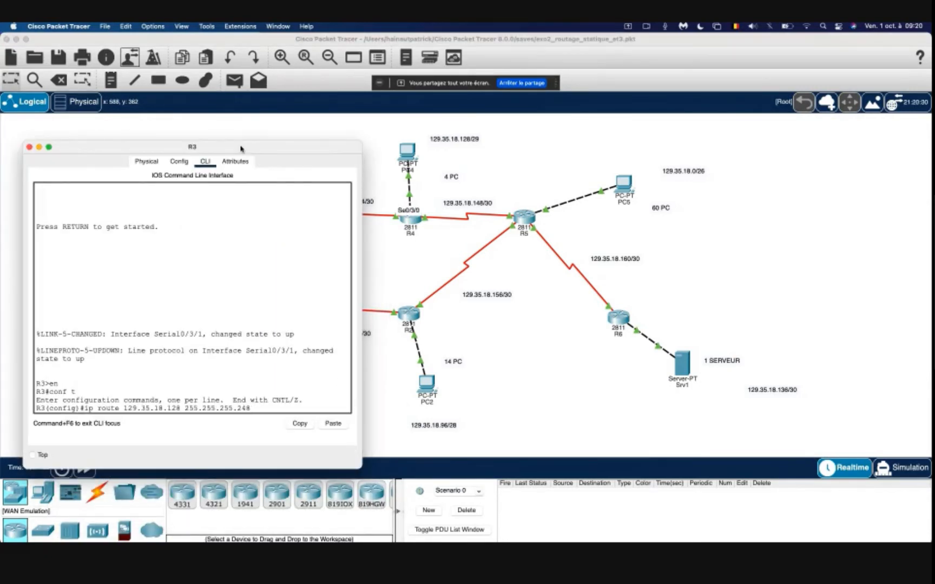
type("s0/3/0")
key("Return")
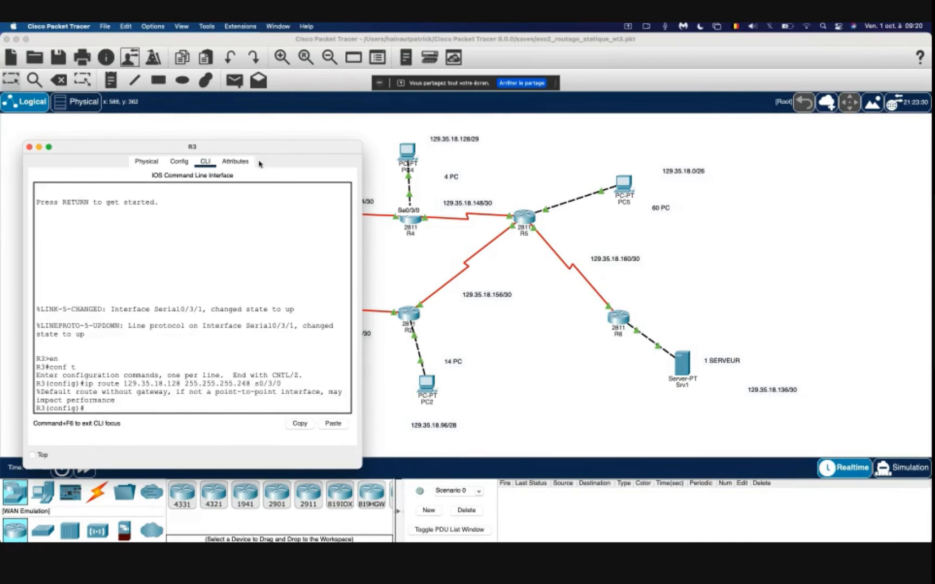
Step: Add a static route on R3 to network 129.35.18.0 with mask 255.255.255.192 through interface s0/3/0
left_click_drag(229, 150, 253, 107)
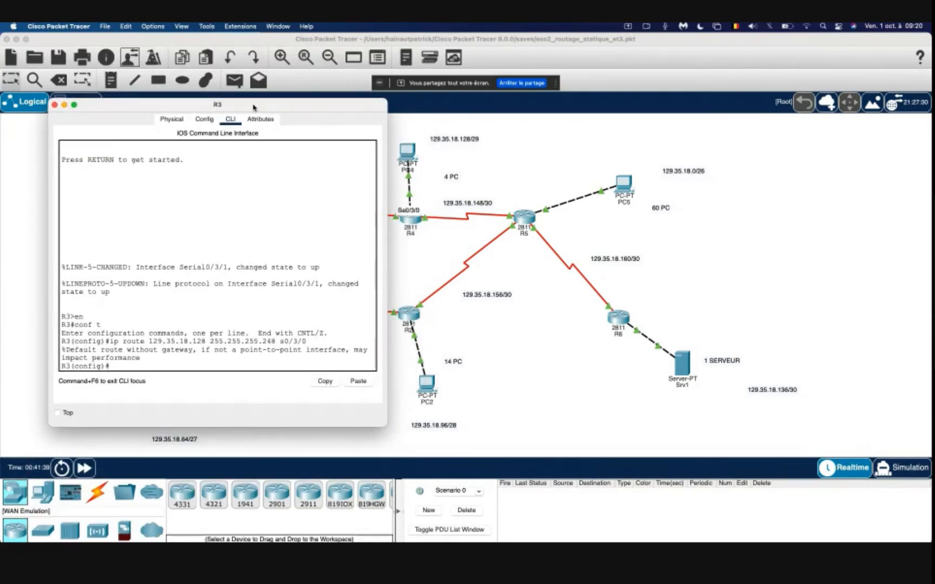
key("Up")
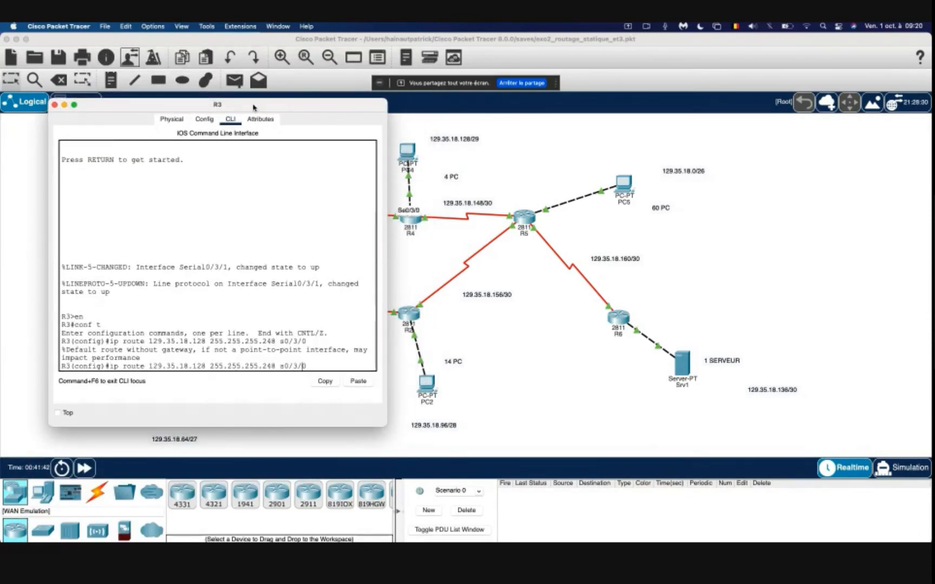
key("Left")
key("Left")
key("Left")
key("Left")
key("Left")
key("Left")
key("BackSpace")
key("BackSpace")
key("BackSpace")
key("BackSpace")
type("1 92")
key("Left")
key("Left")
key("Left")
key("Left")
key("BackSpace")
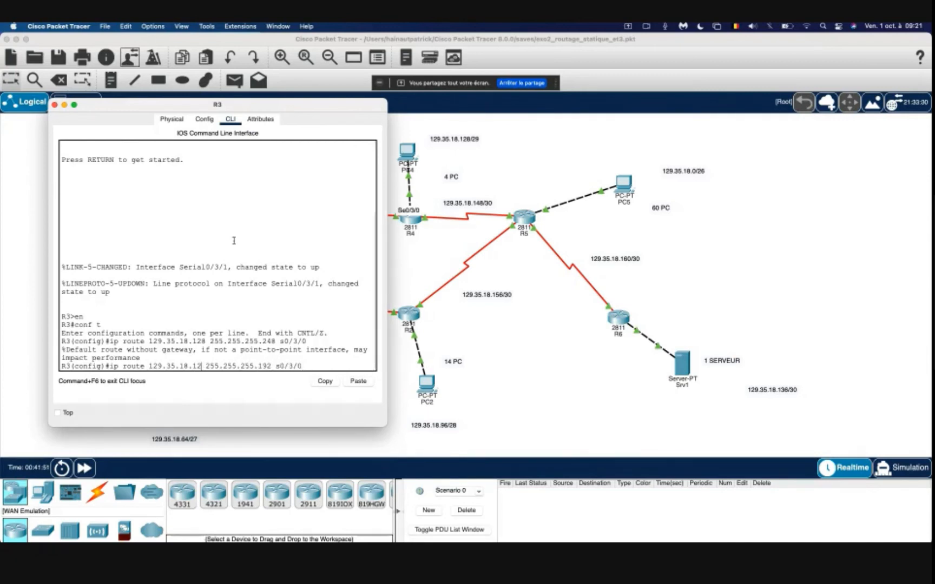
key("BackSpace")
key("BackSpace")
type("0")
key("Return")
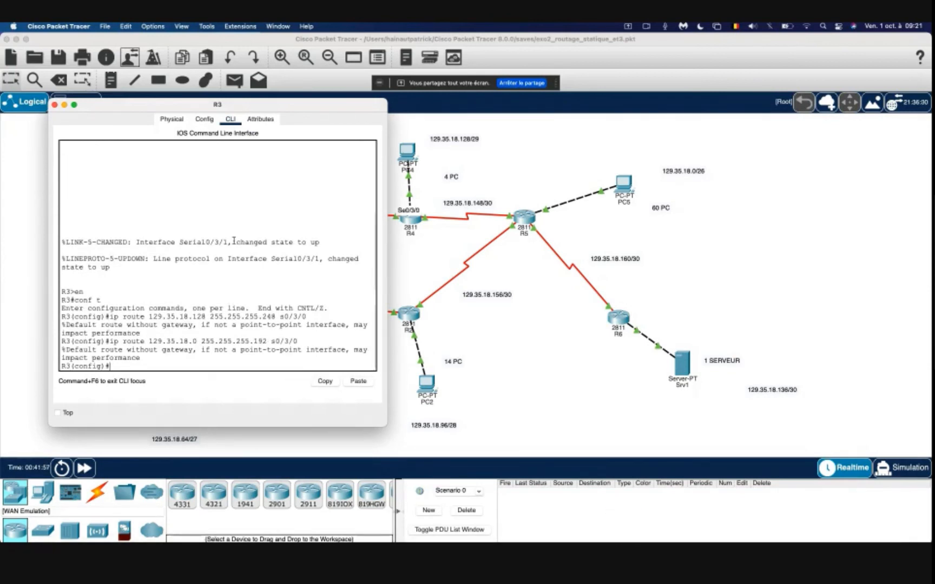
Step: Add a static route on R3 to network 129.35.18.136 with mask 255.255.255.252 through interface s0/3/0
key("Up")
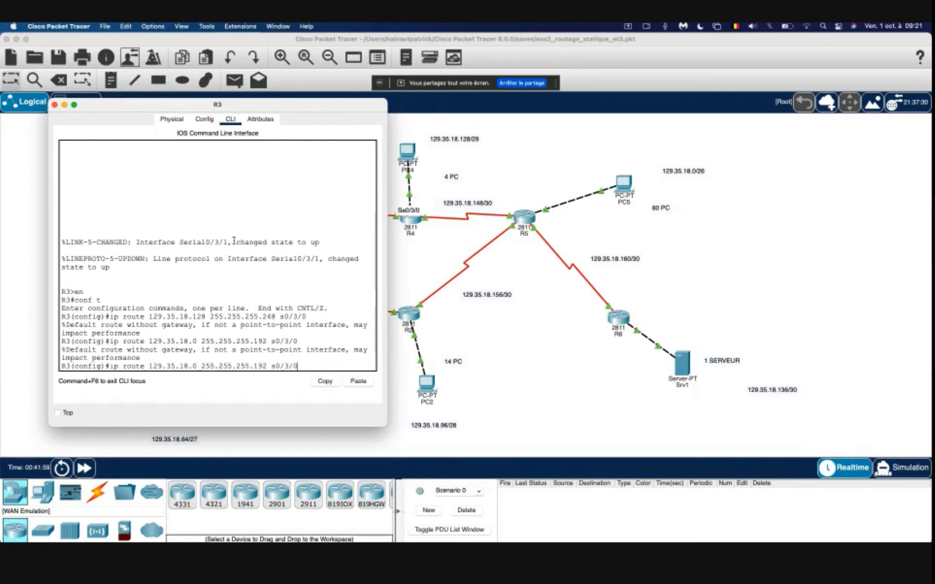
key("Left")
key("Left")
key("Left")
key("Left")
key("Left")
key("Left")
key("Left")
key("Left")
key("BackSpace")
key("BackSpace")
type("25")
key("Left")
key("Left")
key("Left")
key("Left")
key("Left")
key("Left")
key("Left")
key("Left")
key("Left")
key("Left")
key("Left")
key("Left")
key("Left")
key("Left")
key("Left")
key("BackSpace")
type("13")
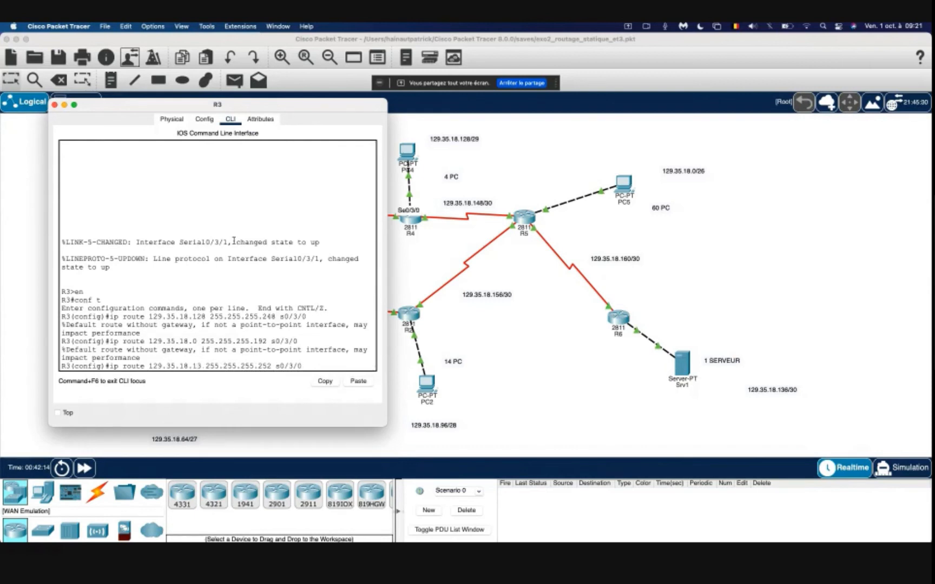
type("6")
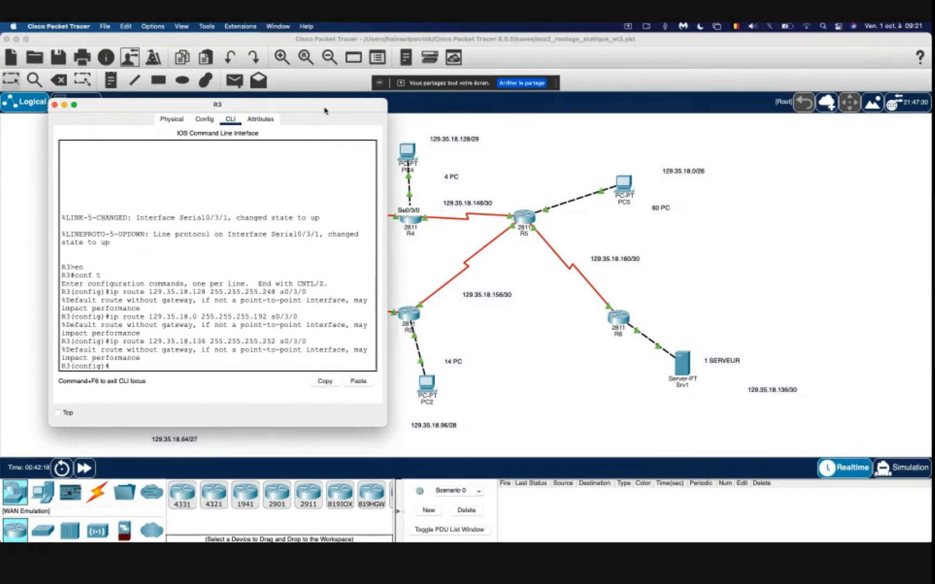
Step: Add a static route on R3 to network 129.35.18.64 with mask 255.255.255.224 through interface s0/3/1
left_click_drag(325, 110, 715, 115)
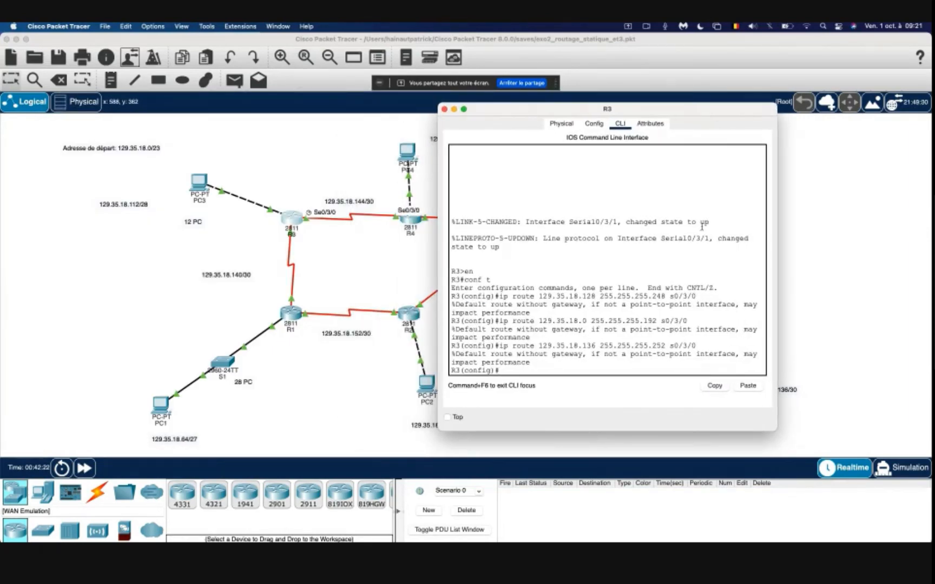
key("Up")
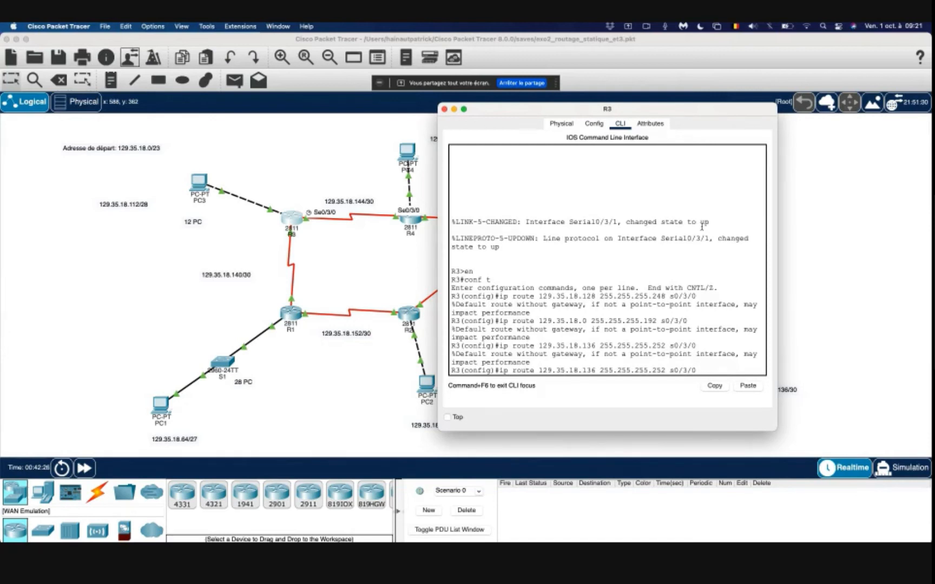
key("BackSpace")
type("1")
key("Left")
key("Left")
key("Left")
key("Left")
key("Left")
key("Left")
key("Left")
key("Left")
key("BackSpace")
key("BackSpace")
type("24")
key("Left")
key("Left")
key("Left")
key("Left")
key("Left")
key("Left")
key("Left")
key("Left")
key("Left")
key("BackSpace")
key("BackSpace")
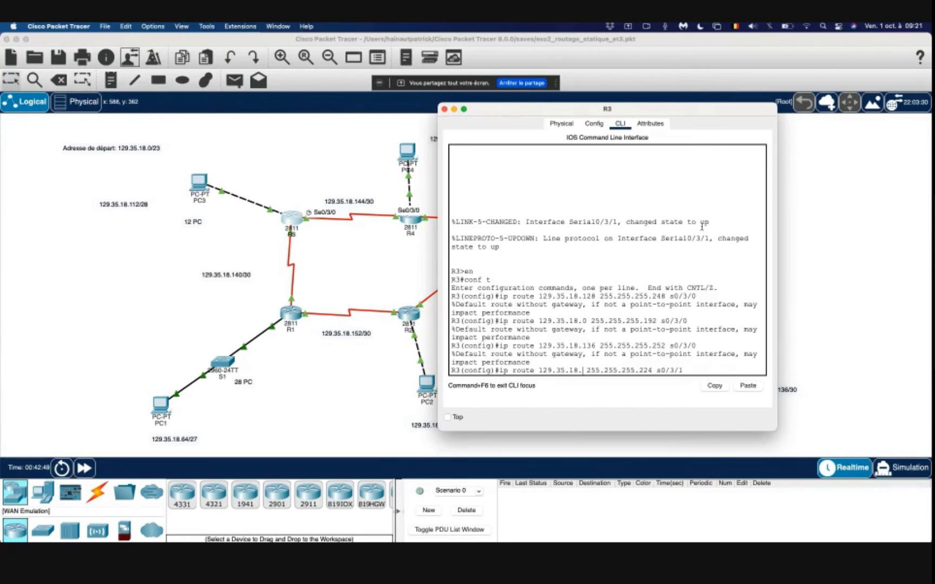
type("4")
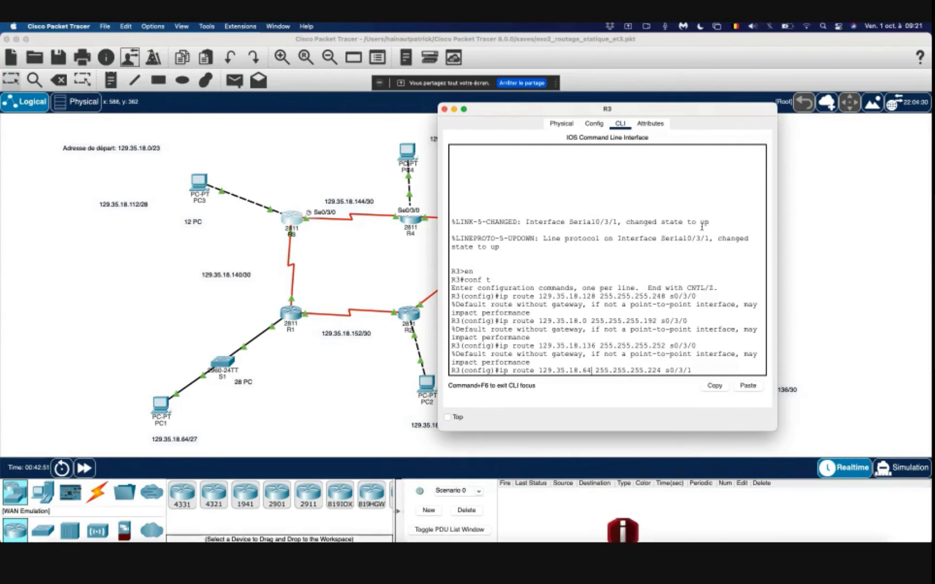
key("Return")
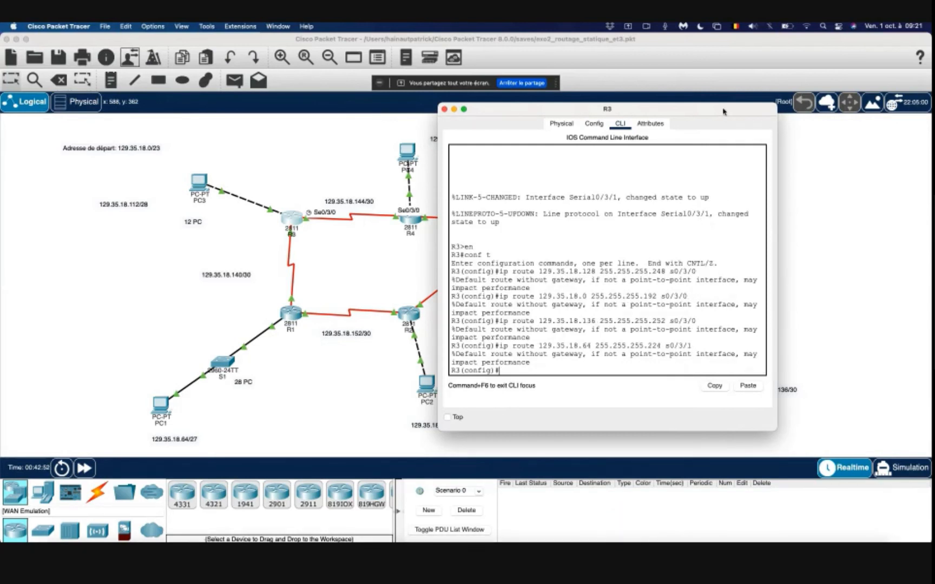
Step: Add a static route on R3 to network 129.35.18.96 with mask 255.255.255.240 through s0/3/1 and close R3's device window
left_click_drag(724, 112, 800, 109)
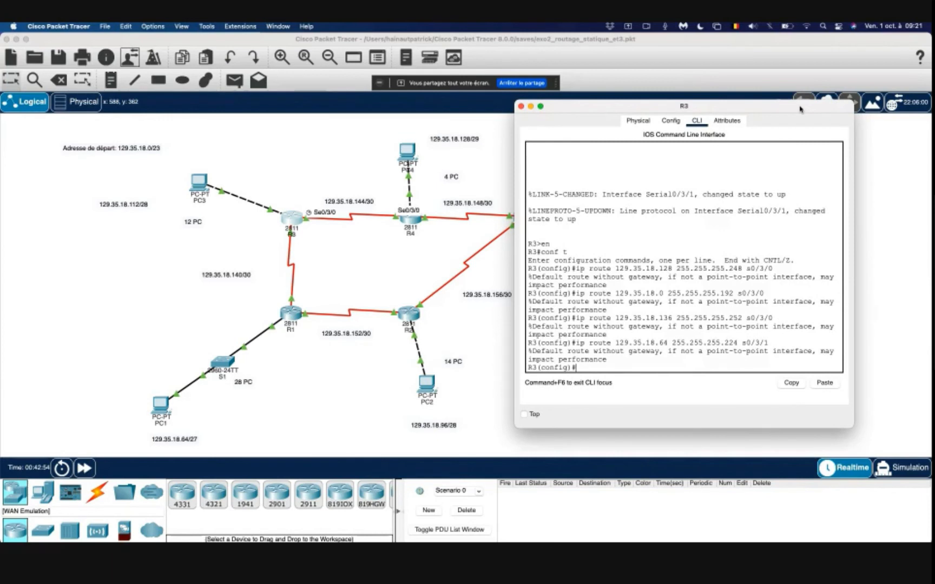
key("Up")
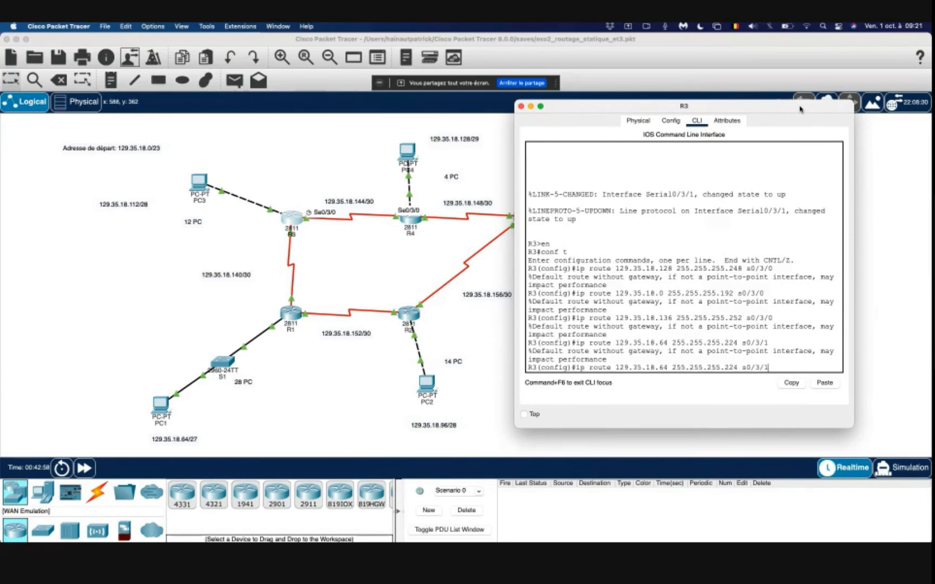
key("Left")
key("Left")
key("Left")
key("Left")
key("Left")
key("Left")
key("Left")
key("Left")
key("Left")
key("Left")
key("Left")
key("Left")
key("Right")
key("Right")
key("Right")
key("Right")
key("Right")
key("Right")
key("Right")
key("Right")
key("Right")
key("BackSpace")
key("BackSpace")
type("40")
key("Left")
key("Left")
key("Left")
key("Left")
key("Left")
key("Left")
key("Left")
key("Left")
key("Left")
key("BackSpace")
key("BackSpace")
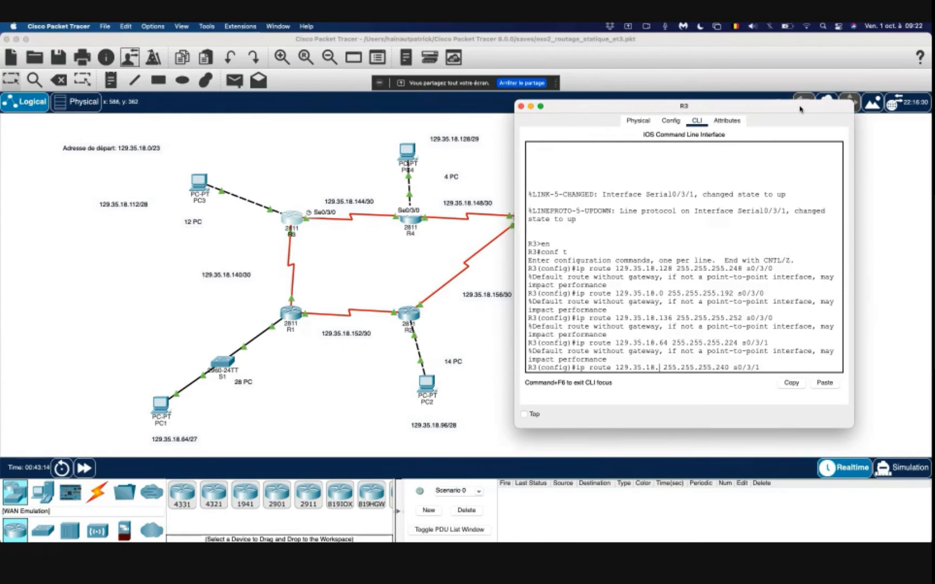
type("96")
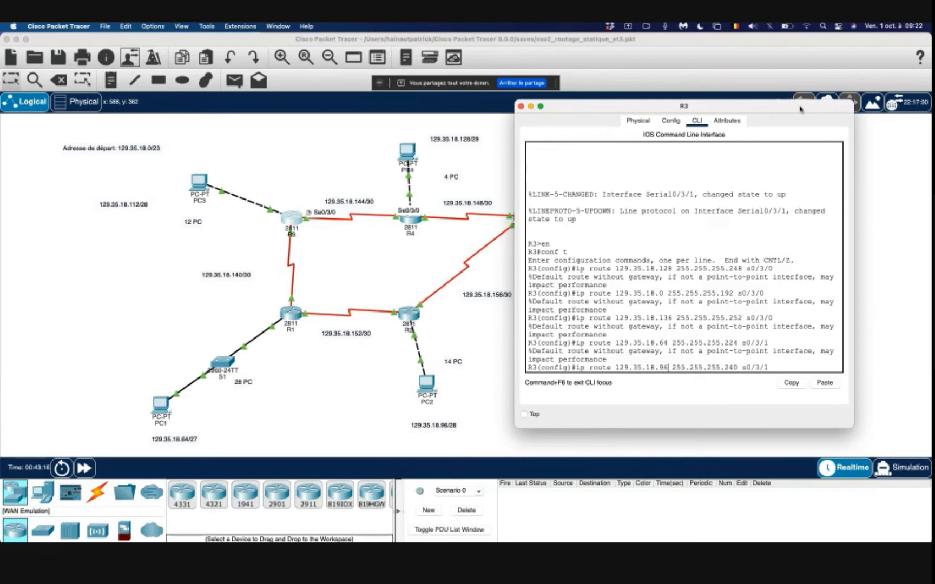
key("Return")
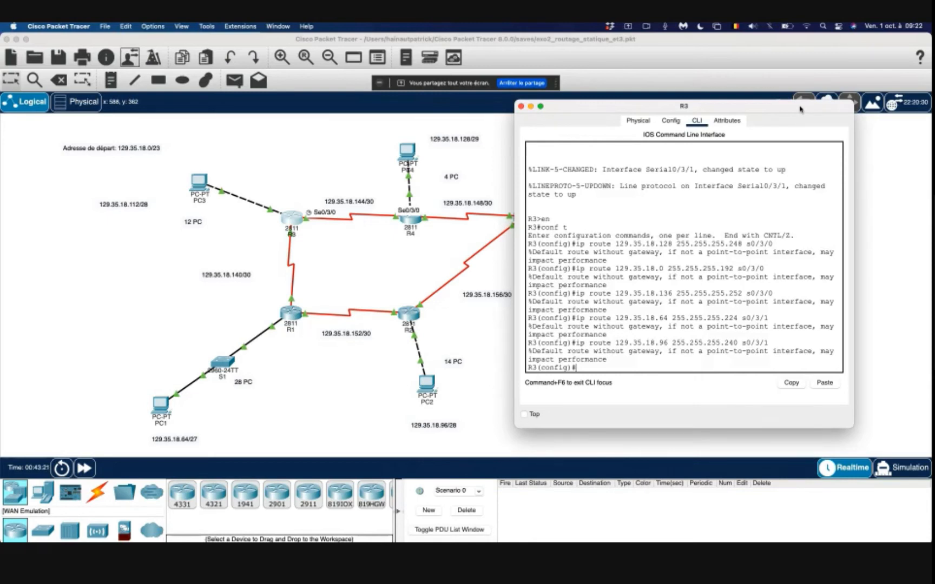
left_click(521, 107)
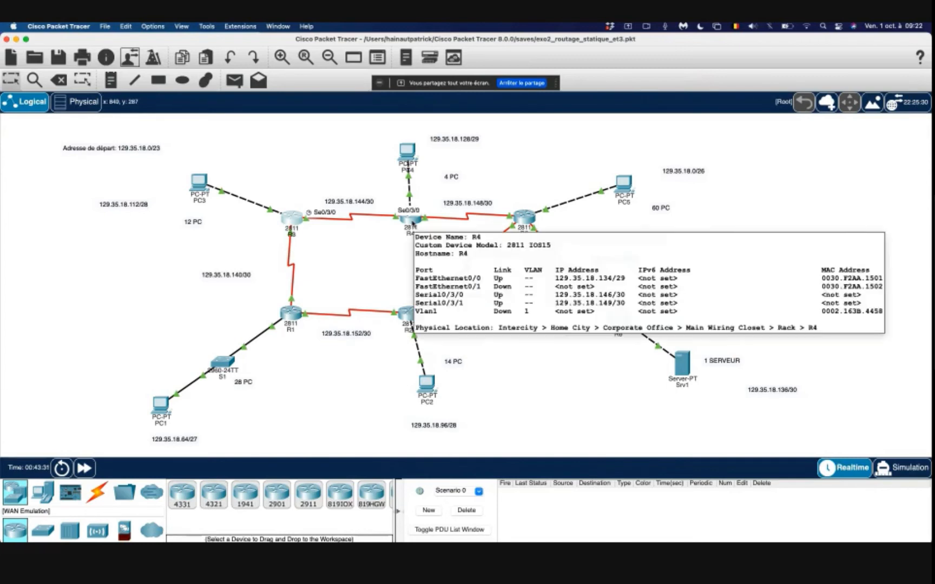
Step: Open router R4's command line and enter global configuration mode
left_click(413, 222)
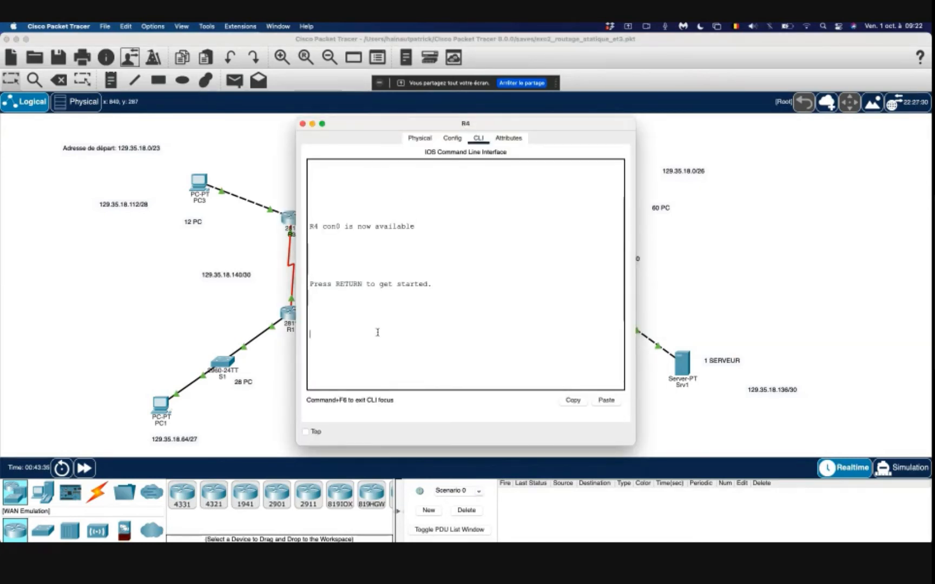
key("Return")
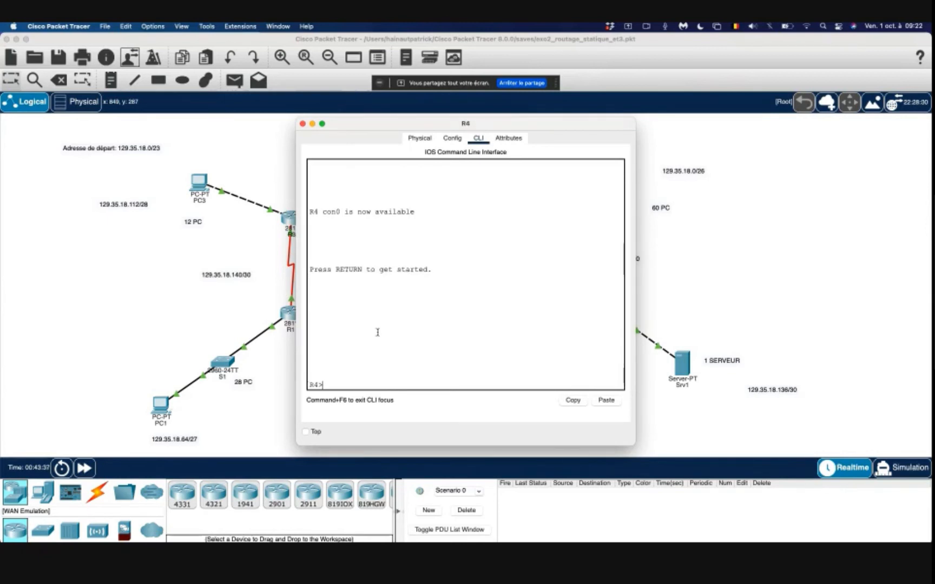
type("en")
key("Return")
type("c")
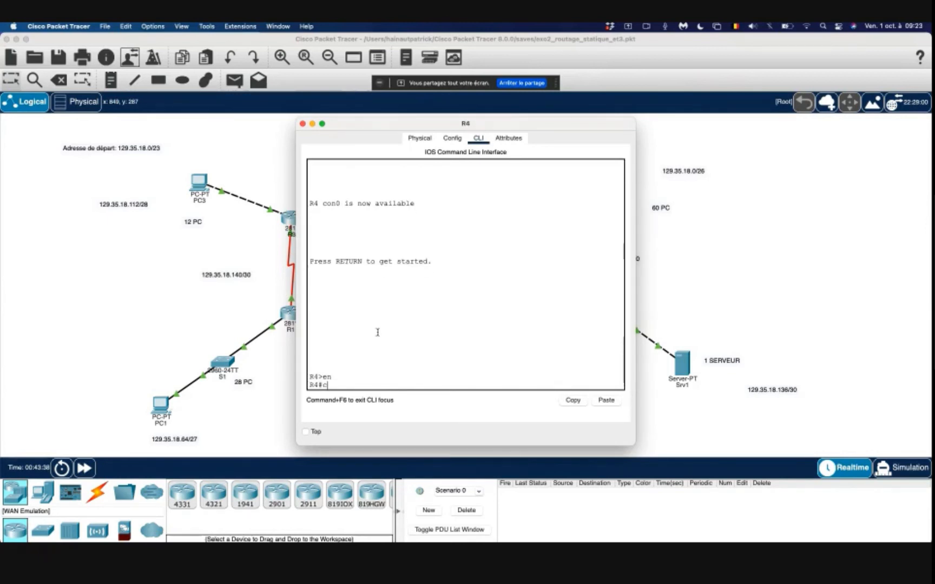
type("onf t")
key("Return")
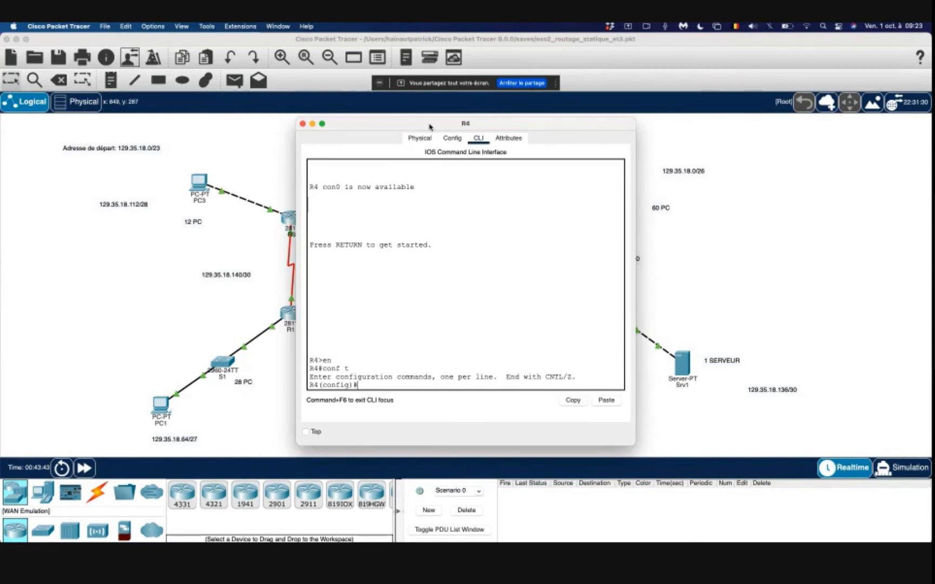
Step: Add a static route on R4 to network 129.35.18.112 with mask 255.255.255.240 through interface s0/3/0
left_click_drag(427, 127, 636, 122)
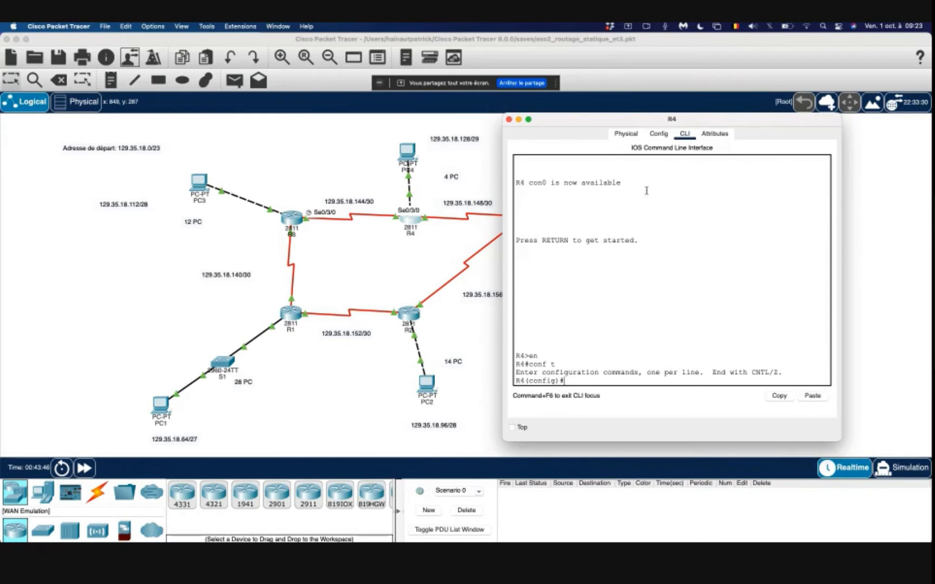
type("ip route 129.35.18.11")
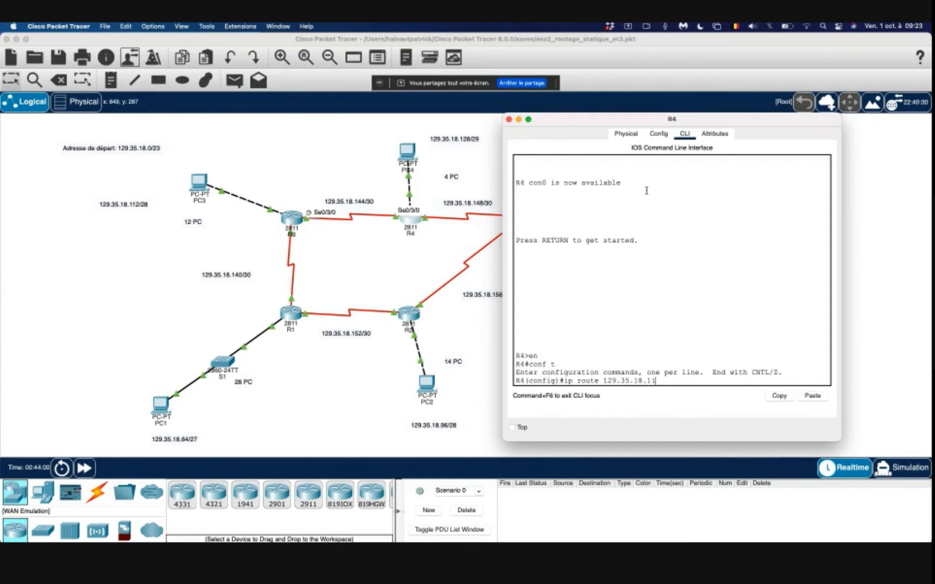
type("2 255.255.255.240 s0/3/0")
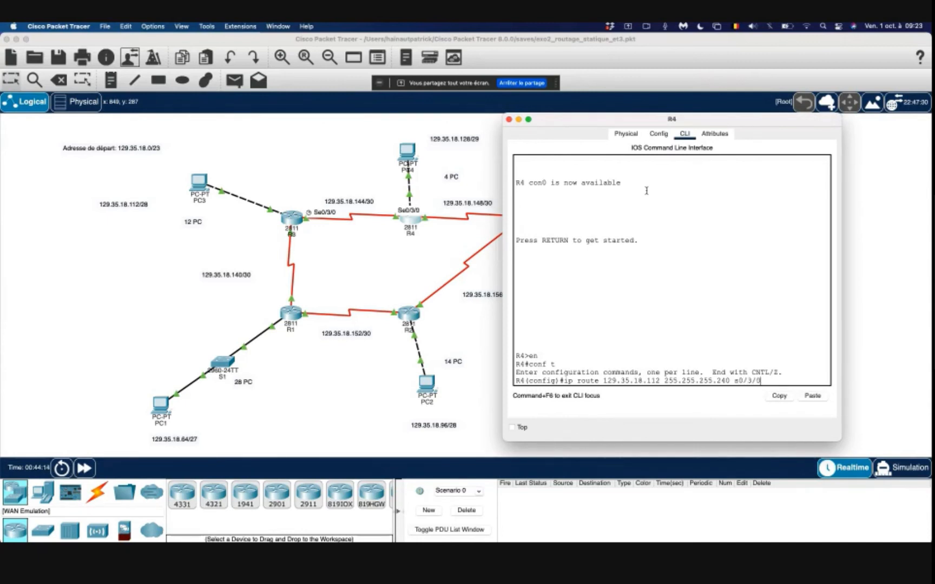
key("Return")
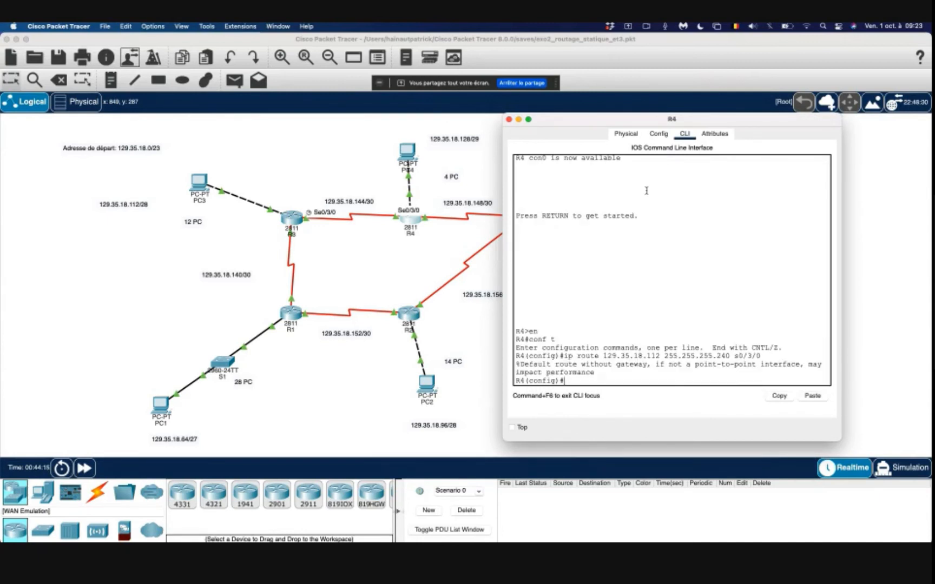
Step: Add a static route on R4 to network 129.35.18.64 with mask 255.255.255.224 through interface s0/3/0
key("Up")
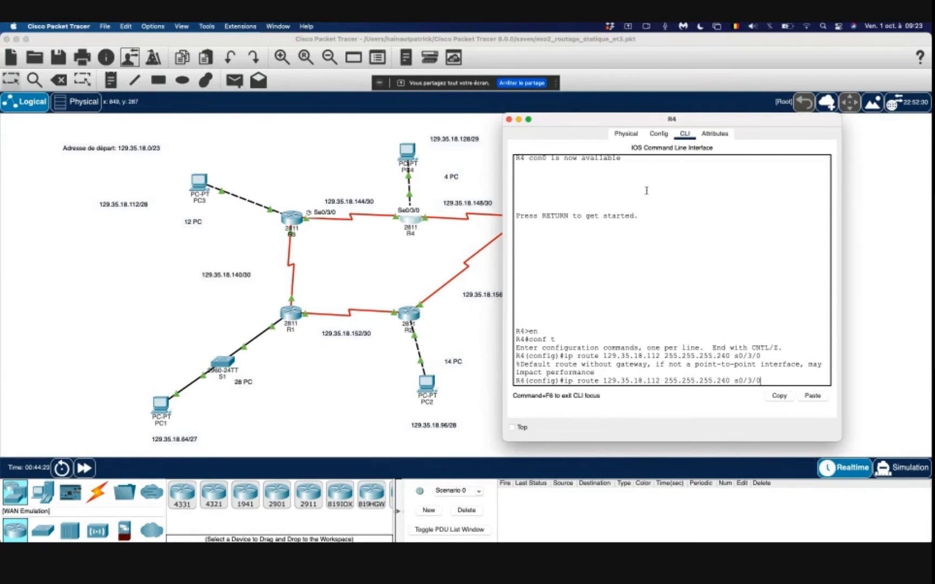
key("Left")
key("Left")
key("Left")
key("Left")
key("Left")
key("Left")
key("BackSpace")
key("BackSpace")
type("24")
key("Left")
key("Left")
key("Left")
key("Left")
key("Left")
key("Left")
key("Left")
key("Left")
key("Left")
key("Left")
key("Left")
key("Left")
key("Left")
key("Left")
key("Left")
key("BackSpace")
key("BackSpace")
key("BackSpace")
type("64")
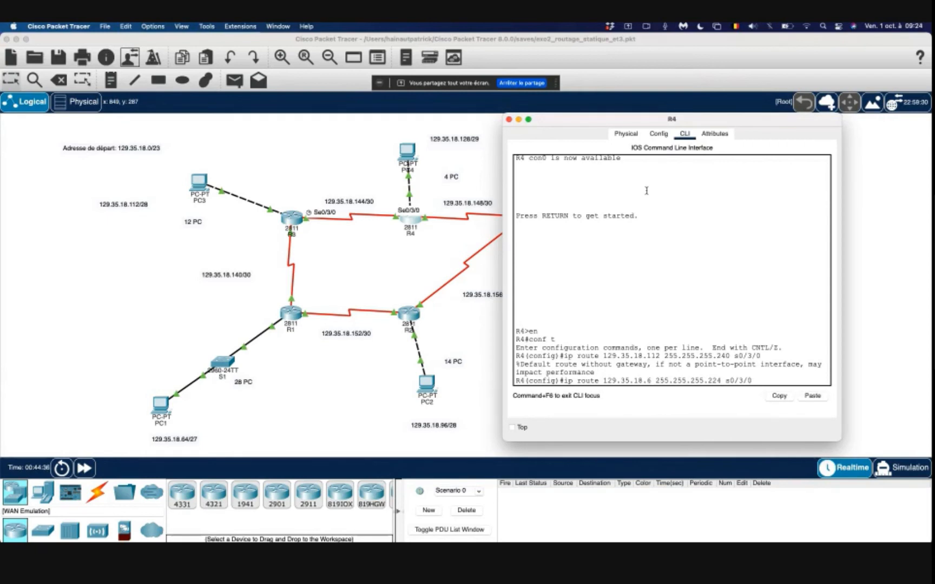
key("Return")
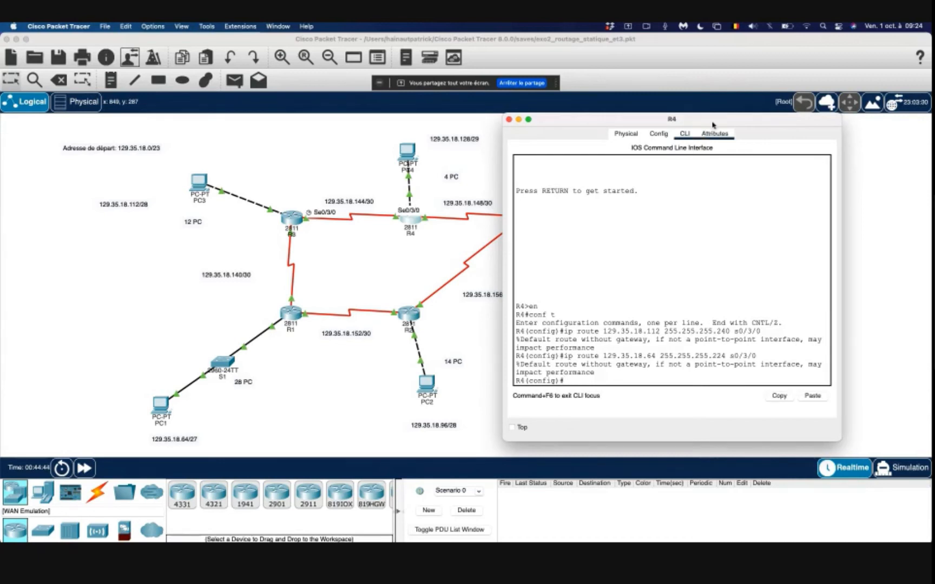
Step: Add a static route on R4 to network 129.35.18.96 with mask 255.255.255.240 through interface s0/3/1
left_click_drag(714, 121, 862, 127)
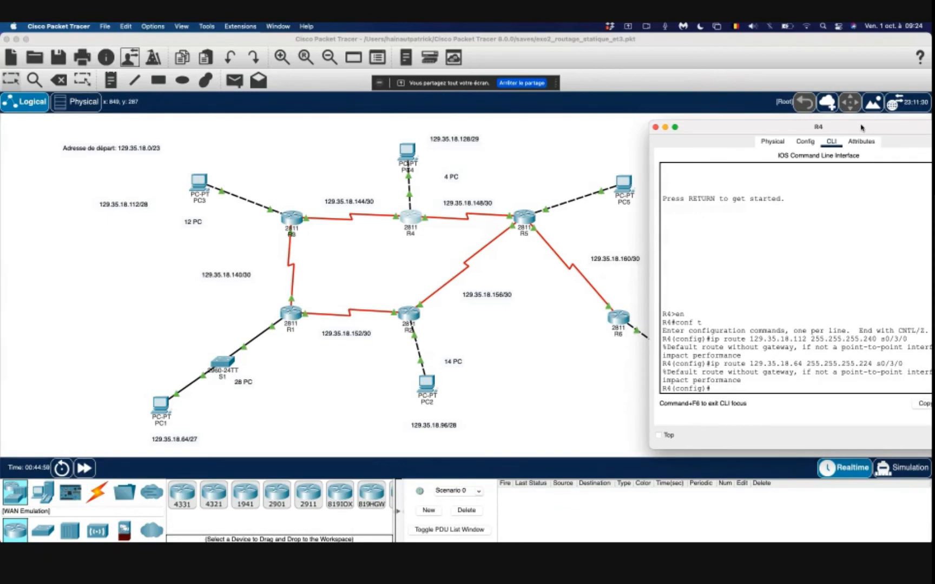
left_click_drag(861, 128, 772, 120)
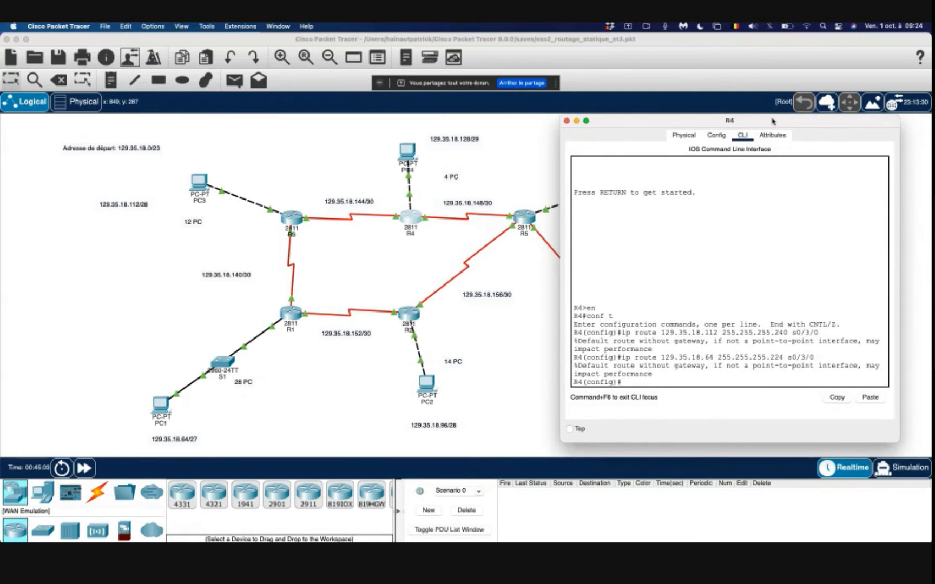
key("Up")
key("BackSpace")
type("1")
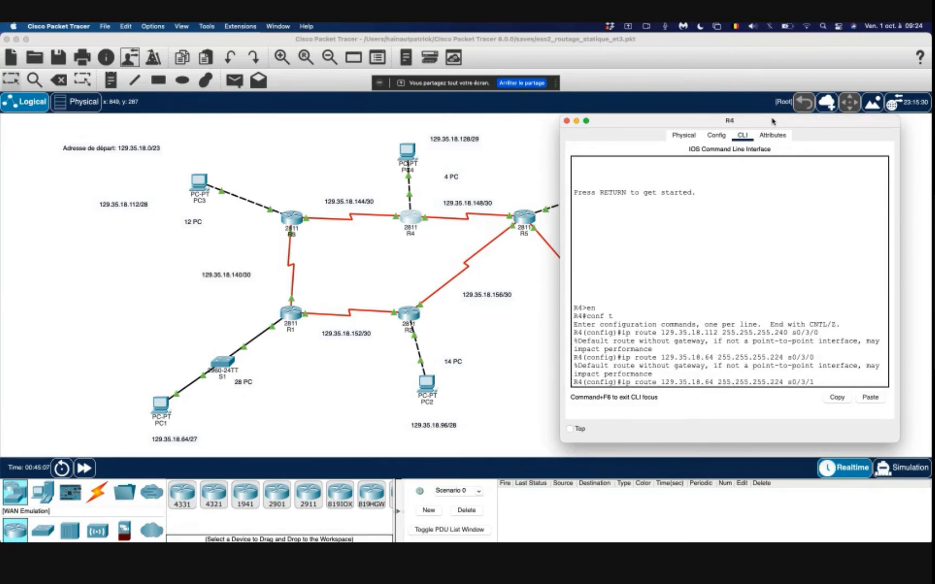
key("Left")
key("Left")
key("Left")
key("Left")
key("Left")
key("Left")
key("Left")
key("BackSpace")
type("0")
key("Left")
key("Left")
key("Left")
key("Left")
key("Left")
key("Left")
key("Left")
key("Left")
key("Left")
key("Left")
key("Left")
key("Left")
key("Left")
key("BackSpace")
key("BackSpace")
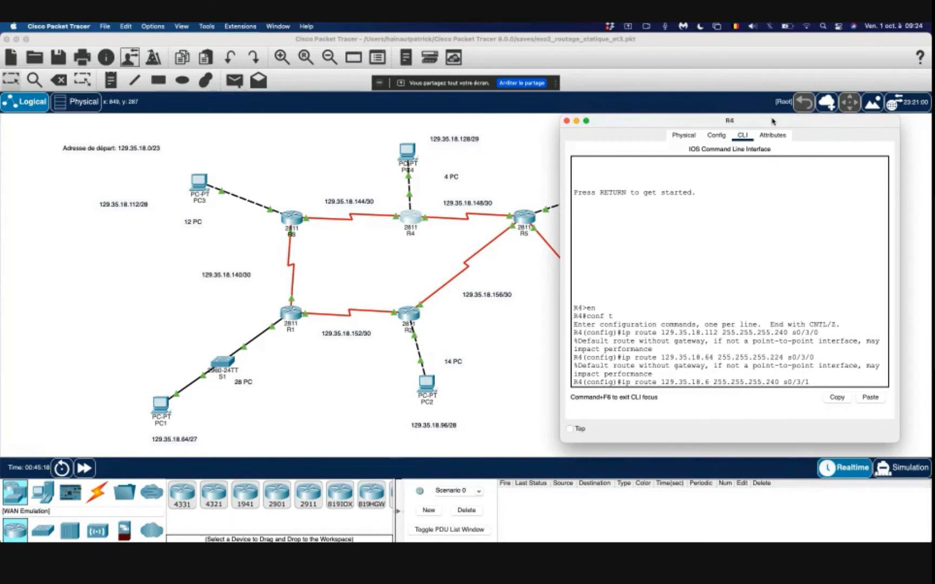
type("96")
key("Return")
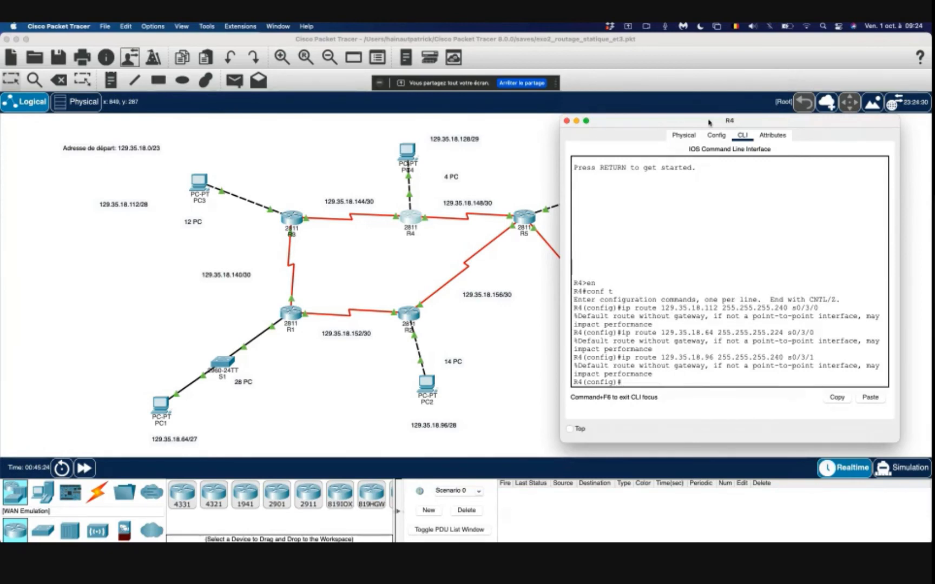
Step: Add a static route on R4 to network 129.35.18.0 with mask 255.255.255.192 through interface s0/3/1
left_click_drag(709, 121, 194, 121)
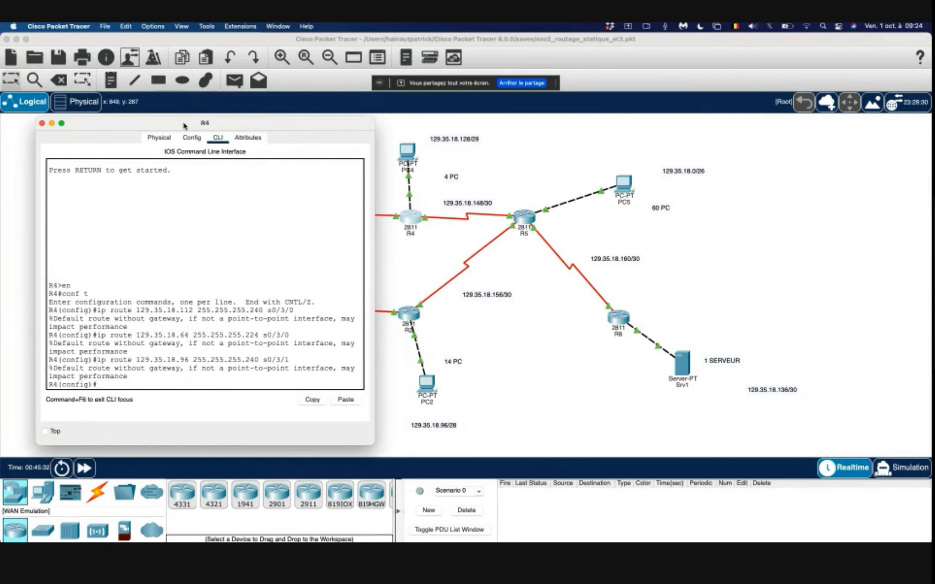
key("Up")
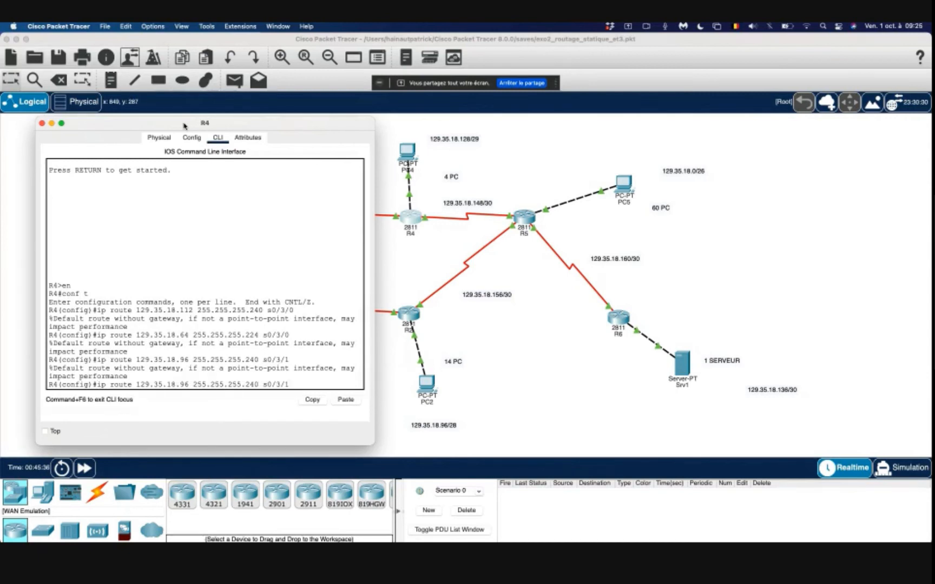
key("Left")
key("Left")
key("Left")
key("Left")
key("Left")
key("Left")
key("Left")
key("BackSpace")
key("BackSpace")
key("BackSpace")
type("192")
key("Left")
key("Left")
key("Left")
key("Left")
key("Left")
key("Left")
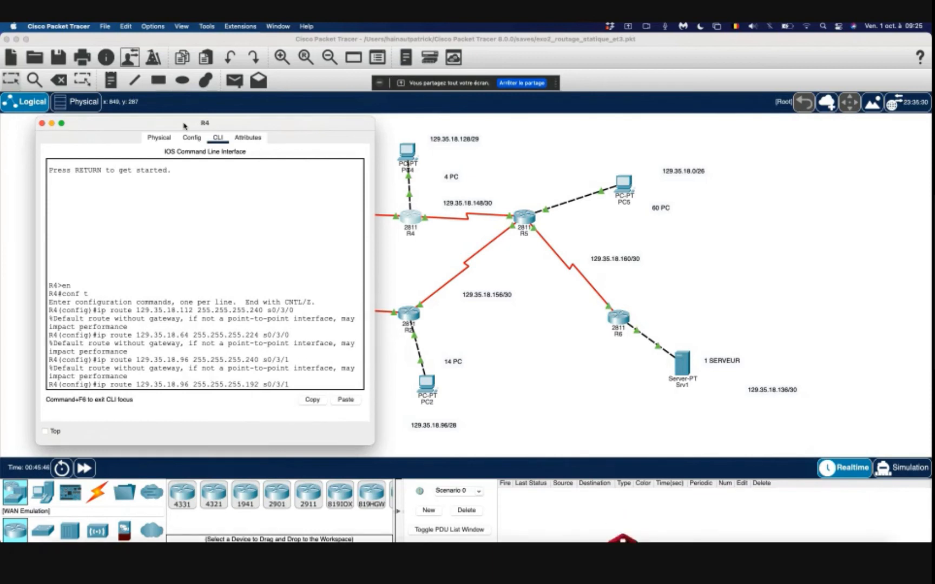
key("Left")
key("Left")
key("Left")
key("Left")
key("Left")
key("Left")
key("Left")
key("Left")
key("Left")
key("Left")
key("BackSpace")
key("BackSpace")
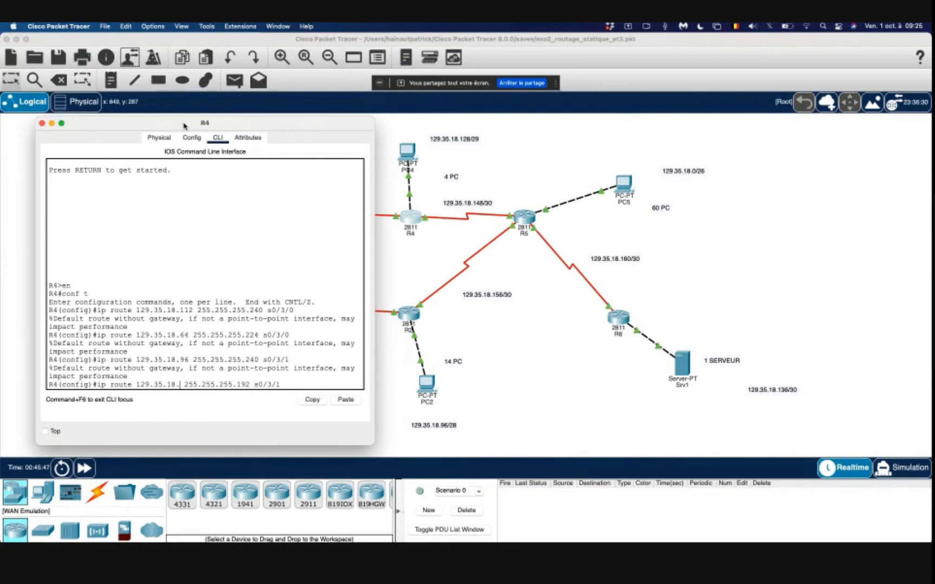
type("0")
key("Return")
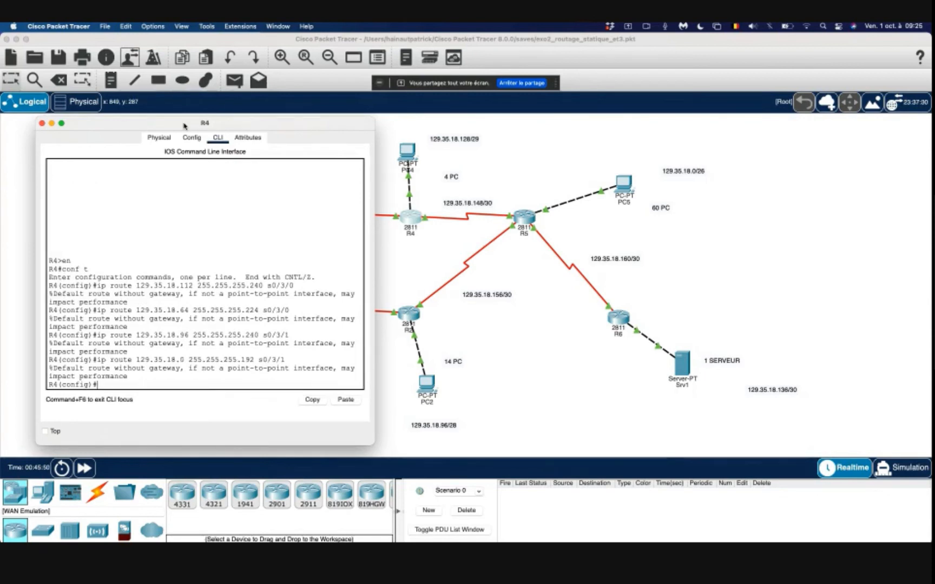
Step: Add a static route on R4 to network 129.35.18.136 with mask 255.255.255.252 through s0/3/1 and close R4's device window
key("Up")
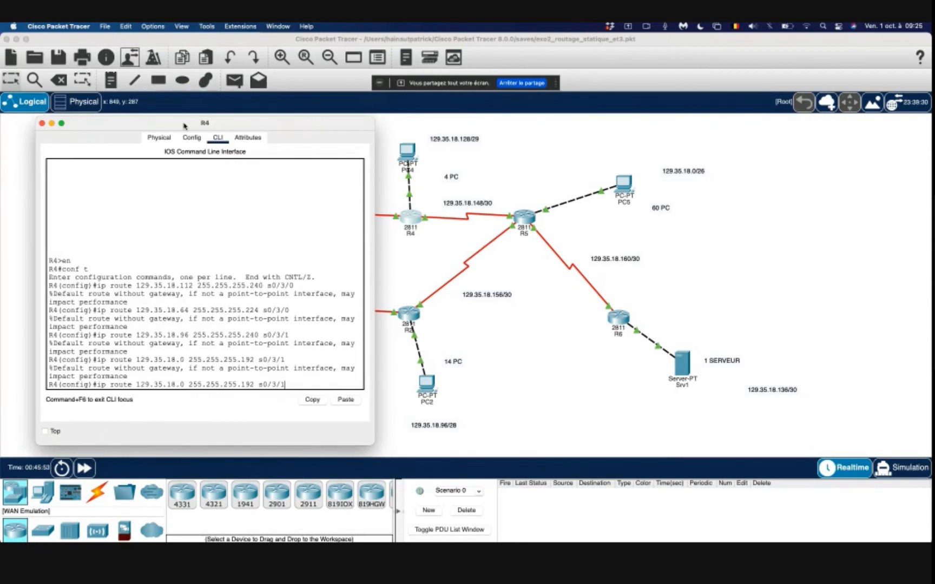
key("Left")
key("Left")
key("Left")
key("BackSpace")
key("BackSpace")
type("25")
key("Left")
key("Left")
key("Left")
key("Left")
key("Left")
key("Left")
key("Left")
key("Left")
key("Left")
key("BackSpace")
type("136")
key("Return")
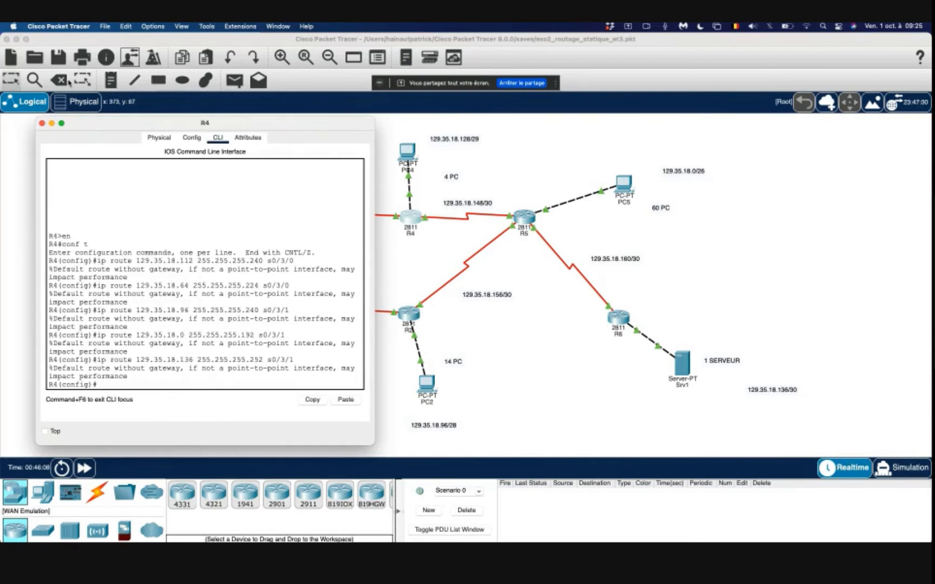
left_click(42, 124)
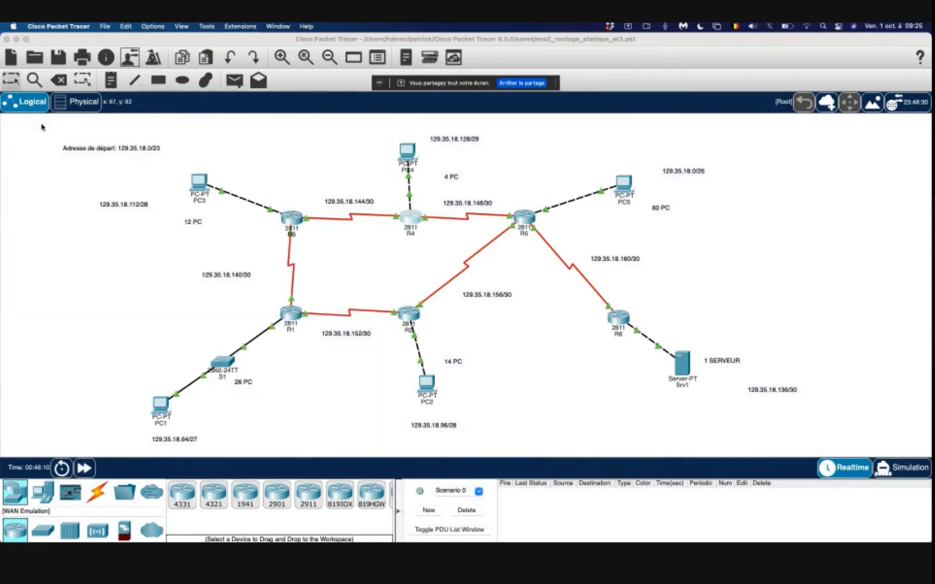
Step: Open router R5's command line and enter global configuration mode
left_click(529, 221)
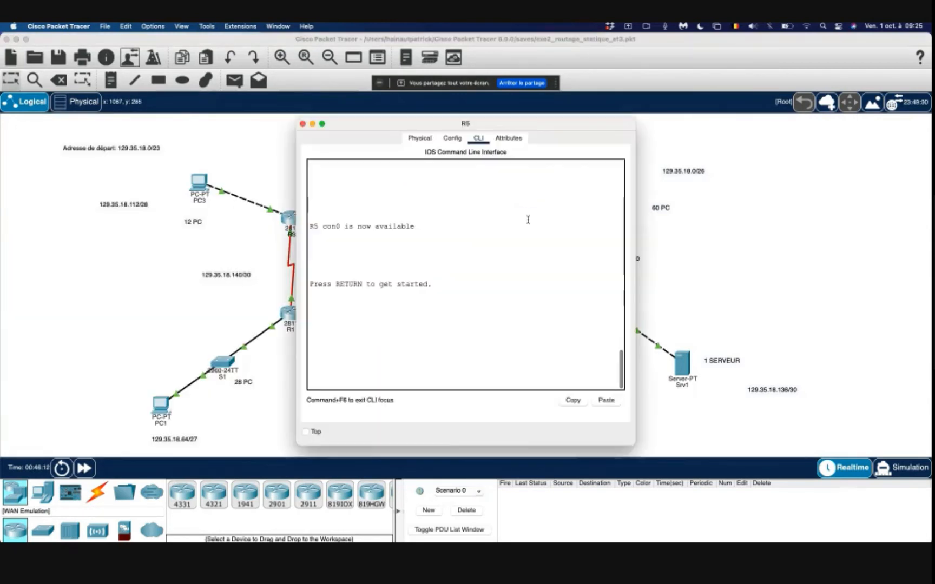
left_click_drag(428, 124, 187, 125)
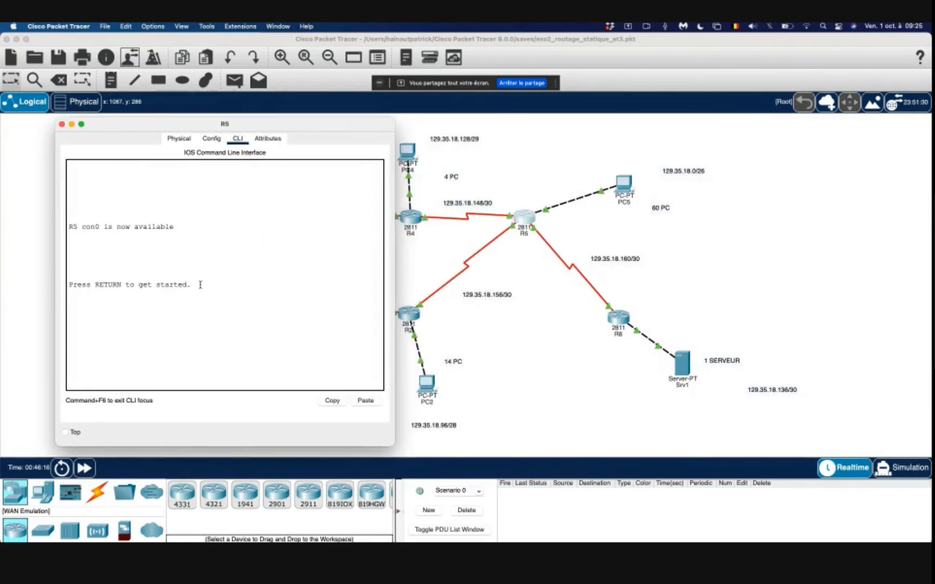
key("Return")
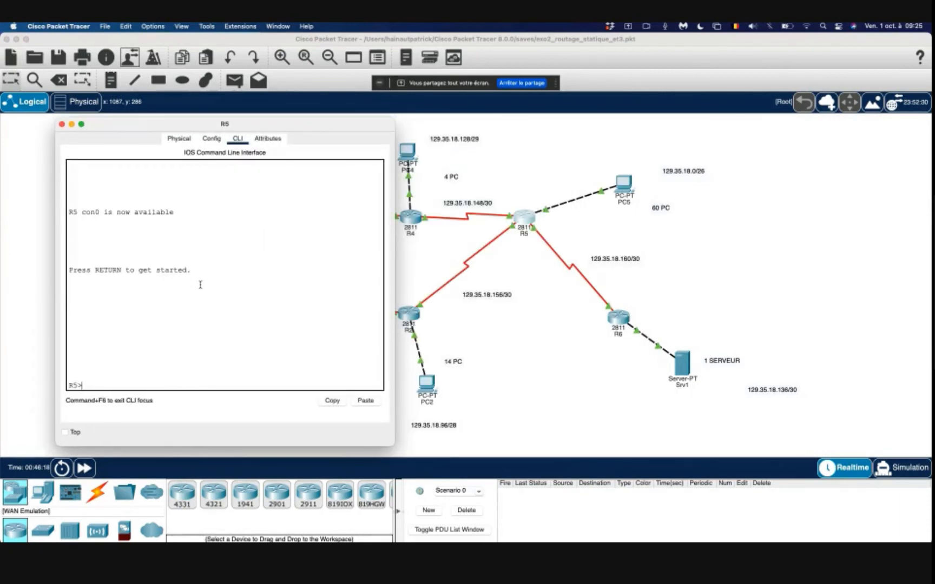
type("en")
key("Return")
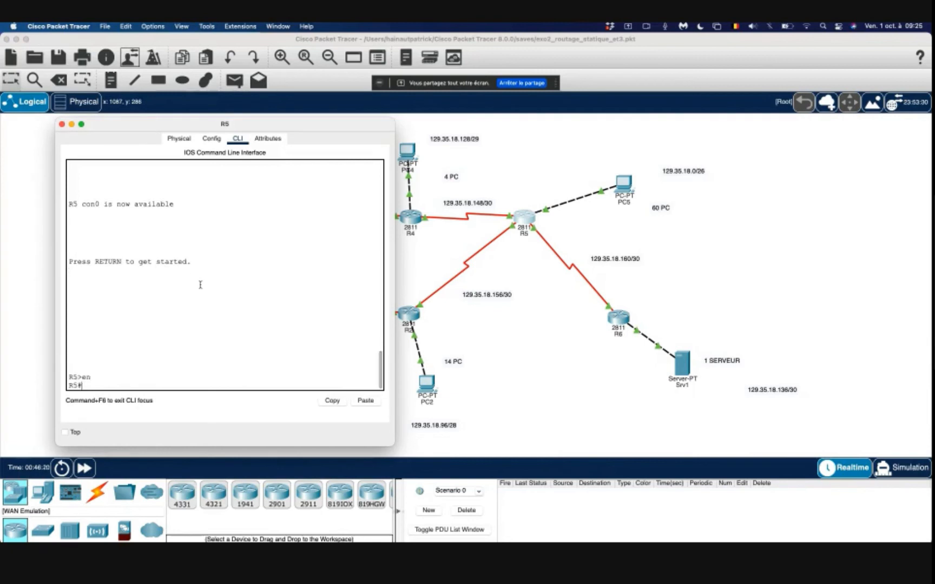
type("conf t")
key("Return")
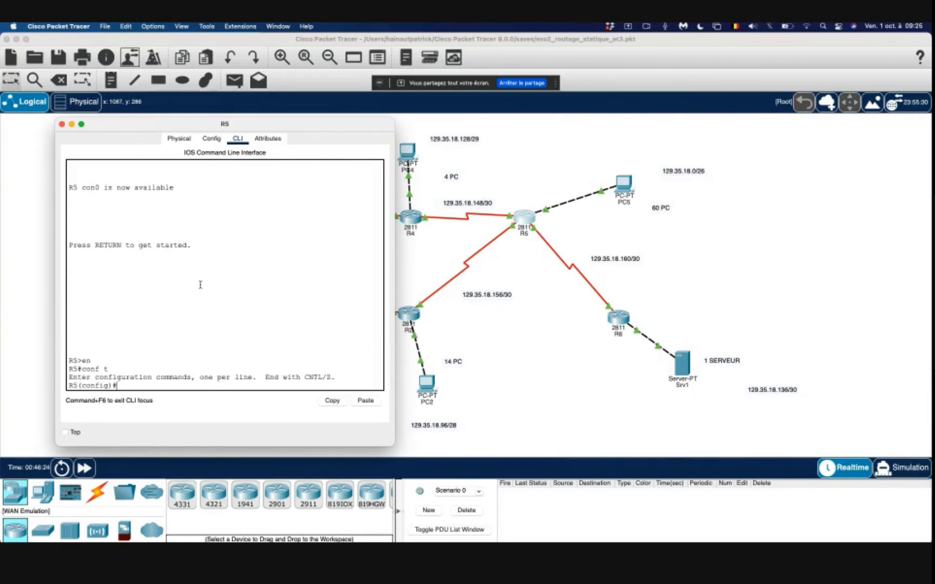
Step: Check the port labels on R5's links to R4, R2 and R6, reattaching the R6 cable to R5's Serial0/3/0
left_click(507, 377)
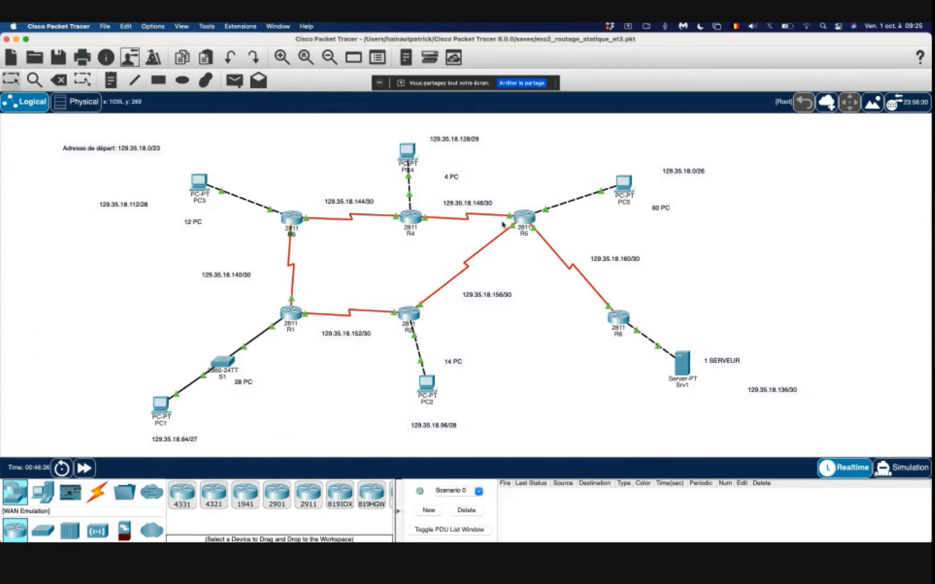
mouse_move(511, 219)
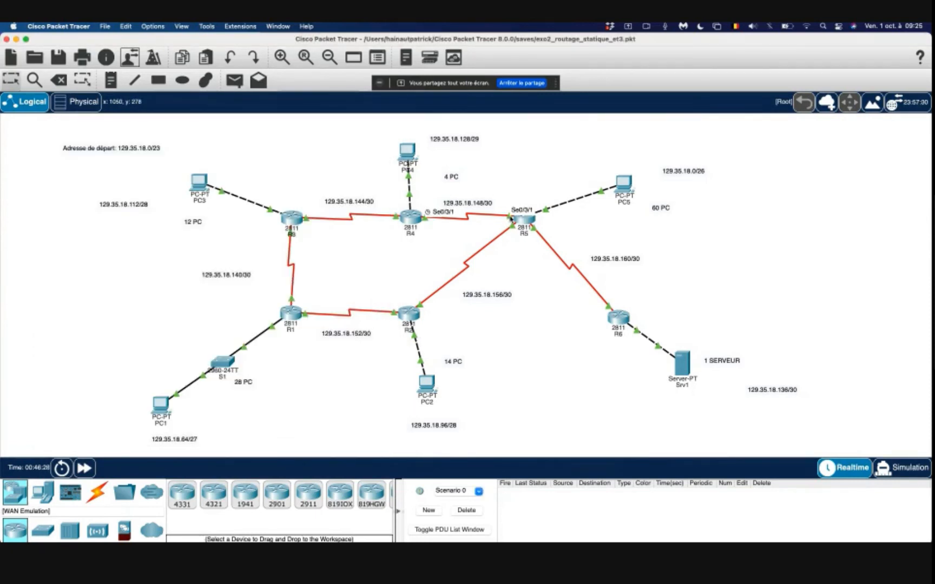
left_click(534, 231)
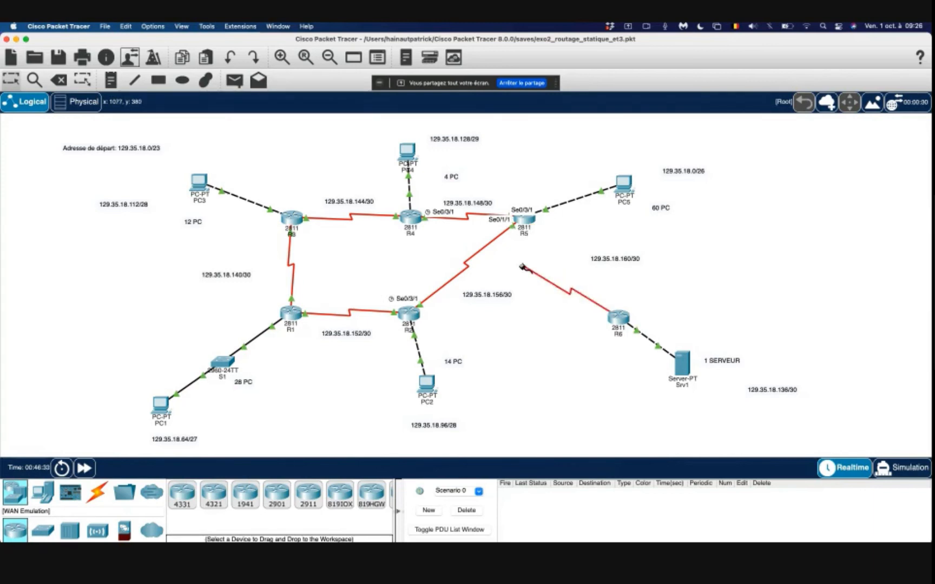
left_click(529, 222)
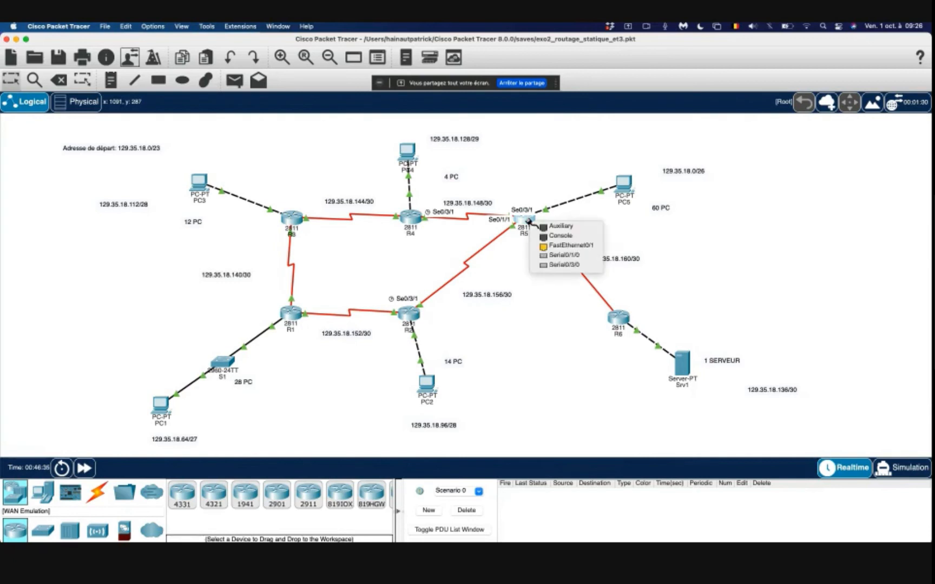
left_click(553, 265)
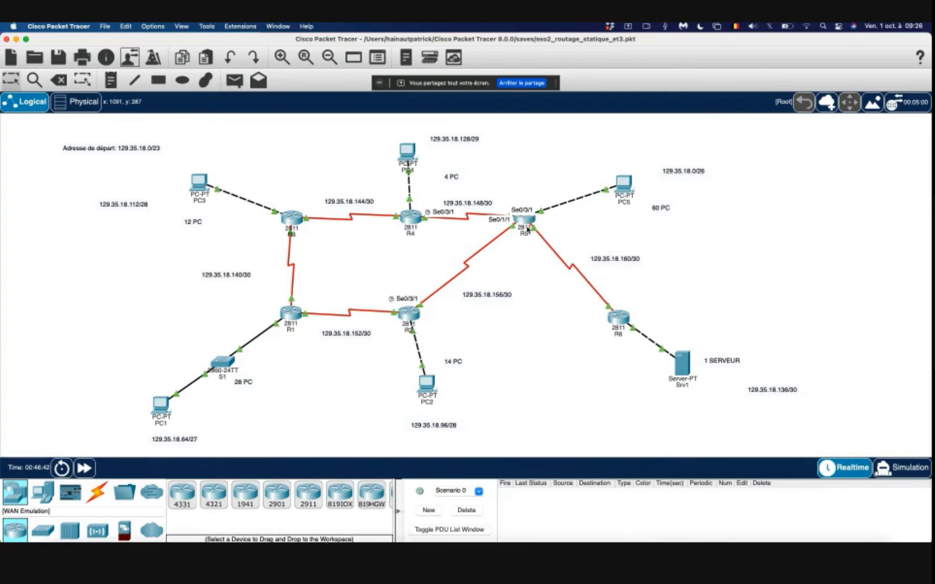
mouse_move(525, 222)
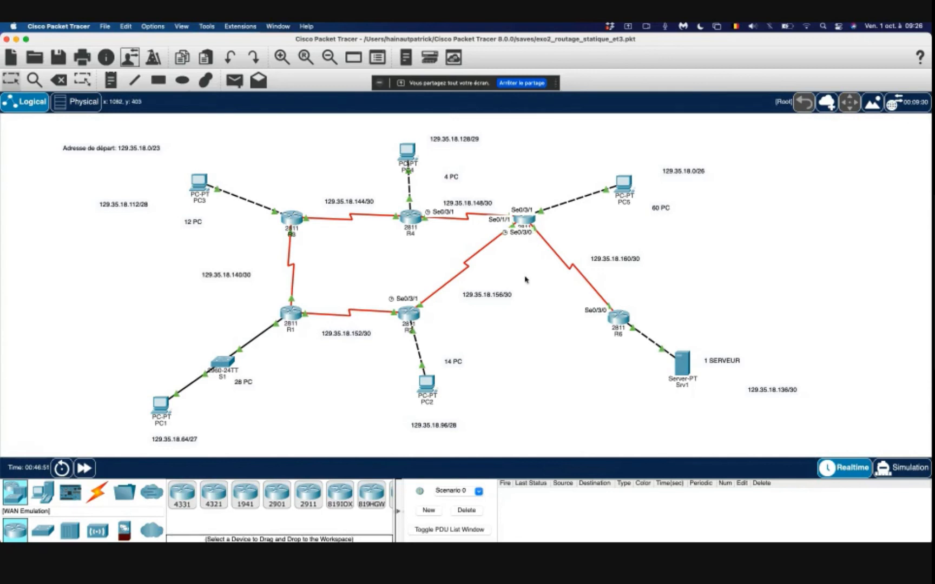
Step: Add a static route on R5 to network 129.35.18.112 with mask 255.255.255.240 through interface s0/3/1
left_click(529, 221)
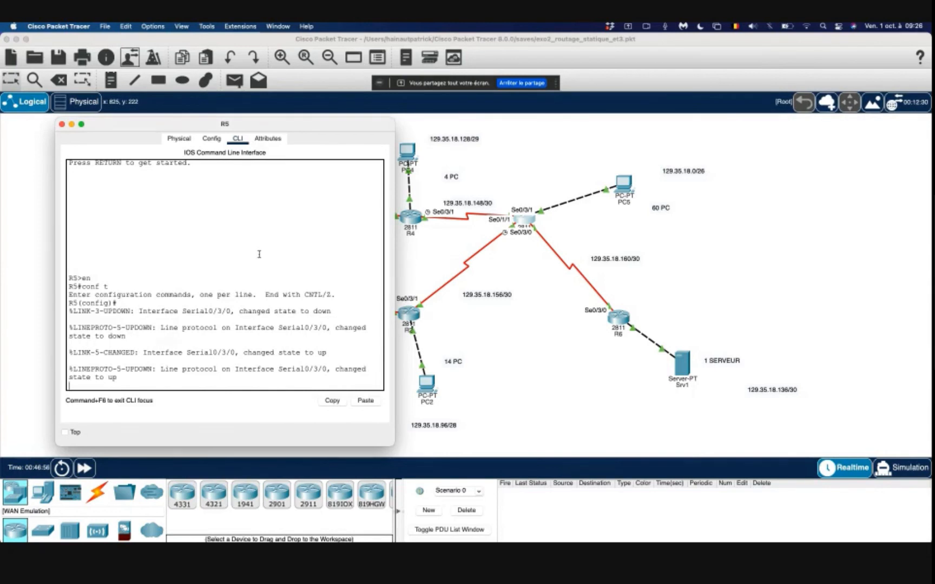
key("Return")
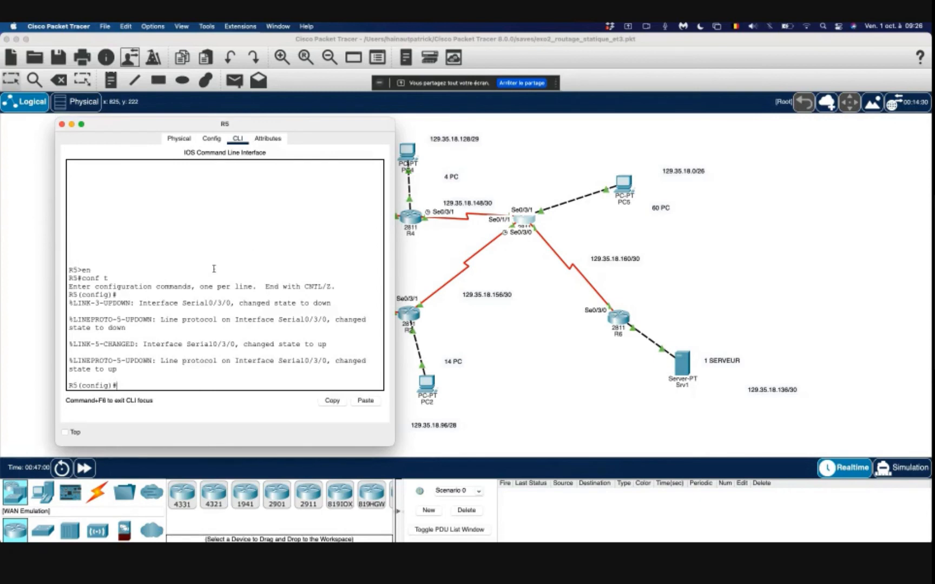
type("ip route")
left_click_drag(115, 125, 148, 224)
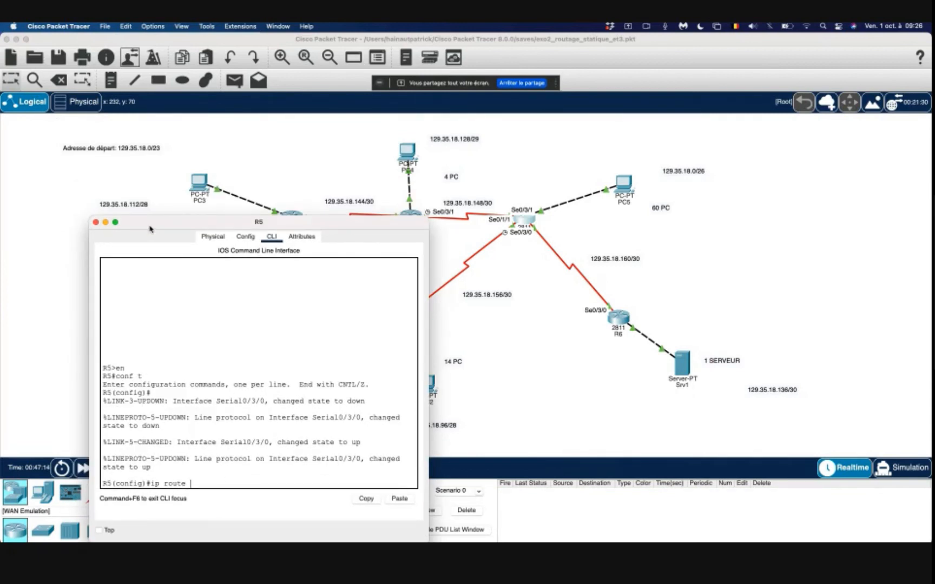
type("129.35.18.112 255.255.255.240 s0/3/1")
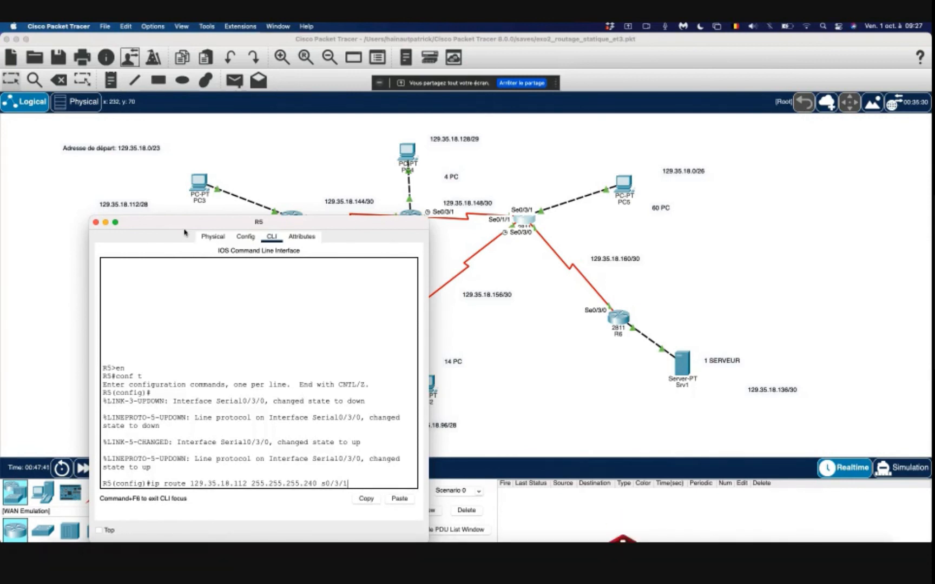
key("Return")
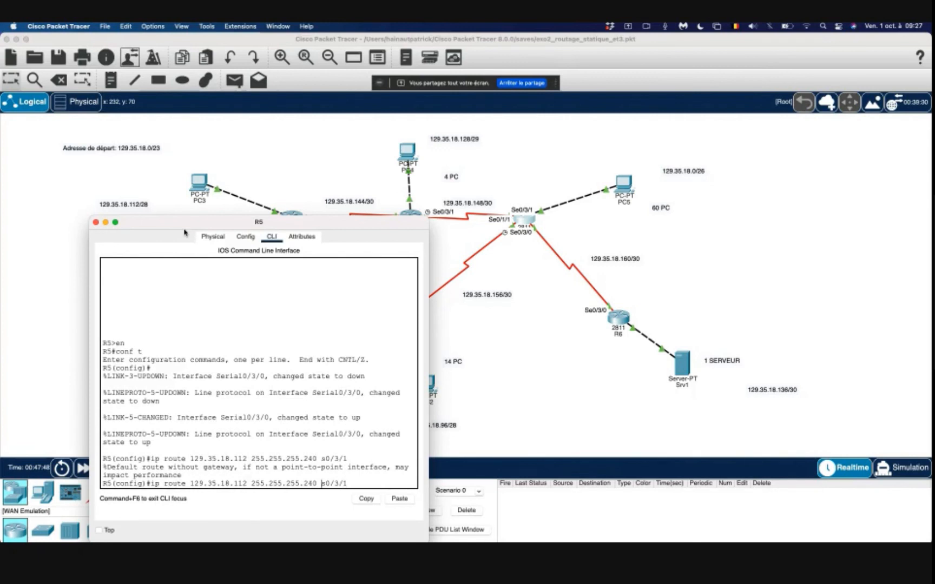
Step: Add a static route on R5 to network 129.35.18.128 with mask 255.255.255.248 through interface s0/3/1
key("Left")
key("BackSpace")
type("8")
key("Left")
key("Left")
key("Left")
key("Left")
key("Left")
key("Left")
key("Left")
key("Left")
key("Left")
key("Left")
key("Left")
key("Left")
key("Left")
key("Left")
key("Left")
key("Left")
key("BackSpace")
key("BackSpace")
type("28")
key("Return")
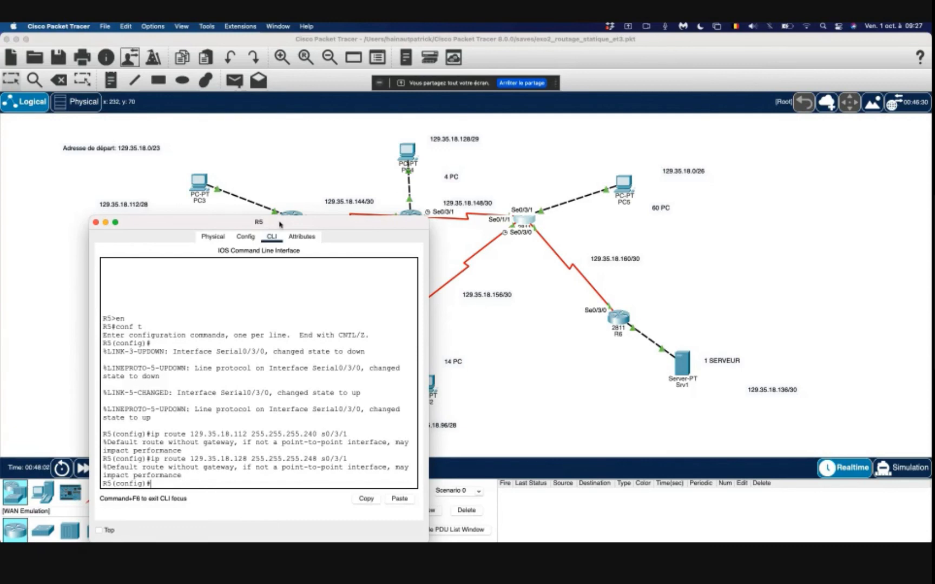
left_click_drag(279, 223, 758, 199)
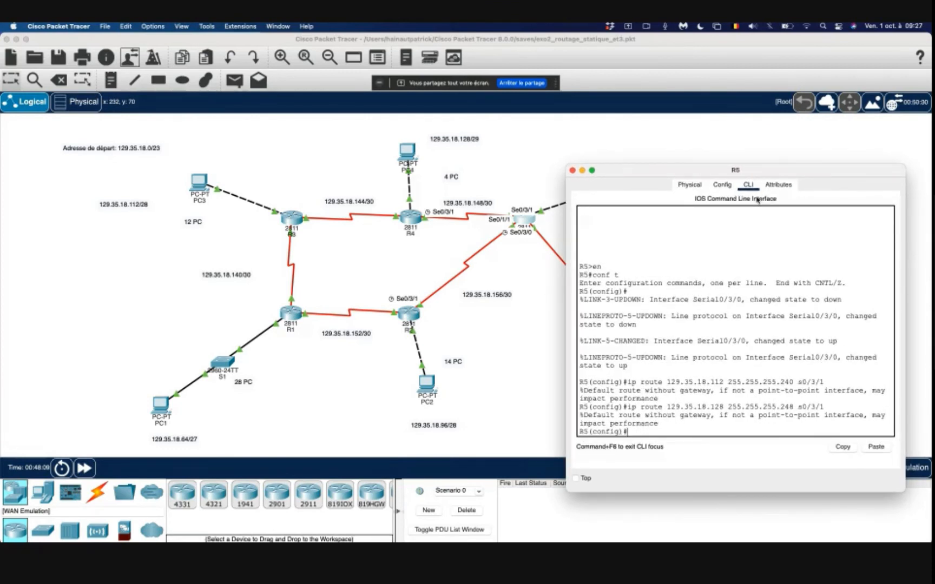
Step: Add a static route on R5 to network 129.35.18.64 with mask 255.255.255.224 through interface s0/1/1
key("Up")
key("BackSpace")
key("BackSpace")
key("BackSpace")
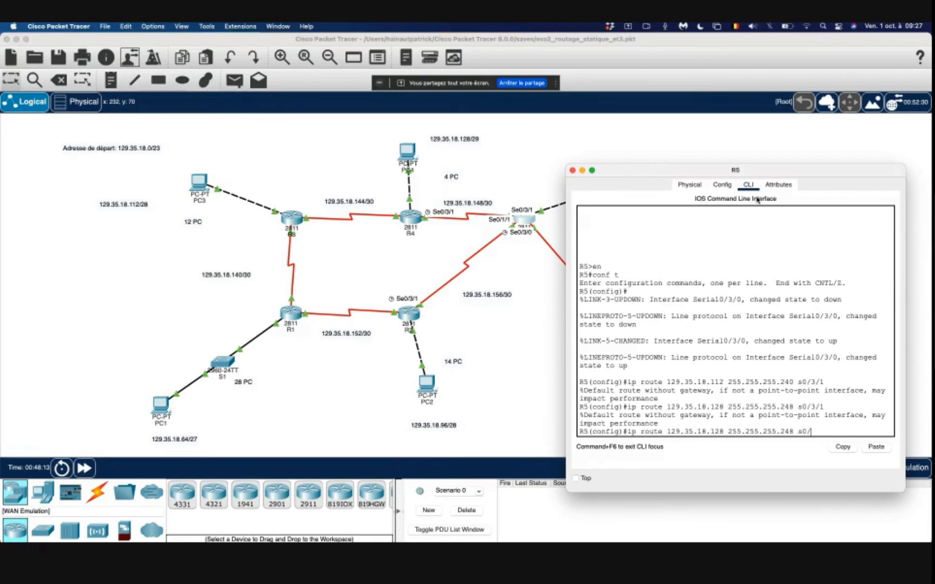
type("1/1")
key("Left")
key("Left")
key("Left")
key("Left")
key("Left")
key("Left")
key("Left")
key("BackSpace")
key("BackSpace")
type("24")
key("Left")
key("Left")
key("Left")
key("Left")
key("BackSpace")
key("BackSpace")
key("BackSpace")
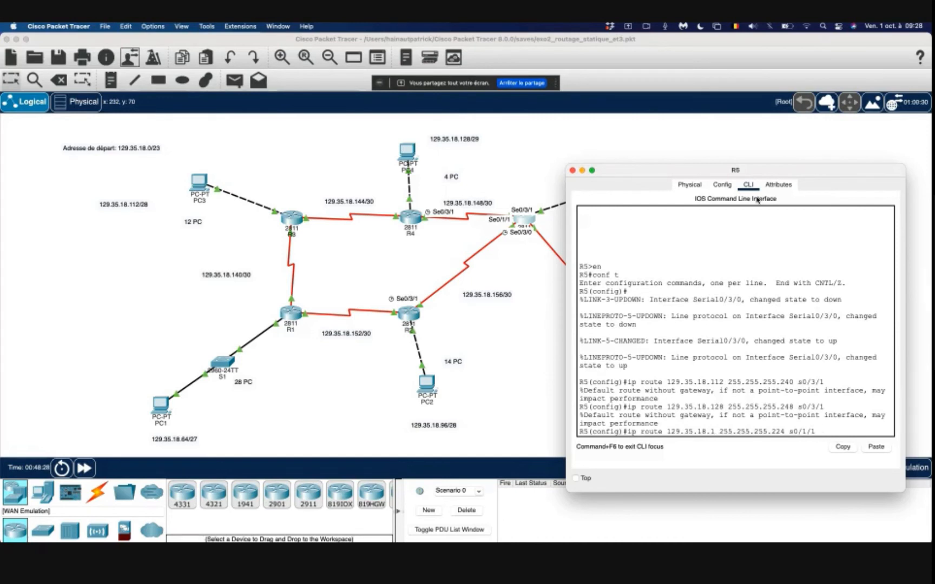
type("64")
key("Return")
Step: Add a static route on R5 to network 129.35.18.96 with mask 255.255.255.240 through interface s0/1/1
key("Up")
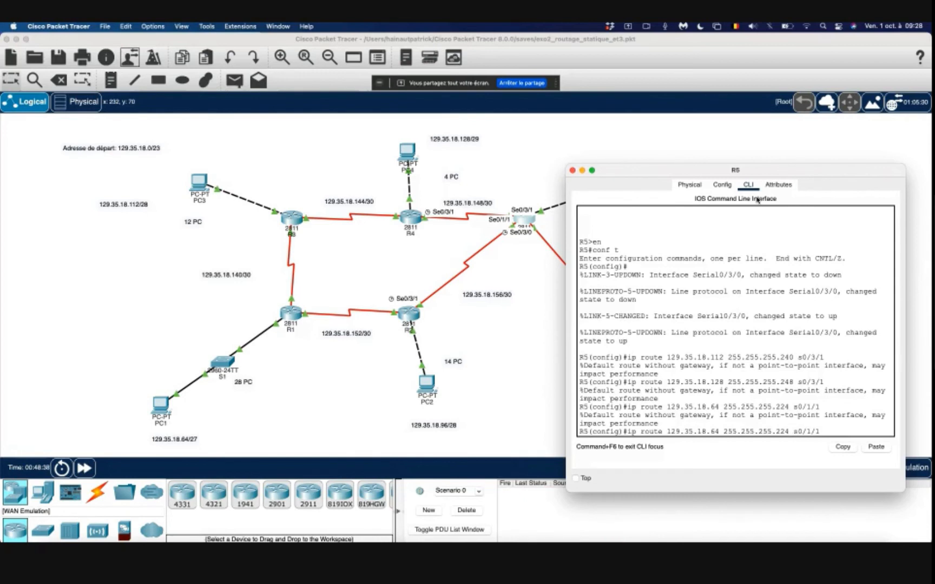
key("BackSpace")
key("BackSpace")
type("0")
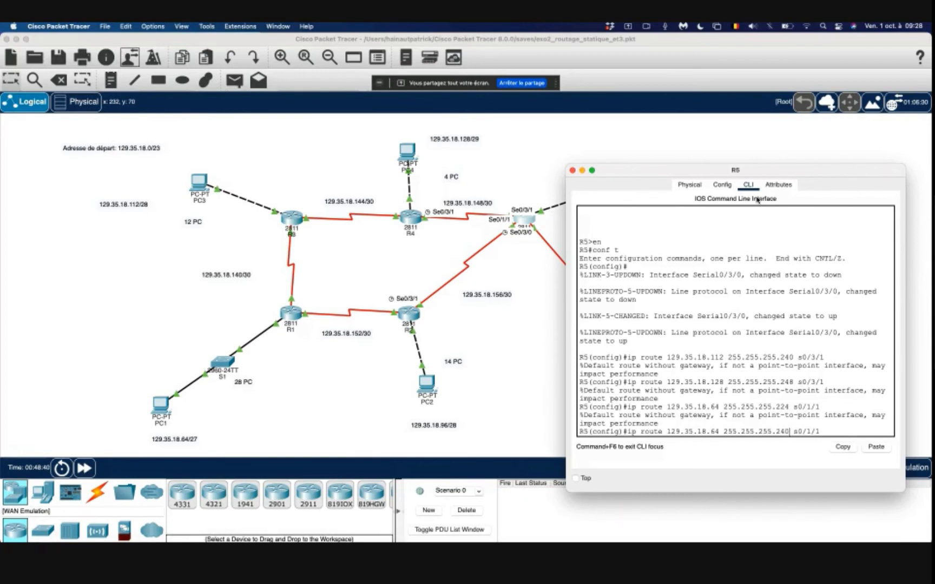
key("Left")
key("Left")
key("Left")
key("Left")
key("Left")
key("Left")
key("Left")
key("Left")
key("Left")
key("Left")
key("Left")
key("BackSpace")
key("BackSpace")
type("96")
key("Return")
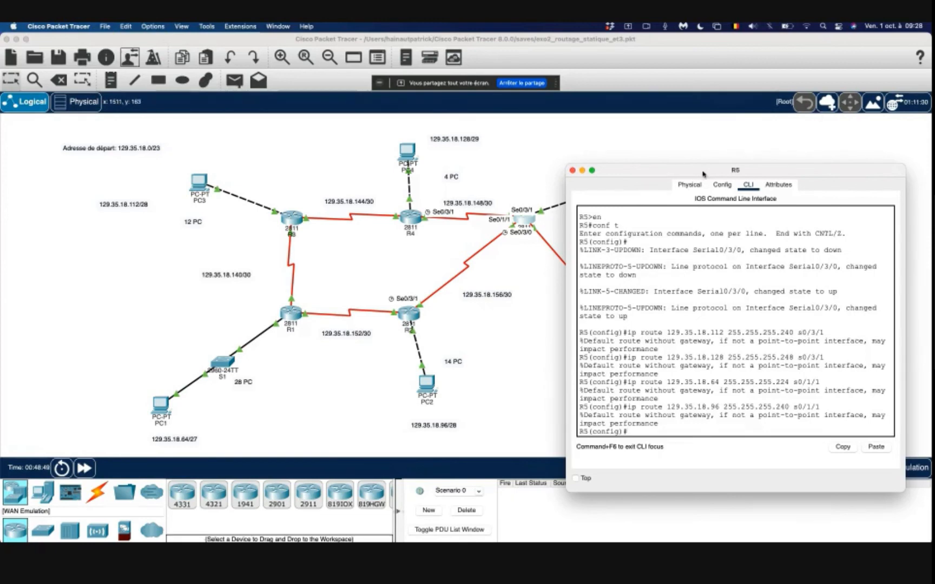
Step: Add a static route on R5 to network 129.35.18.136 with mask 255.255.255.252 through interface s0/3/0, and close R5's window
left_click_drag(706, 172, 176, 164)
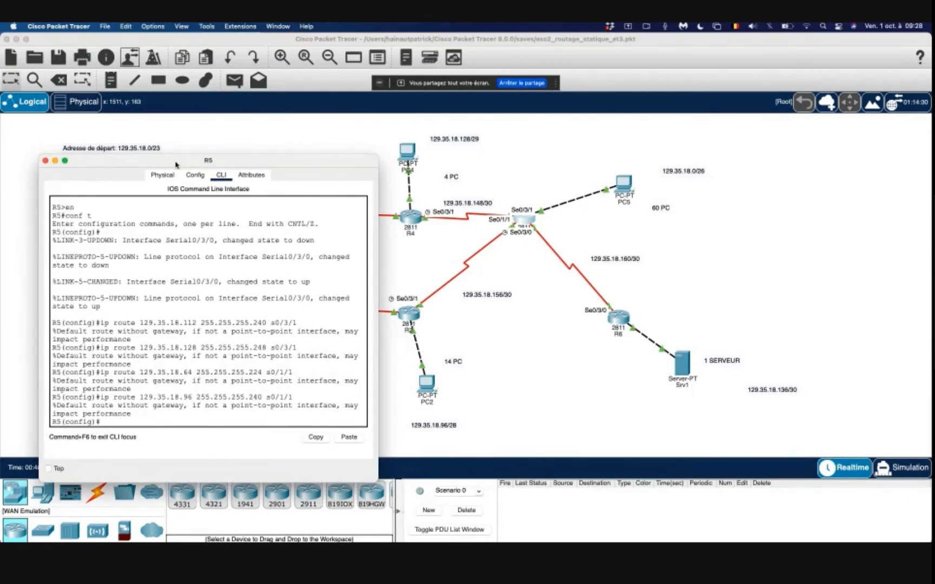
key("Up")
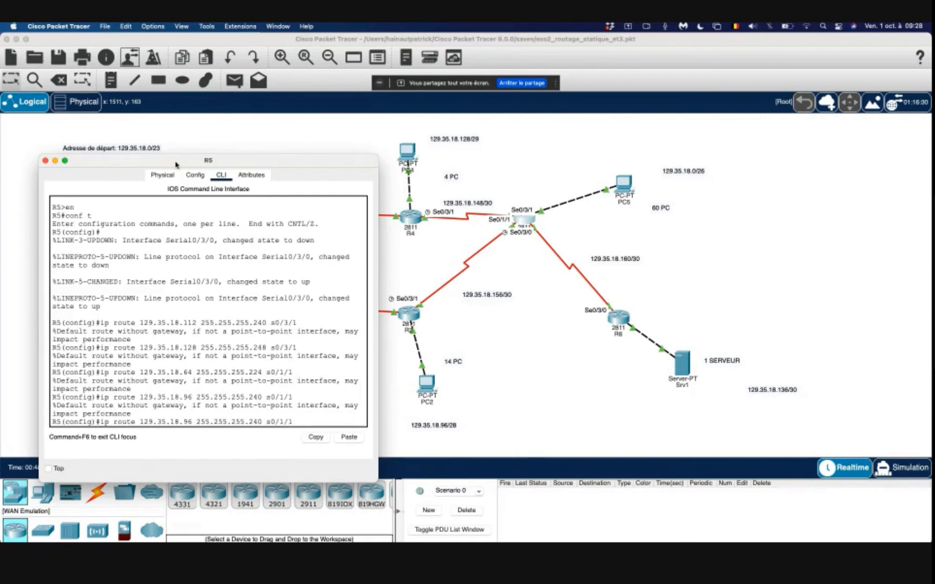
key("BackSpace")
key("BackSpace")
key("BackSpace")
type("3/0")
key("Left")
key("Left")
key("Left")
key("Left")
key("Left")
key("Left")
key("Left")
key("BackSpace")
key("BackSpace")
type("52")
key("Left")
key("Left")
key("Left")
key("Left")
key("Left")
key("Left")
key("Left")
key("Left")
key("Left")
key("Left")
key("Left")
key("Left")
key("Left")
key("Left")
key("Left")
key("Left")
key("BackSpace")
key("BackSpace")
type("136")
key("Return")
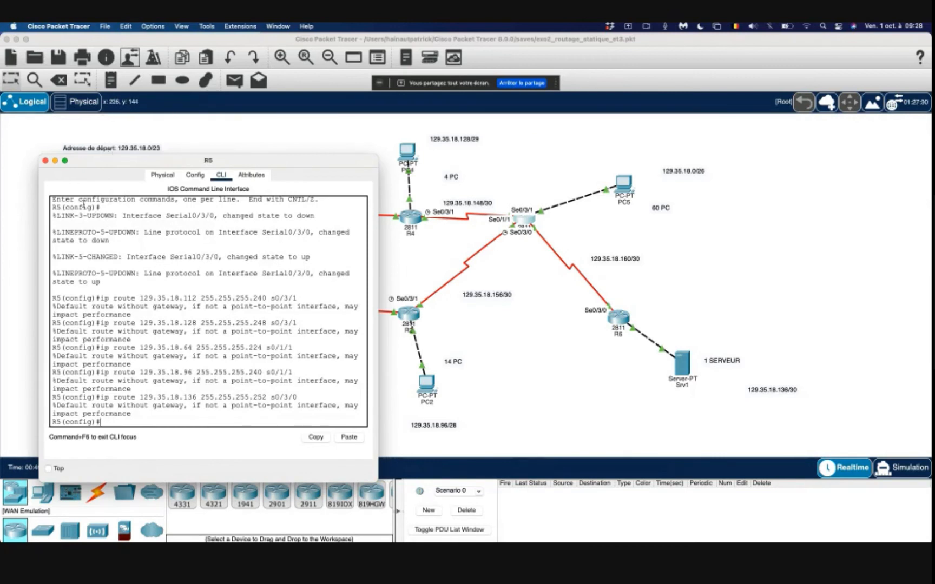
left_click(45, 161)
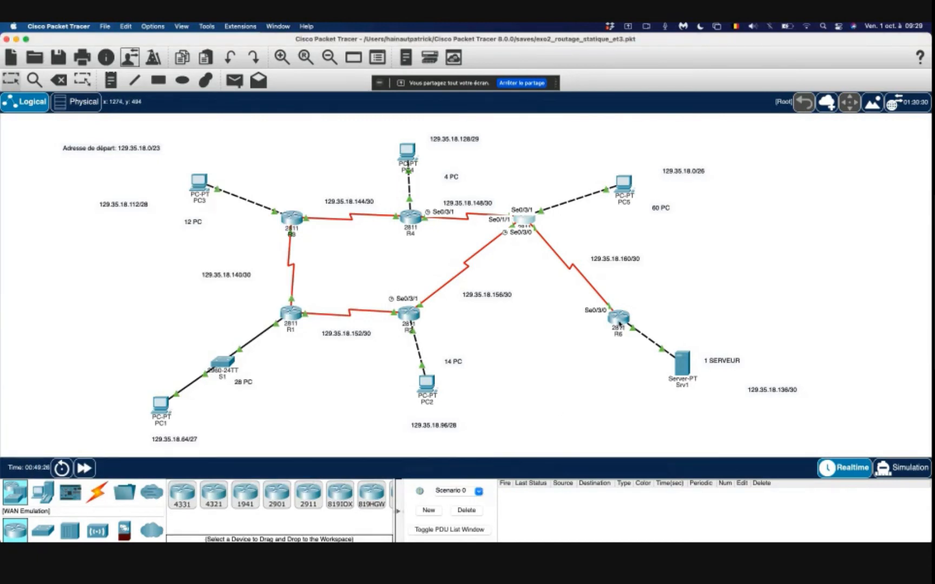
Step: Open router R6's command line and enter global configuration mode
left_click(620, 323)
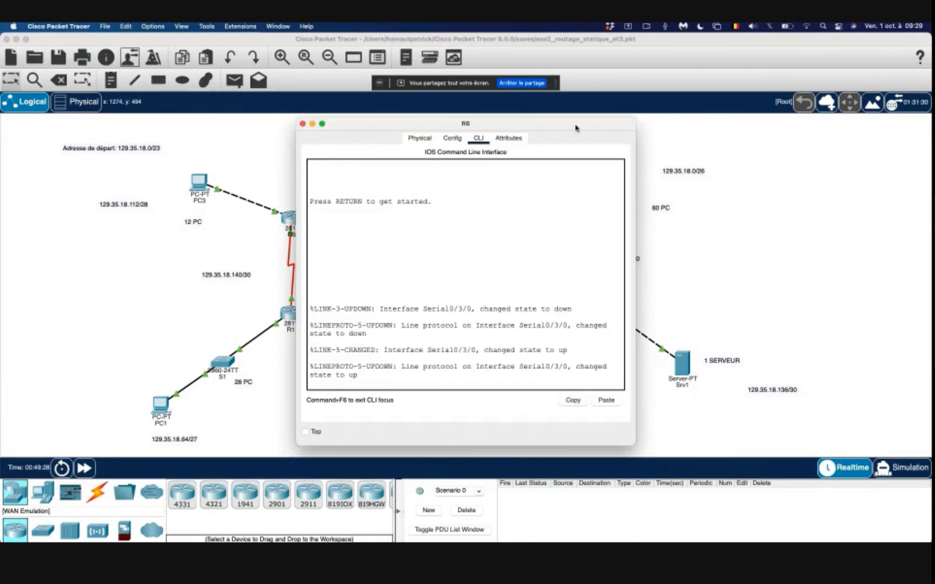
left_click_drag(576, 127, 818, 230)
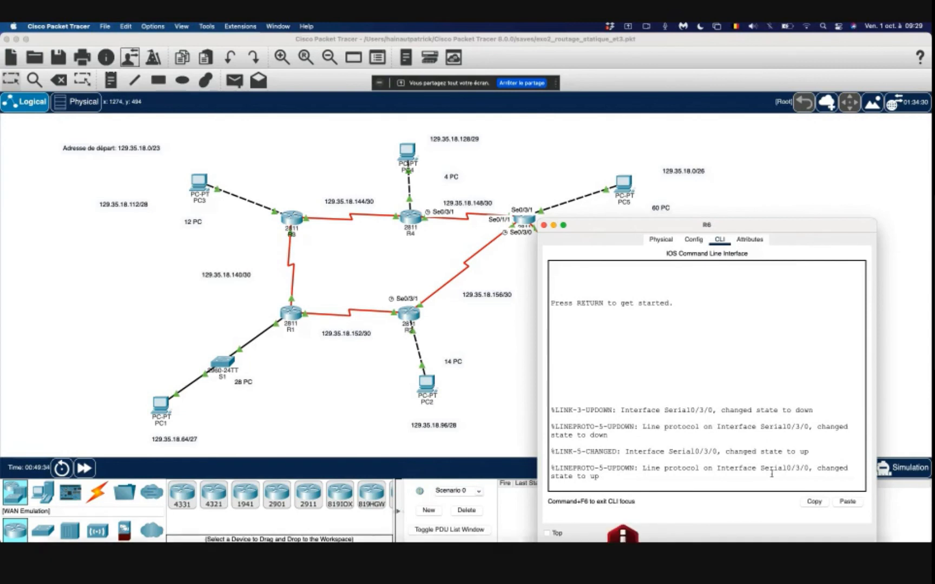
key("Return")
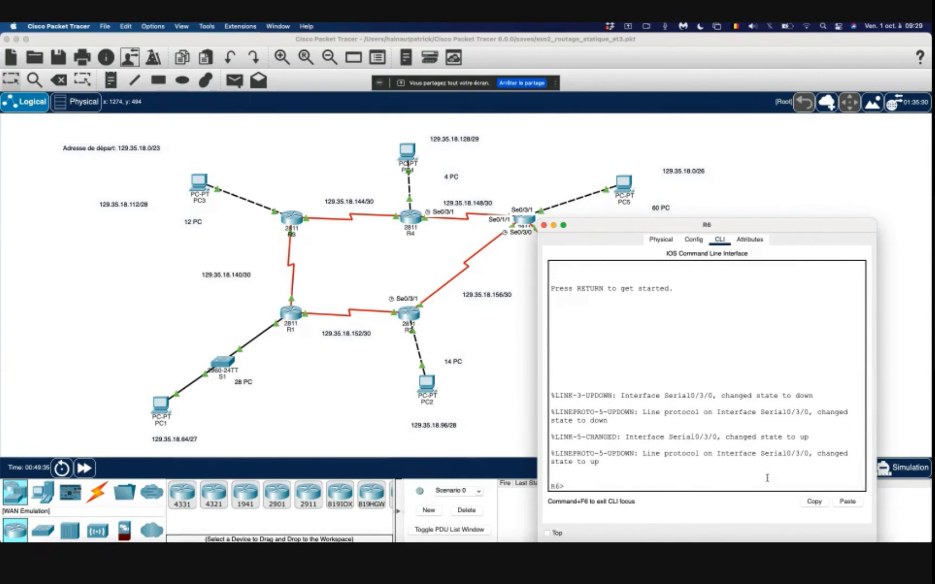
type("en")
key("Return")
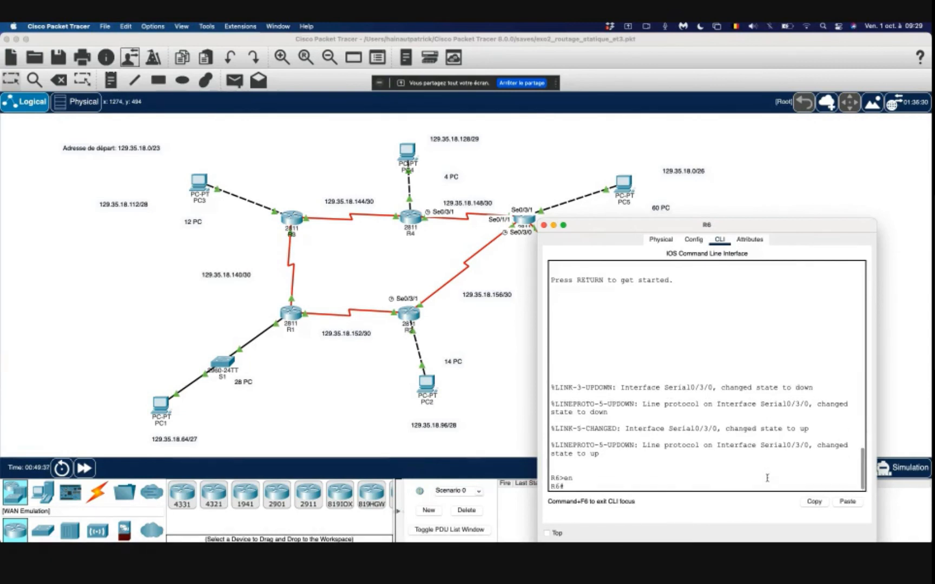
type("connf t")
key("Return")
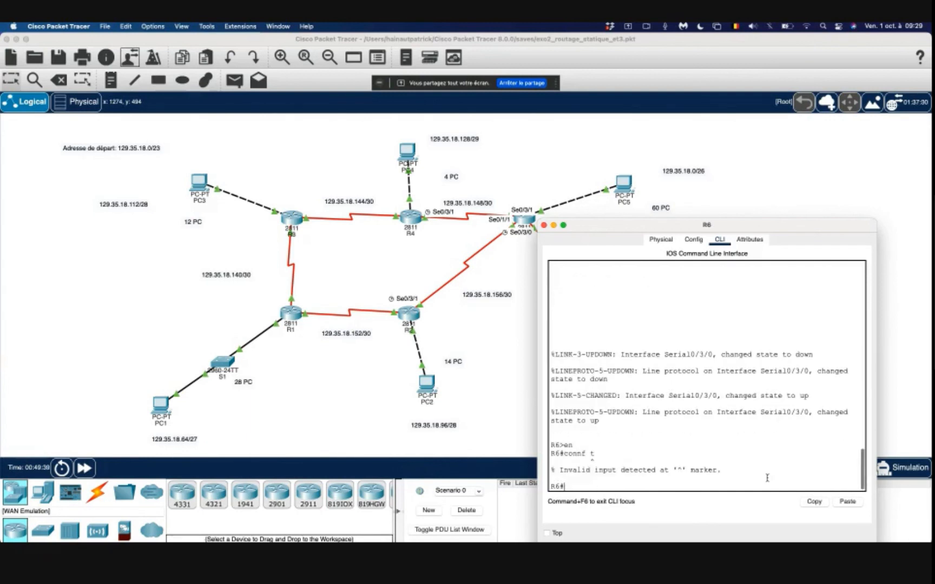
type("conf t")
key("Return")
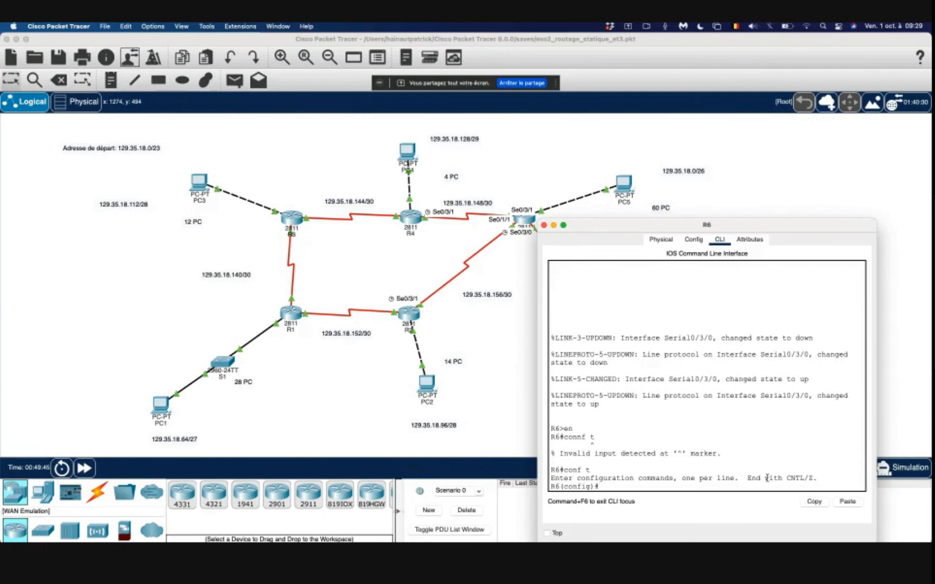
Step: Add a static route on R6 to network 129.35.18.112 with mask 255.255.255.240 through interface s0/3/0
type("ip route 129.35.18.112 255.25")
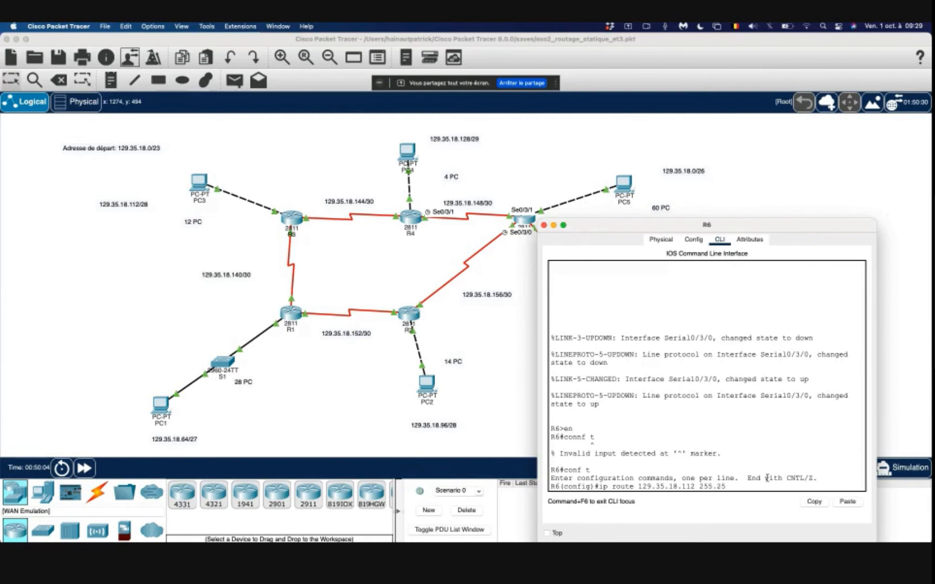
type("5.255.240")
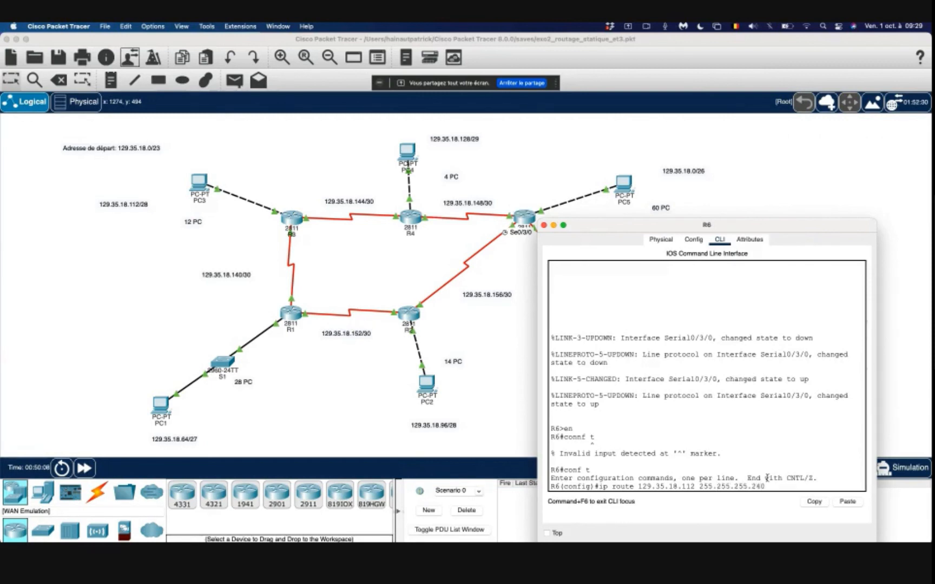
type(" s0/3/0")
key("Return")
key("Up")
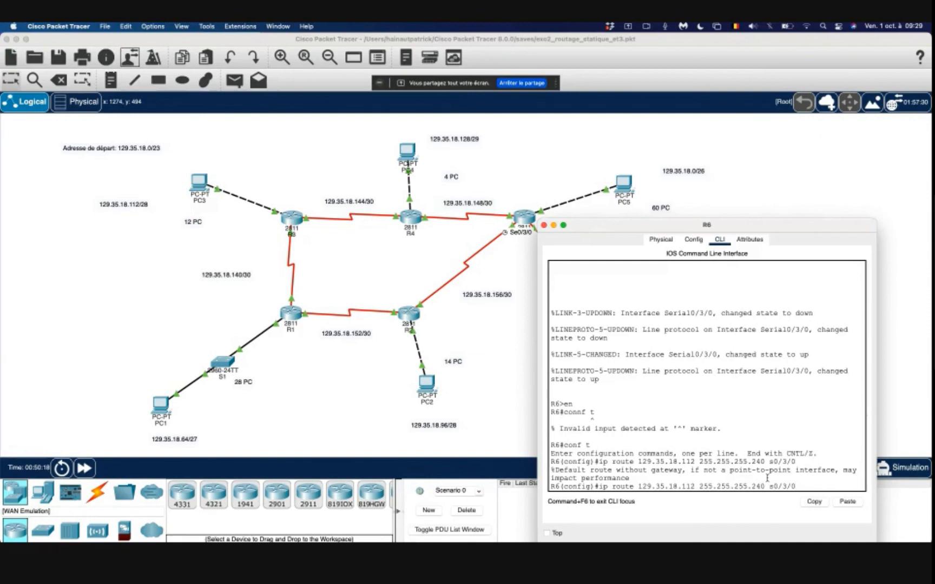
key("Left")
key("Left")
key("Left")
key("Left")
key("Left")
key("Left")
key("Return")
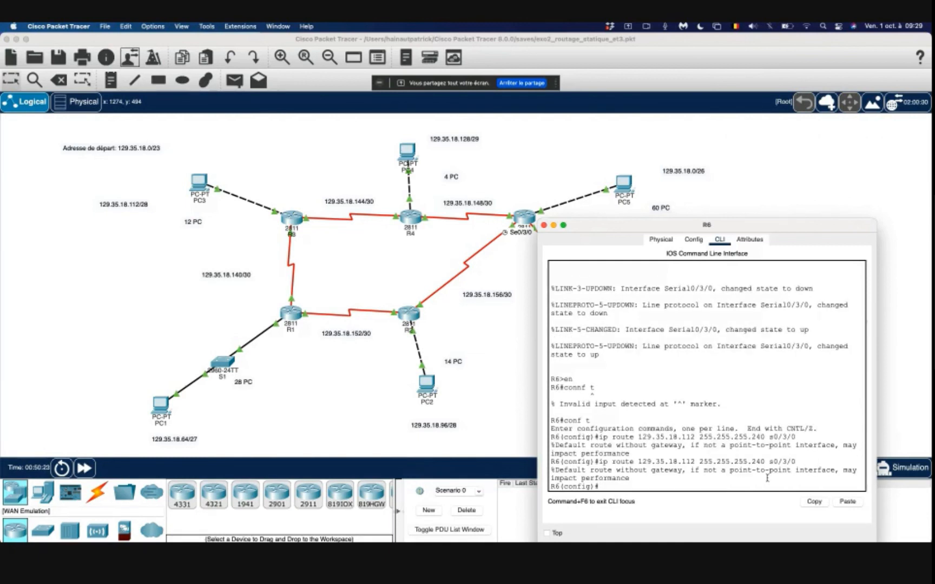
Step: Add a static route on R6 to network 129.35.18.64 with mask 255.255.255.224 through interface s0/3/0
key("Up")
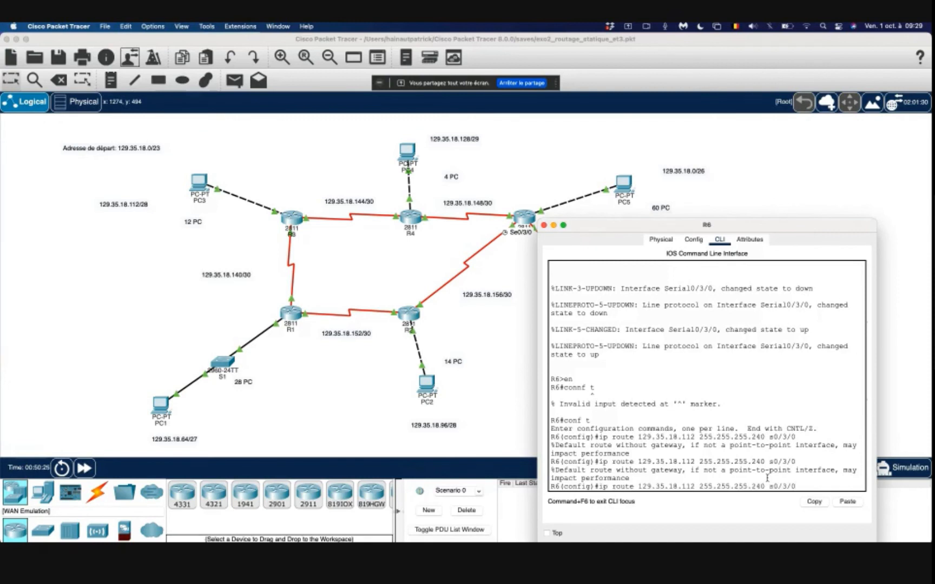
key("Left")
key("Left")
key("Left")
key("Left")
key("Left")
key("Left")
key("Left")
key("BackSpace")
key("BackSpace")
type("24")
key("Left")
key("Left")
key("Left")
key("Left")
key("Left")
key("Left")
key("Left")
key("Left")
key("Left")
key("Left")
key("Left")
key("Left")
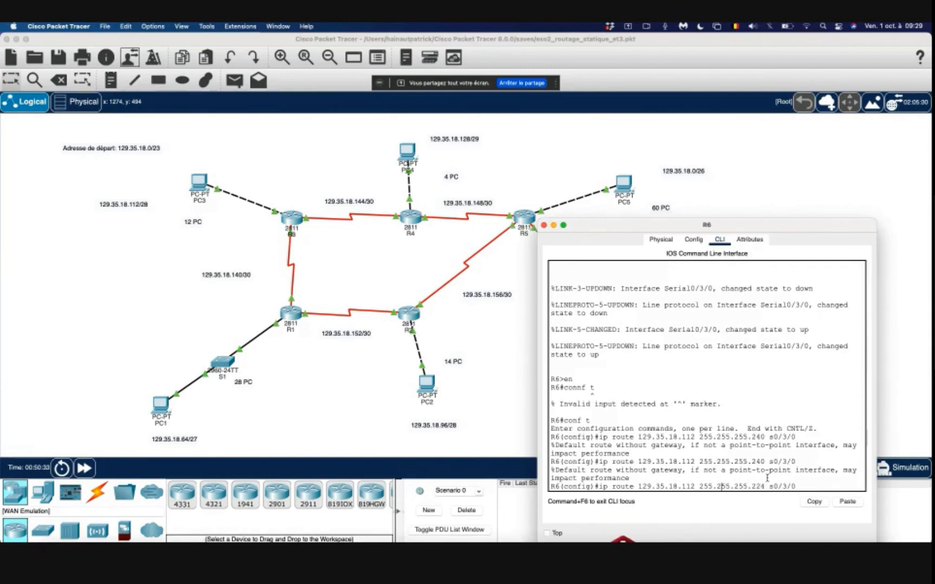
key("Left")
key("Left")
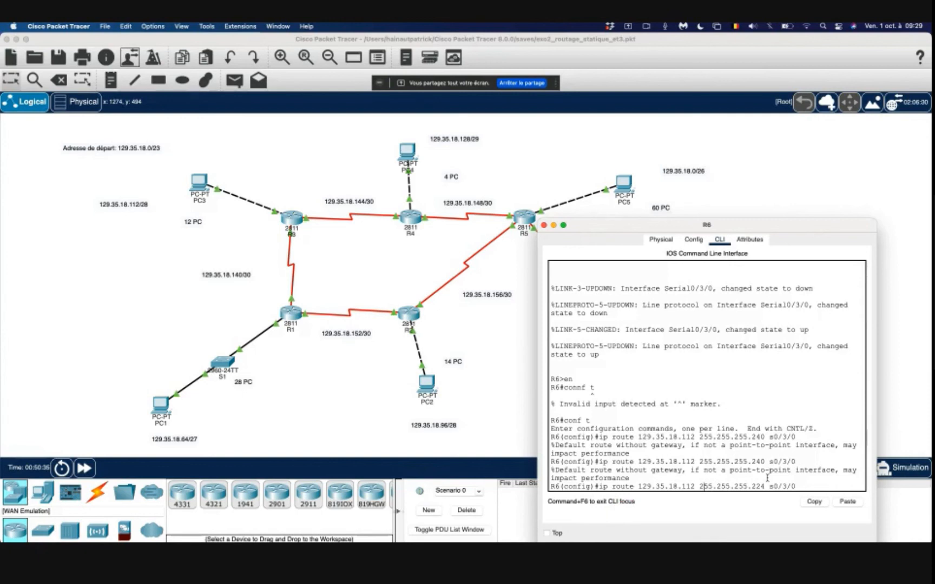
key("BackSpace")
key("BackSpace")
key("BackSpace")
type("64")
key("Return")
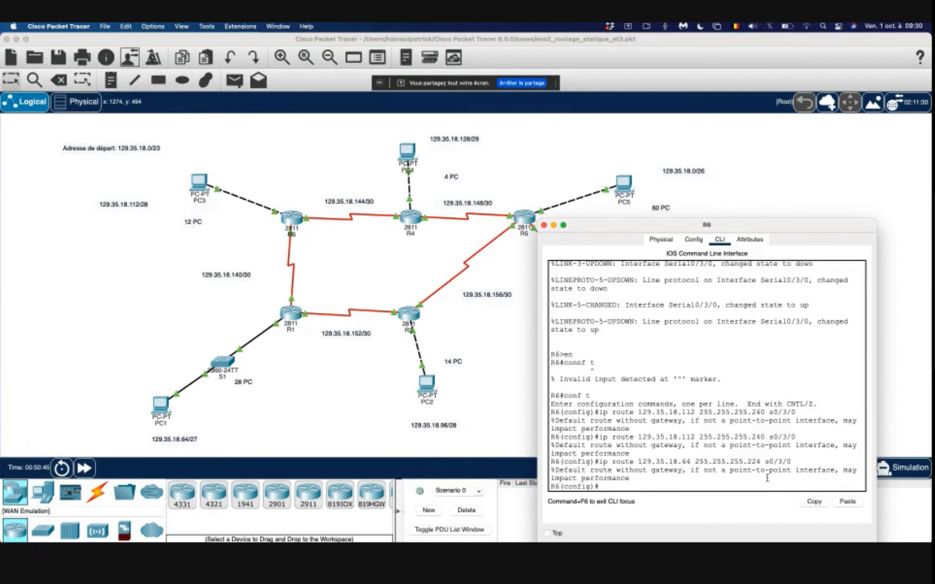
Step: Add a static route on R6 to network 129.35.18.128 with mask 255.255.255.248 through interface s0/3/0
key("Up")
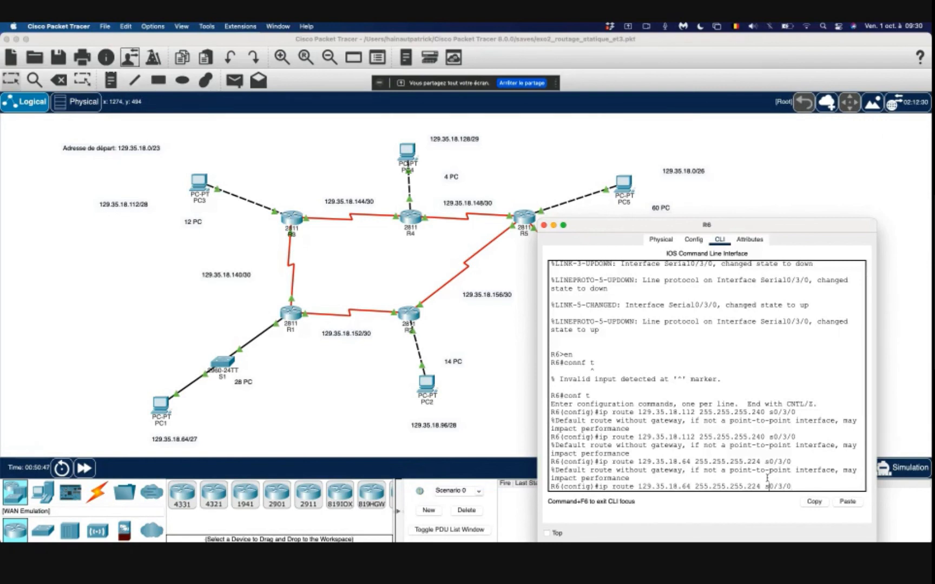
key("Left")
key("Left")
key("Left")
key("Left")
key("Left")
key("Left")
key("Left")
key("BackSpace")
key("BackSpace")
type("48")
key("Left")
key("Left")
key("Left")
key("Left")
key("Left")
key("Left")
key("Left")
key("Left")
key("Left")
key("Left")
key("Left")
key("Left")
key("Left")
key("Left")
key("Left")
key("BackSpace")
key("BackSpace")
type("128")
key("Return")
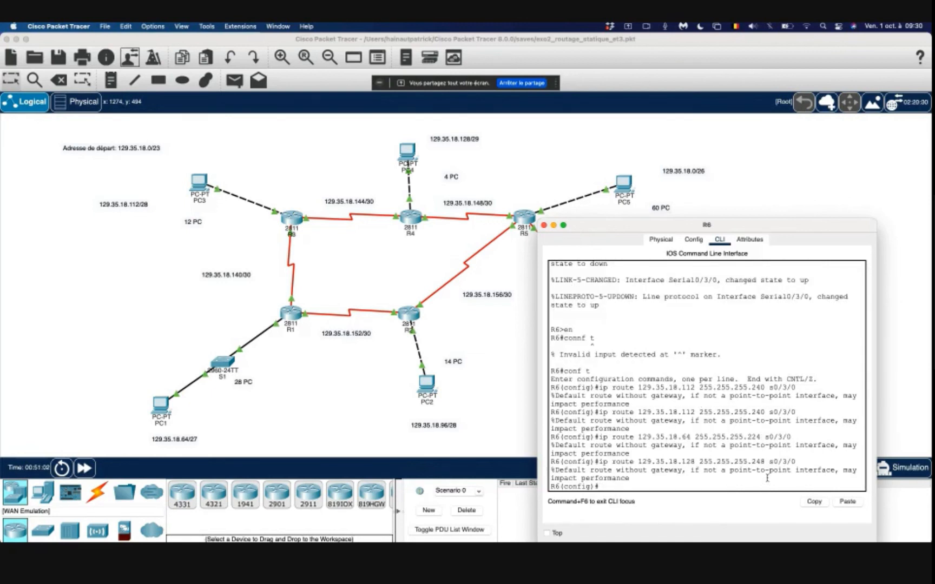
Step: Add a static route on R6 to network 129.35.18.96 with mask 255.255.255.240 through interface s0/3/0
key("Up")
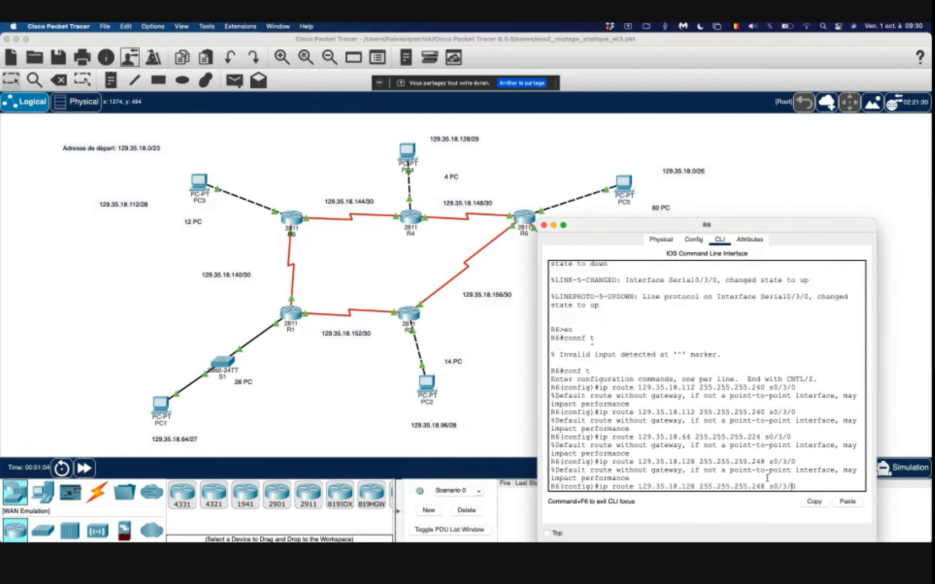
key("Left")
key("Left")
key("Left")
key("Left")
key("Left")
key("Left")
key("Left")
key("BackSpace")
type("0")
key("Left")
key("Left")
key("Left")
key("Left")
key("Left")
key("Left")
key("Left")
key("Left")
key("BackSpace")
key("BackSpace")
key("BackSpace")
type("96")
key("Return")
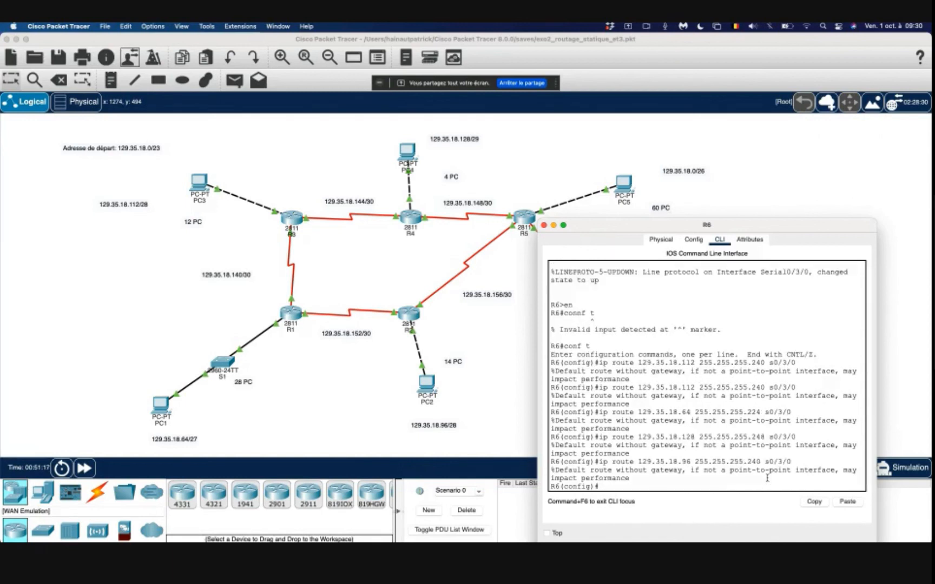
Step: Add a static route on R6 to network 129.35.18.0 with mask 255.255.255.192 through interface s0/3/0, and close R6's window
key("Up")
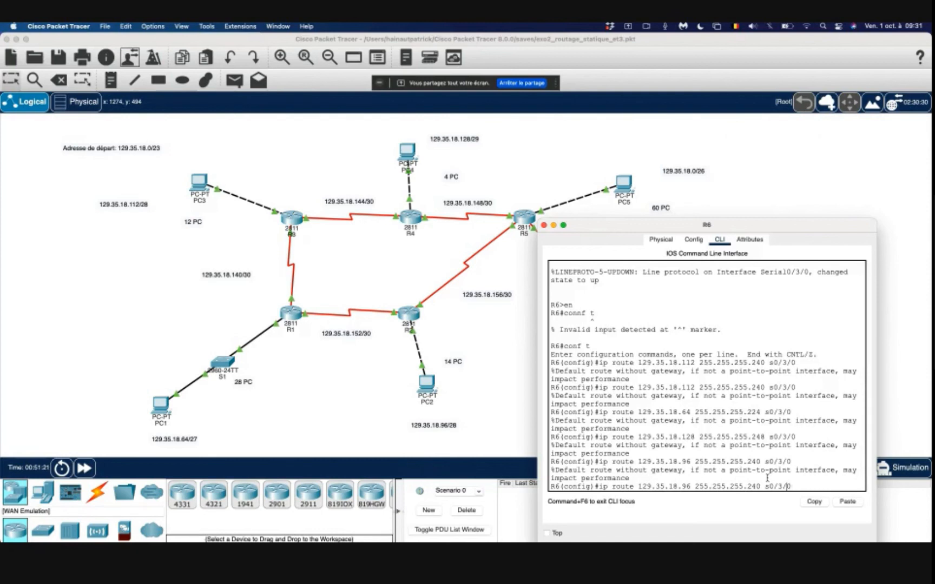
key("Left")
key("Left")
key("Left")
key("Left")
key("Left")
key("Left")
key("Left")
key("BackSpace")
key("BackSpace")
key("BackSpace")
type("192")
key("Left")
key("Left")
key("Left")
key("Left")
key("Left")
key("Left")
key("Left")
key("Left")
key("Left")
key("Left")
key("Left")
key("Left")
key("Left")
key("Left")
key("Left")
key("Left")
key("BackSpace")
key("BackSpace")
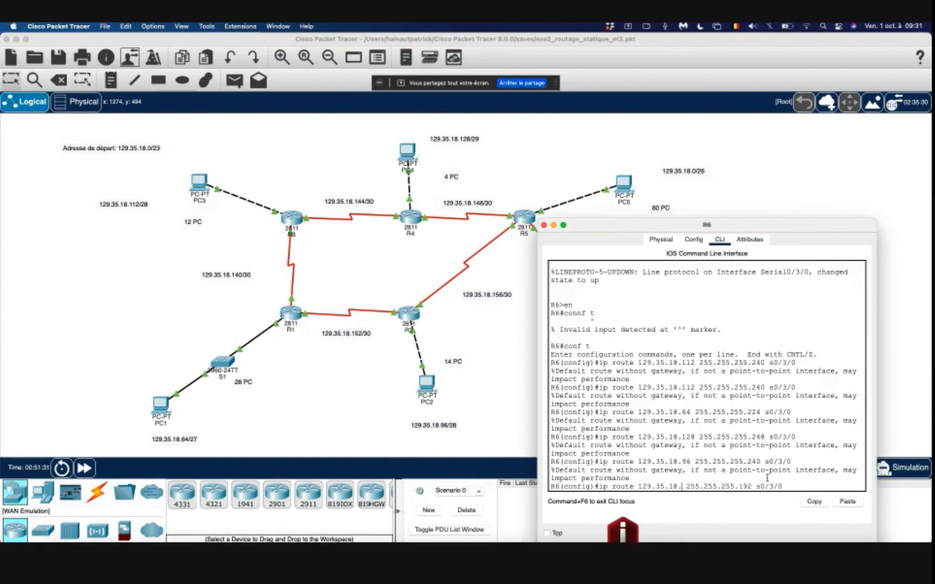
type("0")
key("Return")
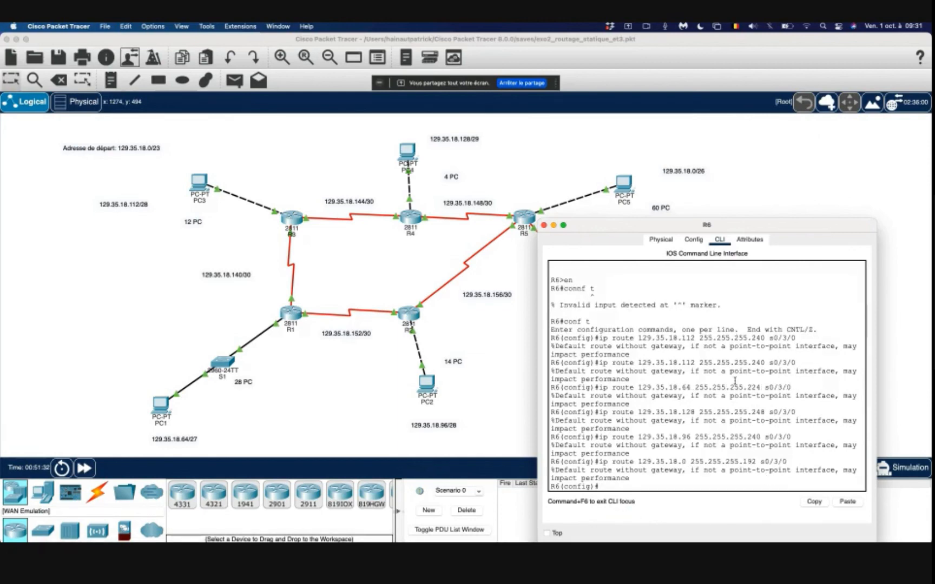
left_click_drag(628, 231, 609, 184)
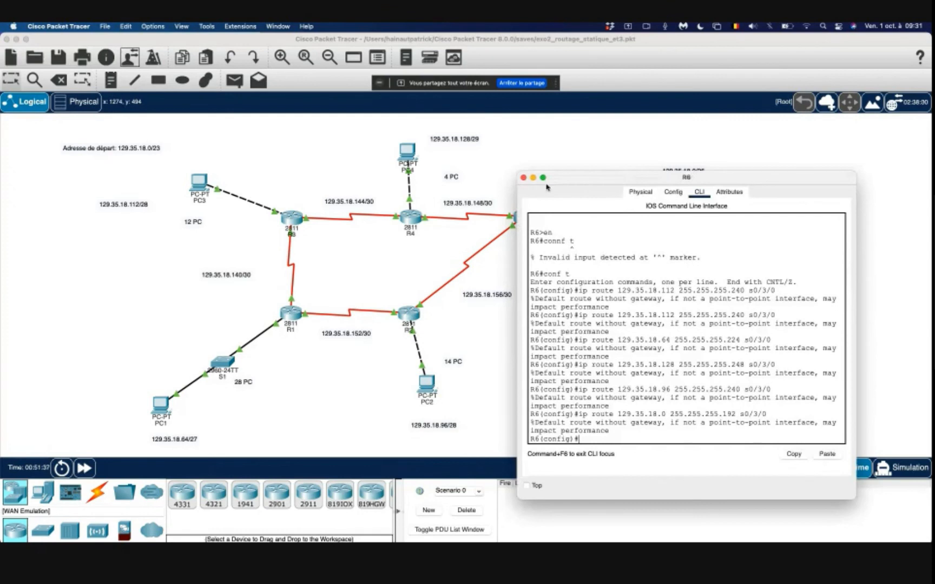
left_click(523, 178)
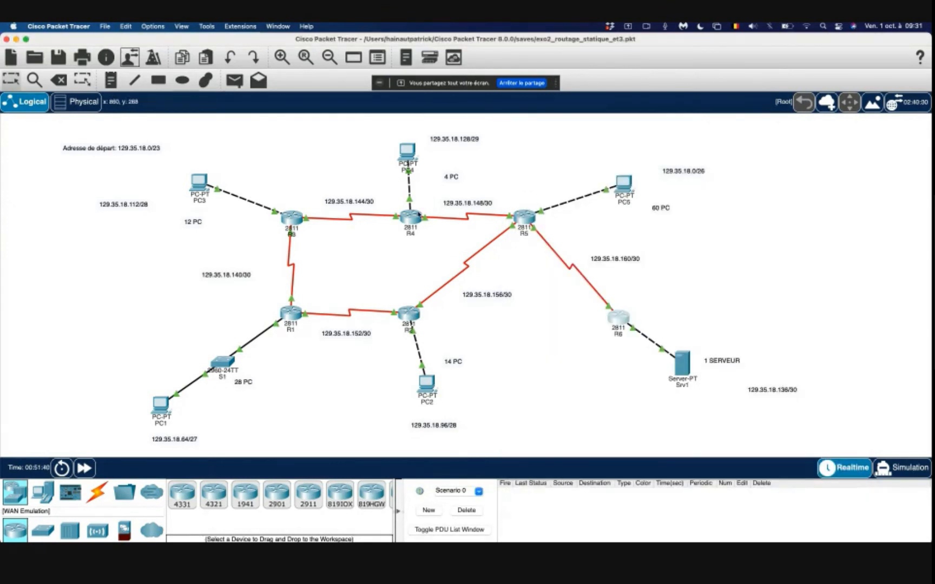
Step: Open router R2's command line and enter global configuration mode
left_click(411, 317)
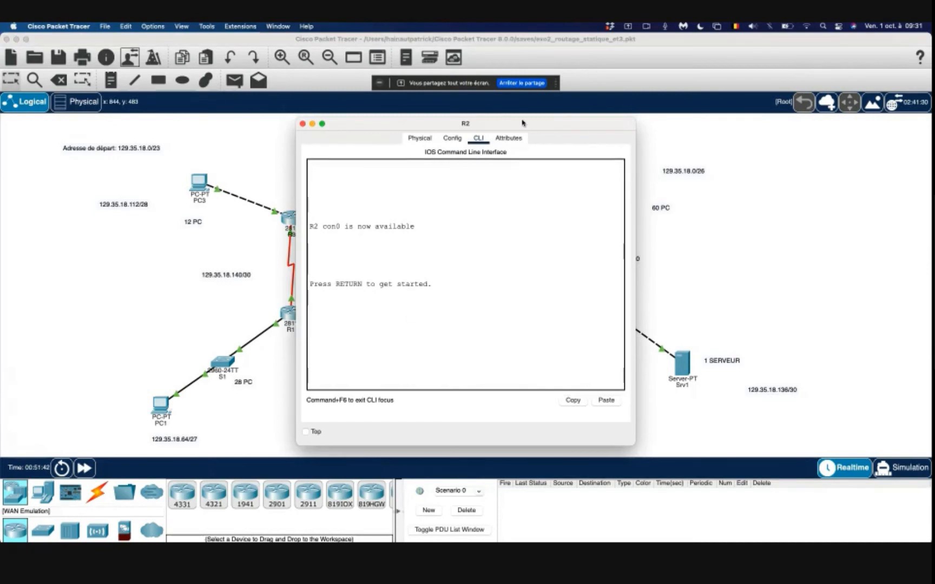
left_click_drag(524, 125, 794, 130)
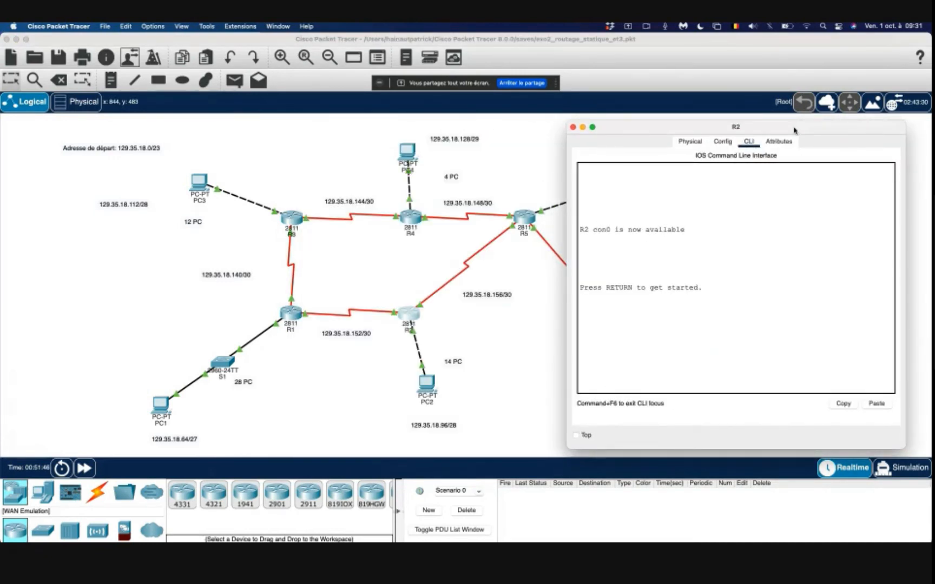
left_click(783, 235)
key("Return")
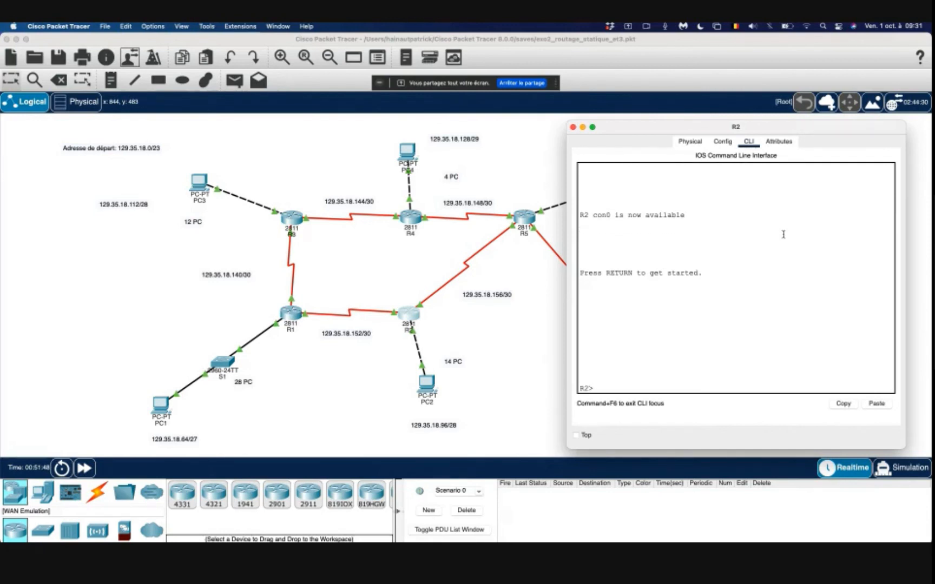
type("en")
key("Return")
key("Return")
type("conf t")
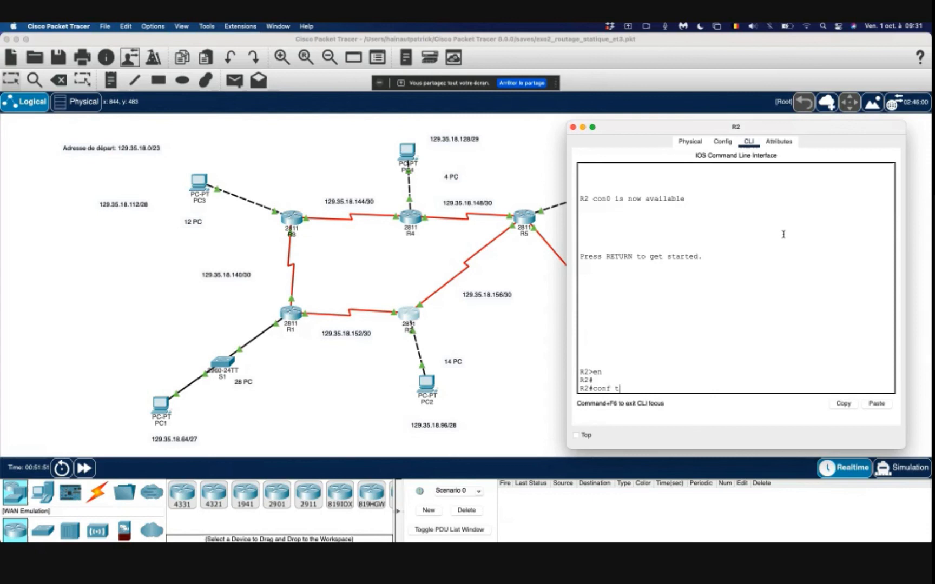
key("Return")
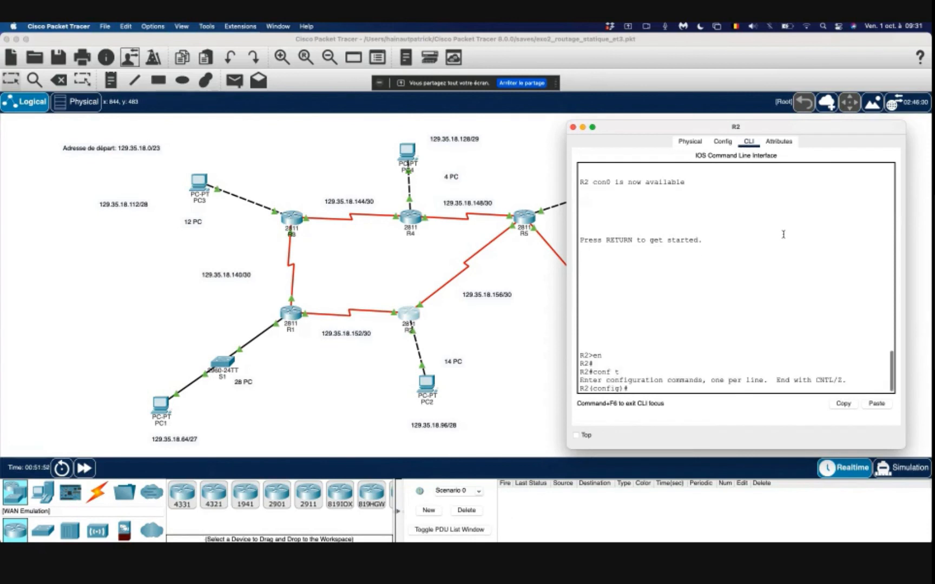
Step: Add a static route on R2 to network 129.35.18.112 with mask 255.255.255.240 through interface s0/3/0, checking the interface towards R1 in the topology
type("ip route 129.3")
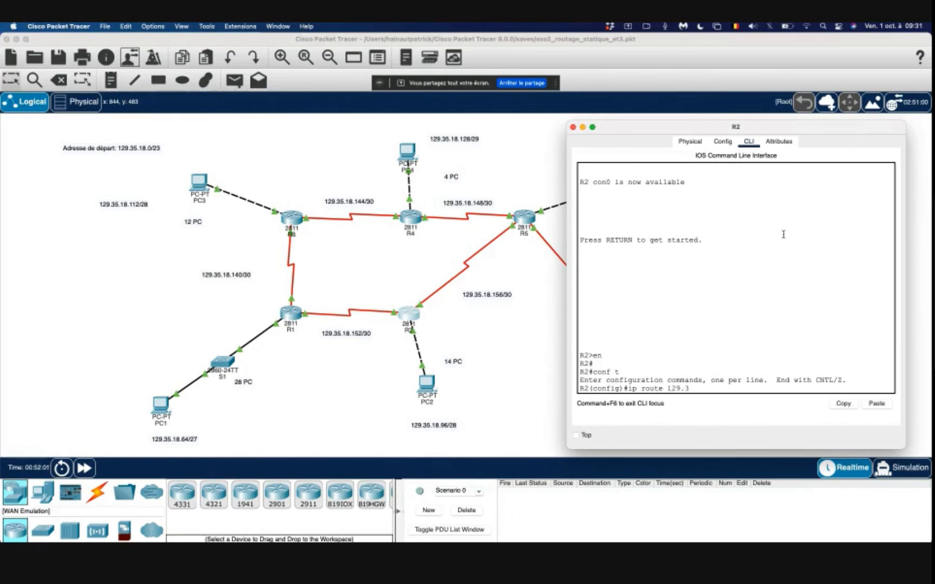
type("5.18.112 255.255.255")
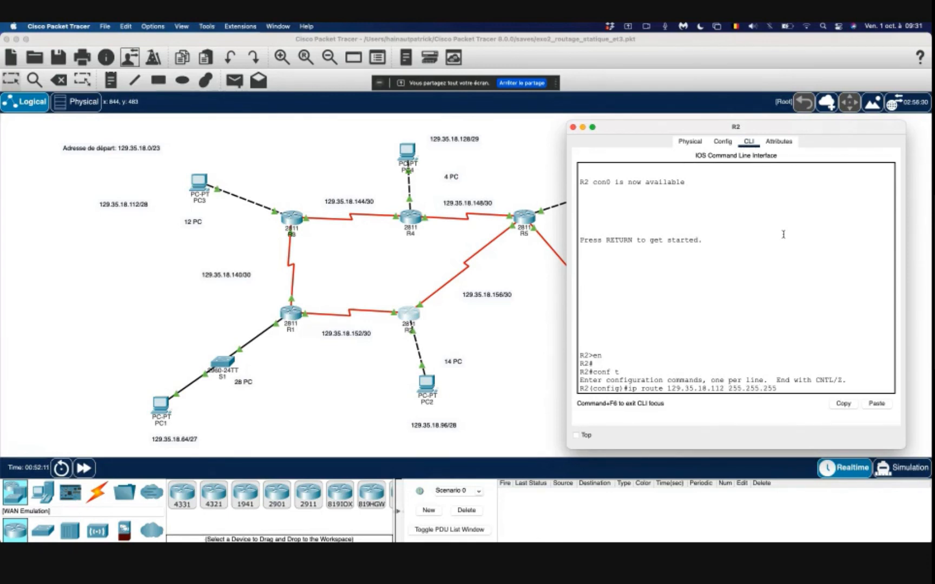
type(".240 s")
left_click(360, 383)
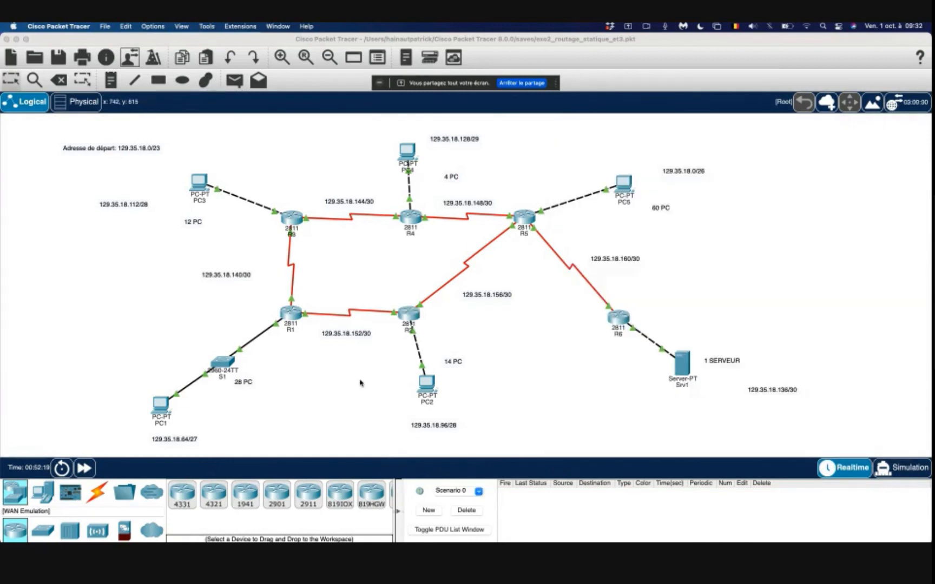
mouse_move(394, 314)
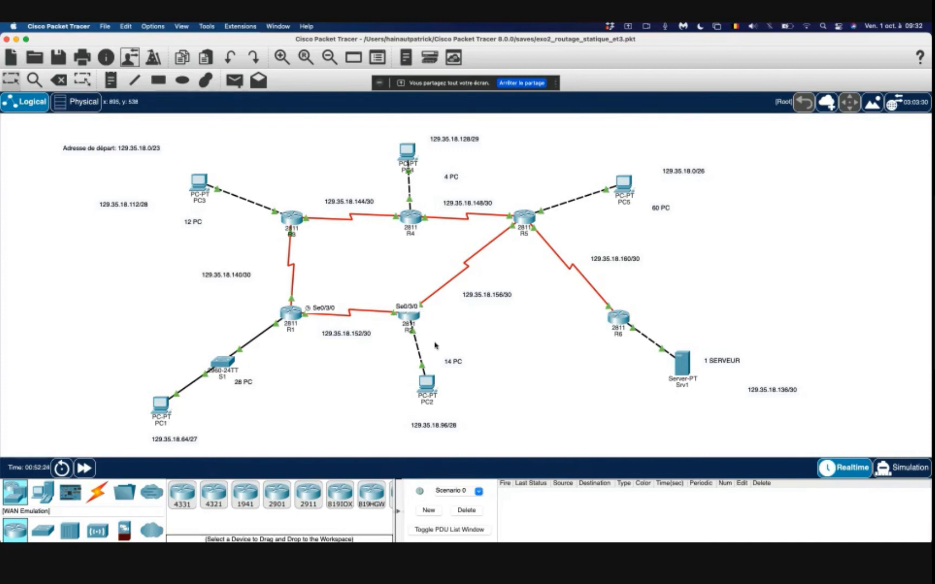
left_click(410, 321)
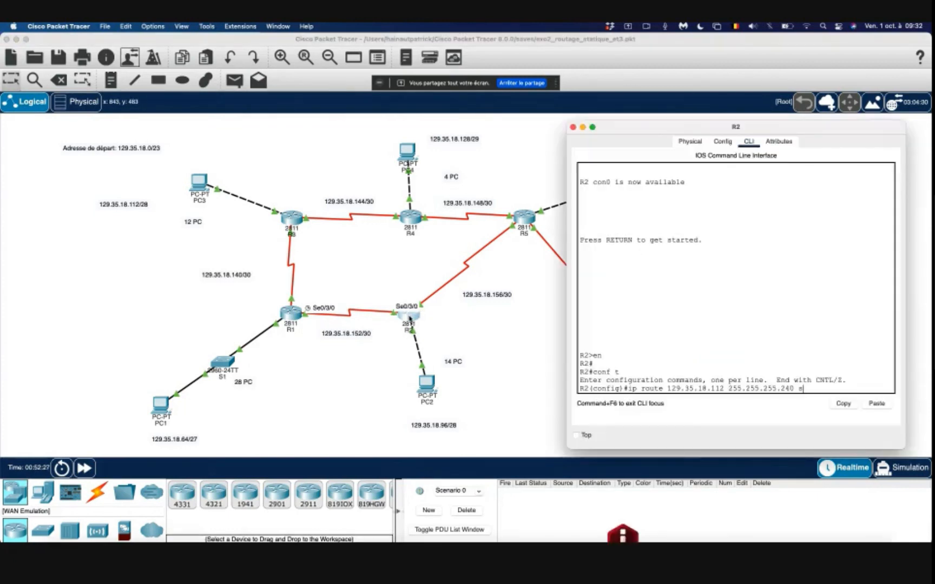
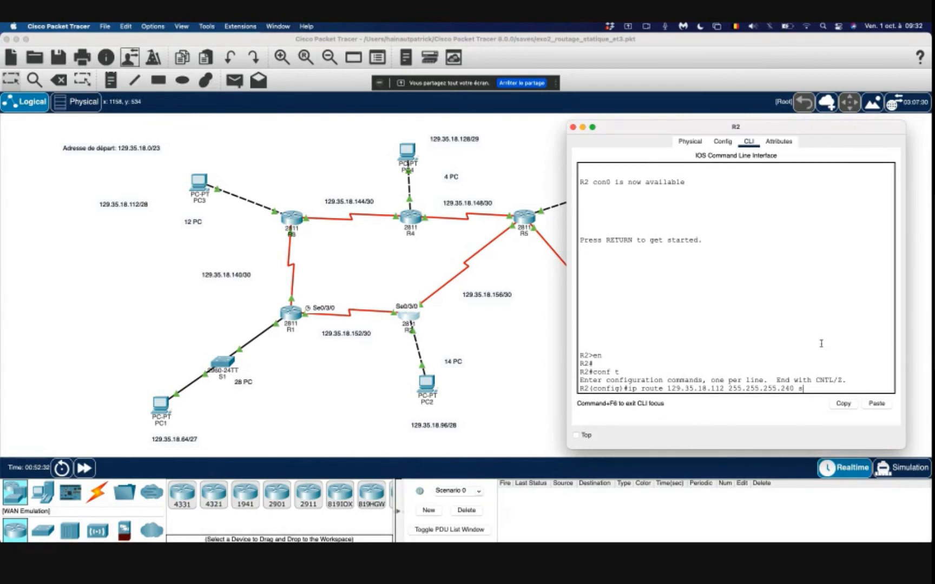
type("0/3/0")
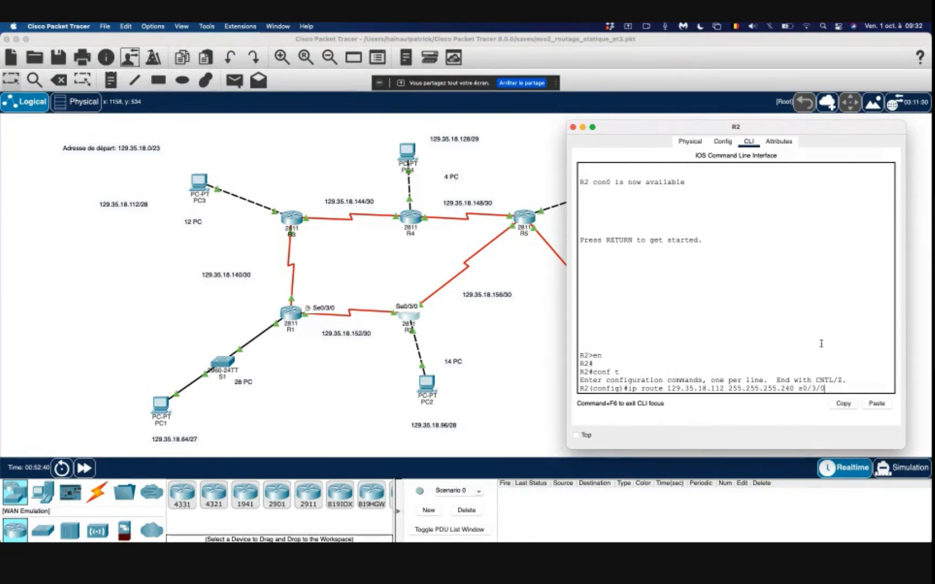
key("Return")
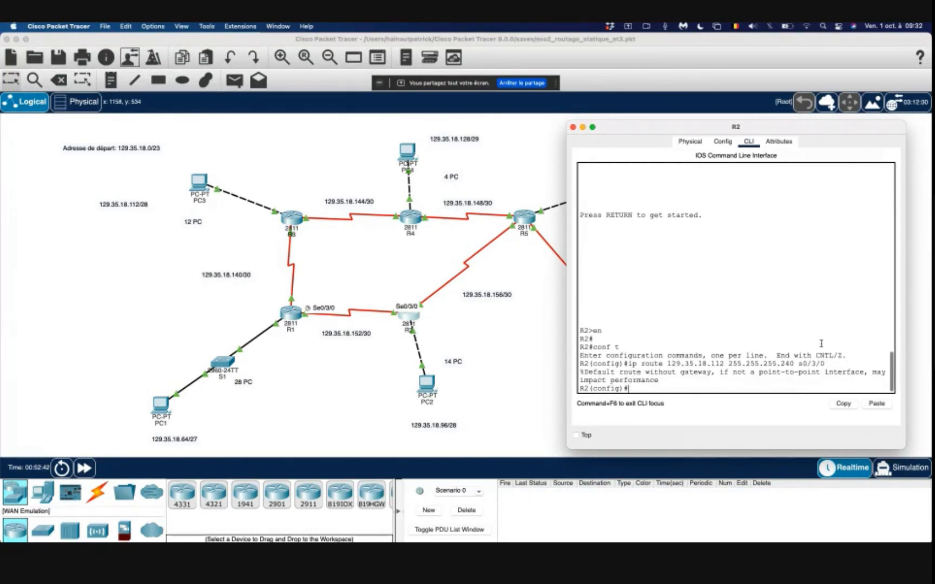
Step: Add a static route on R2 to network 129.35.18.64 with mask 255.255.255.224 through interface s0/3/0
key("Up")
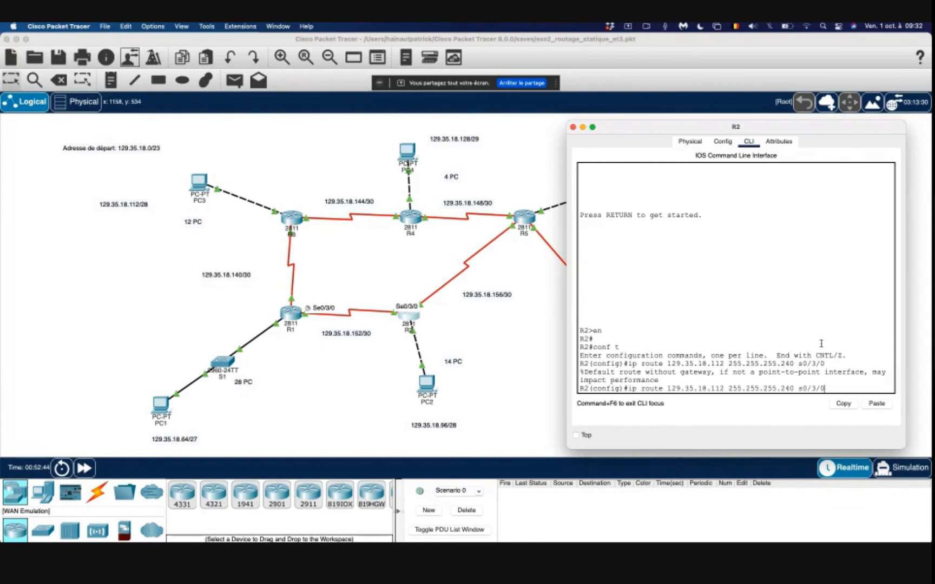
key("Left")
key("Left")
key("Left")
key("Left")
key("Left")
key("Left")
key("BackSpace")
type("2")
key("Left")
key("Left")
key("Left")
key("Left")
key("Left")
key("Left")
key("Left")
key("Left")
key("Left")
key("Left")
key("Left")
key("Left")
key("Left")
key("Left")
key("BackSpace")
key("BackSpace")
key("BackSpace")
type("64")
key("Return")
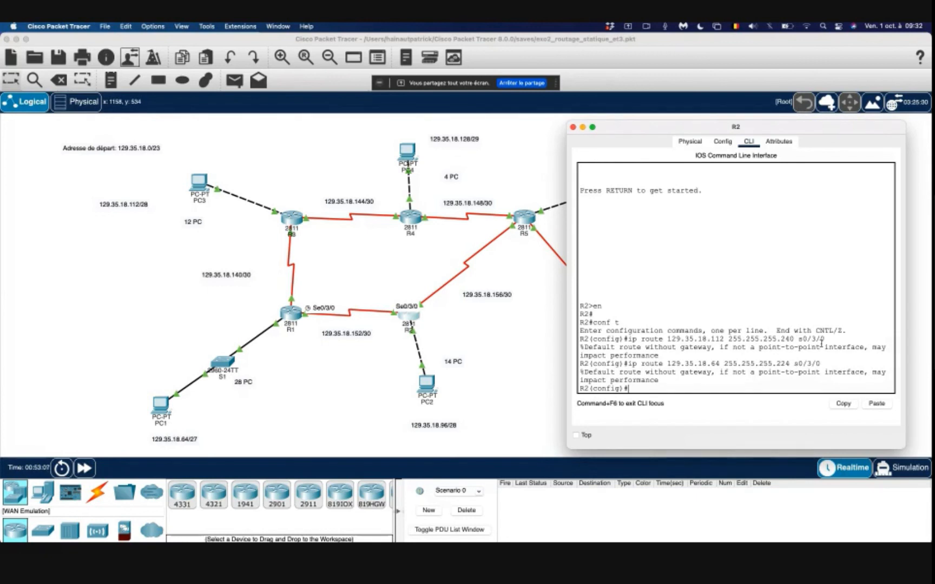
Step: Add a static route on R2 to network 129.35.18.128 with mask 255.255.255.248 through interface s0/3/1
key("Up")
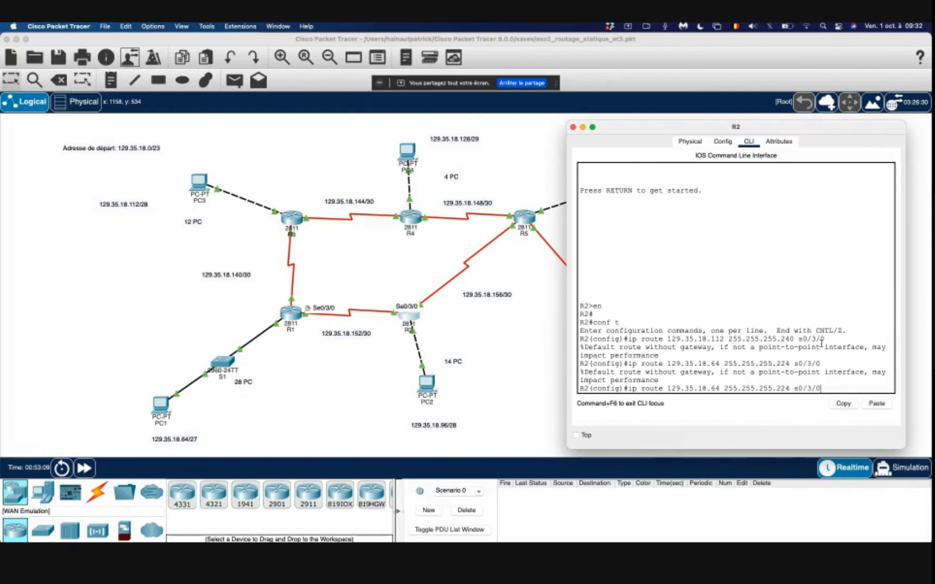
type("1")
key("Left")
key("Left")
key("Left")
key("Left")
key("Left")
key("Left")
key("Left")
key("BackSpace")
key("BackSpace")
type("48")
key("Left")
key("Left")
key("Left")
key("Left")
key("Left")
key("Left")
key("Left")
key("Left")
key("Left")
key("Left")
key("Left")
key("Left")
key("Left")
key("Left")
key("Left")
key("Left")
key("BackSpace")
key("BackSpace")
type("128")
key("Return")
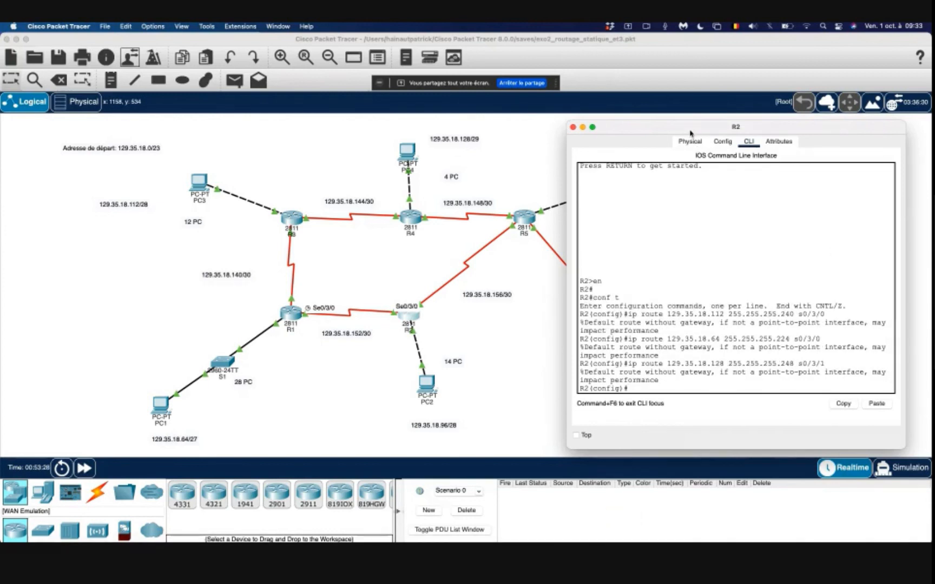
Step: Uncover the PC5 side of the topology and add a static route on R2 to network 129.35.18.0 with mask 255.255.255.192 through interface s0/3/1
left_click_drag(691, 132, 241, 129)
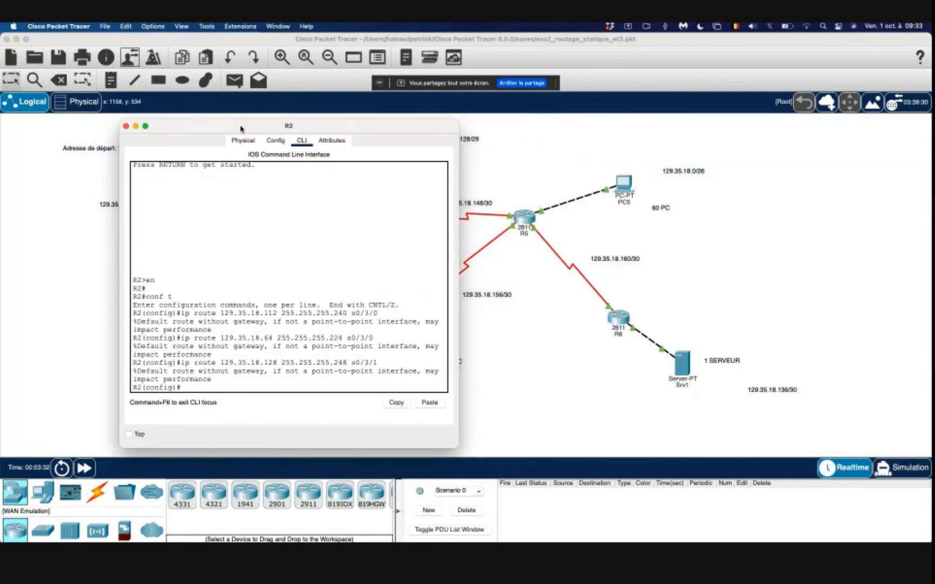
key("Up")
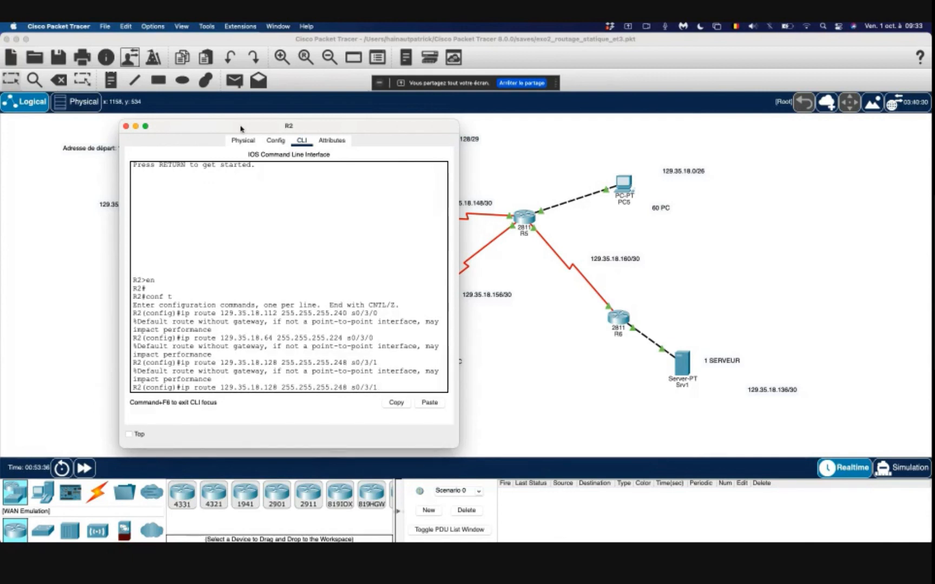
key("Left")
key("Left")
key("Left")
key("Left")
key("Left")
key("Left")
key("Left")
key("BackSpace")
key("BackSpace")
key("BackSpace")
type("192")
key("Left")
key("Left")
key("Left")
key("Left")
key("Left")
key("Left")
key("Left")
key("Left")
key("Left")
key("Left")
key("BackSpace")
key("BackSpace")
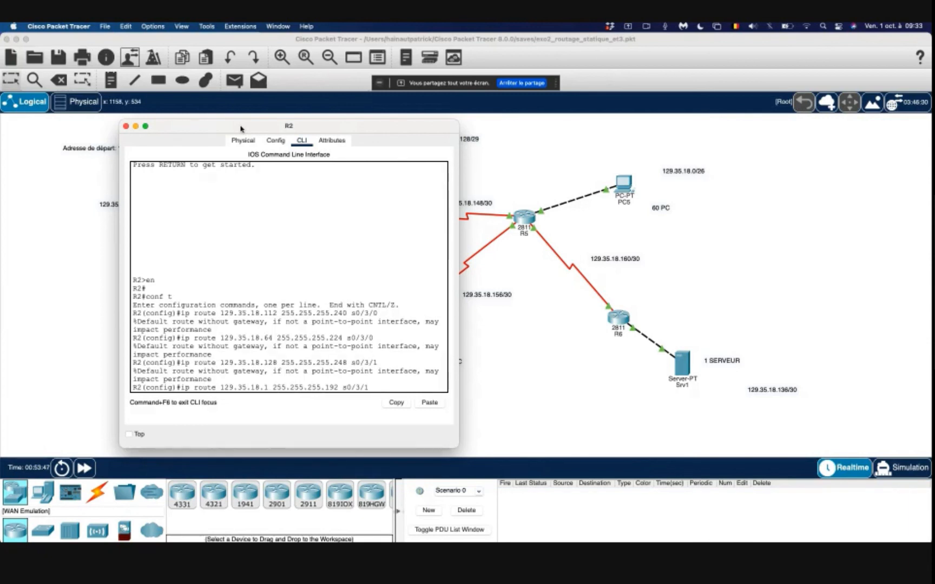
key("BackSpace")
type("0")
key("Return")
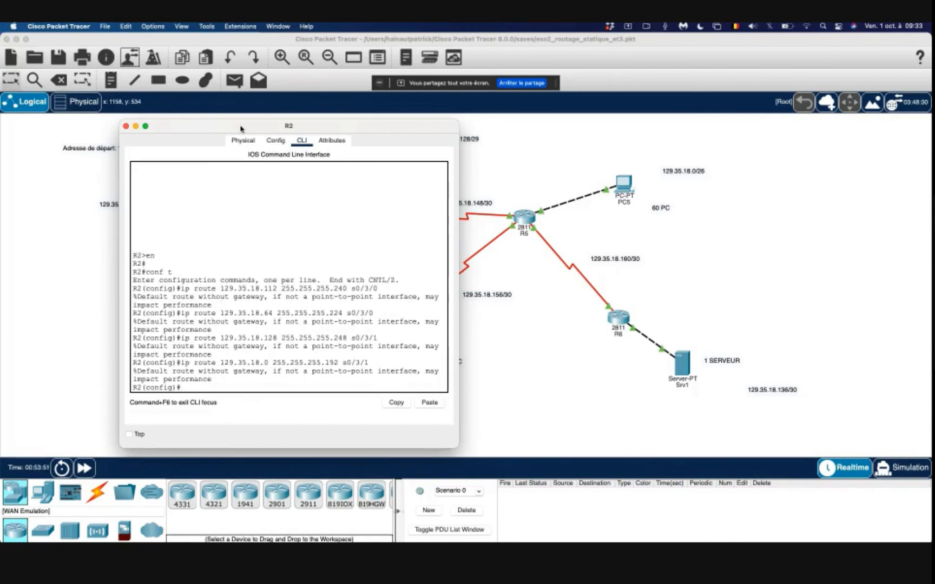
Step: Add a static route on R2 to network 129.35.18.136 with mask 255.255.255.252 through interface s0/3/1, and close R2's window
key("Up")
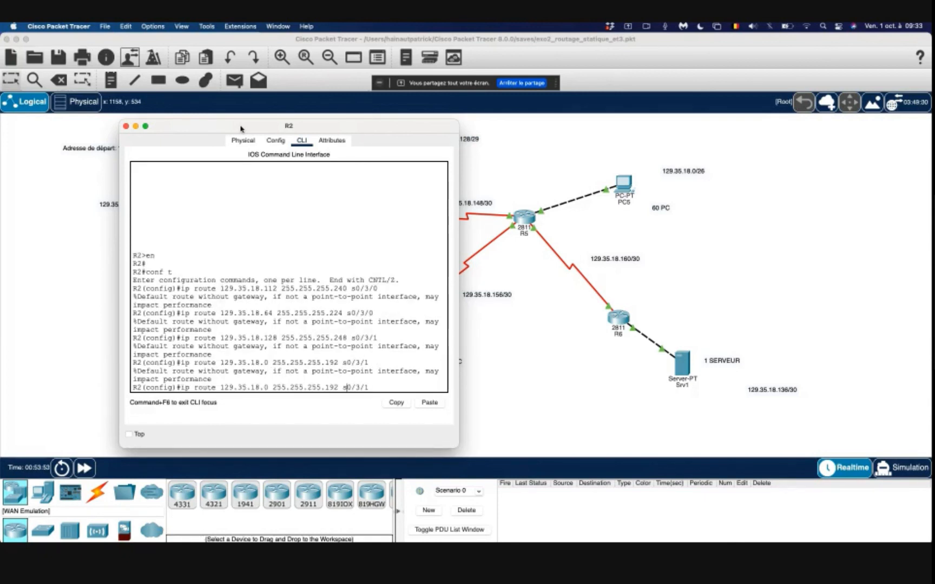
key("Left")
key("Left")
key("Left")
key("BackSpace")
key("BackSpace")
type("25")
key("Left")
key("Left")
key("Left")
key("Left")
key("Left")
key("Left")
key("Left")
key("Left")
key("Left")
key("Left")
key("Left")
key("Left")
key("Left")
key("BackSpace")
type("136")
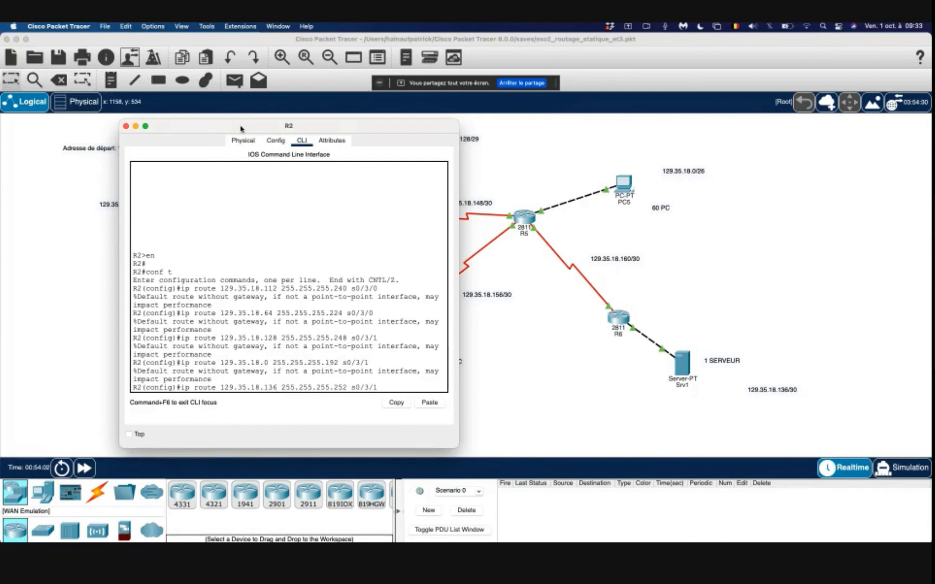
key("Return")
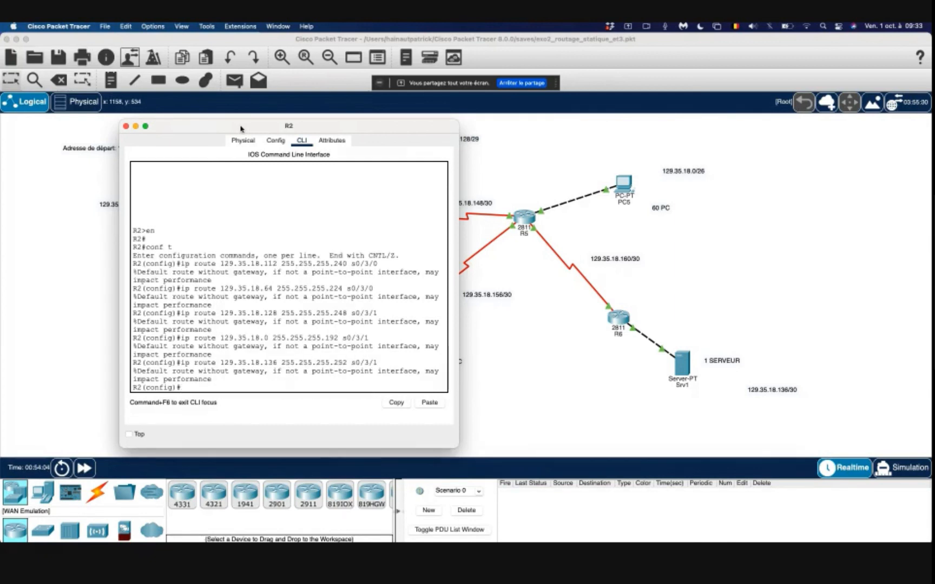
left_click(125, 126)
Step: Open router R1's command line beside the topology and enter global configuration mode
left_click(291, 316)
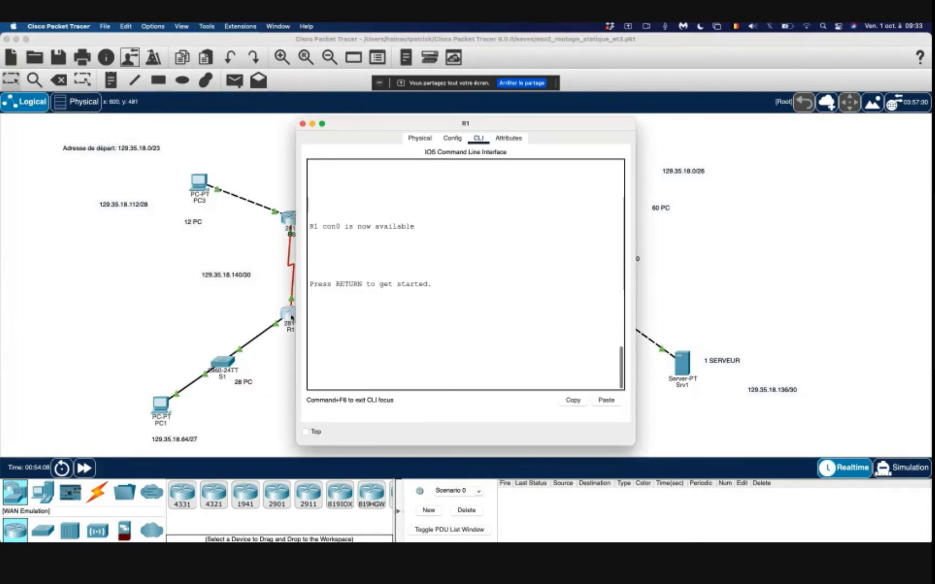
left_click_drag(396, 127, 660, 126)
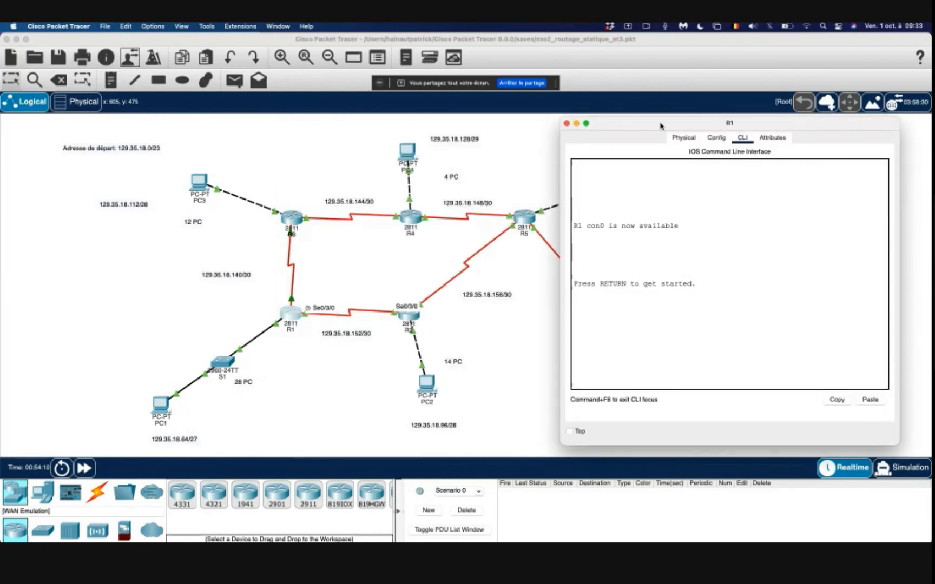
left_click(681, 264)
key("Return")
type("en")
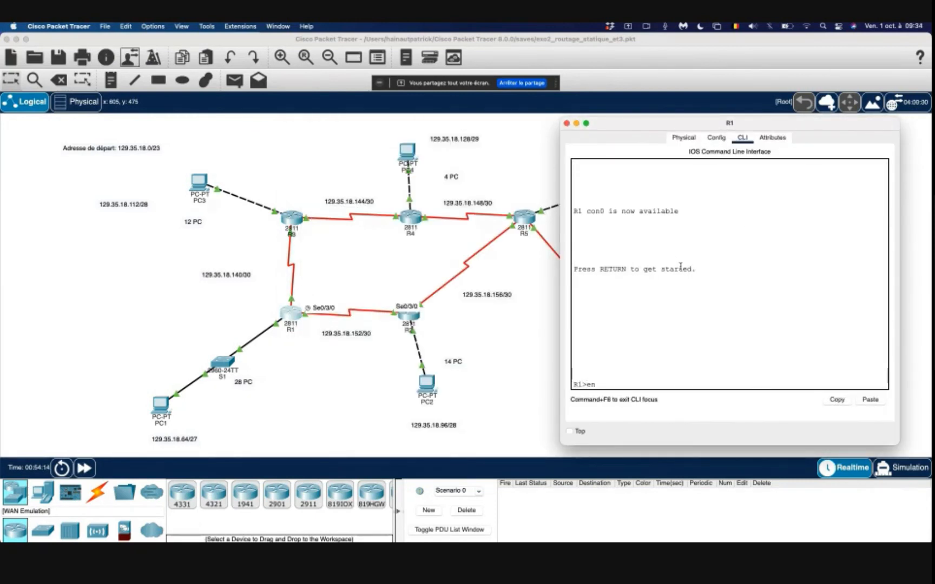
key("Return")
type("conf t")
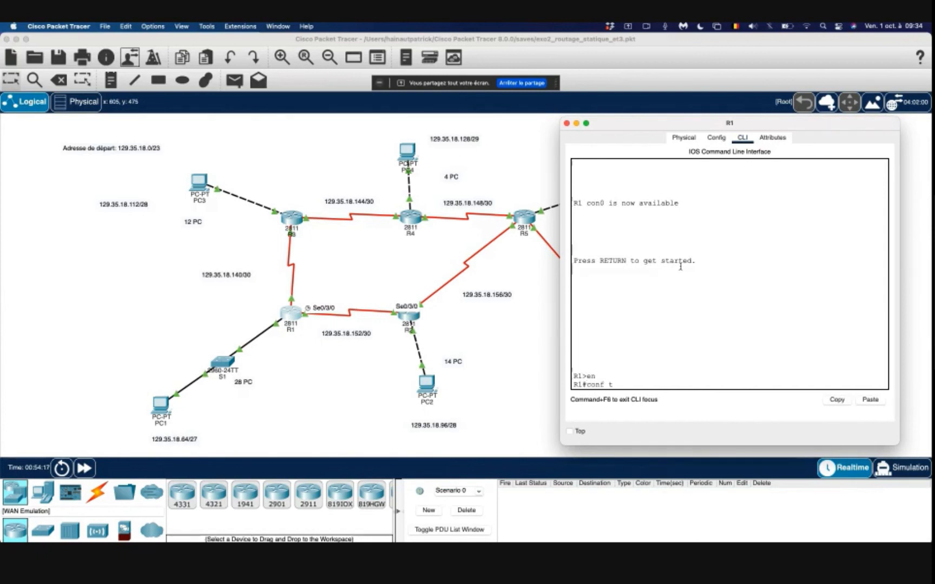
key("Return")
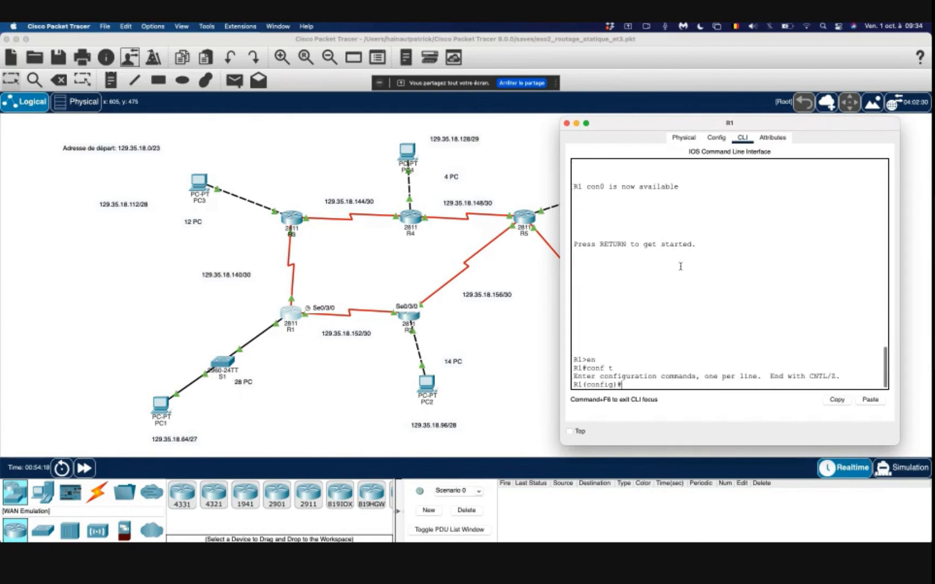
Step: Add a static route on R1 to network 129.35.18.112 with mask 255.255.255.240 through interface s0/3/1
type("ip route 192")
key("BackSpace")
key("BackSpace")
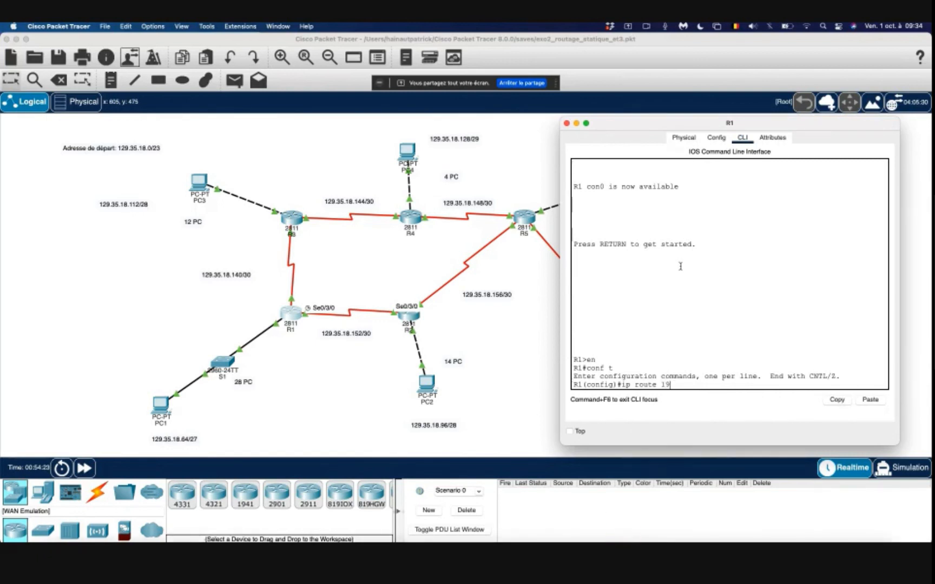
type("29")
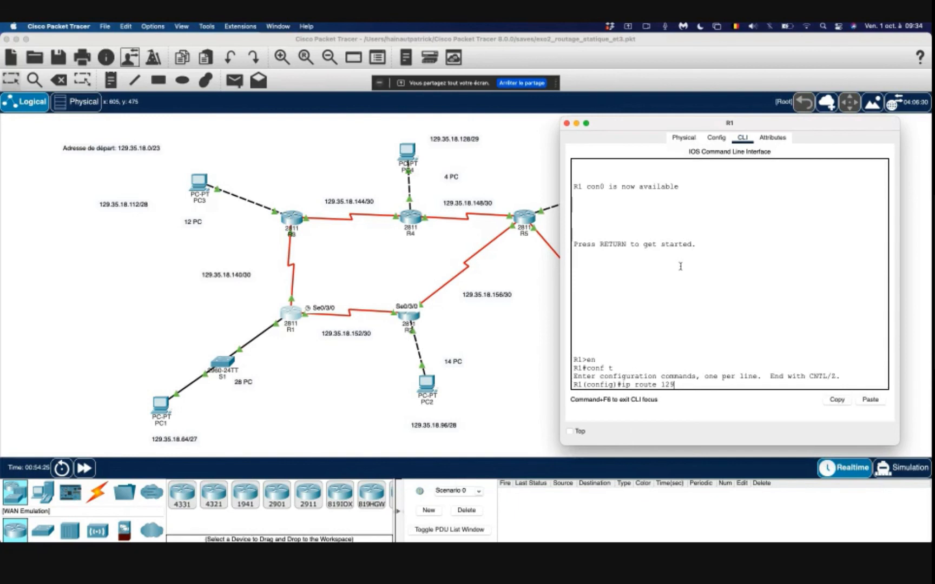
type(".35.18.112 255.255.255")
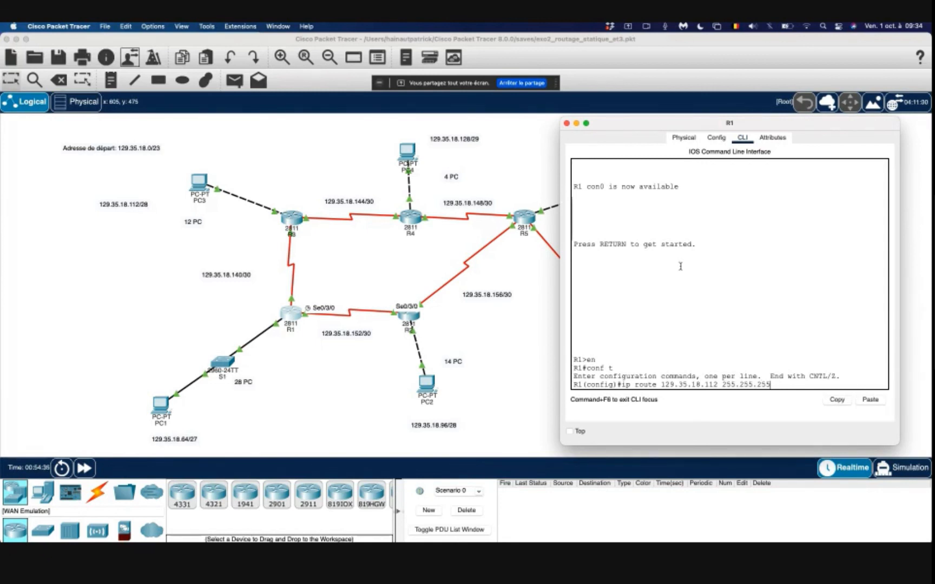
type(".240")
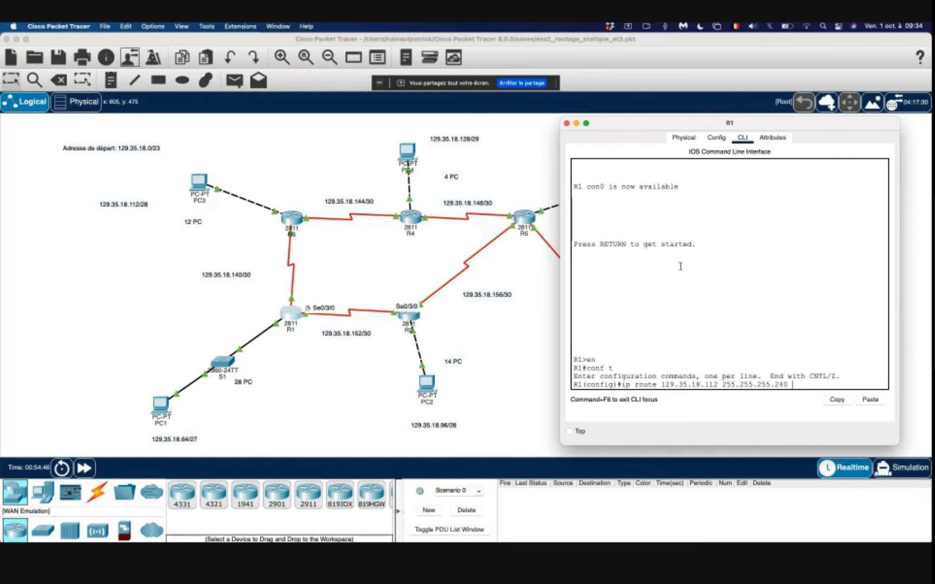
type("s0/3/1")
key("Return")
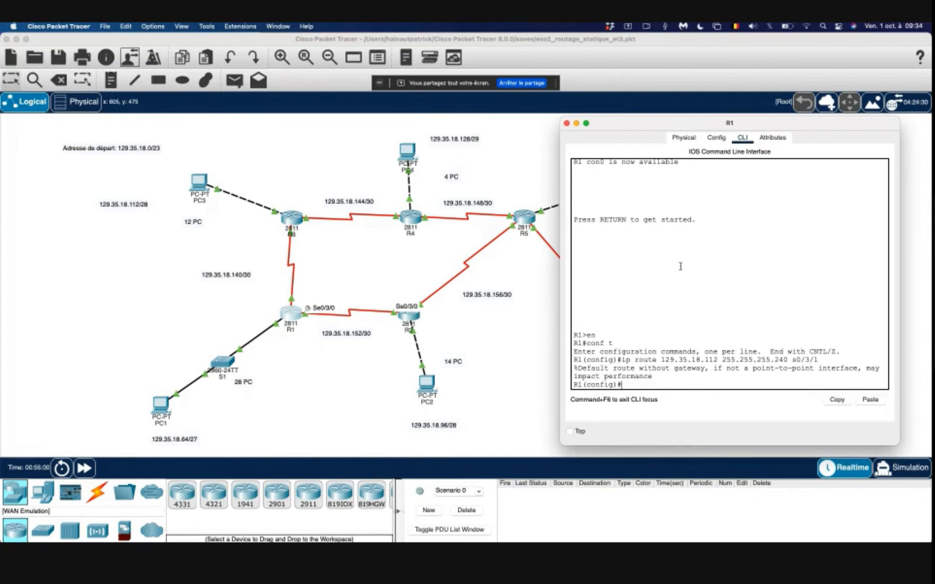
Step: Add a static route on R1 to network 129.35.18.128 with mask 255.255.255.248 through interface s0/3/1
key("Up")
key("Left")
key("Left")
key("Left")
key("Left")
key("Left")
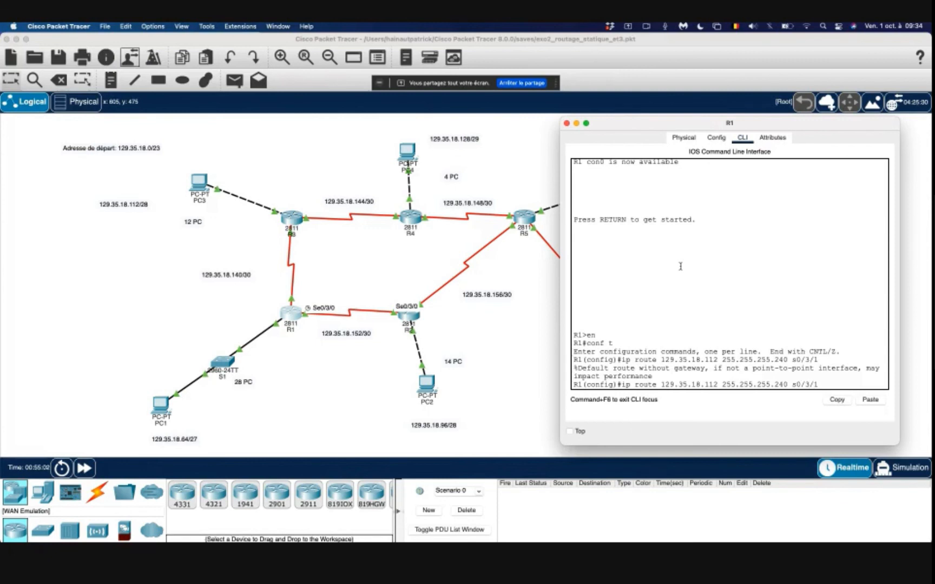
key("BackSpace")
type("8")
key("Left")
key("Left")
key("Left")
key("Left")
key("BackSpace")
type("8")
key("Return")
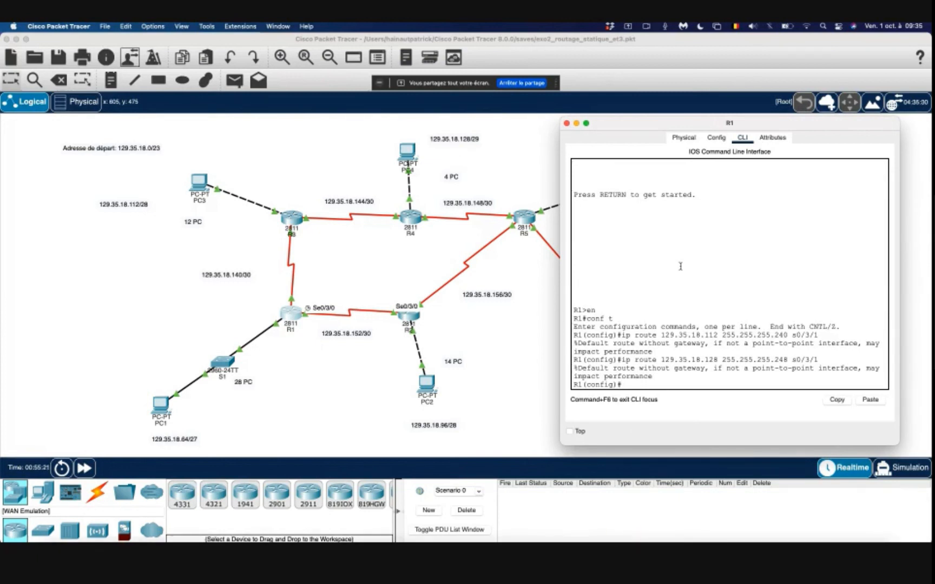
Step: Add a static route on R1 to network 129.35.18.96 with mask 255.255.255.240 through interface s0/3/0
key("Up")
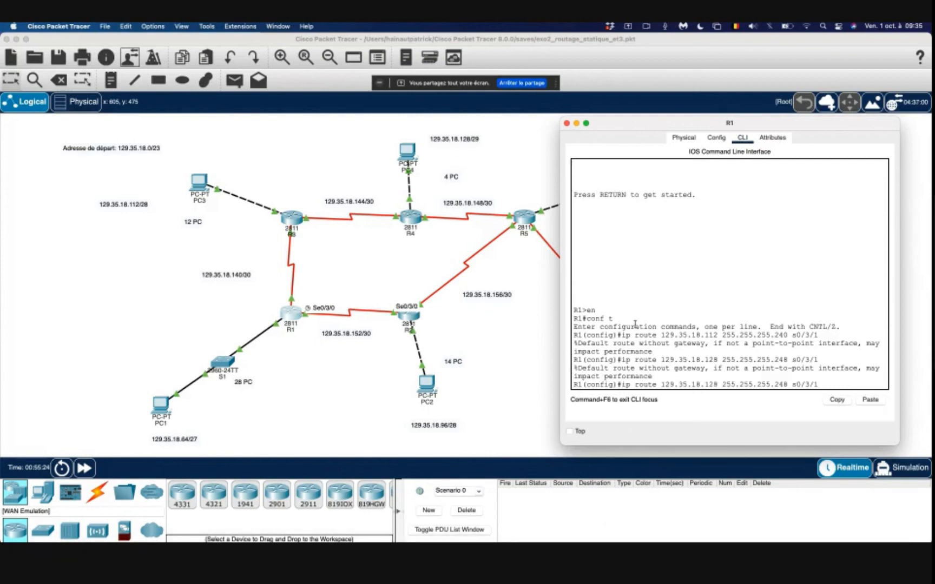
key("BackSpace")
type("0")
key("Left")
key("Left")
key("Left")
key("Left")
key("Left")
key("Left")
key("BackSpace")
type("0")
key("Left")
key("Left")
key("Left")
key("Left")
key("Left")
key("Left")
key("Left")
key("BackSpace")
key("BackSpace")
key("BackSpace")
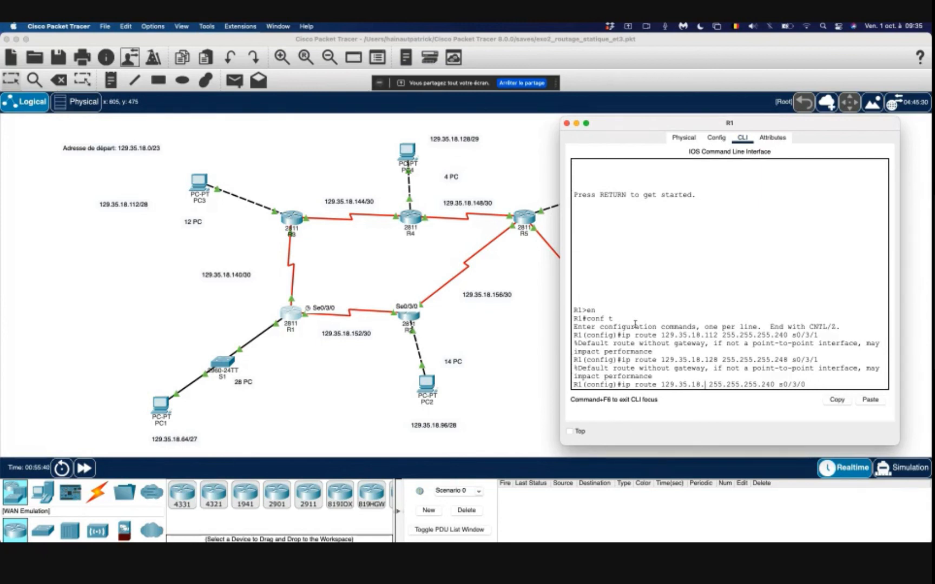
type("96")
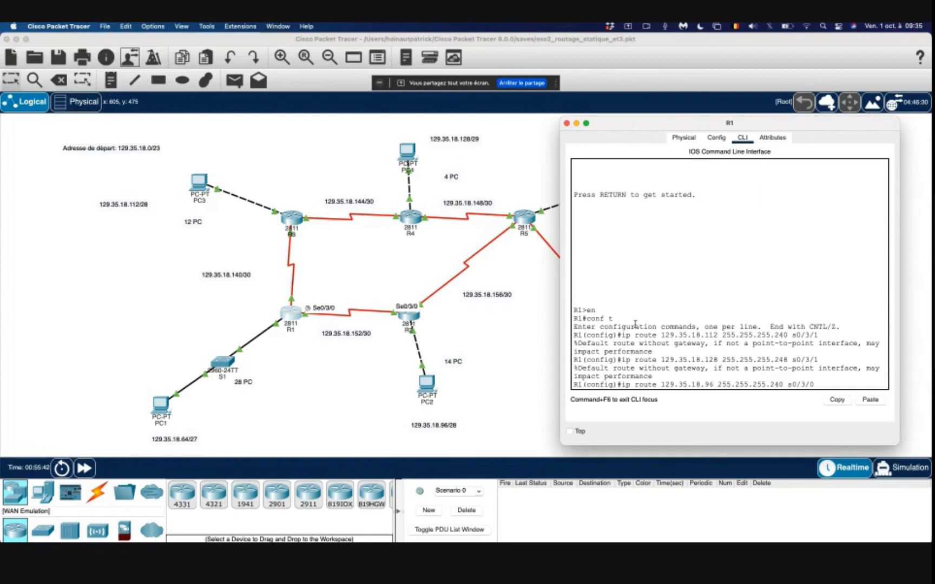
key("Return")
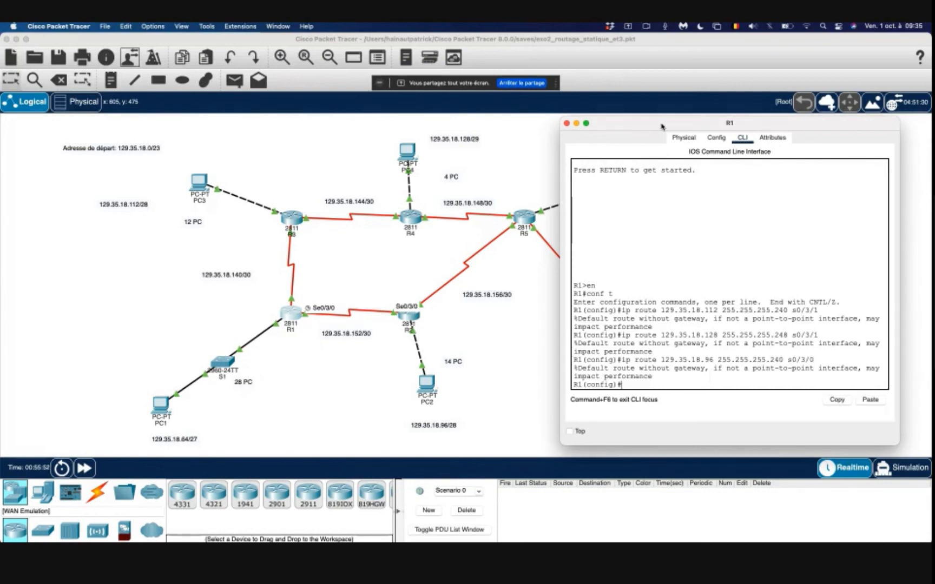
Step: Add a static route on R1 to network 129.35.18.0 with mask 255.255.255.192 through interface s0/3/0
left_click_drag(661, 127, 164, 112)
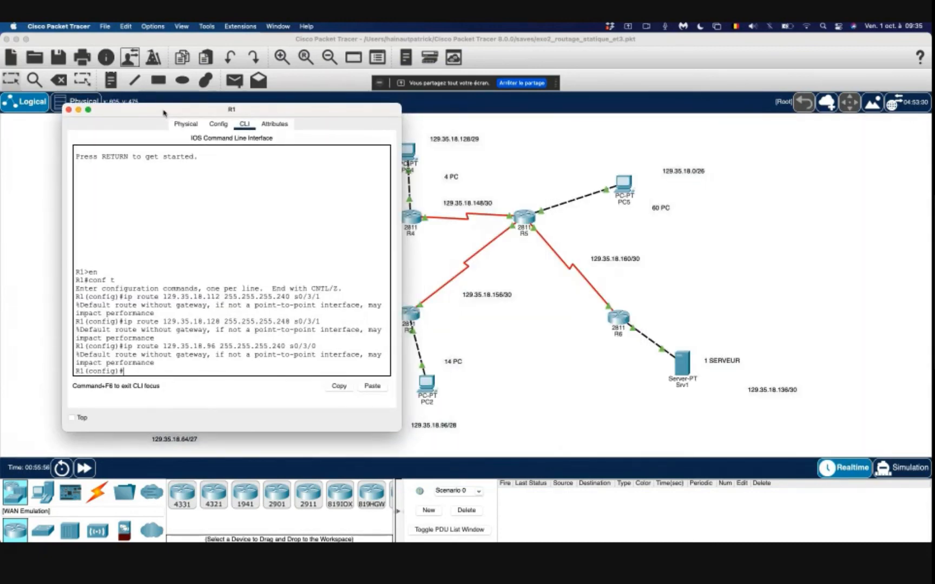
key("Up")
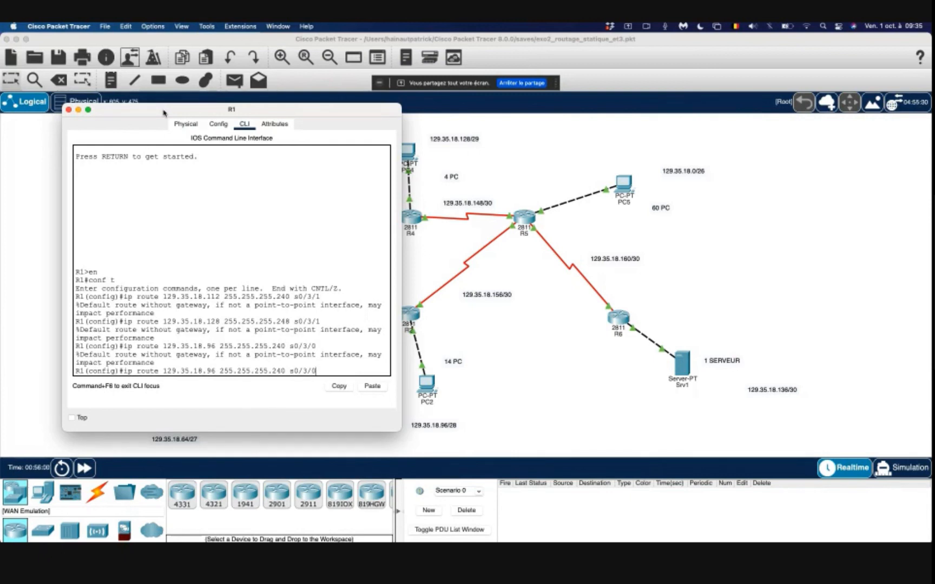
key("Left")
key("Left")
key("Left")
key("Left")
key("Left")
key("Left")
key("Left")
key("BackSpace")
key("BackSpace")
key("BackSpace")
type("192")
key("Left")
key("Left")
key("Left")
key("Left")
key("Left")
key("Left")
key("Left")
key("Left")
key("Left")
key("Left")
key("Left")
key("Left")
key("Left")
key("Left")
key("Left")
key("BackSpace")
key("BackSpace")
type("0")
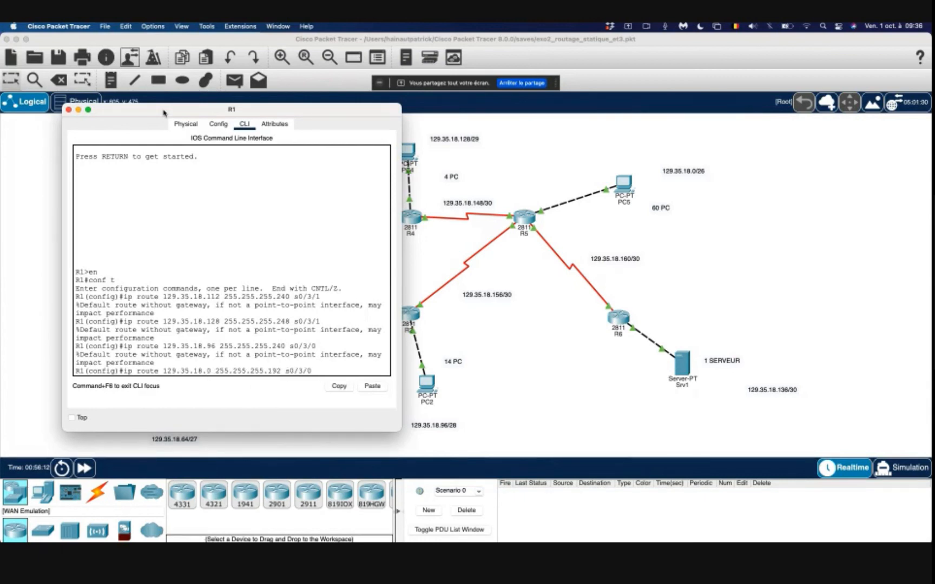
key("Return")
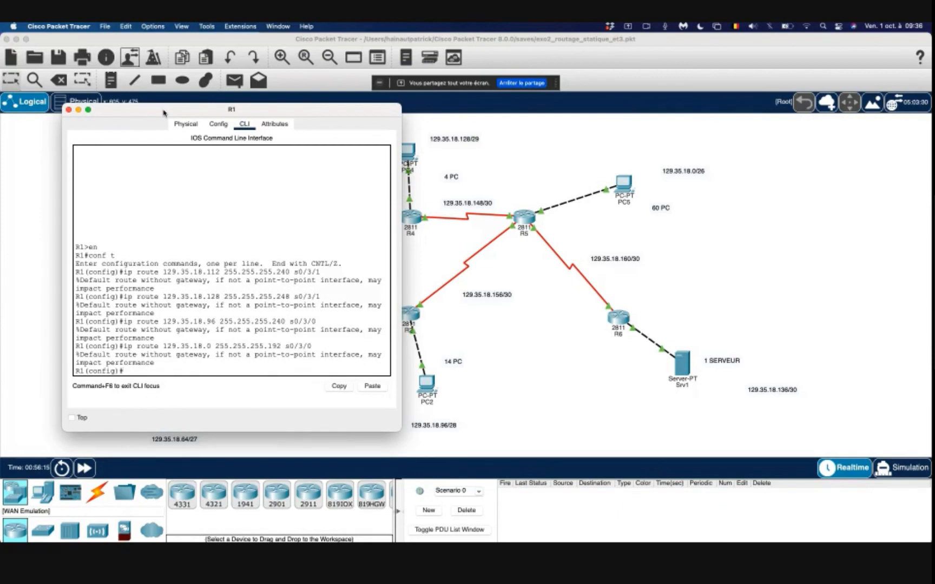
Step: Add a static route on R1 to network 129.35.18.136 with mask 255.255.255.252 through interface s0/3/0, and close the router's window
key("Up")
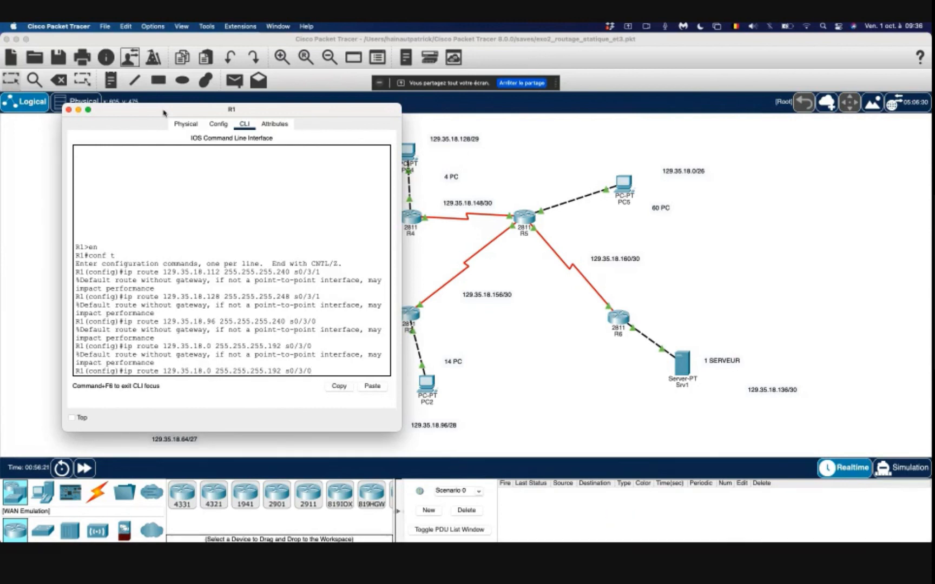
key("Left")
key("Left")
key("Left")
key("Left")
key("Left")
key("Left")
key("Left")
key("Left")
key("BackSpace")
key("BackSpace")
type("25")
key("Left")
key("Left")
key("Left")
key("Left")
key("BackSpace")
type("136")
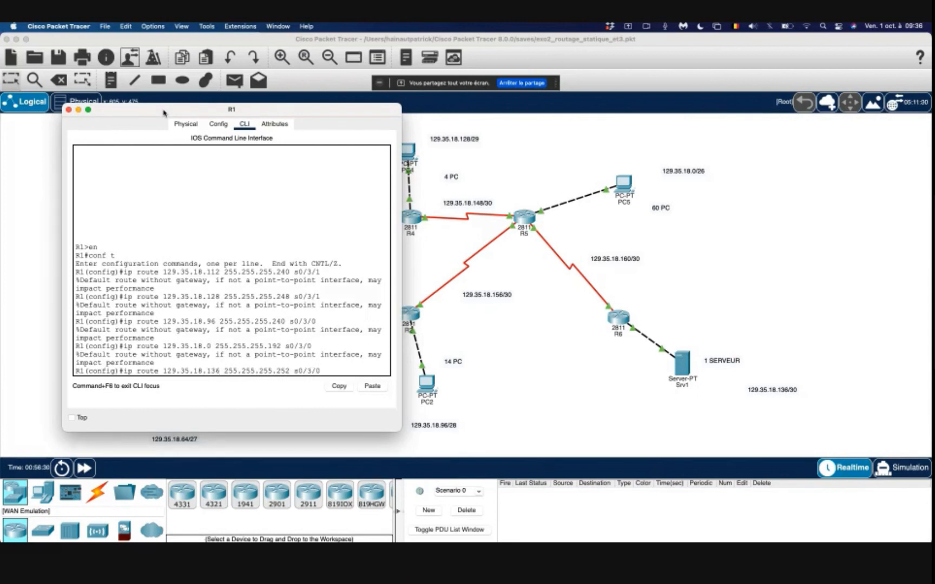
key("Return")
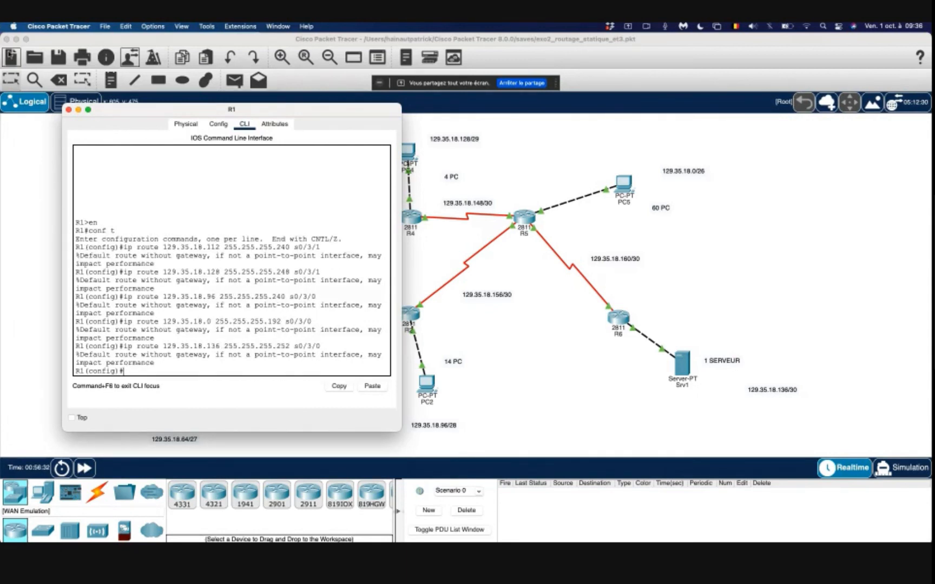
left_click(69, 109)
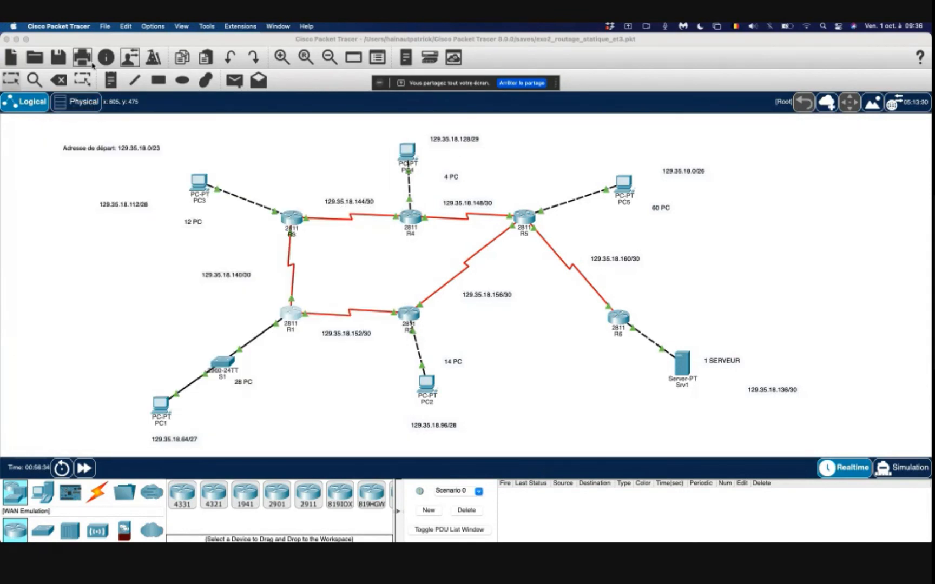
Step: Save the topology as a new file named exo2_routage_statique_et4.pkt in the saves folder
left_click(105, 26)
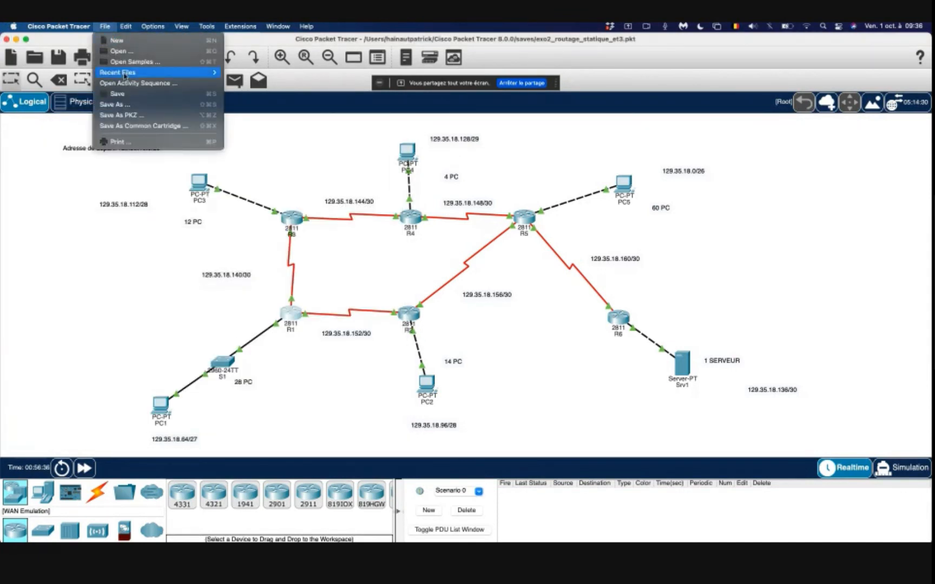
left_click(116, 104)
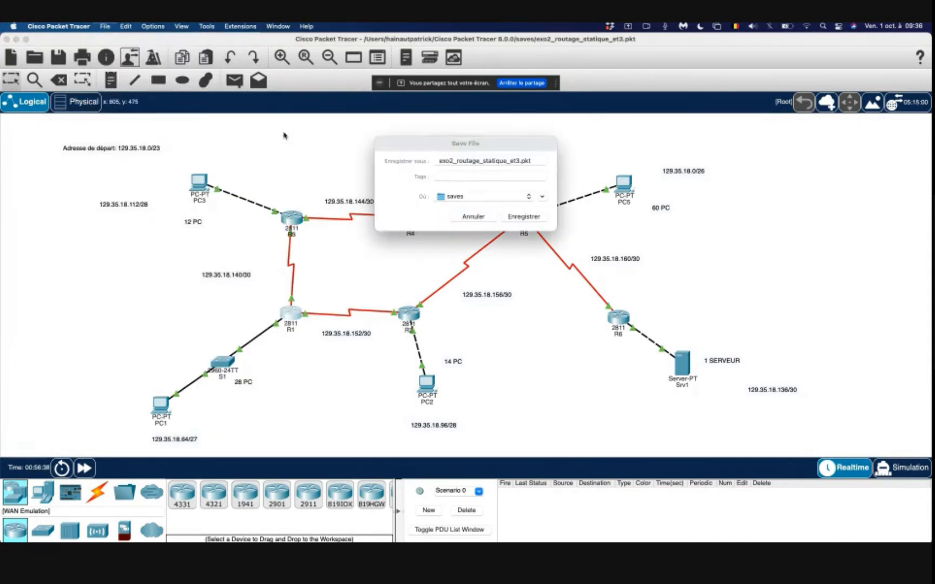
left_click(517, 162)
key("BackSpace")
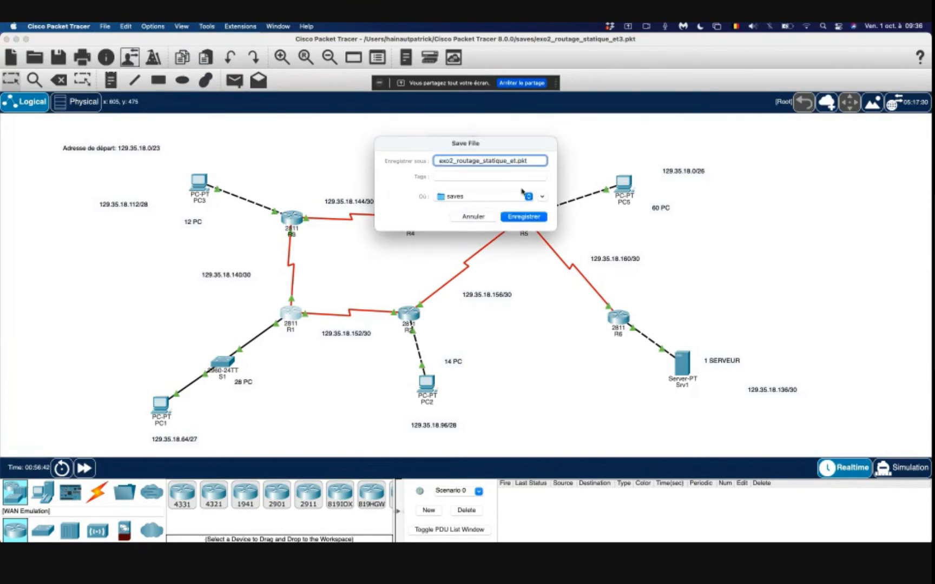
type("4")
left_click(525, 217)
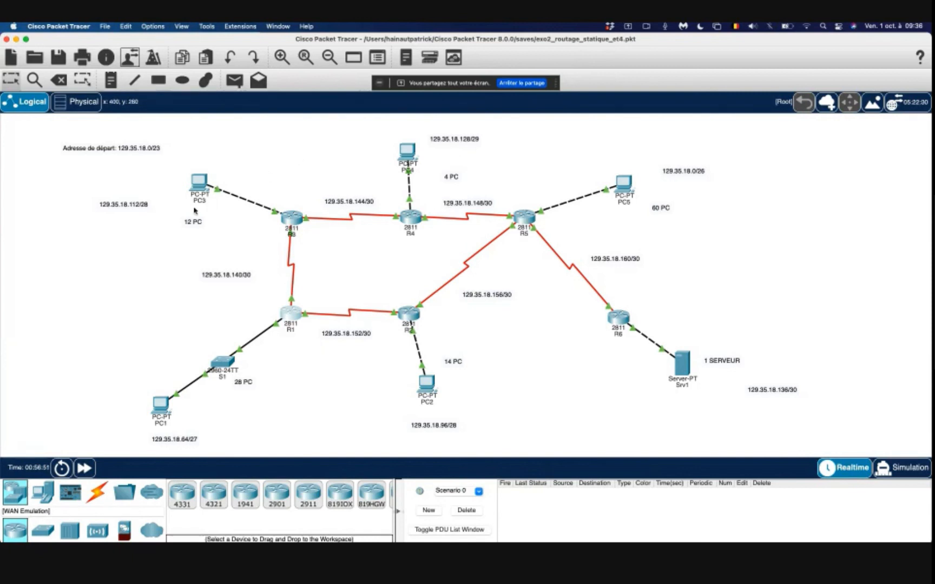
Step: Open PC3's command prompt and ping the server at 129.35.18.137
left_click(199, 181)
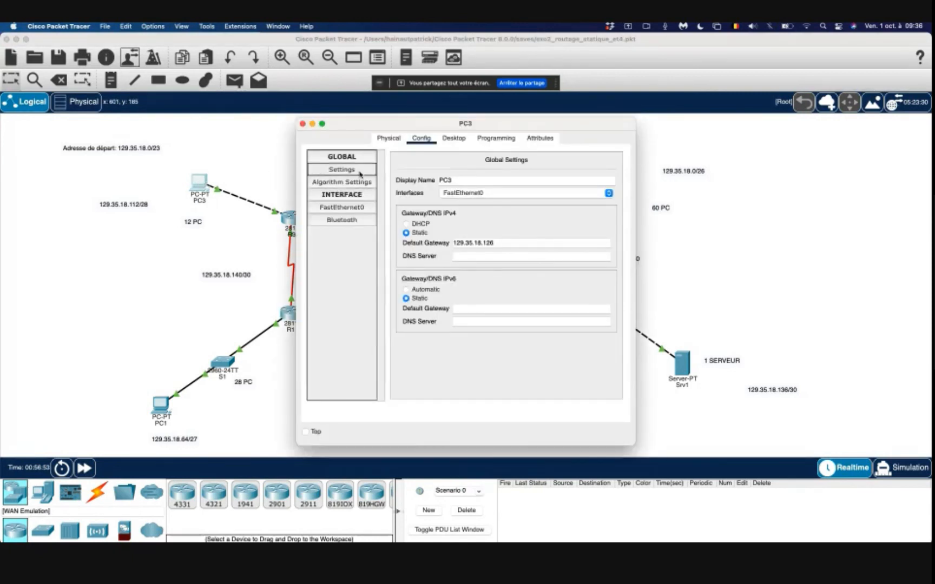
left_click(459, 141)
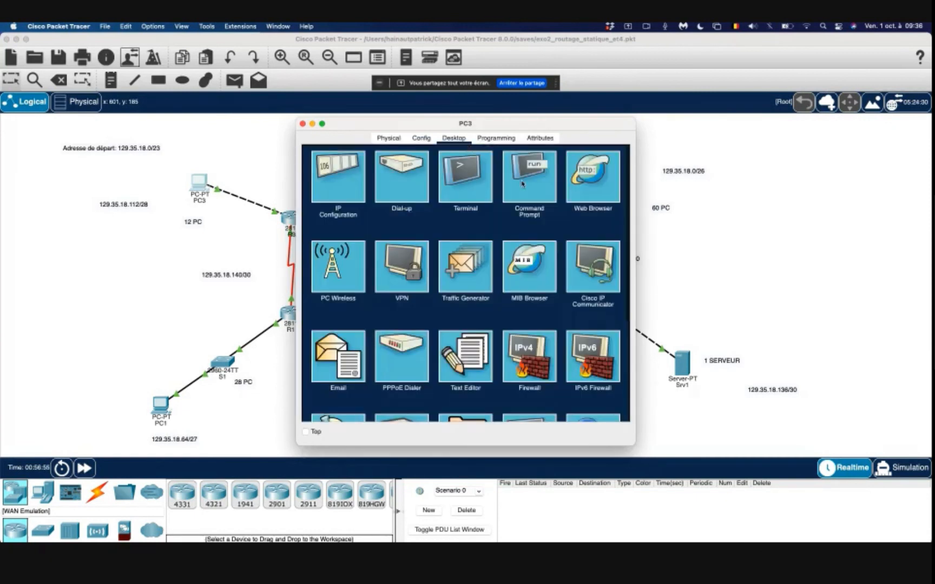
left_click(532, 172)
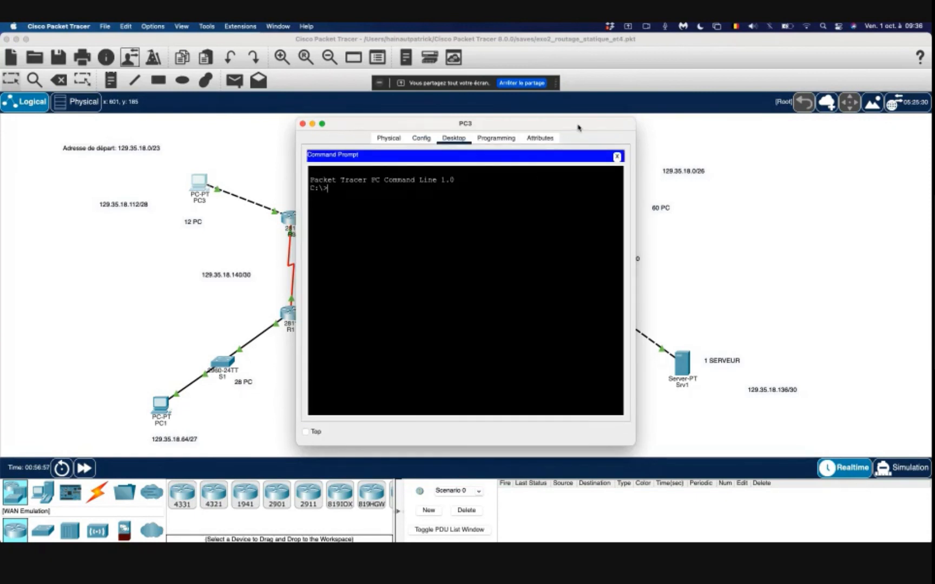
left_click_drag(577, 128, 515, 128)
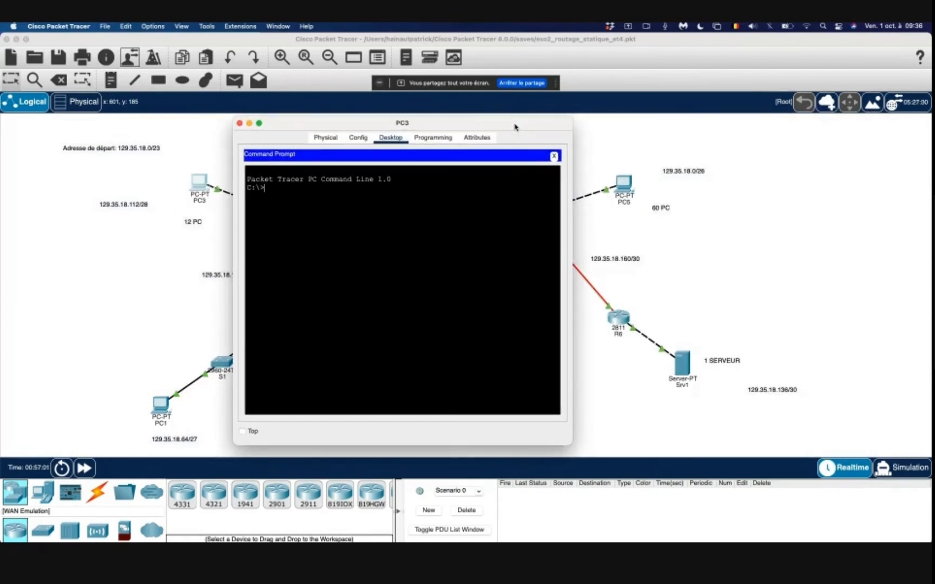
type("ing 129.35.18.13")
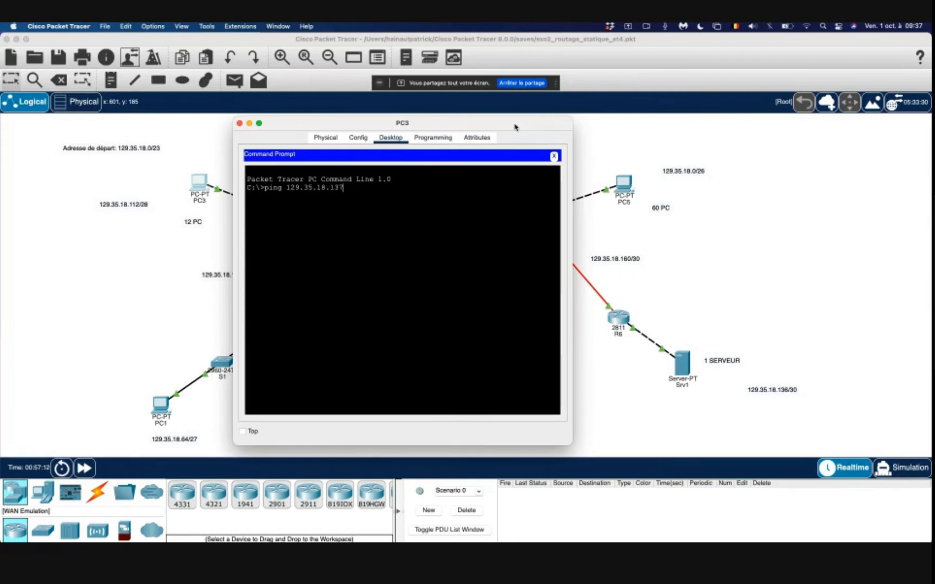
type("7")
key("Return")
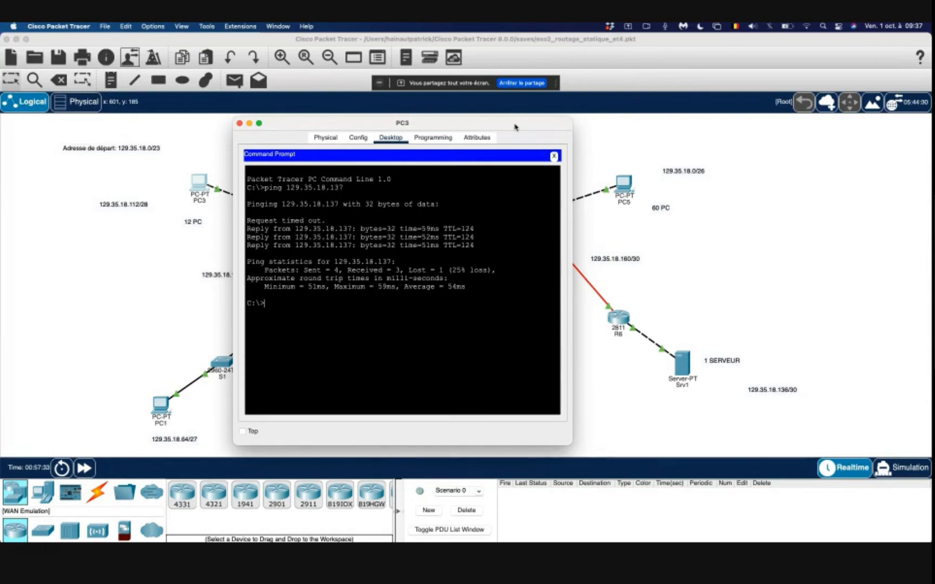
Step: Ping 129.35.18.65 on PC1's network from PC3's command prompt
key("Up")
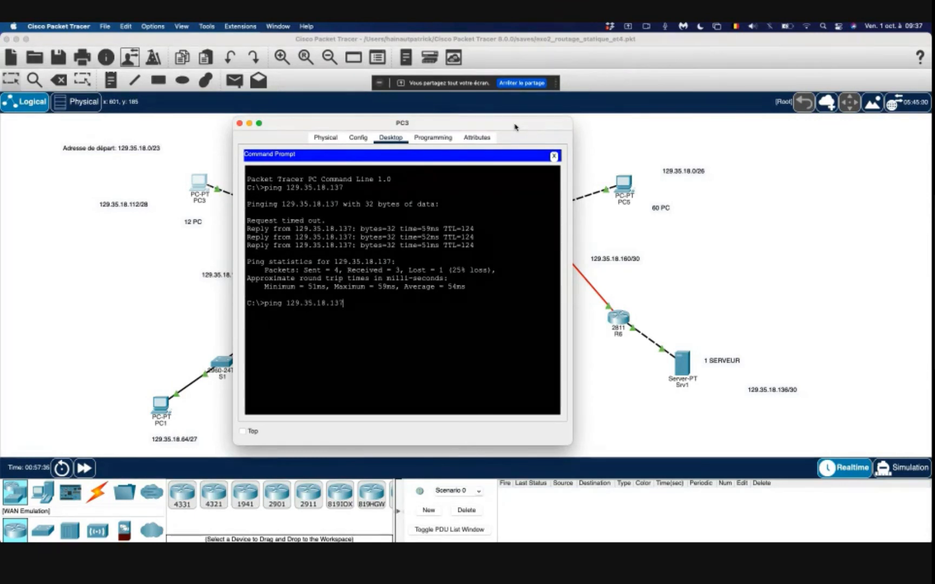
key("BackSpace")
key("BackSpace")
key("BackSpace")
type("65")
key("Return")
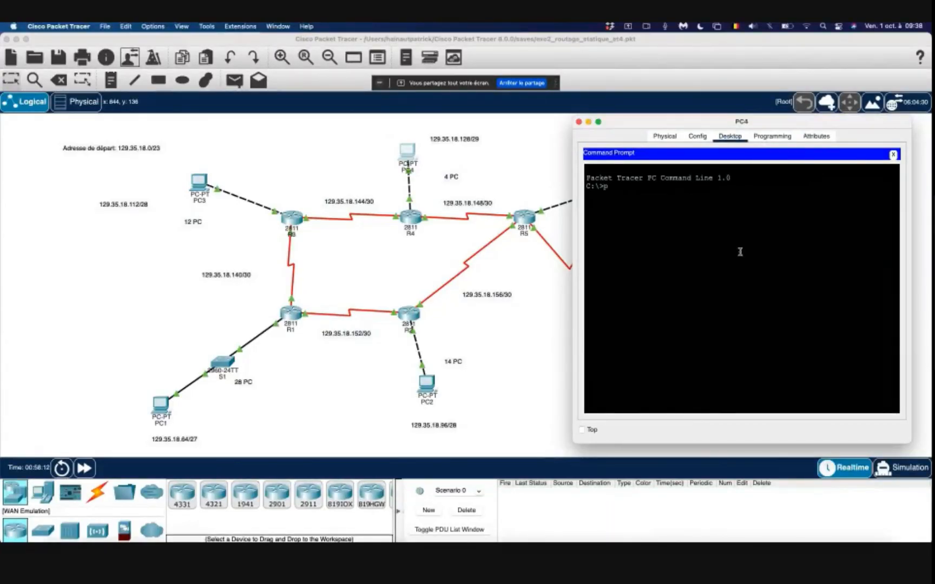
Step: Ping 129.35.18.97 on PC2's network from PC4's command prompt
type("in")
type("1")
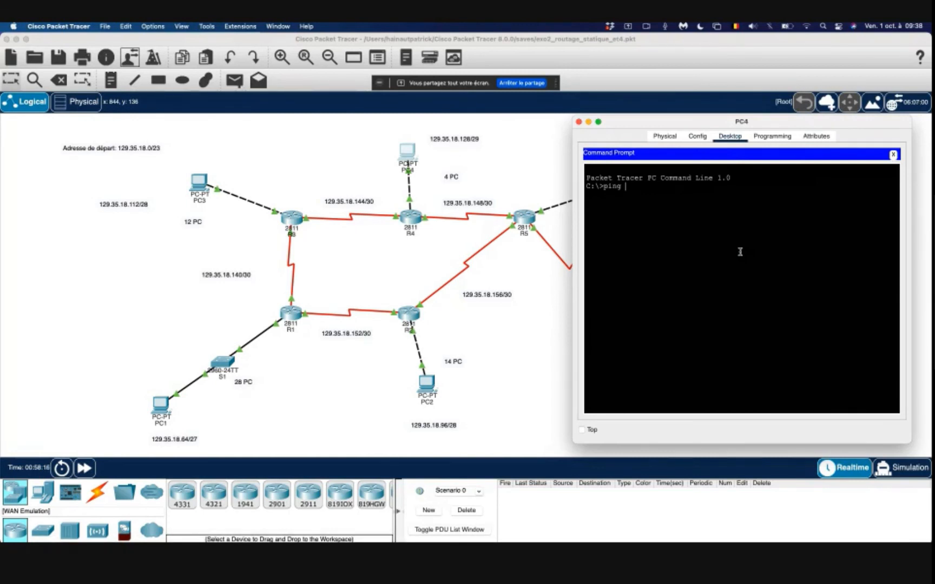
type("29.3")
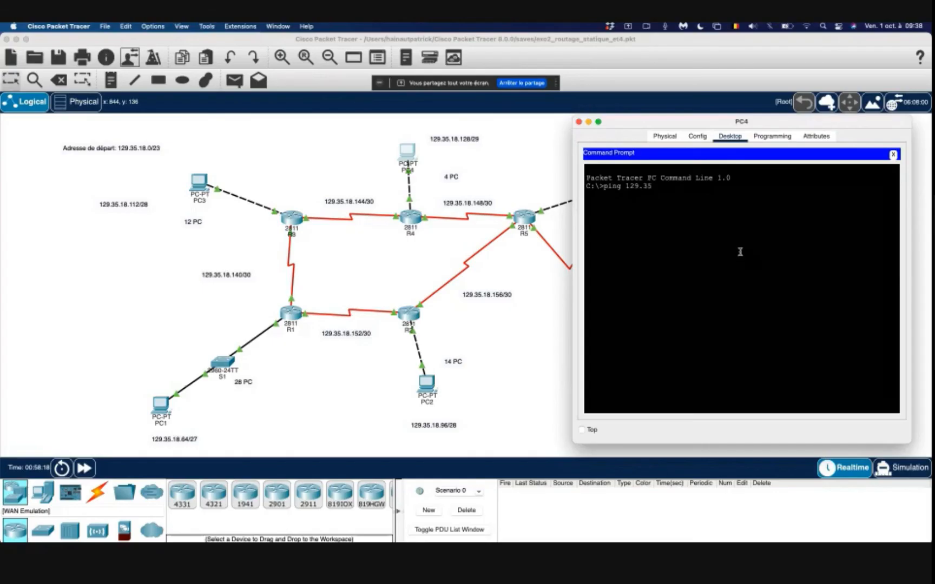
type(".18.97")
key("Return")
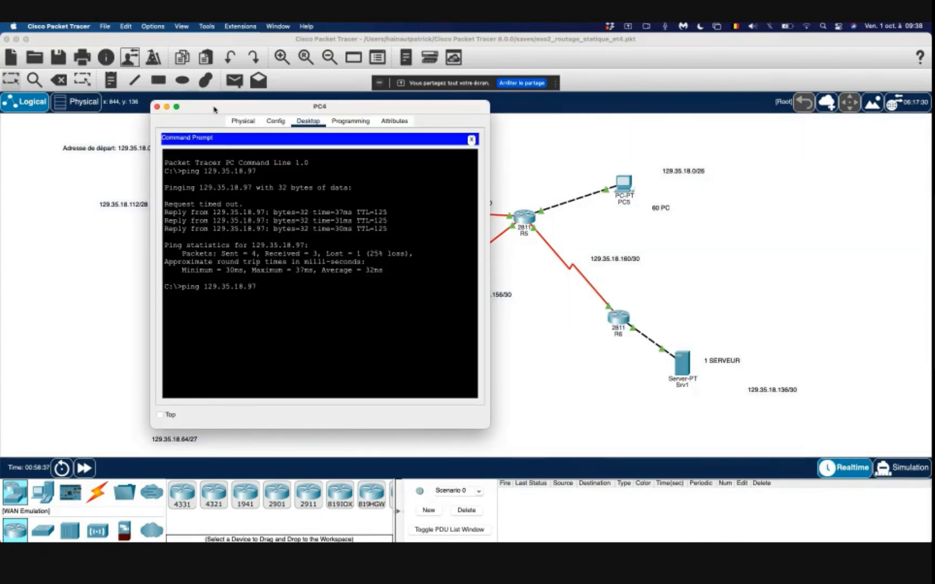
Step: Ping the server at 129.35.18.137 from PC4's command prompt, and close PC4's window
key("BackSpace")
key("BackSpace")
type("137")
key("Return")
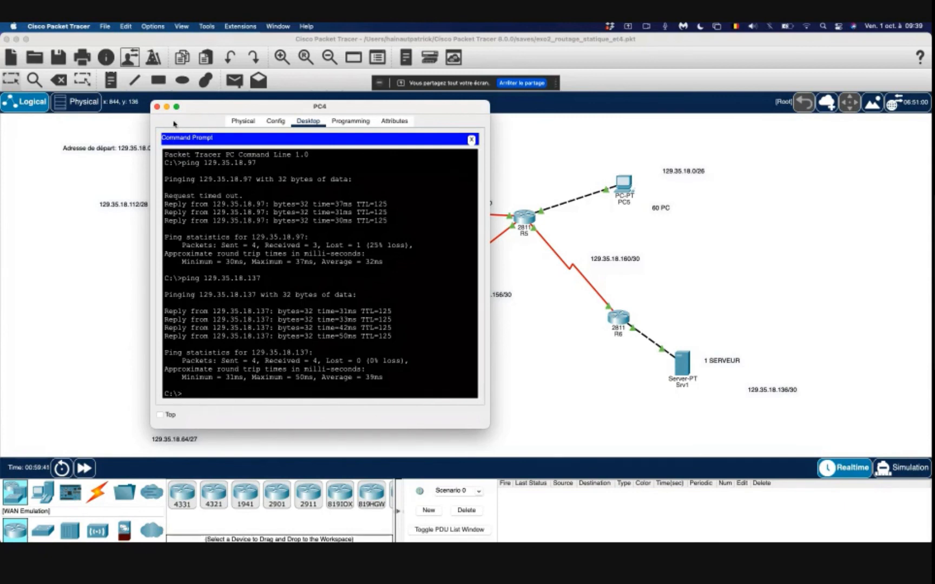
left_click(157, 106)
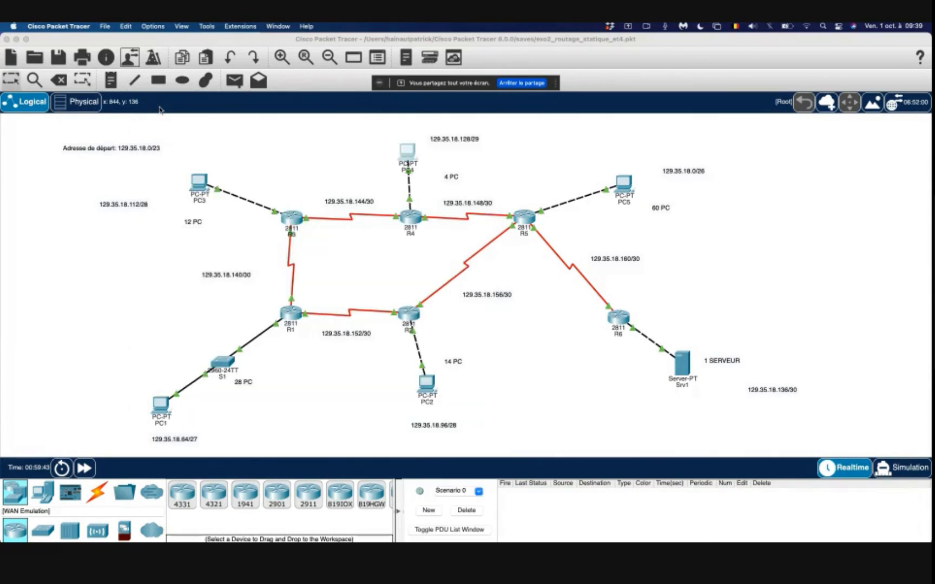